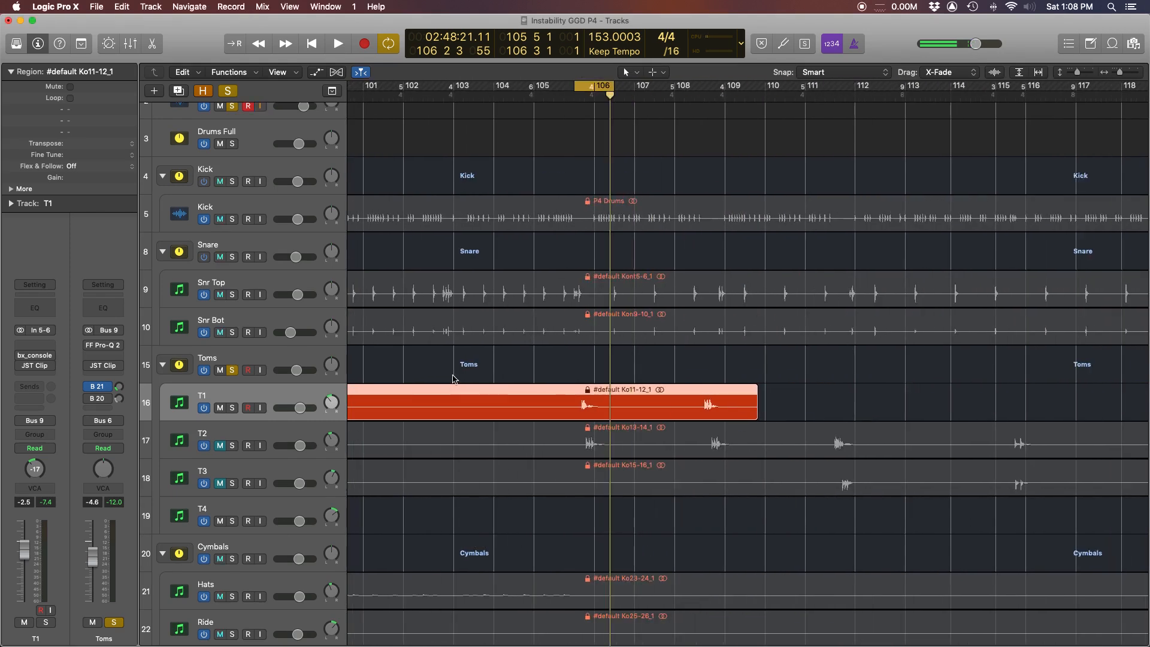
# Audition the T1 tom, move the one-beat cycle range from bar 106 to just before bar 109, and audition the fill there
pyautogui.press('space')
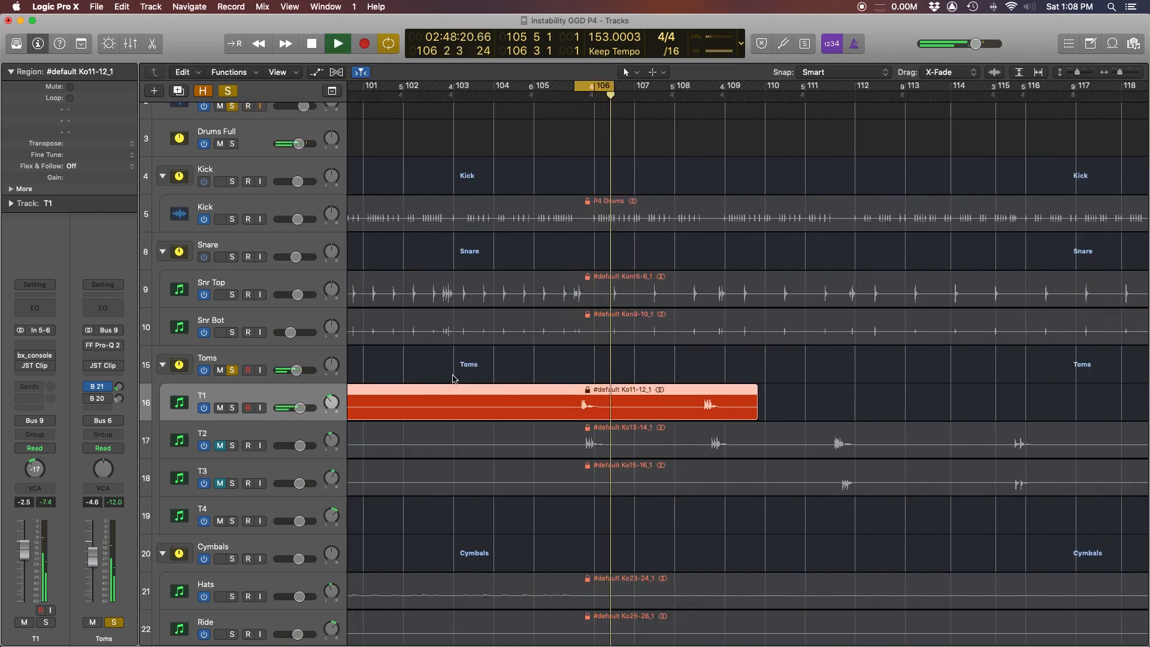
pyautogui.press('space')
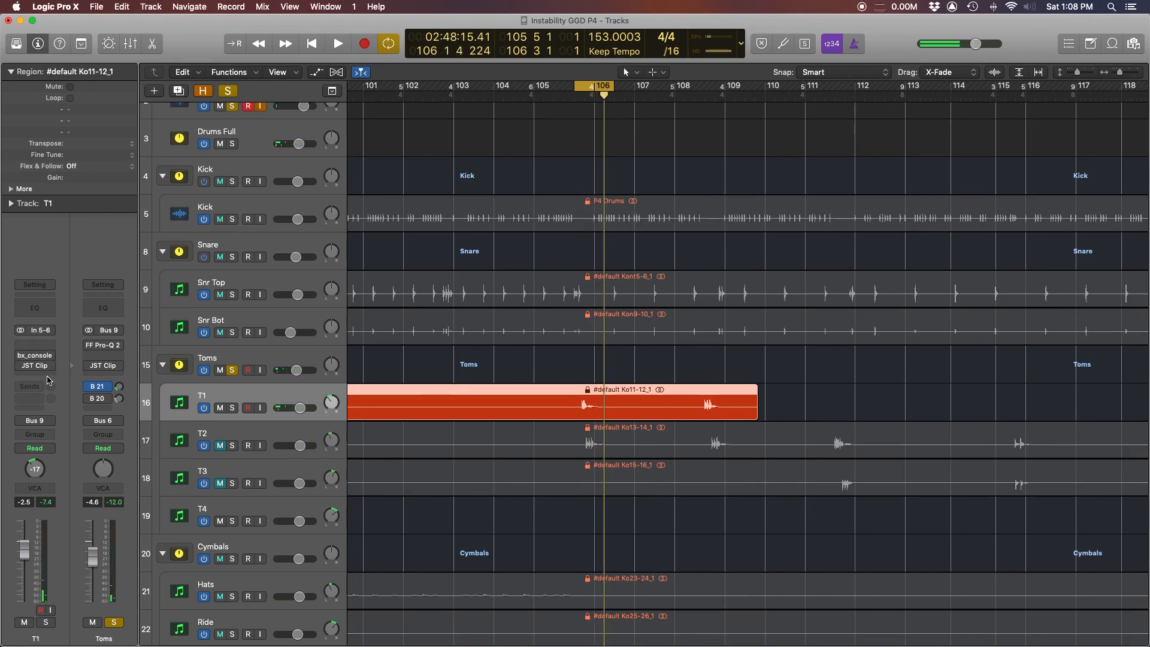
pyautogui.moveTo(596, 88); pyautogui.dragTo(721, 88)
pyautogui.press('space')
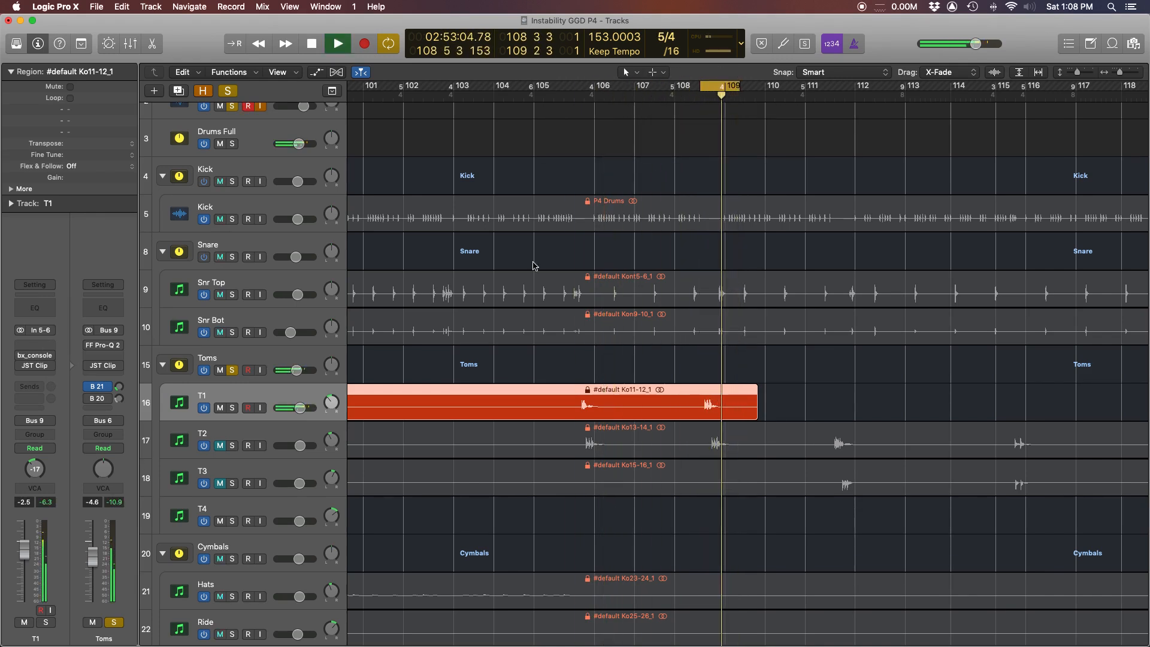
pyautogui.press('space')
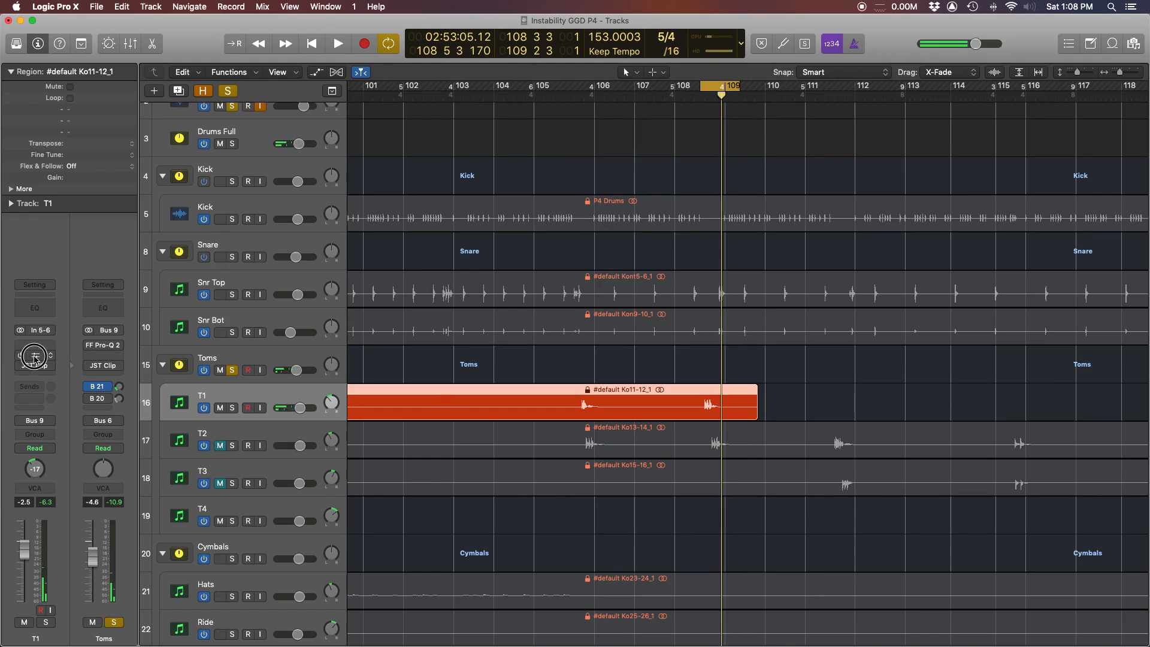
# Open the bx_console SSL 4000 E plug-in on T1 and switch it on
pyautogui.click(34, 355)
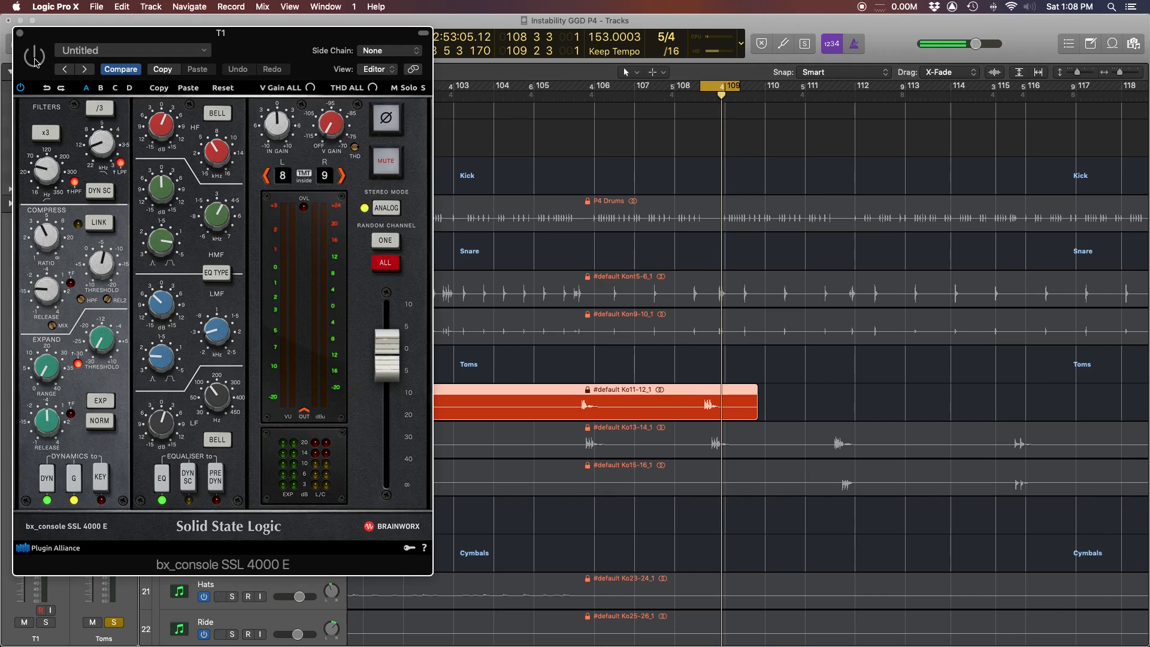
pyautogui.click(34, 55)
pyautogui.click(42, 170)
pyautogui.hscroll(5, 718, 425)
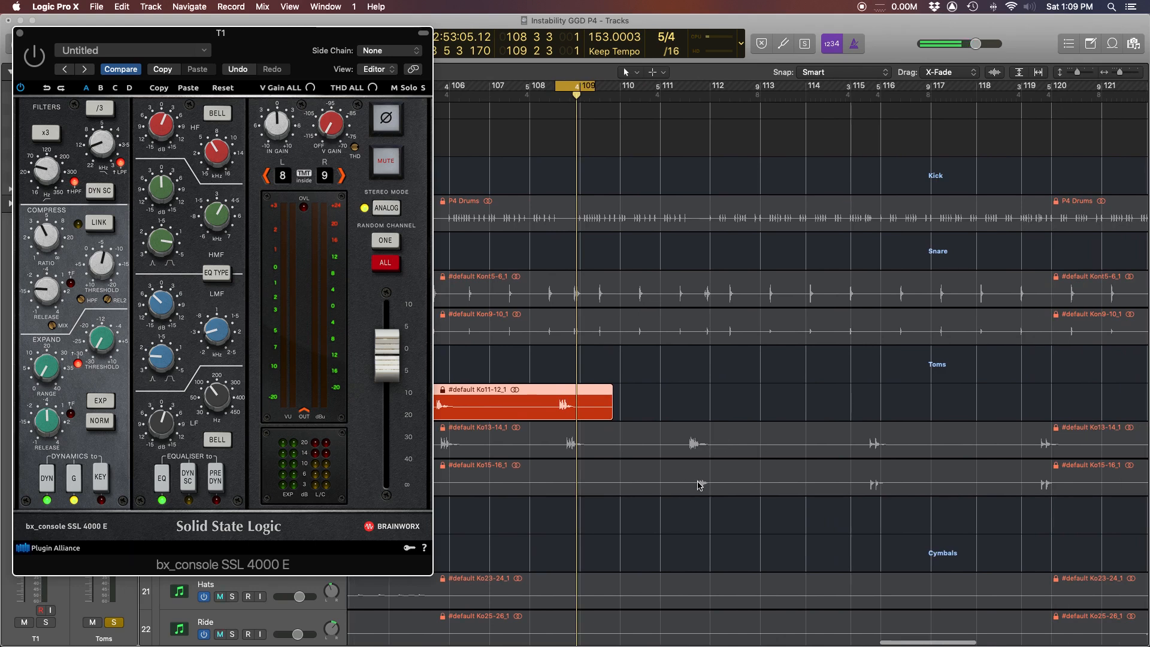
pyautogui.hscroll(-1, 546, 424)
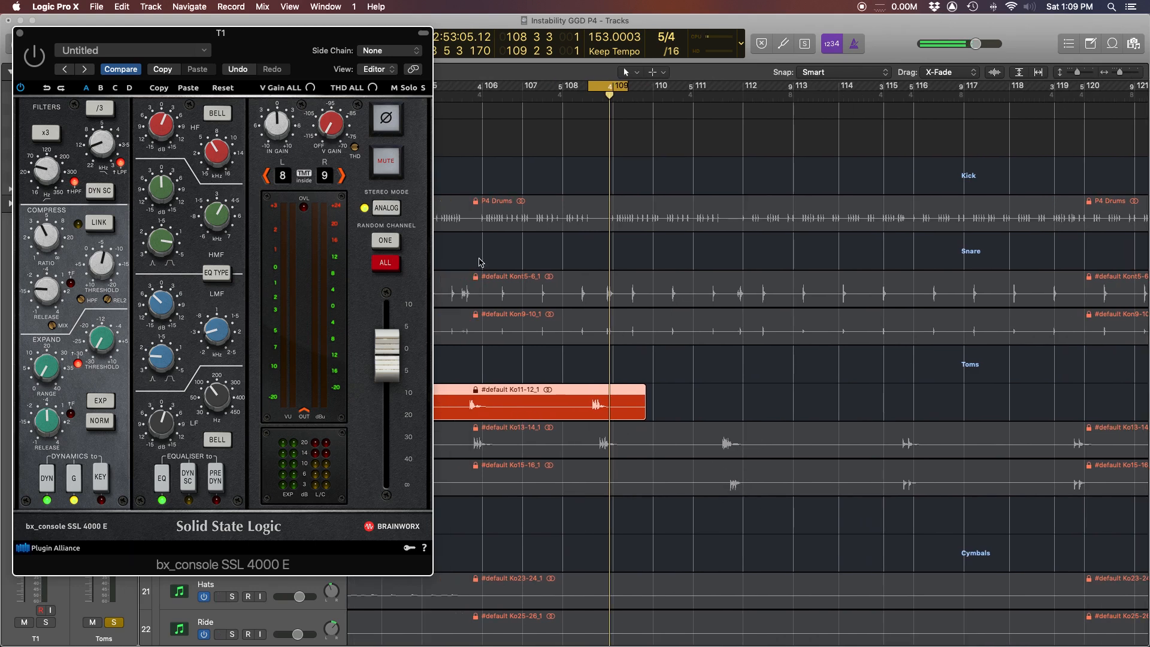
pyautogui.moveTo(58, 45); pyautogui.dragTo(89, 45)
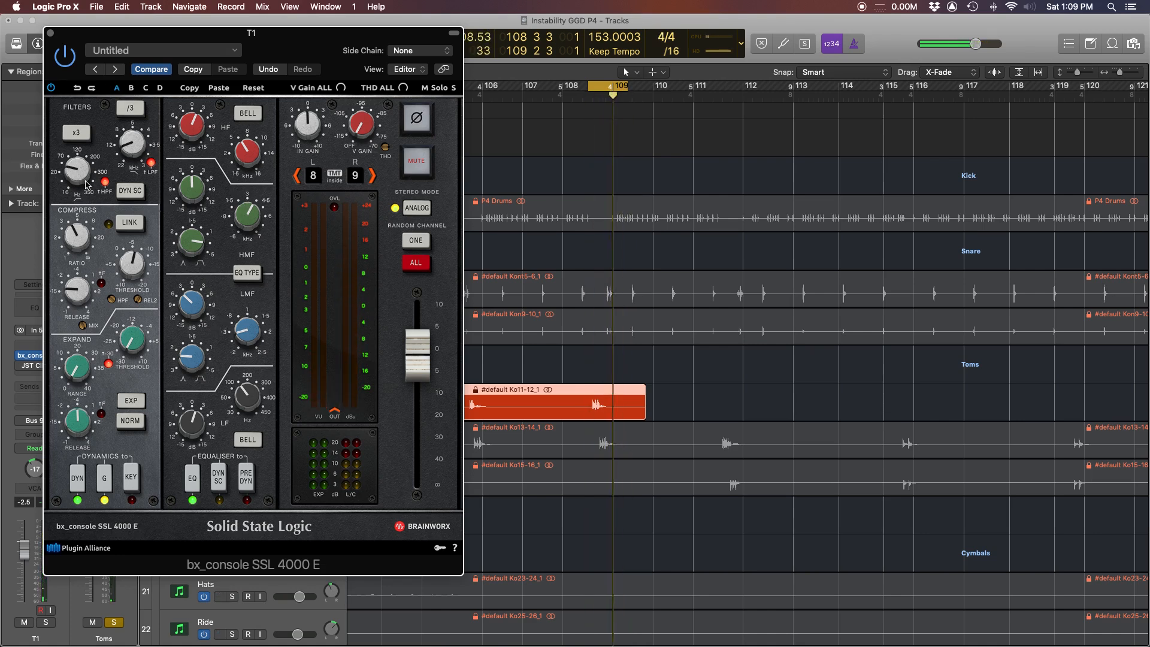
# Examine T1's HF, HMF, LMF and LF equaliser settings, audition a different LF gain, and close the console plug-in
pyautogui.moveTo(253, 158)
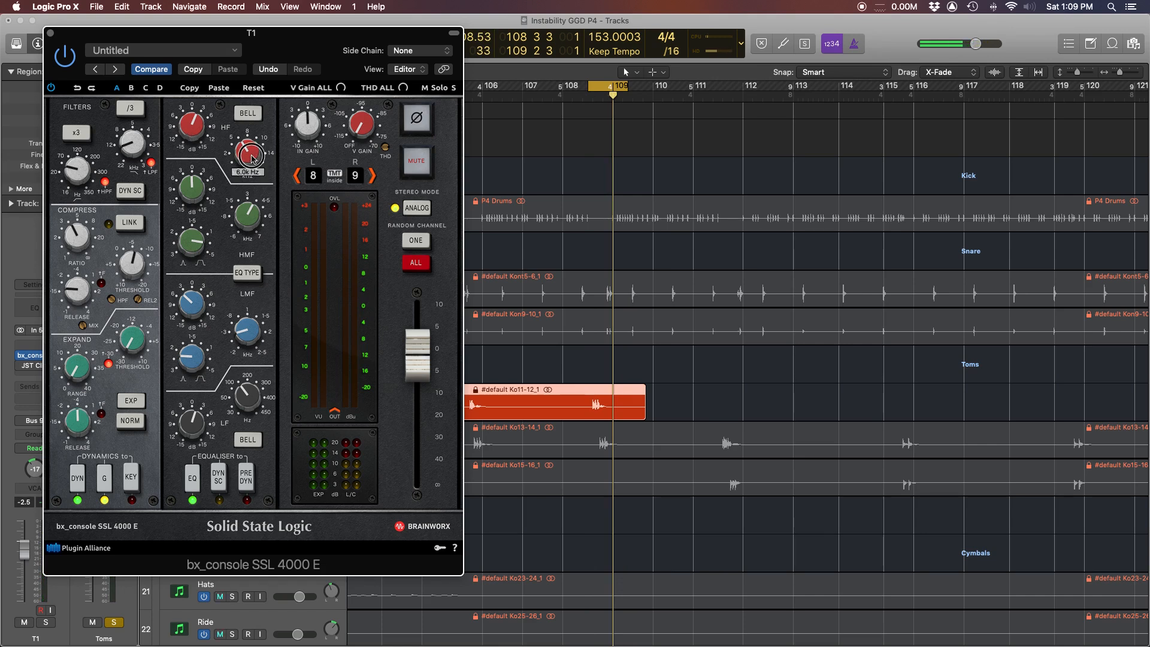
pyautogui.moveTo(194, 132)
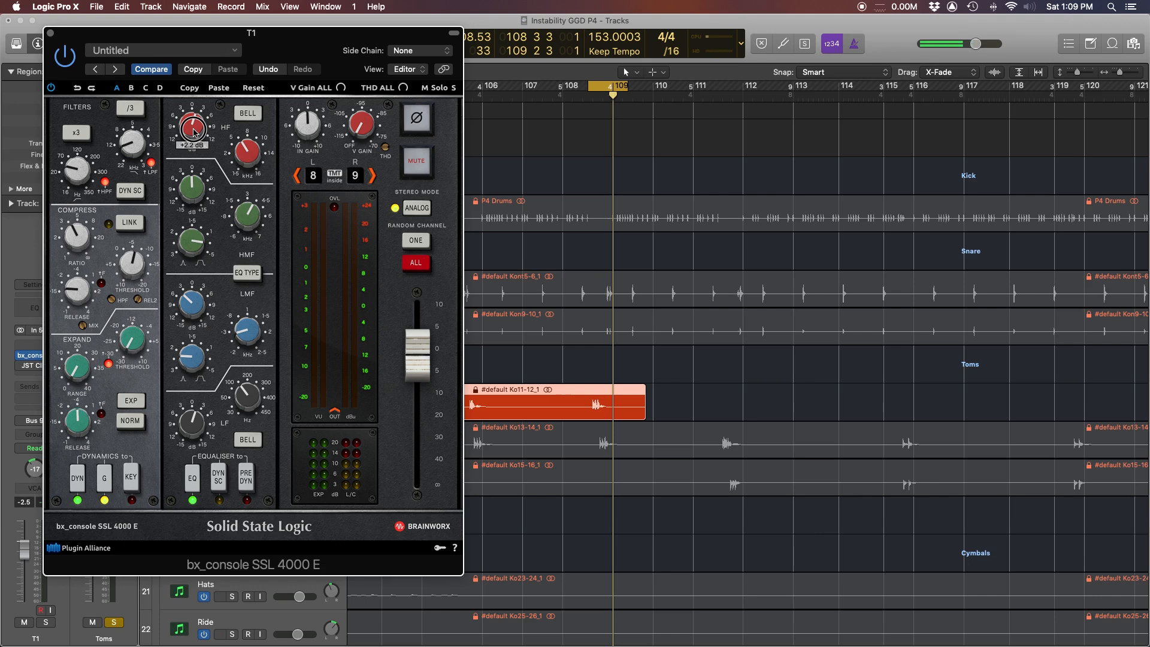
pyautogui.moveTo(189, 187)
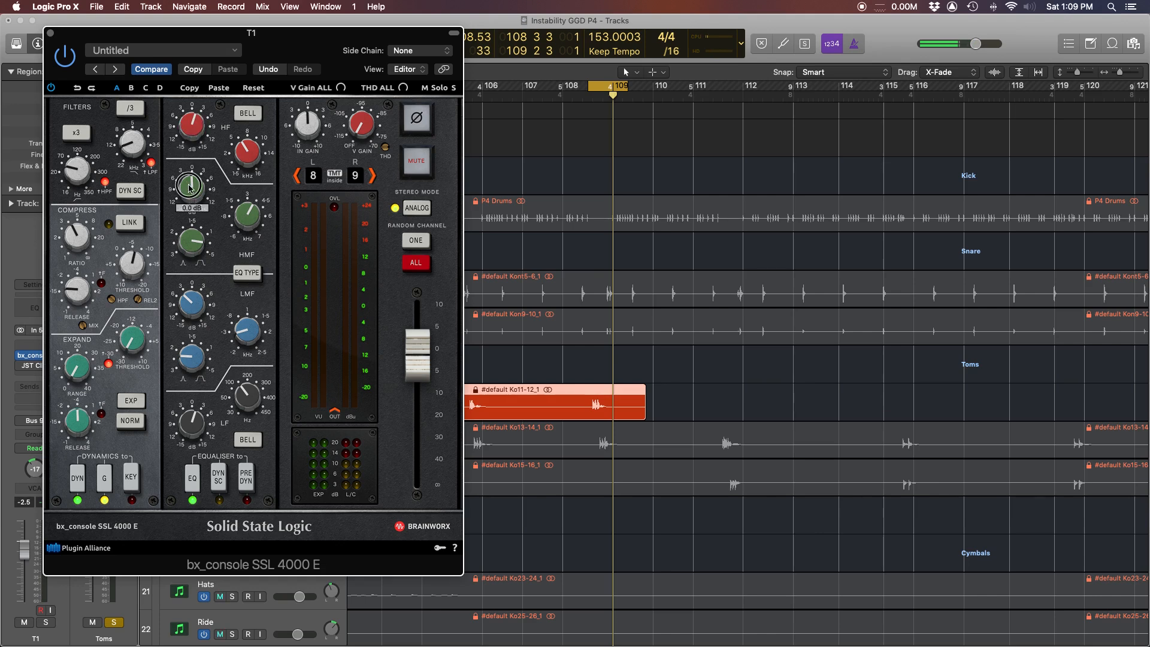
pyautogui.moveTo(256, 338)
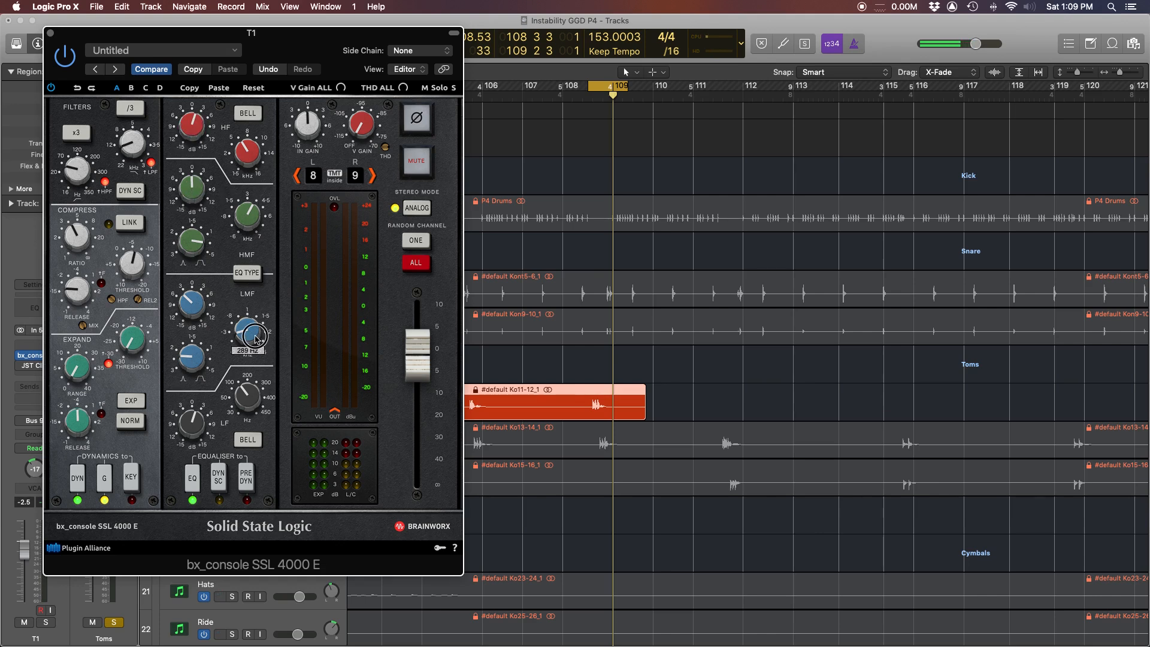
pyautogui.moveTo(197, 312)
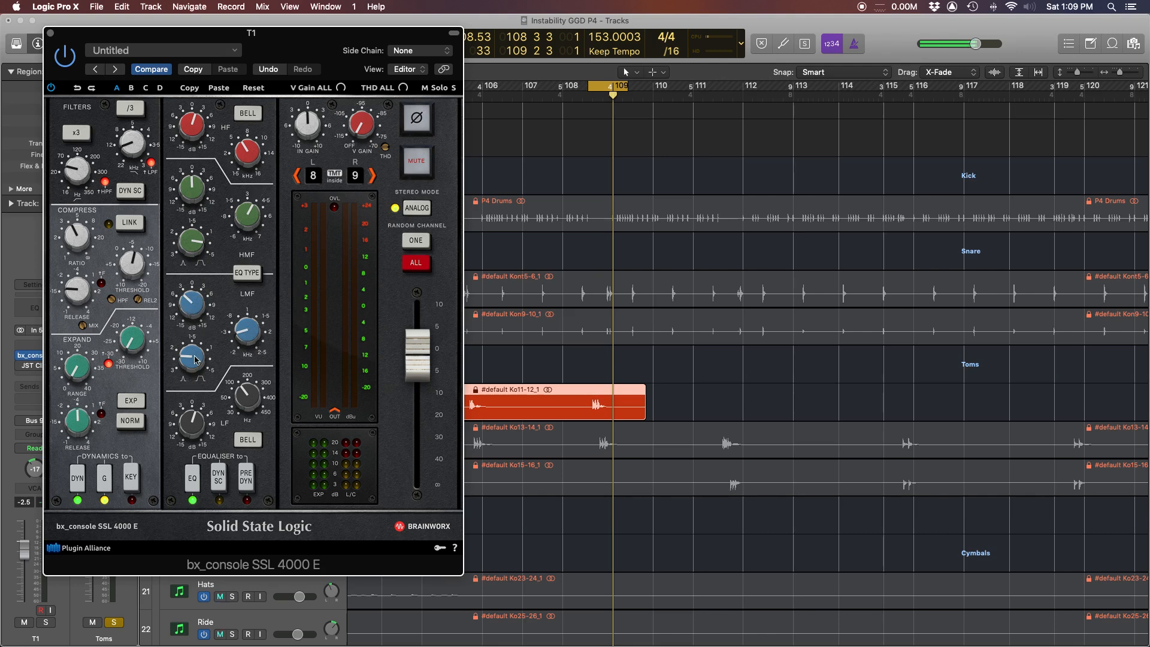
pyautogui.moveTo(193, 426)
pyautogui.moveTo(196, 427); pyautogui.dragTo(191, 390)
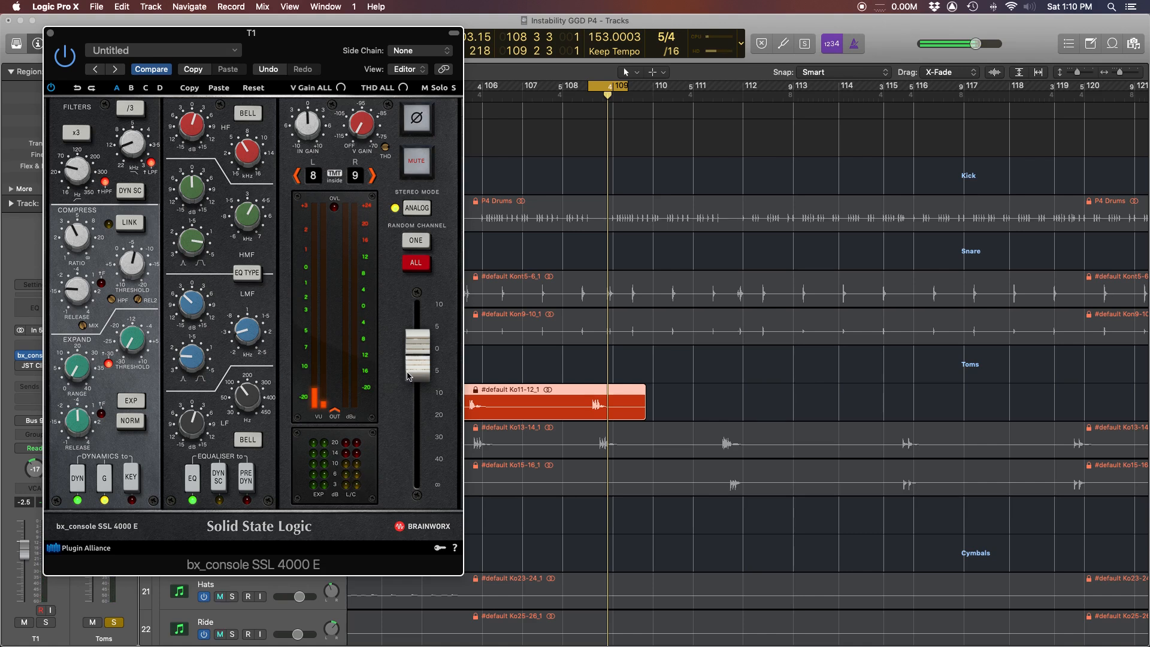
pyautogui.click(418, 353)
pyautogui.click(51, 34)
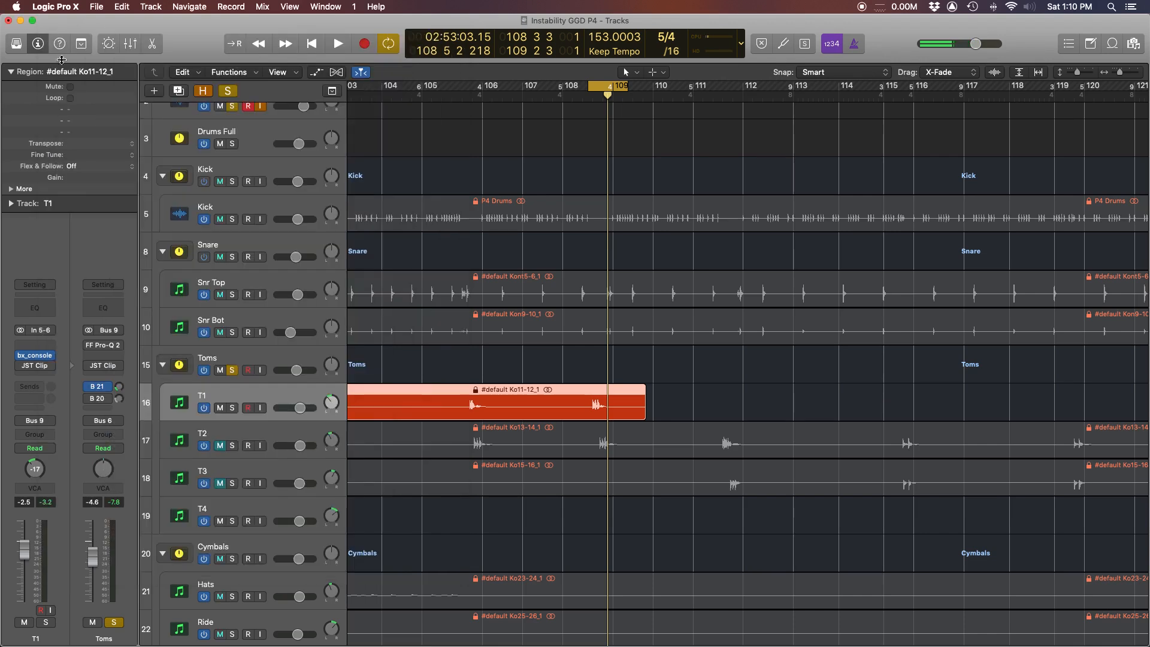
# Enable JST Clip on T1 and compare the looped tom with the clipper bypassed and engaged
pyautogui.click(30, 368)
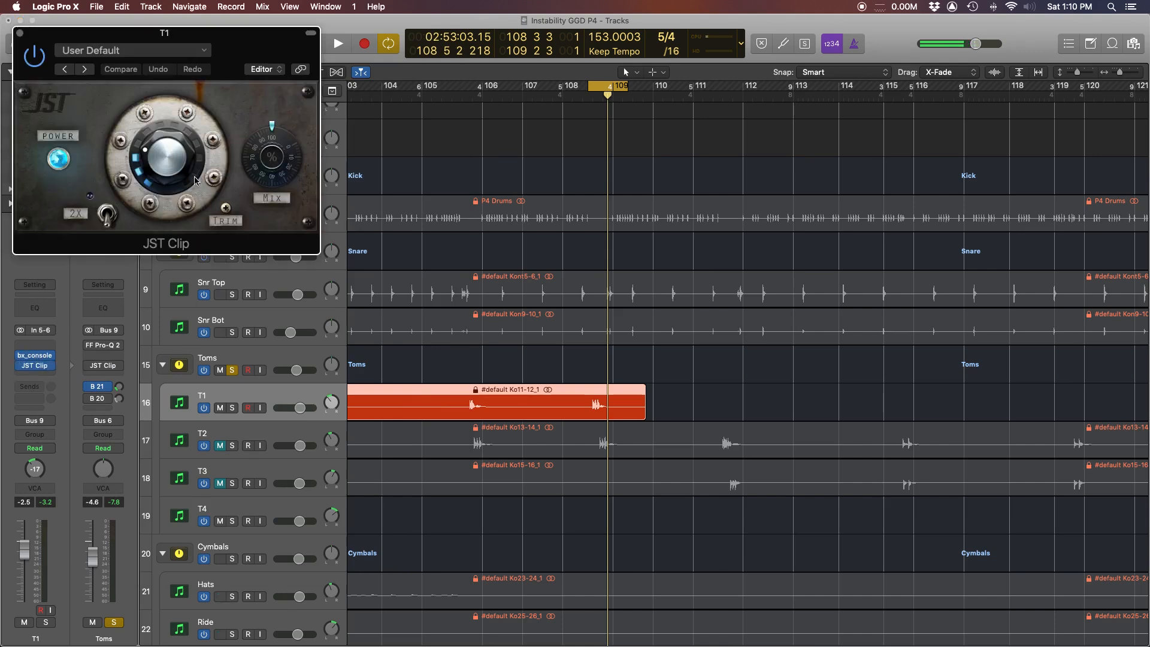
pyautogui.click(226, 207)
pyautogui.press('space')
pyautogui.click(57, 161)
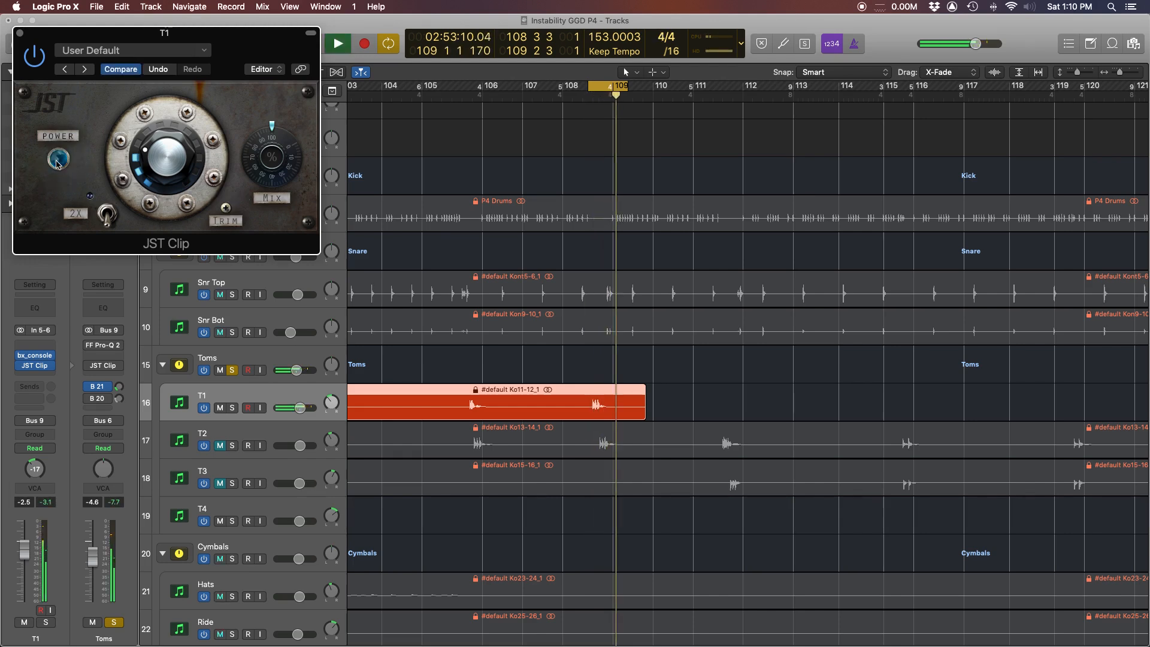
pyautogui.click(57, 160)
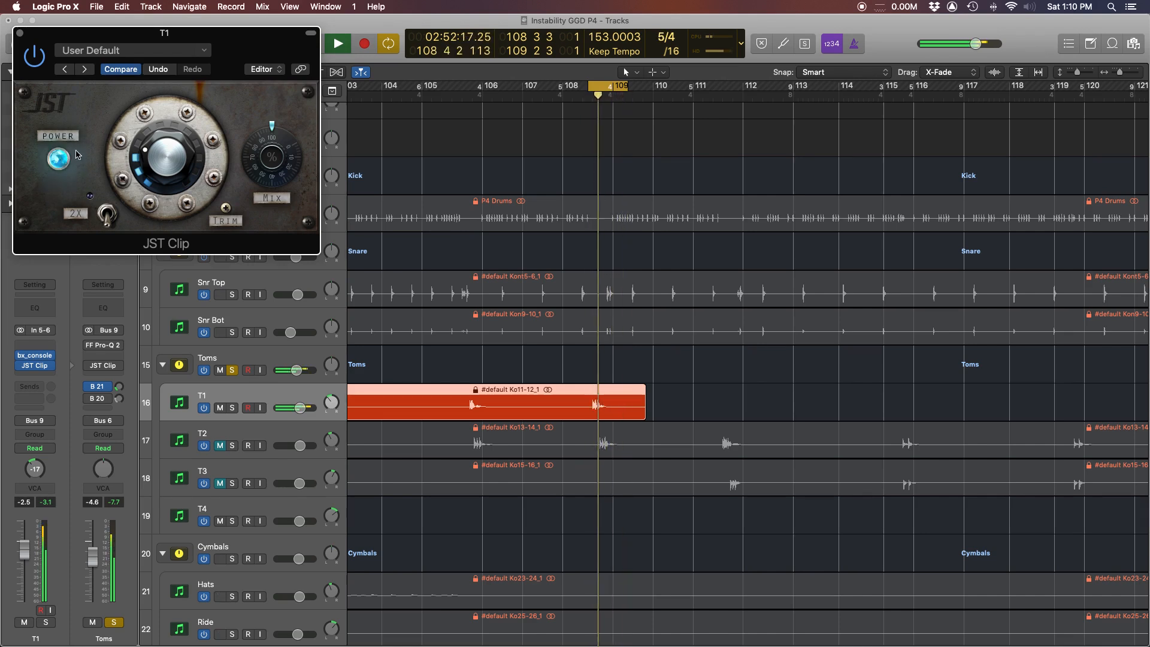
pyautogui.press('space')
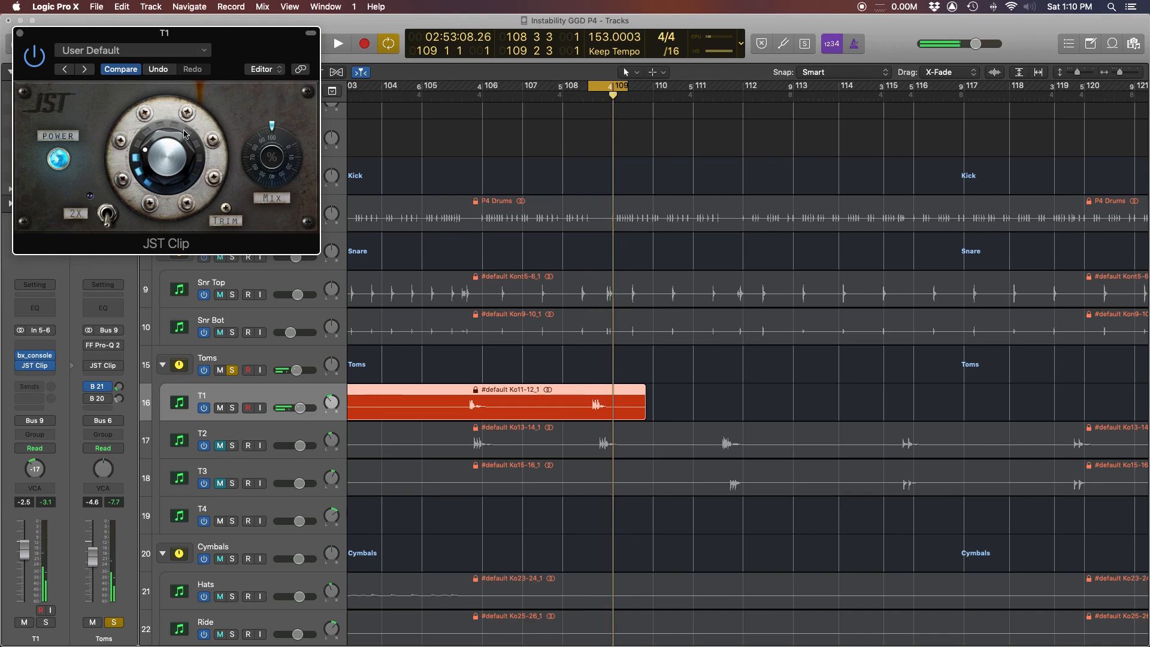
# Unmute T2, mute T1, close T1's JST Clip, and select the T2 track
pyautogui.click(220, 446)
pyautogui.click(220, 408)
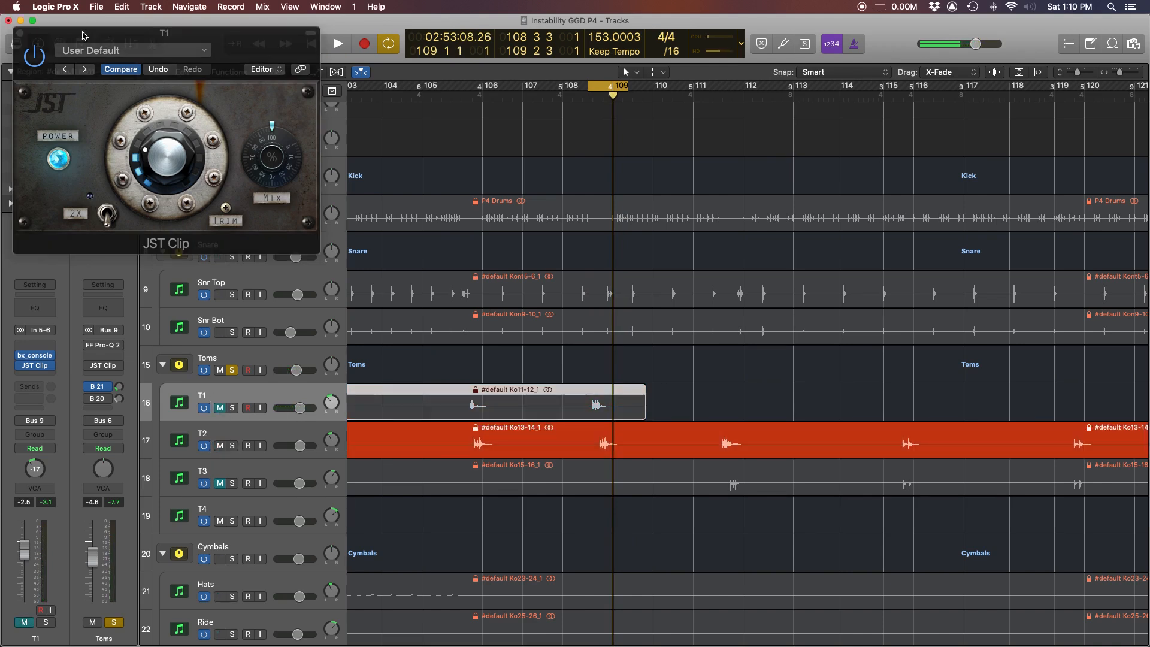
pyautogui.click(19, 33)
pyautogui.click(280, 435)
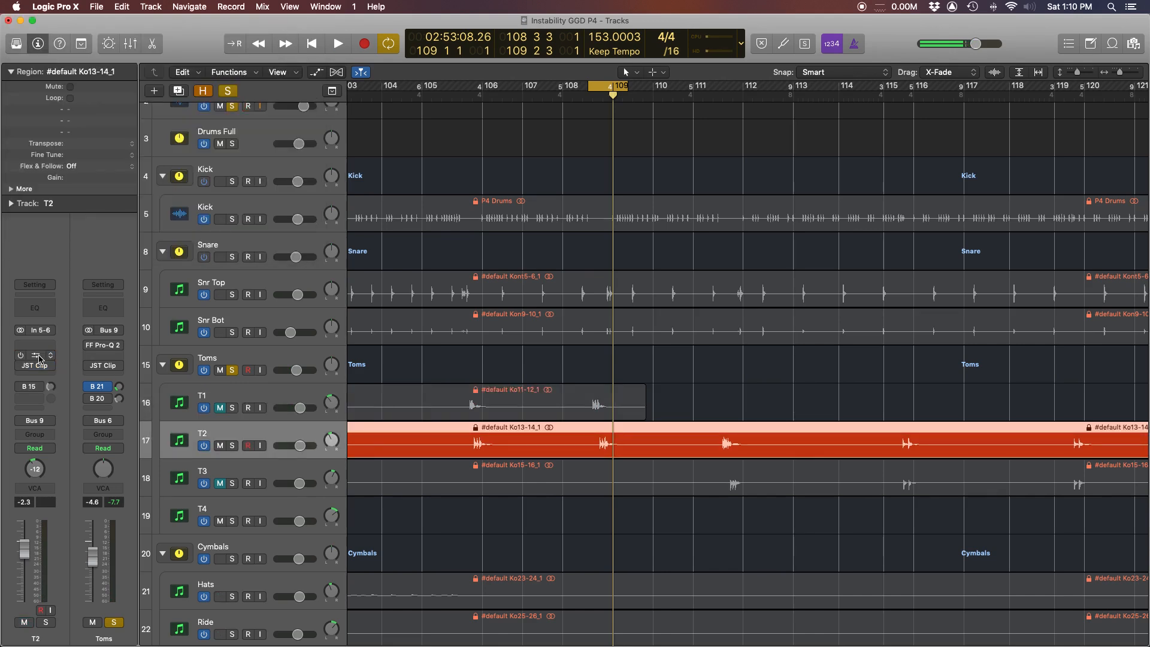
# Switch on bx_console SSL 4000 E on T2 and check its high-pass filter, LMF, LF and compressor release settings
pyautogui.click(38, 357)
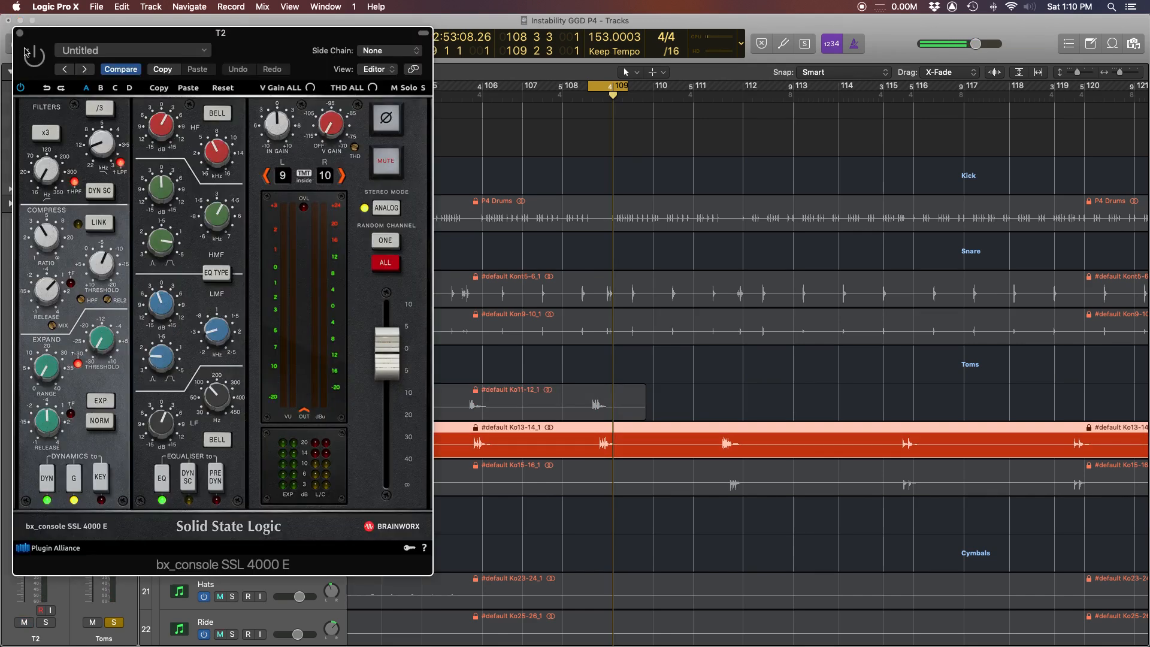
pyautogui.click(46, 177)
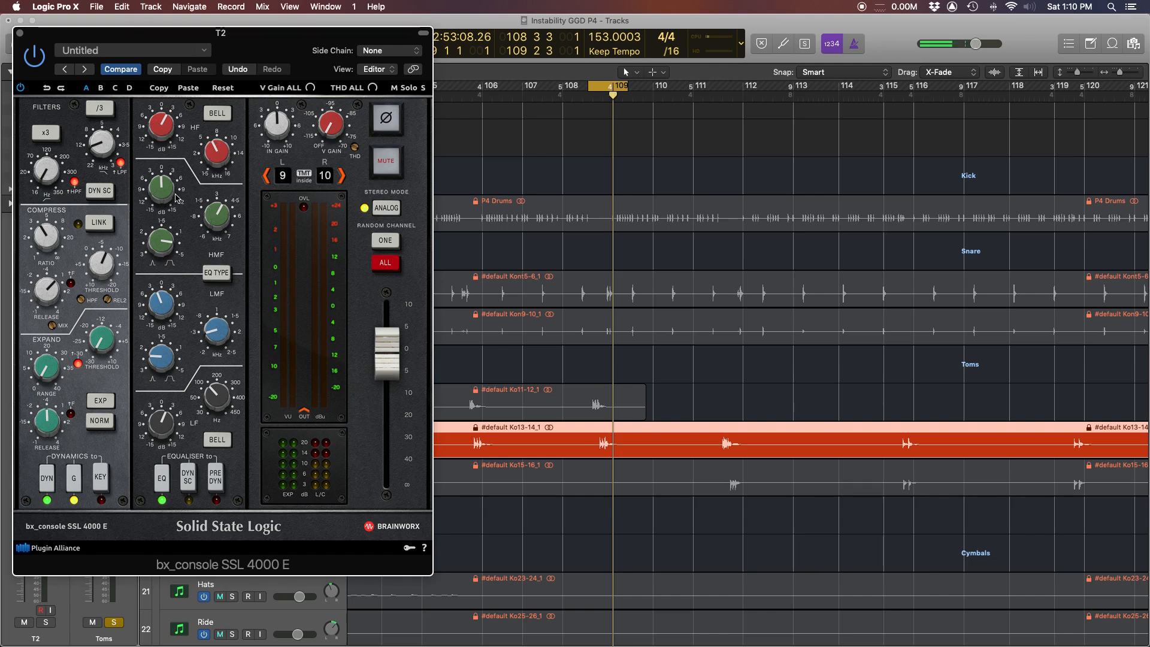
pyautogui.click(217, 346)
pyautogui.click(153, 295)
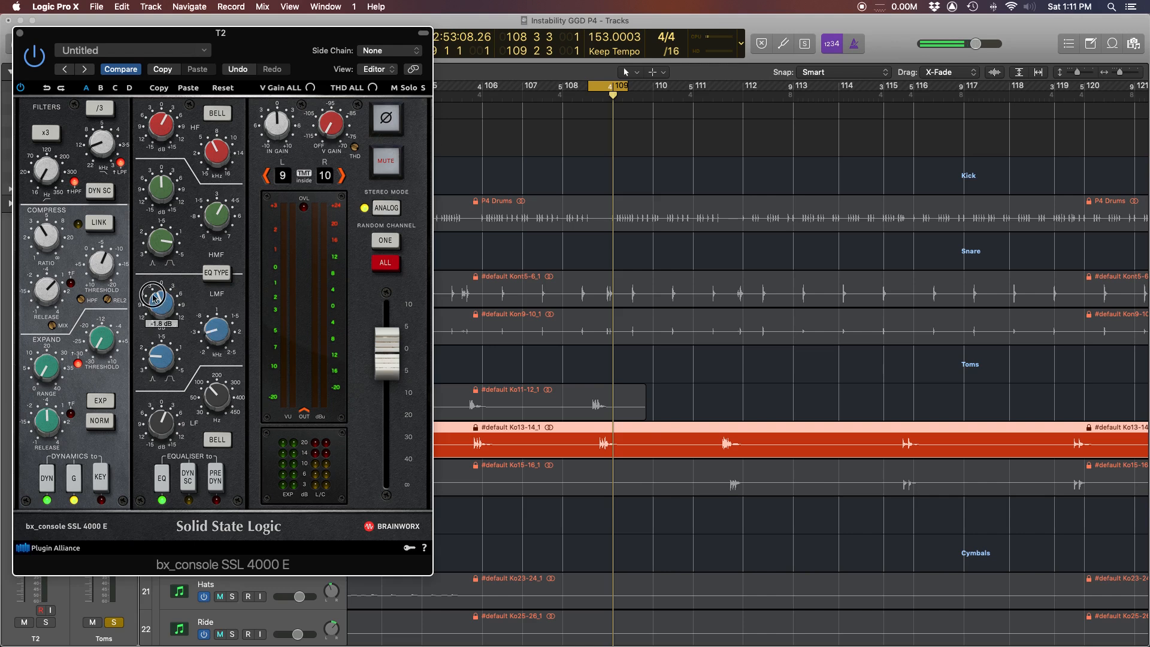
pyautogui.click(221, 399)
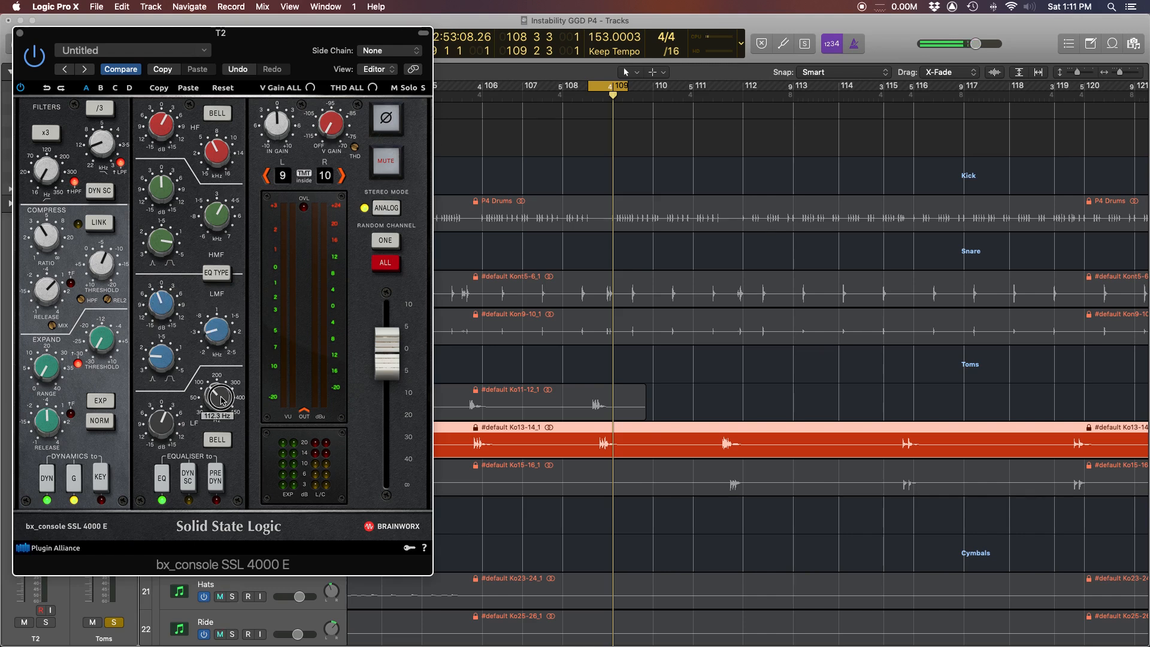
pyautogui.click(48, 292)
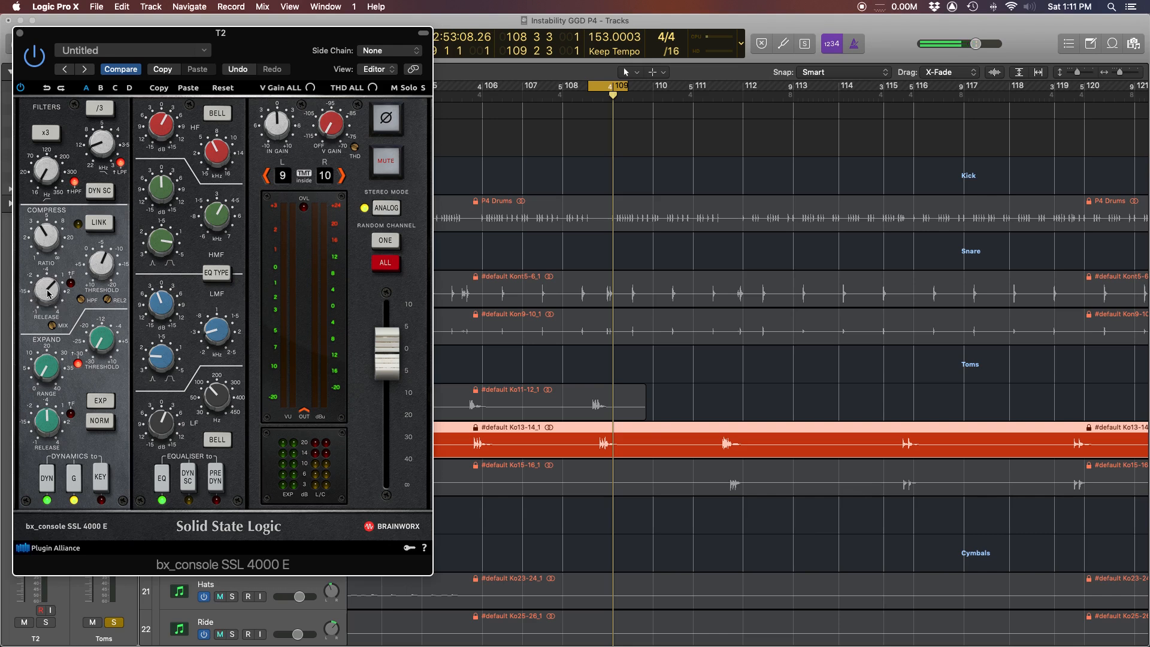
# Audition T2's LF equaliser band in the console by varying its gain while the tom loops
pyautogui.moveTo(36, 44); pyautogui.dragTo(74, 40)
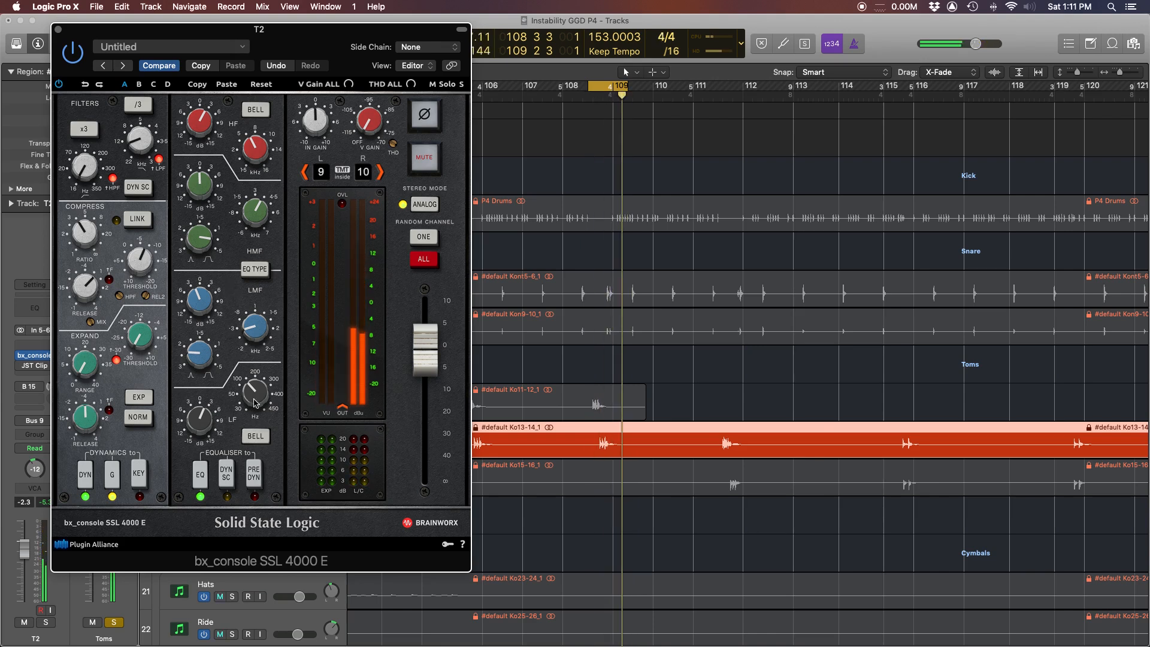
pyautogui.moveTo(255, 390)
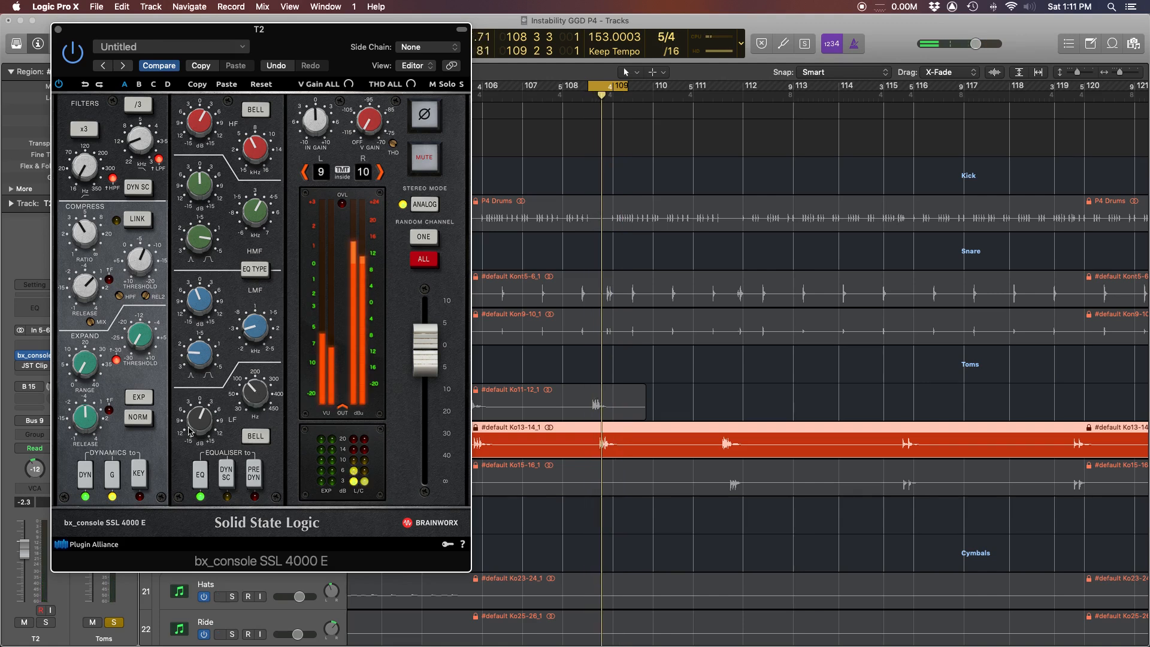
pyautogui.moveTo(193, 430); pyautogui.dragTo(194, 399)
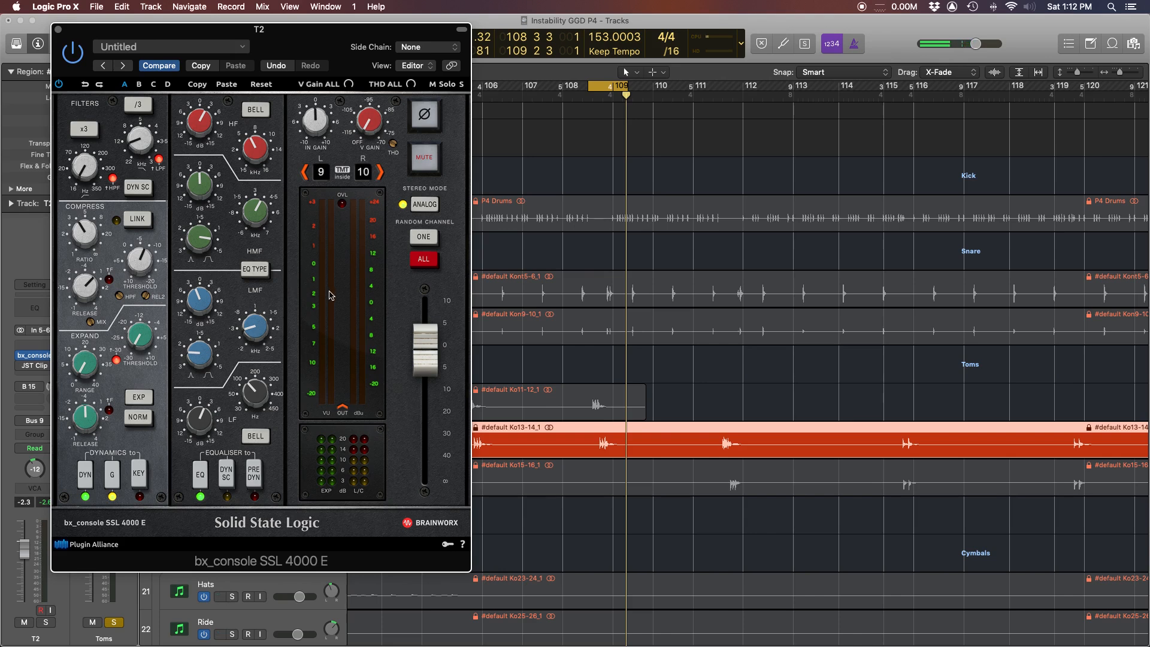
pyautogui.moveTo(290, 30); pyautogui.dragTo(378, 33)
pyautogui.click(482, 143)
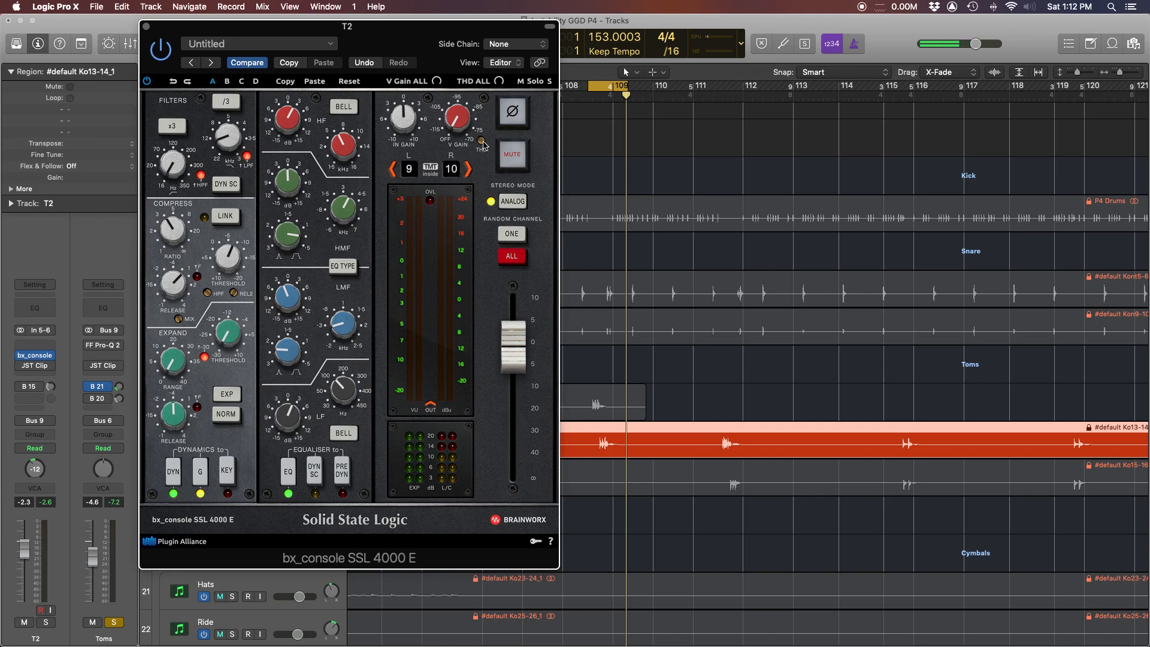
pyautogui.moveTo(423, 50); pyautogui.dragTo(398, 46)
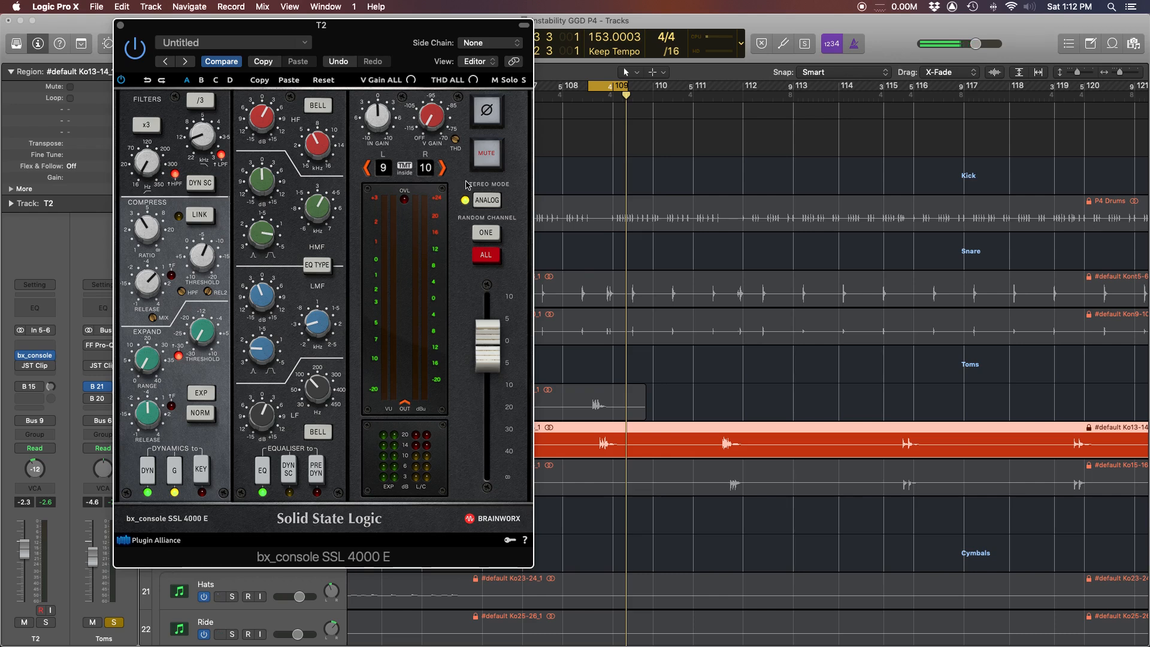
pyautogui.moveTo(373, 53); pyautogui.dragTo(433, 48)
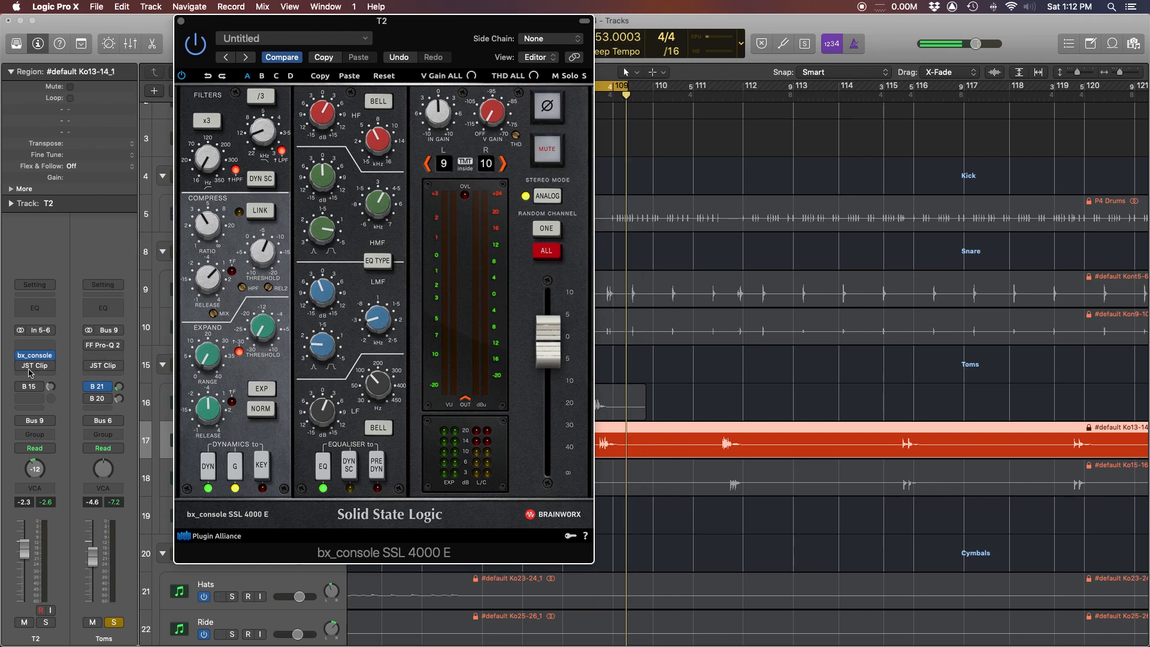
# Open JST Clip on T2, check its trim control, then enable the clipper and audition it on the looped tom
pyautogui.moveTo(461, 22); pyautogui.dragTo(372, 22)
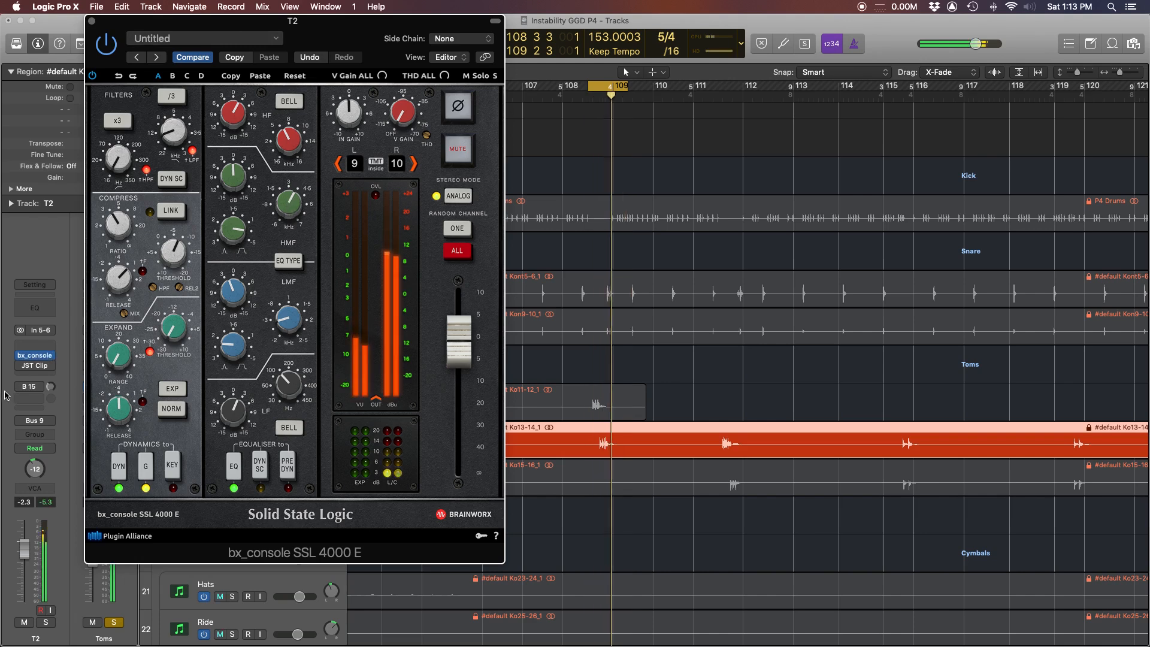
pyautogui.click(34, 366)
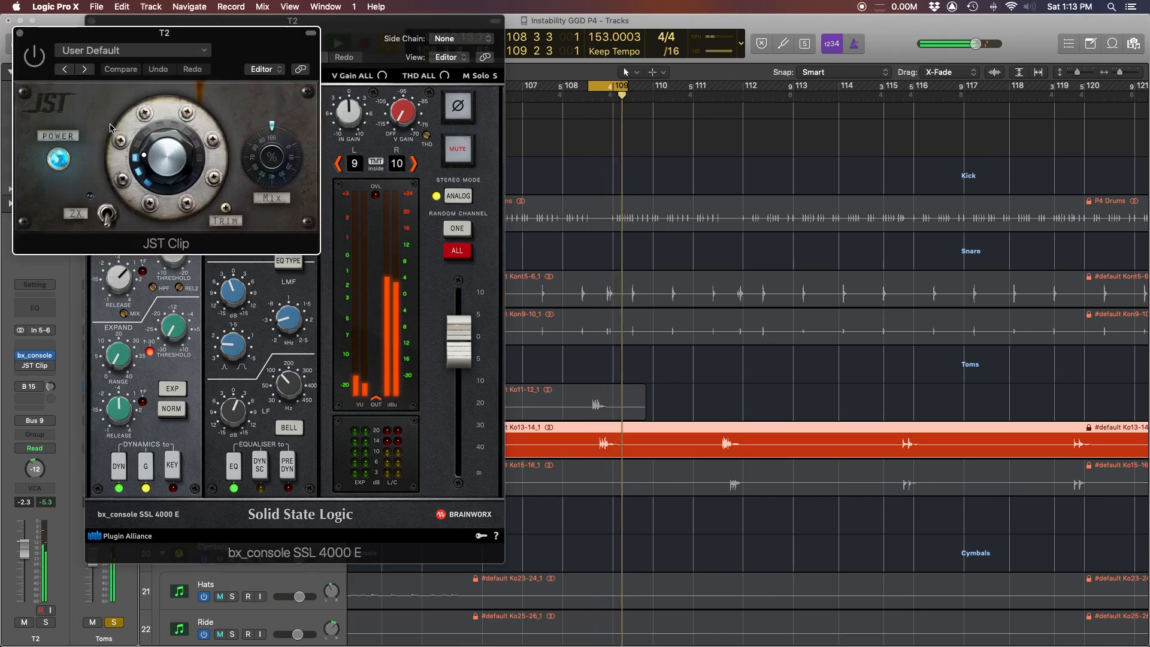
pyautogui.press('space')
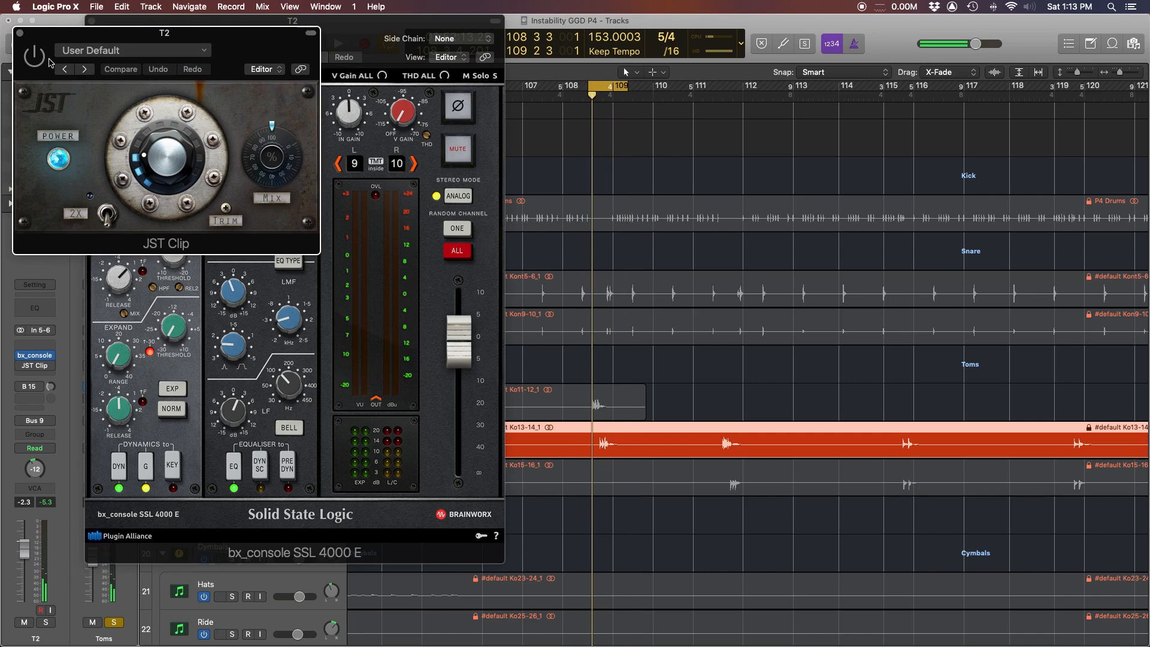
pyautogui.click(233, 207)
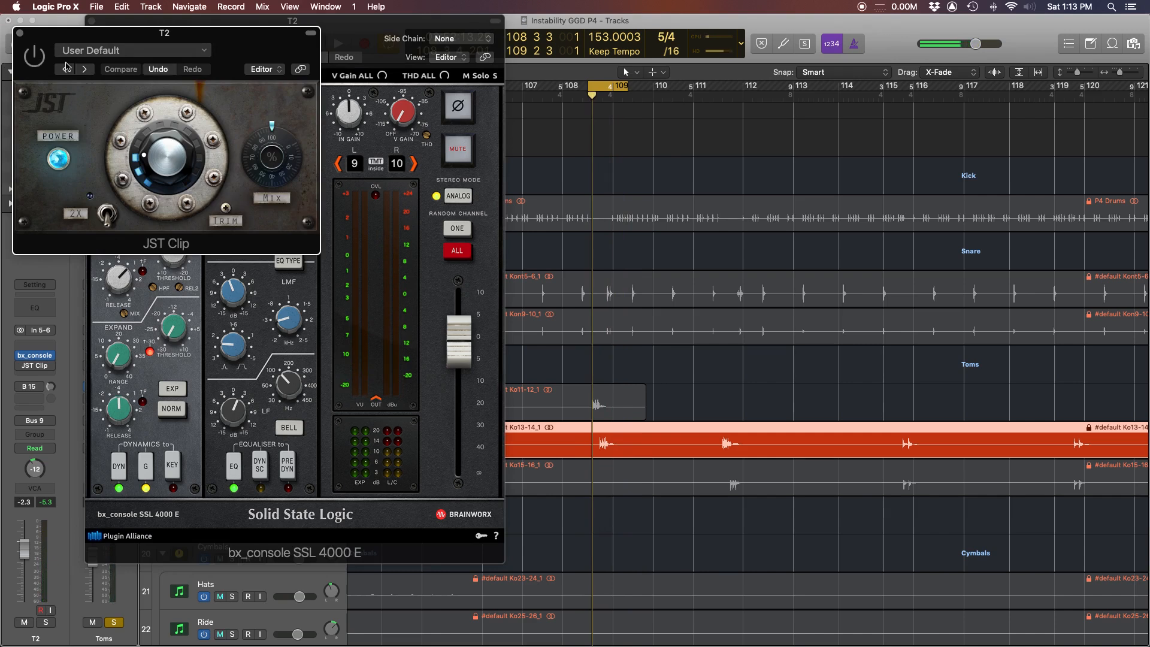
pyautogui.press('space')
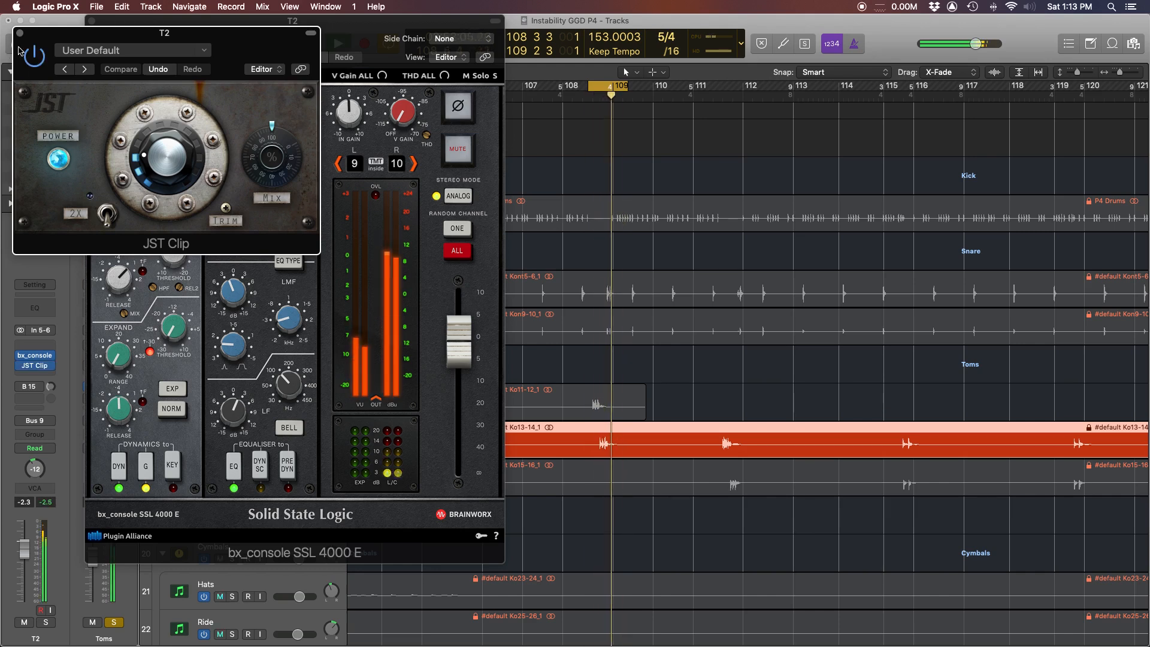
# Close T2's console and JST Clip windows, unmute T1, and audition the T1 and T2 hits together in the loop
pyautogui.click(20, 33)
pyautogui.click(92, 21)
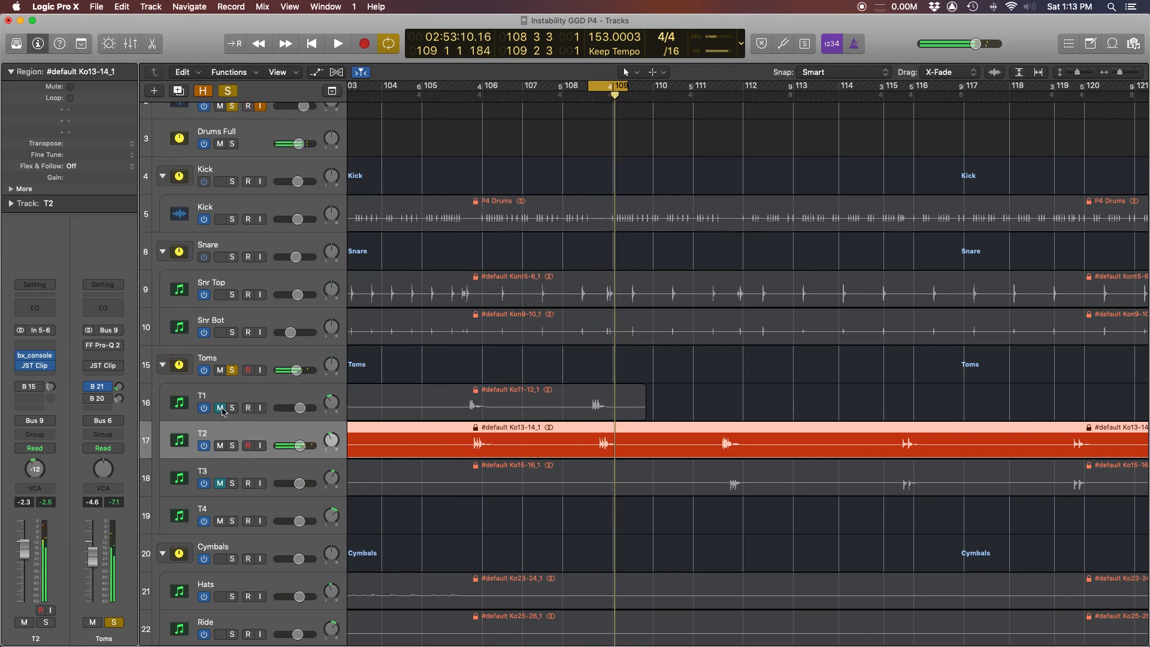
pyautogui.keyDown('shift'); pyautogui.click(455, 401); pyautogui.keyUp('shift')
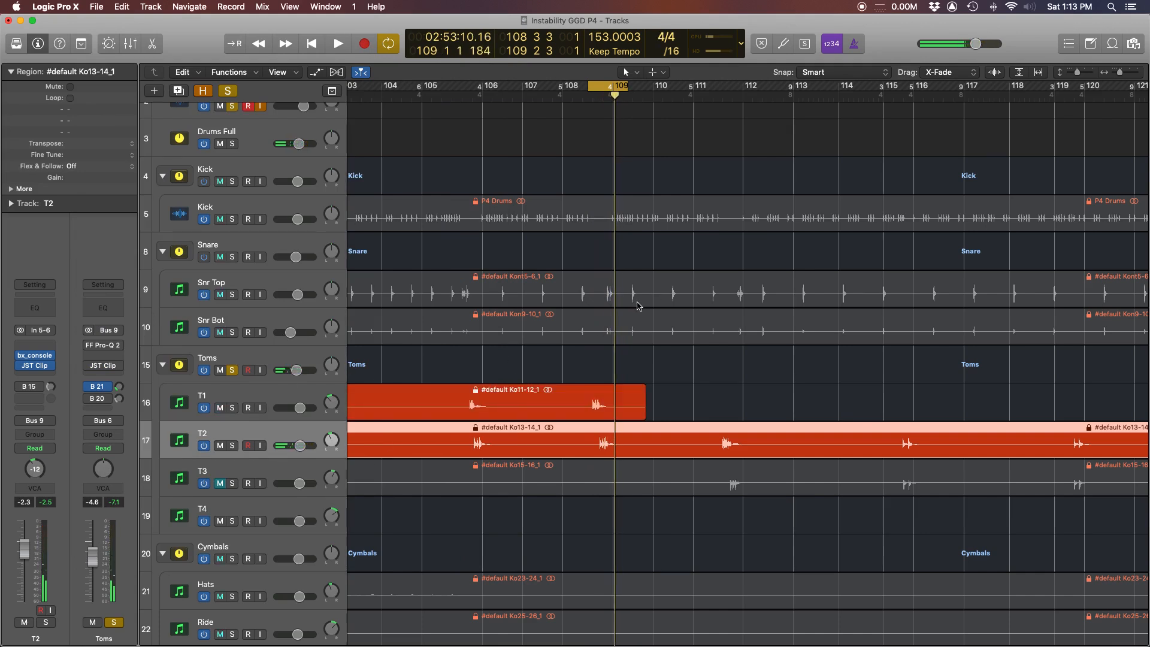
pyautogui.press('space')
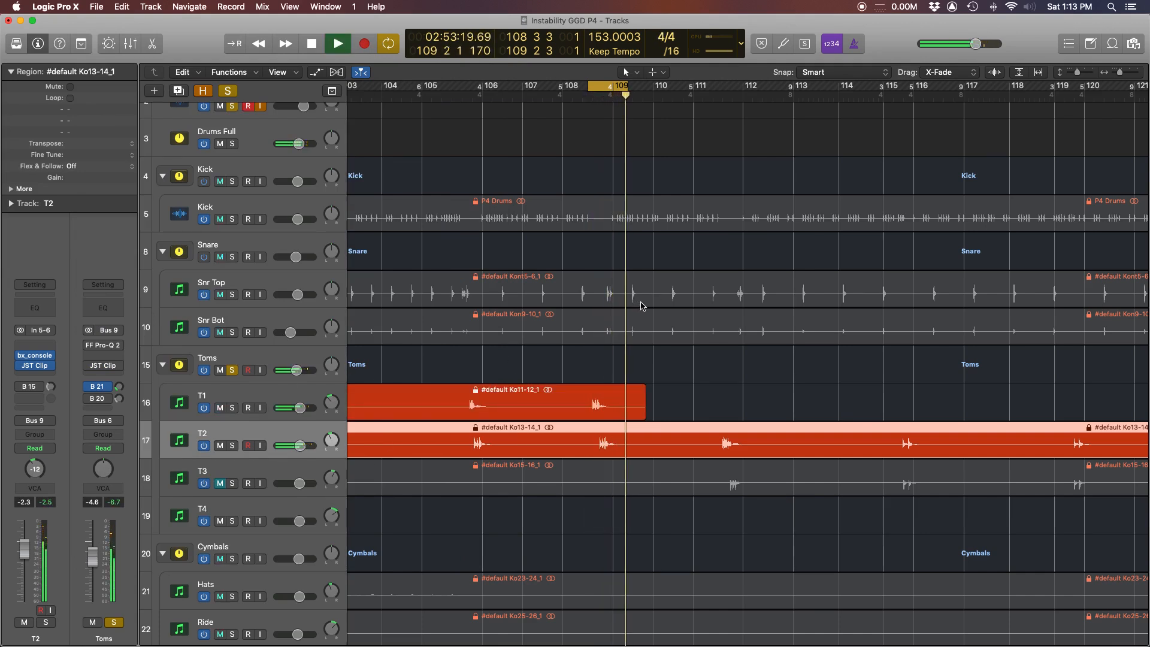
pyautogui.press('space')
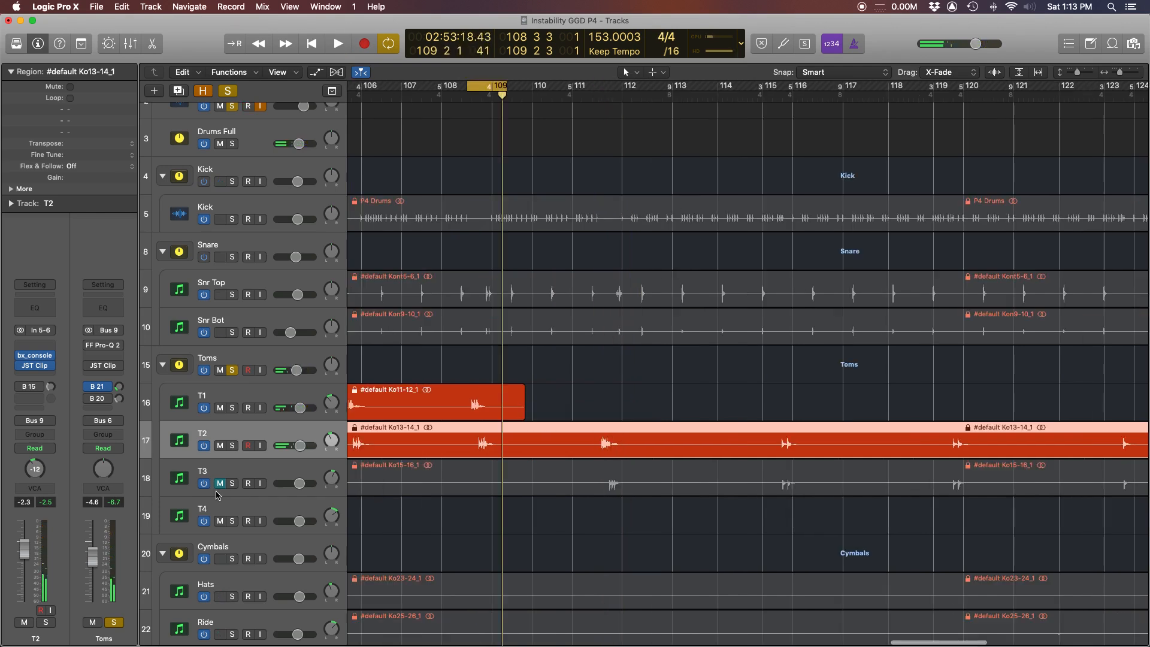
# Solo T3, mute T1 and T2, move the cycle range to T3's hit just before bar 112, and audition it
pyautogui.click(231, 492)
pyautogui.click(233, 484)
pyautogui.click(221, 447)
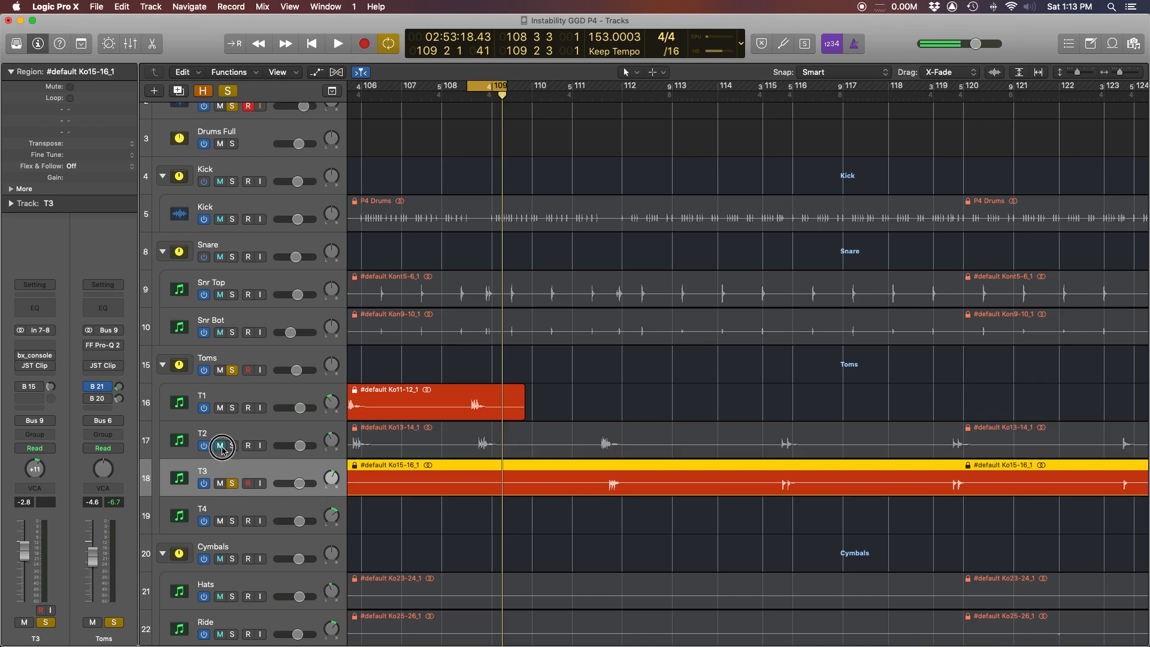
pyautogui.click(220, 408)
pyautogui.moveTo(506, 86); pyautogui.dragTo(637, 86)
pyautogui.press('space')
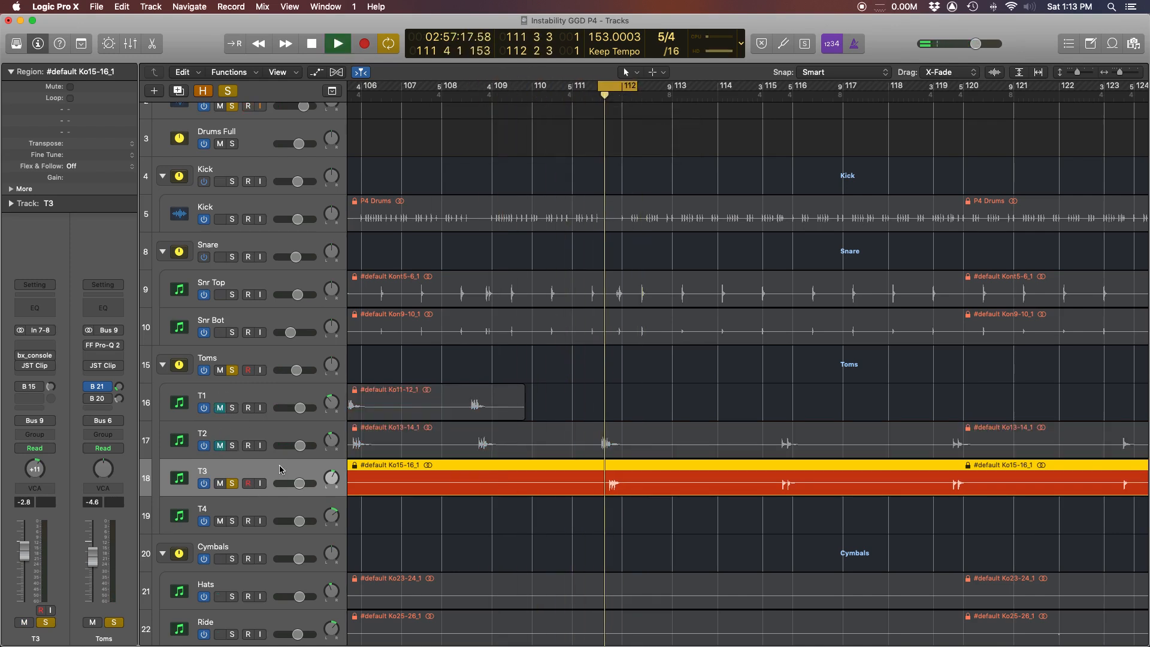
pyautogui.moveTo(50, 367)
pyautogui.press('space')
# Open bx_console SSL 4000 E on T3 and examine the gain and frequency settings of its HF, LMF and LF bands
pyautogui.click(35, 355)
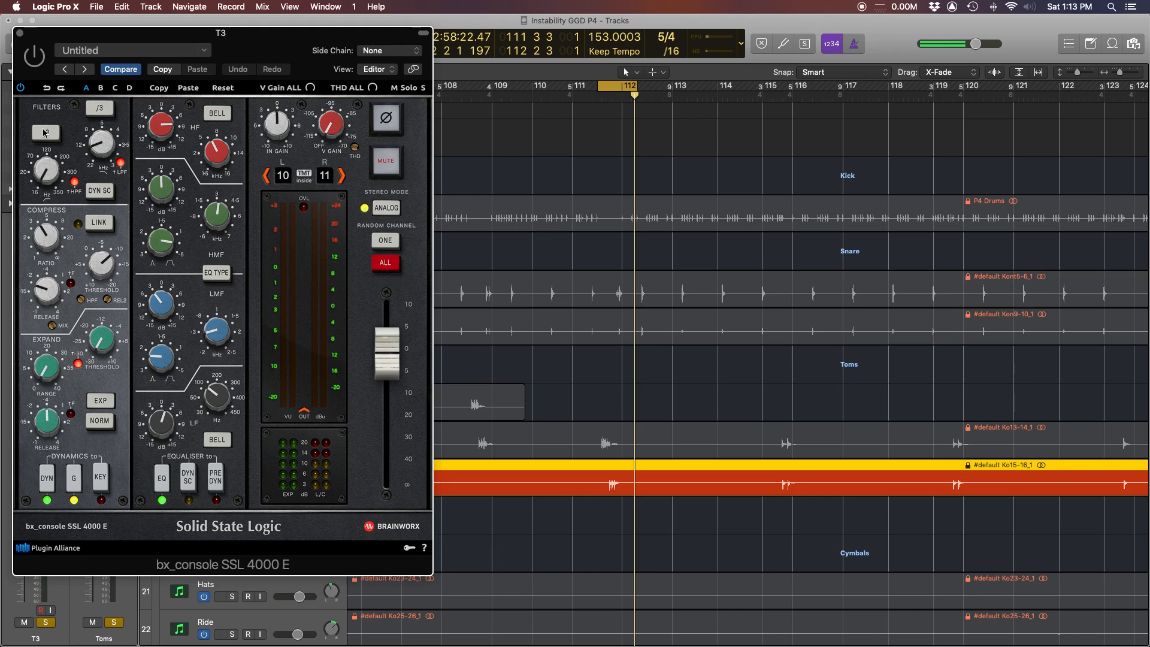
pyautogui.click(217, 149)
pyautogui.click(159, 127)
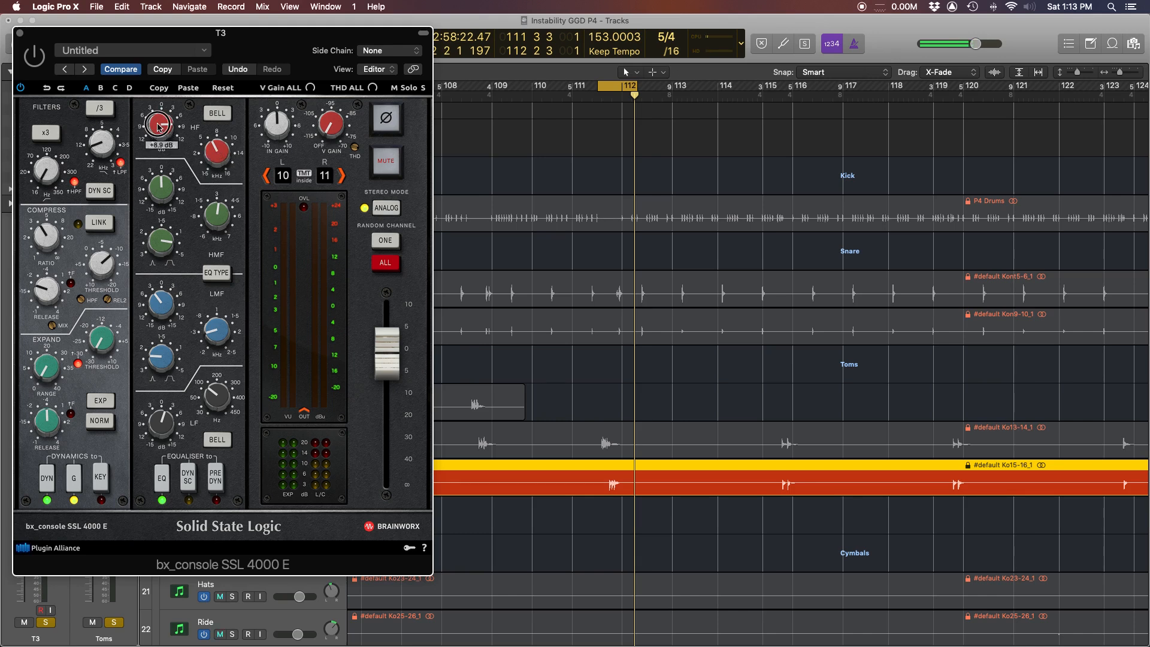
pyautogui.click(158, 127)
pyautogui.click(213, 150)
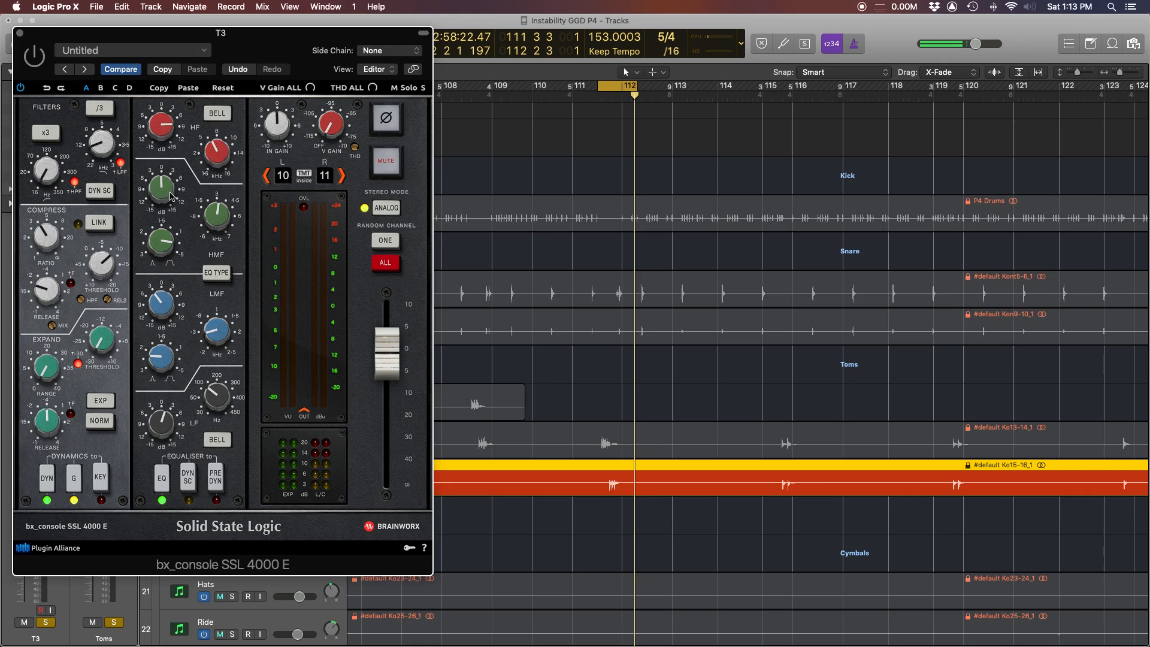
pyautogui.click(221, 329)
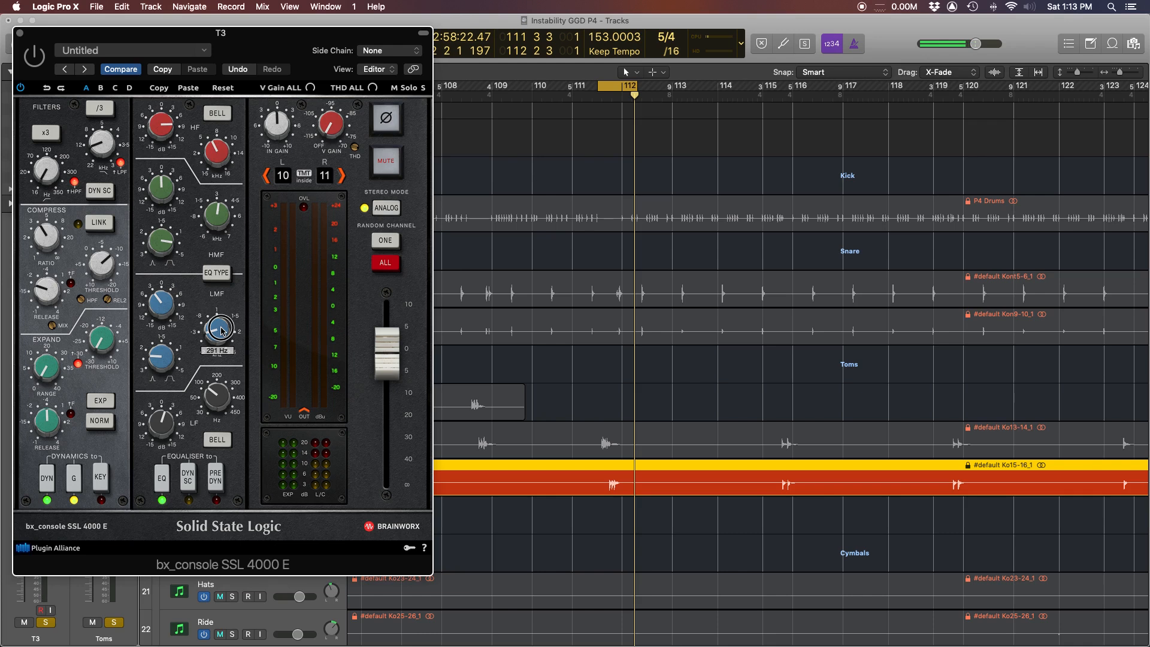
pyautogui.click(167, 310)
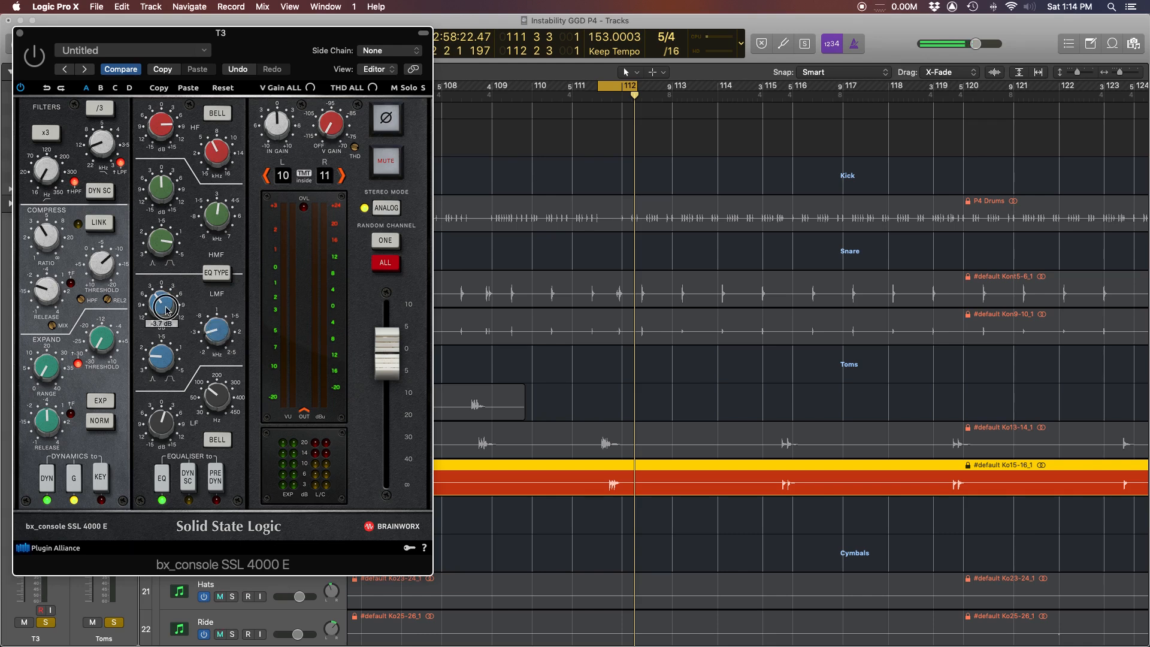
pyautogui.click(215, 397)
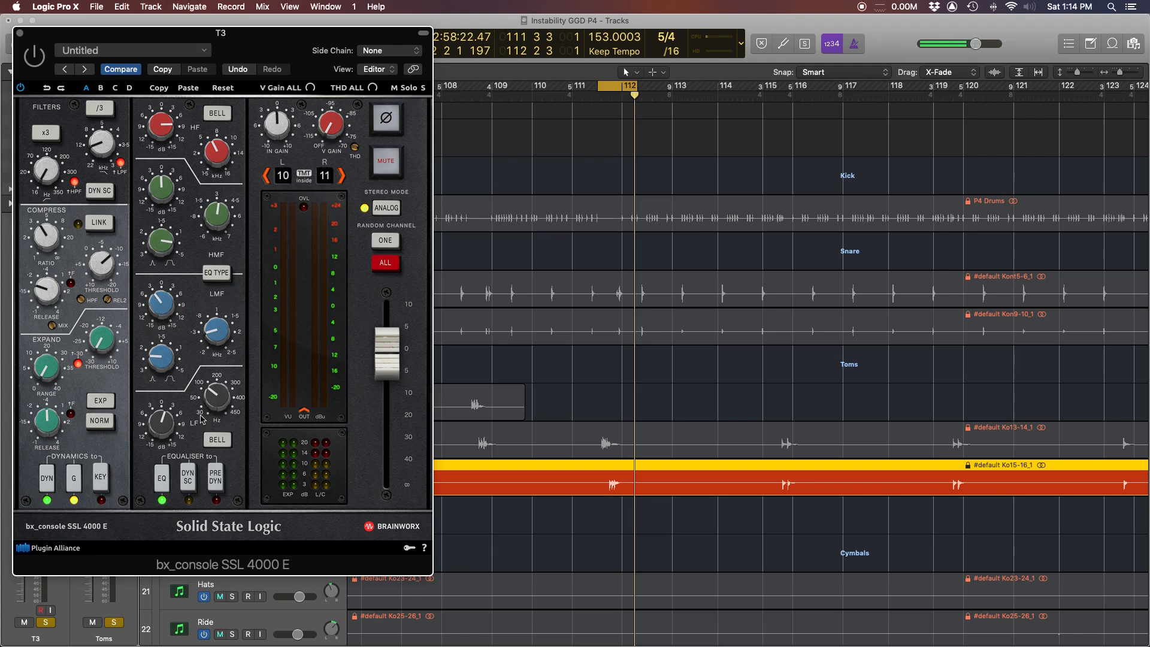
pyautogui.click(166, 425)
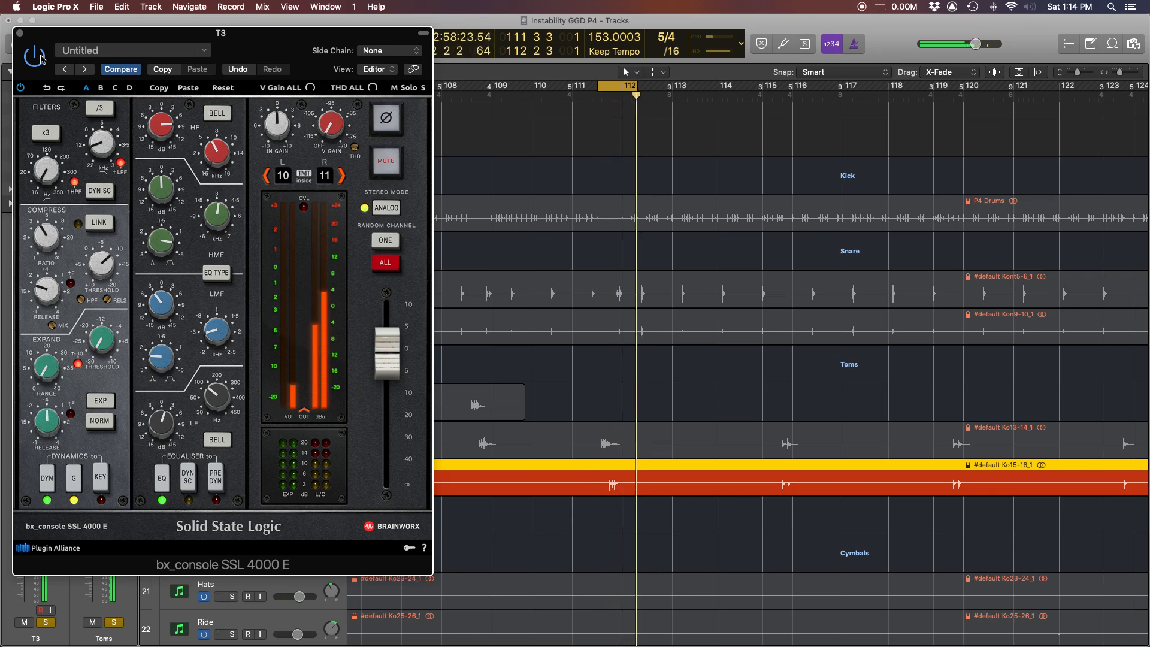
# With T3's console switched on, compare the looped tom with the console's internal processing bypassed and engaged, and close the console
pyautogui.click(22, 89)
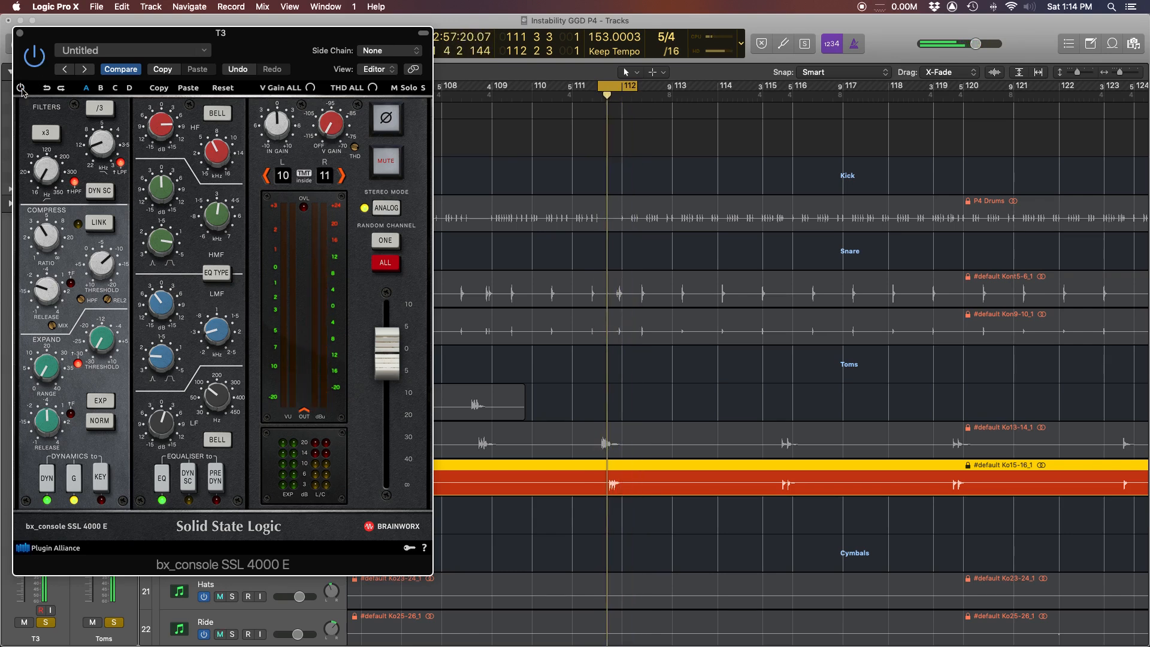
pyautogui.click(21, 88)
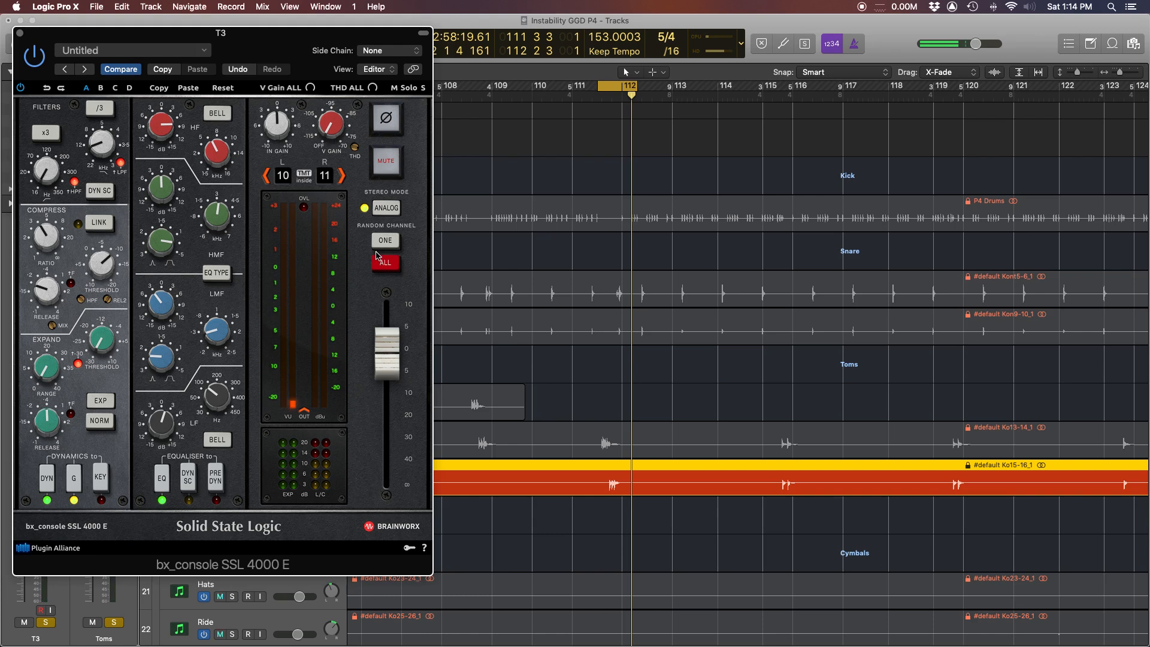
pyautogui.click(19, 33)
# Open JST Clip on T3, check its trim control, and enable the clipper while auditioning the looped tom
pyautogui.click(35, 366)
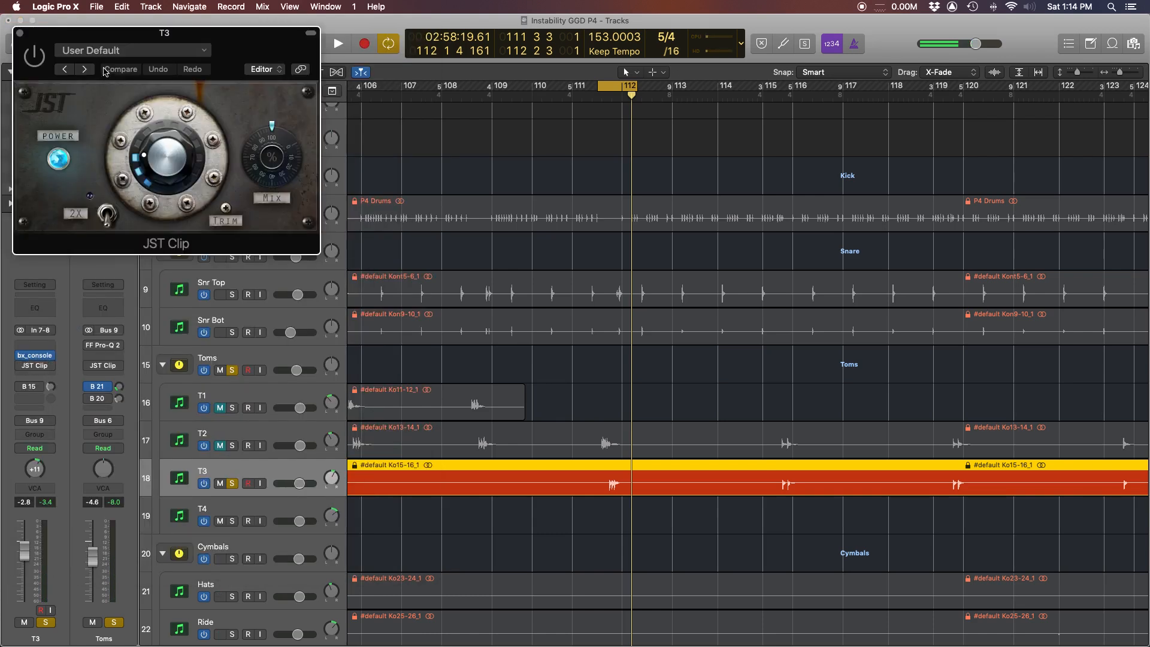
pyautogui.click(223, 205)
pyautogui.click(31, 61)
pyautogui.press('space')
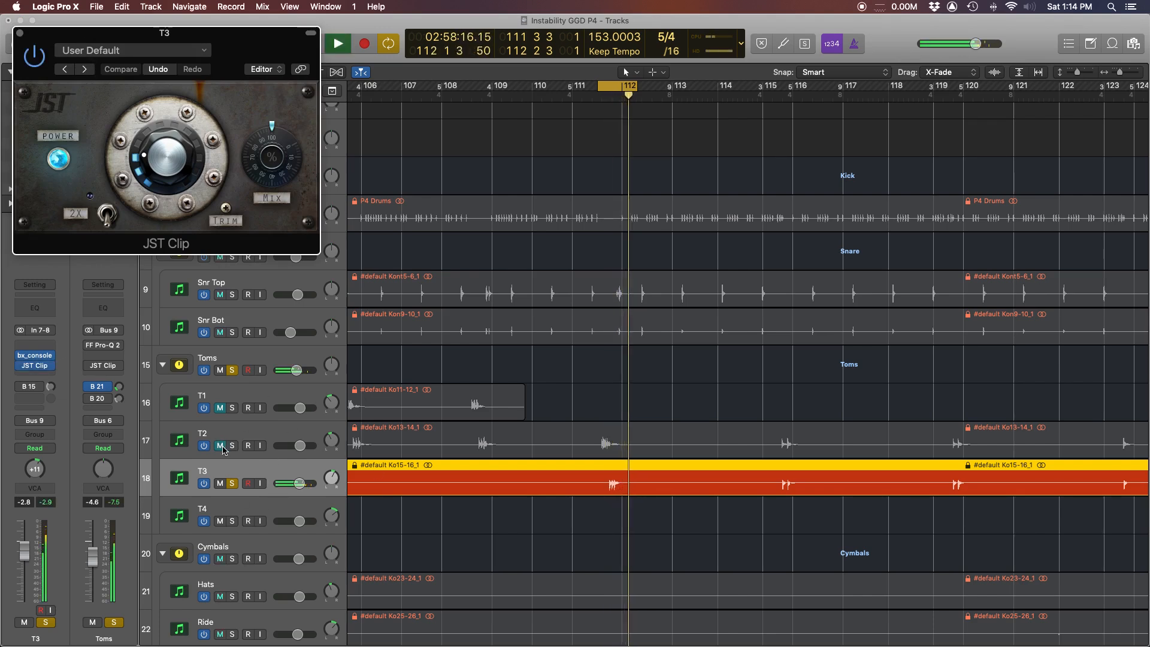
# Unmute T2, audition it together with T3 in the loop, and stop playback
pyautogui.click(220, 446)
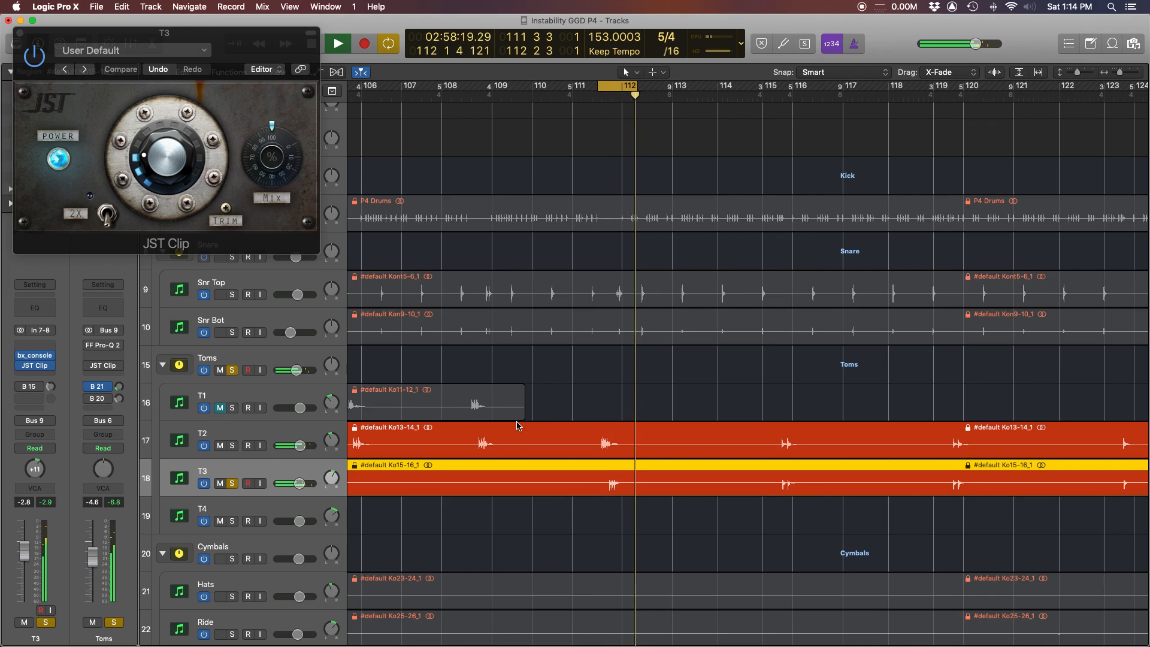
pyautogui.press('space')
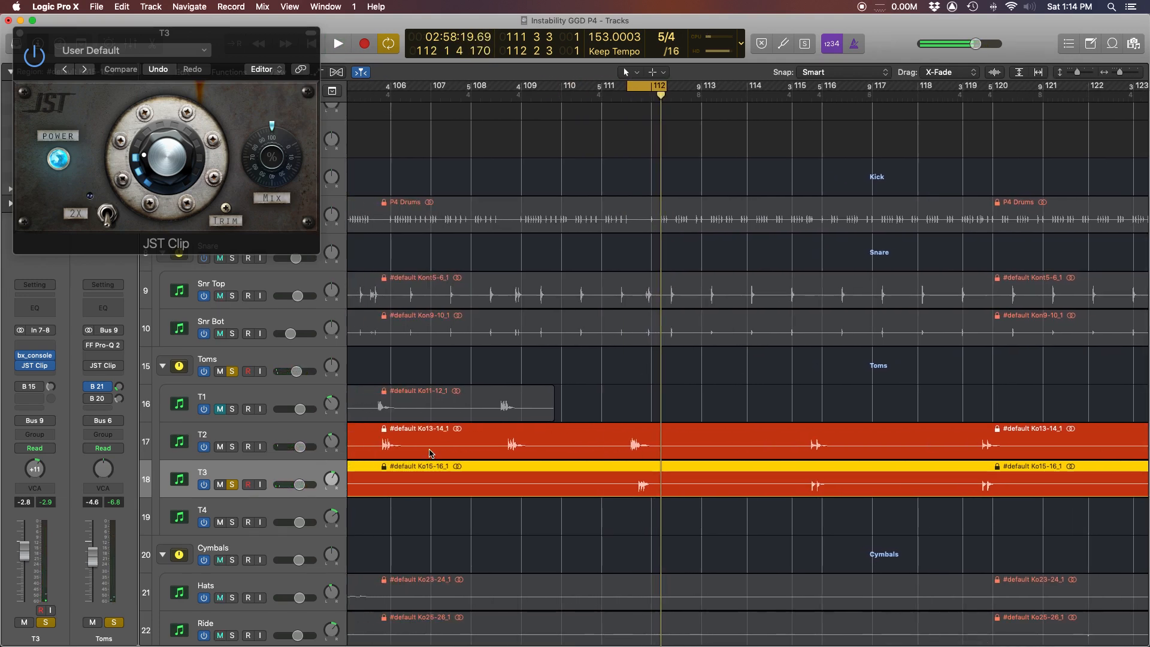
pyautogui.hscroll(-3, 757, 360)
pyautogui.hscroll(7, 754, 361)
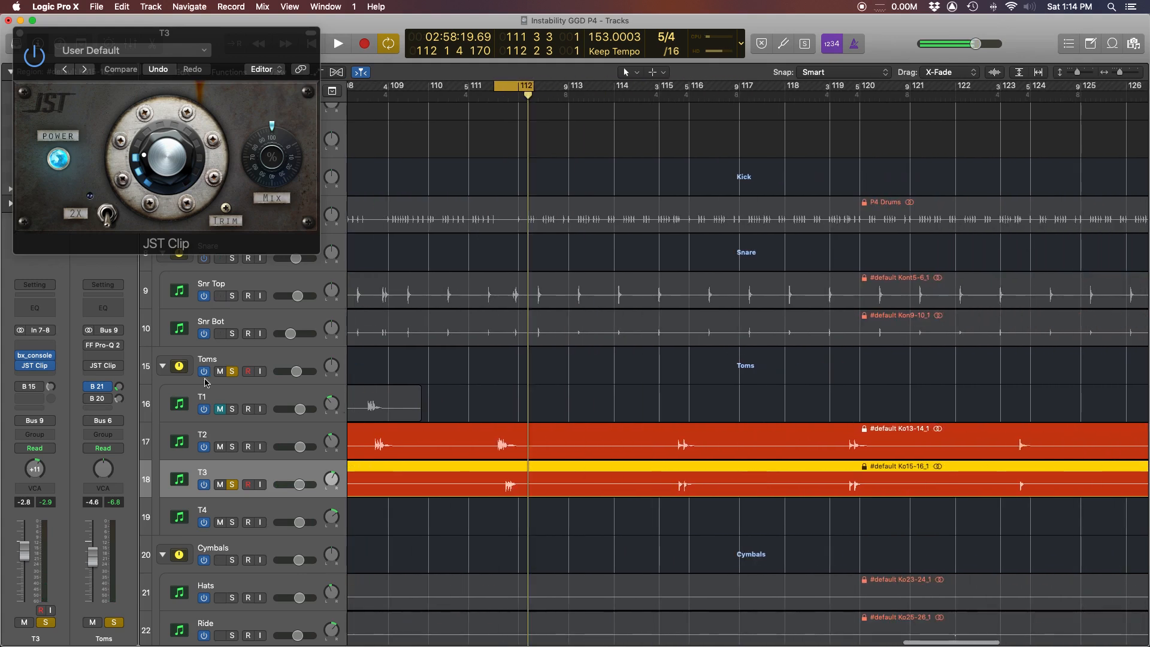
# Set the HF gain on T3's SSL console to +5.2 dB, audition the change, and close the T3 plug-in windows
pyautogui.click(36, 356)
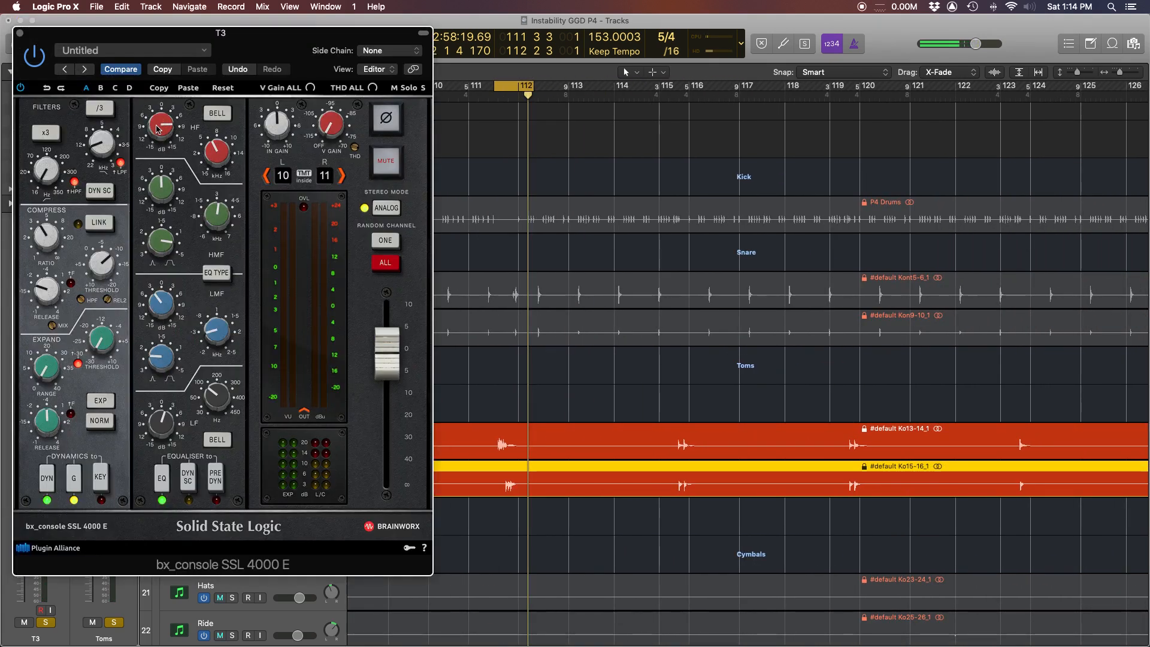
pyautogui.moveTo(158, 115); pyautogui.dragTo(159, 133)
pyautogui.press('space')
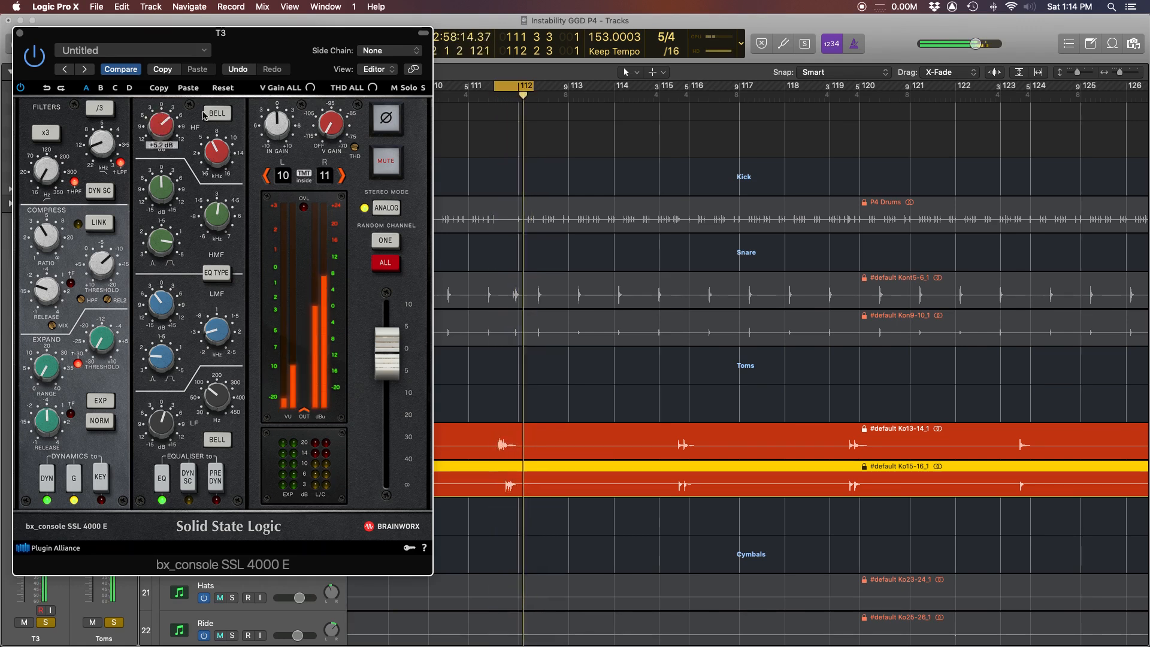
pyautogui.click(21, 35)
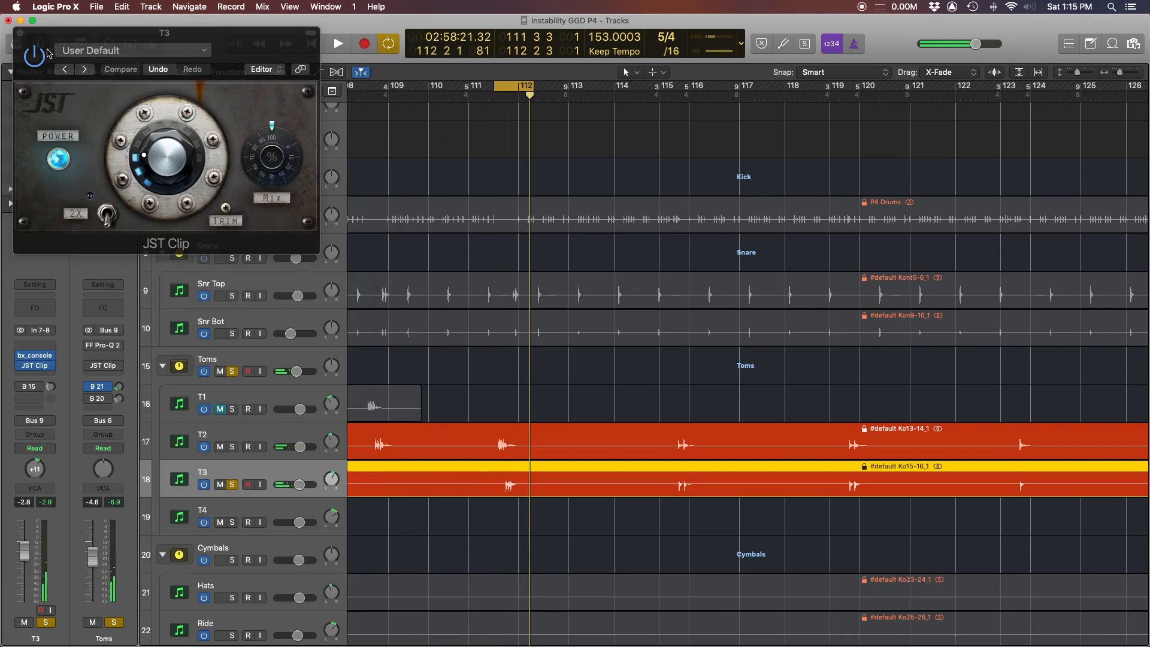
pyautogui.click(21, 35)
# Solo T4, remove T3's solo, and mute both T3 and T2
pyautogui.hscroll(-20, 631, 350)
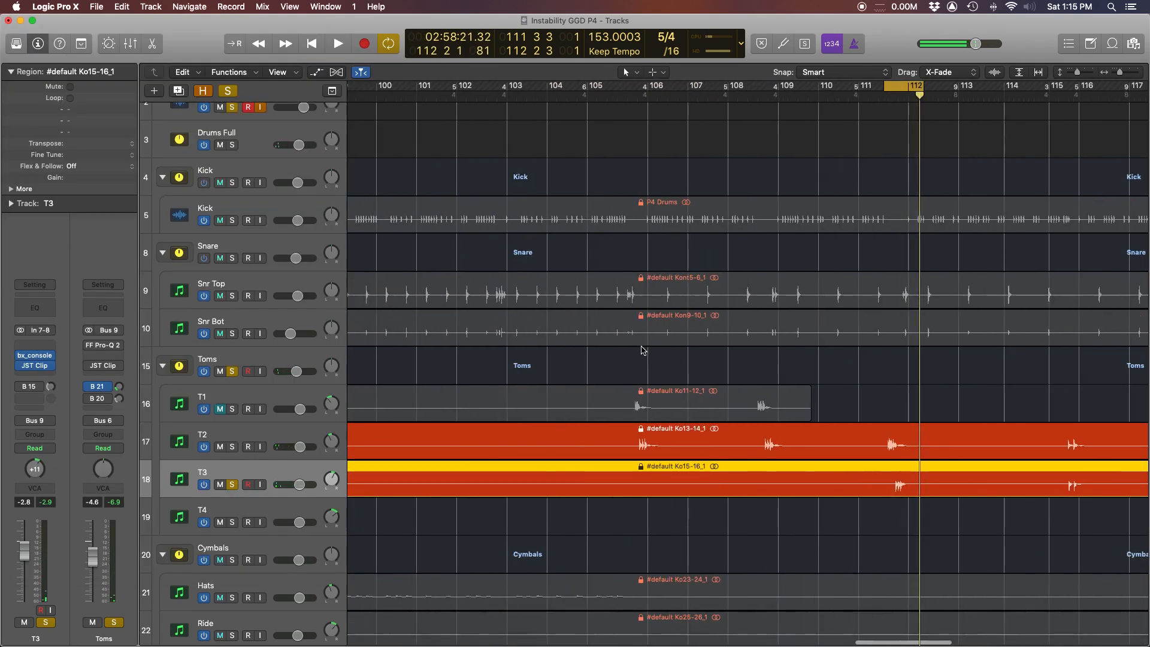
pyautogui.hscroll(-1, 426, 508)
pyautogui.click(231, 523)
pyautogui.hscroll(-2, 232, 523)
pyautogui.click(232, 485)
pyautogui.click(220, 485)
pyautogui.click(220, 447)
# Find T4's last hit near bar 81, set the cycle range around it, select the T4 track, and play the loop
pyautogui.hscroll(-10, 560, 520)
pyautogui.hscroll(-20, 560, 520)
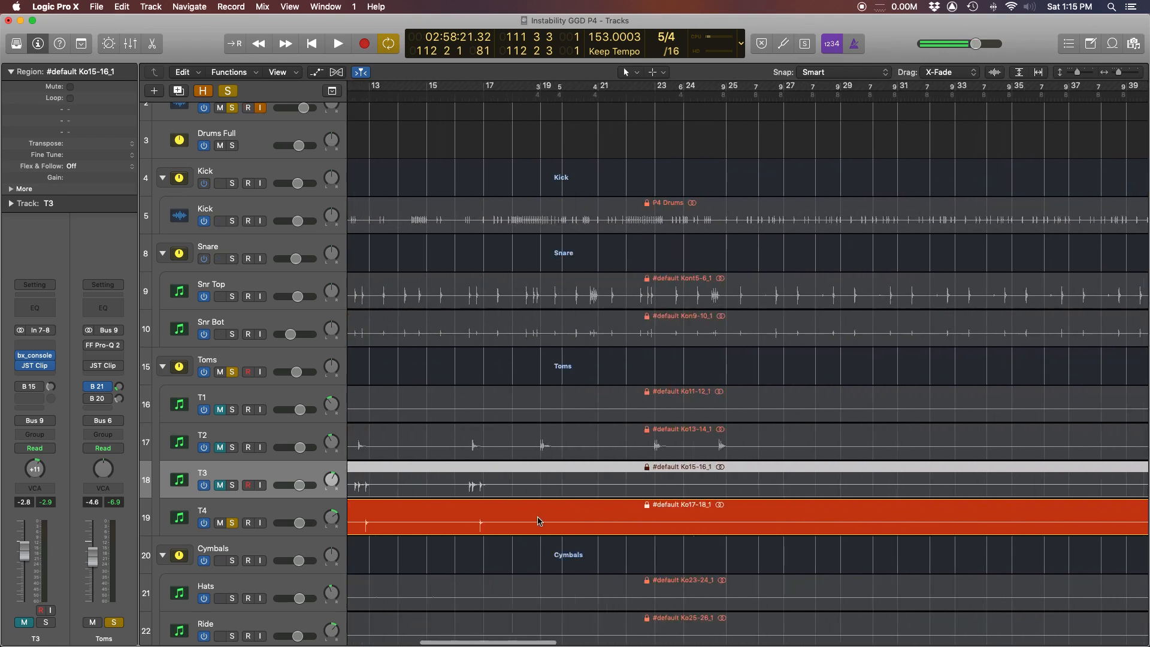
pyautogui.hscroll(-8, 537, 520)
pyautogui.hscroll(20, 697, 499)
pyautogui.hscroll(-8, 688, 500)
pyautogui.hscroll(3, 686, 498)
pyautogui.press('super+Right')
pyautogui.moveTo(681, 84)
pyautogui.mouseDown()
pyautogui.moveTo(749, 84)
pyautogui.moveTo(699, 84)
pyautogui.mouseUp()
pyautogui.click(264, 526)
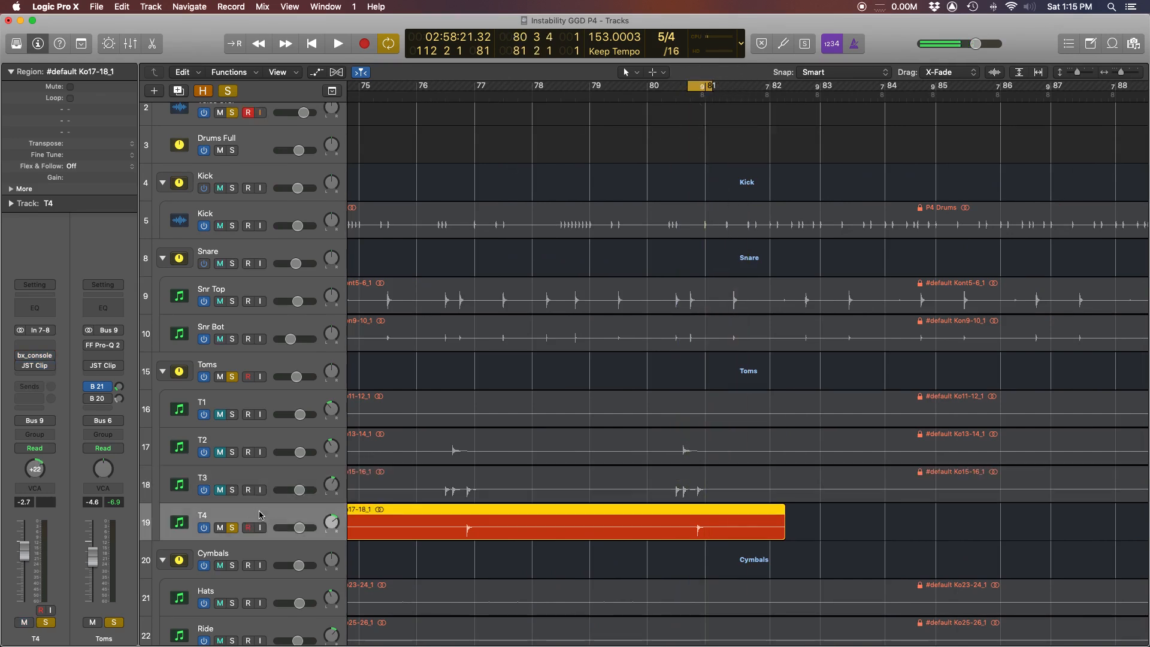
pyautogui.hscroll(2, 614, 460)
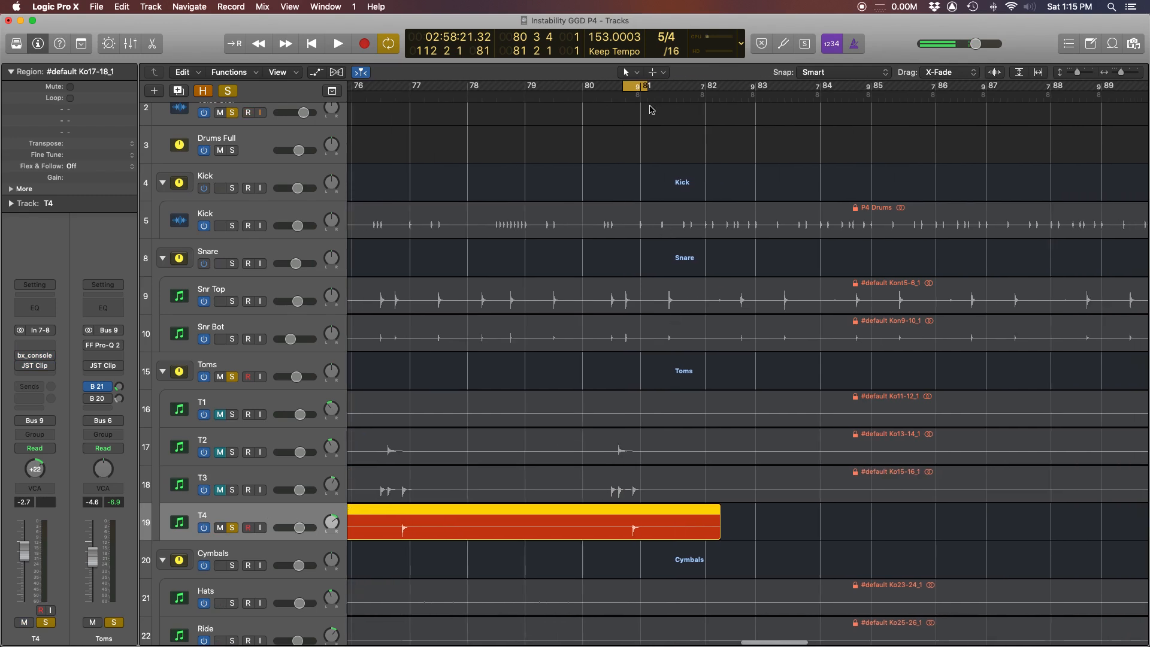
pyautogui.press('space')
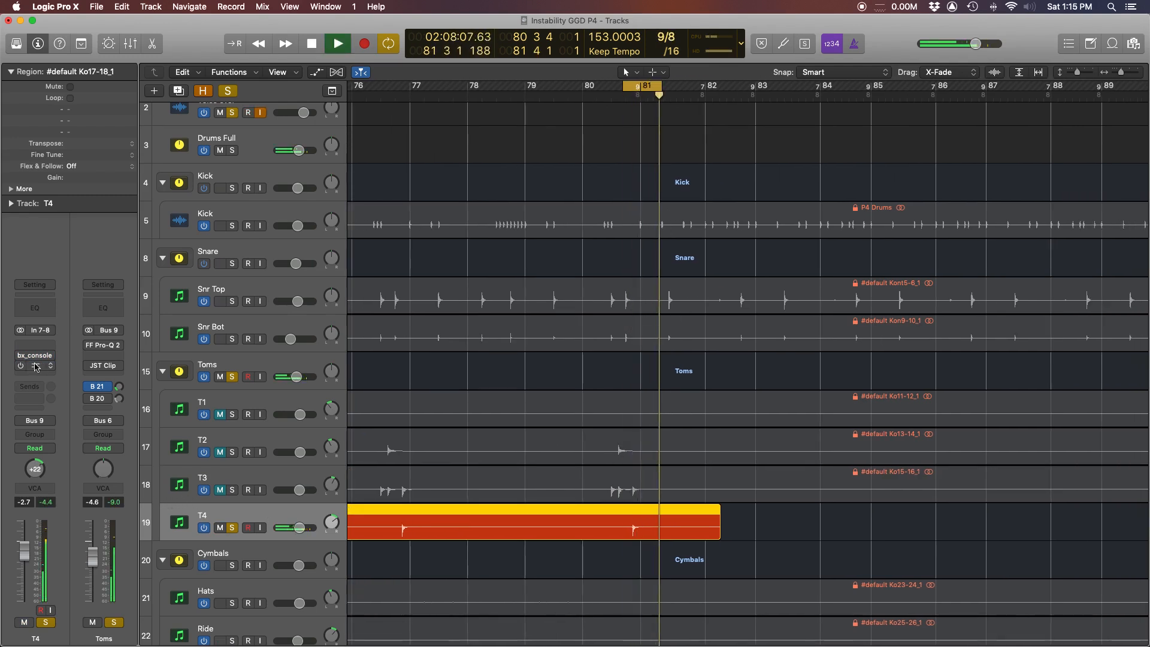
# Inspect the EQ settings in T4's SSL console and extend the cycle end to 81 6 1 for auditioning the processing
pyautogui.click(34, 355)
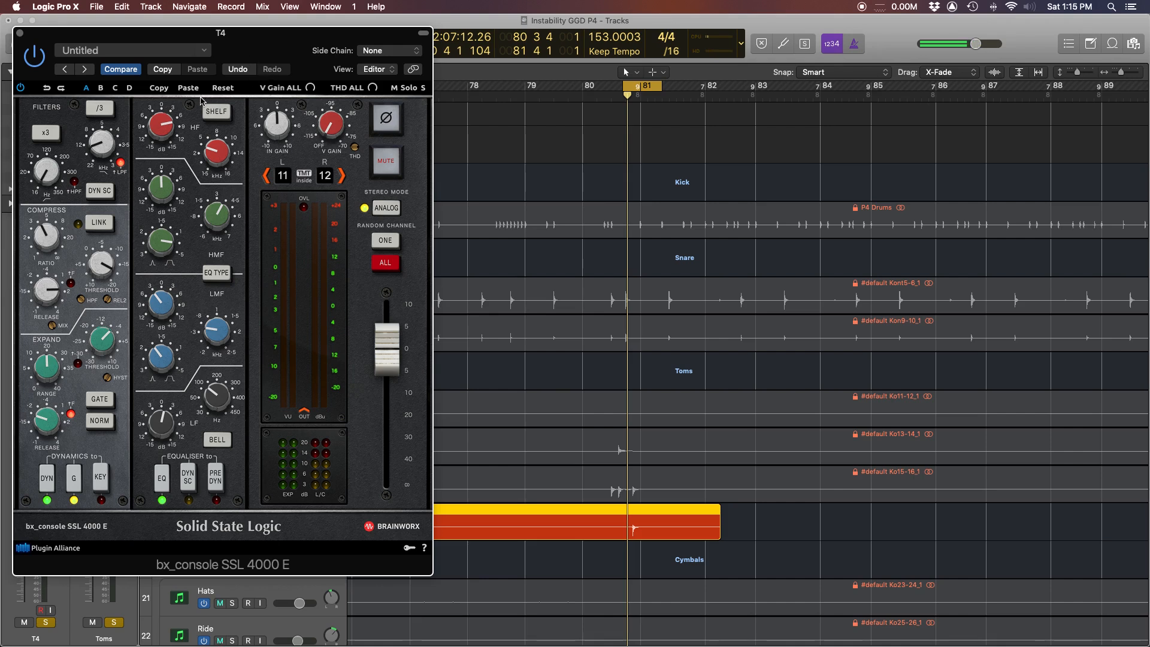
pyautogui.moveTo(222, 333)
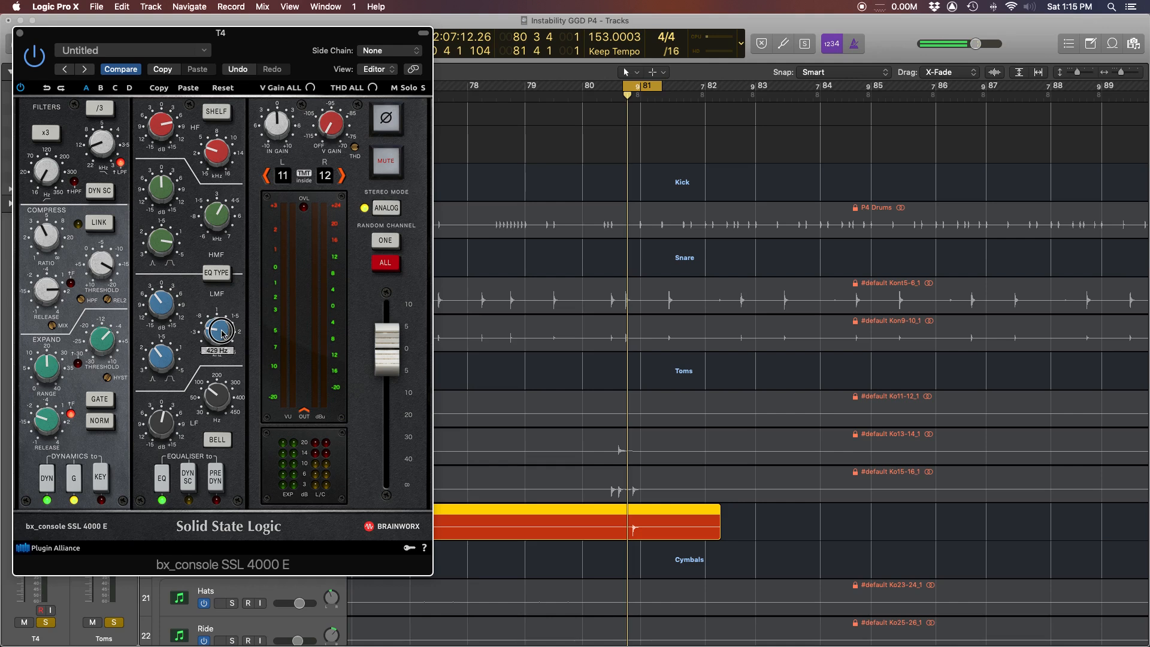
pyautogui.moveTo(157, 297)
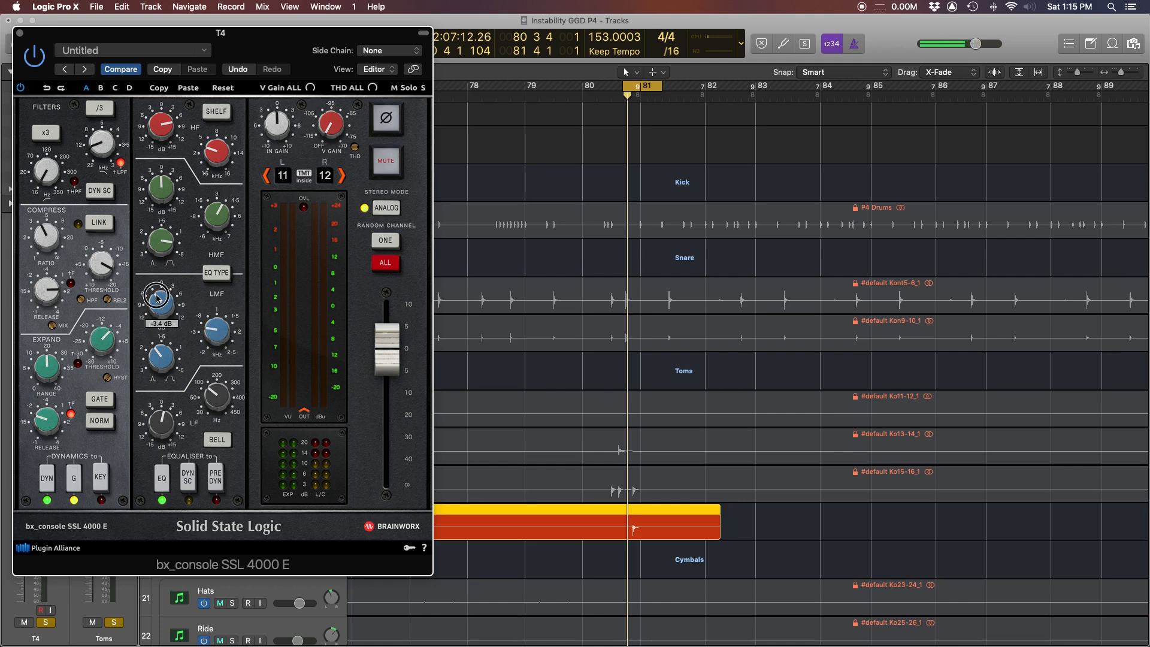
pyautogui.moveTo(225, 401)
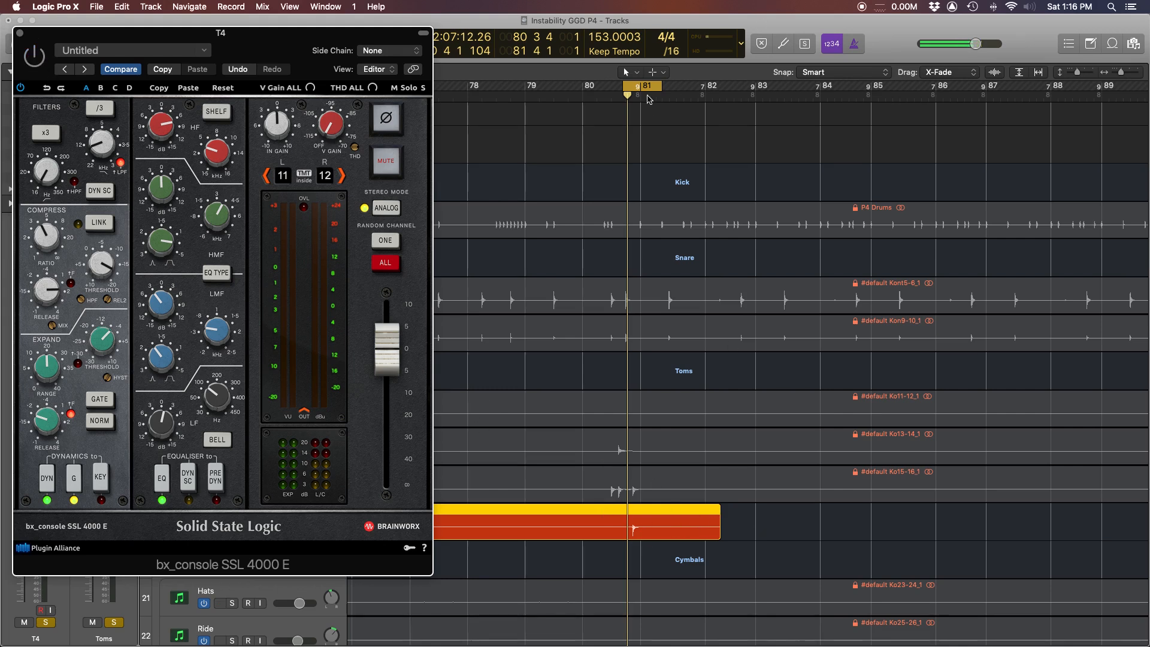
pyautogui.moveTo(661, 91); pyautogui.dragTo(676, 91)
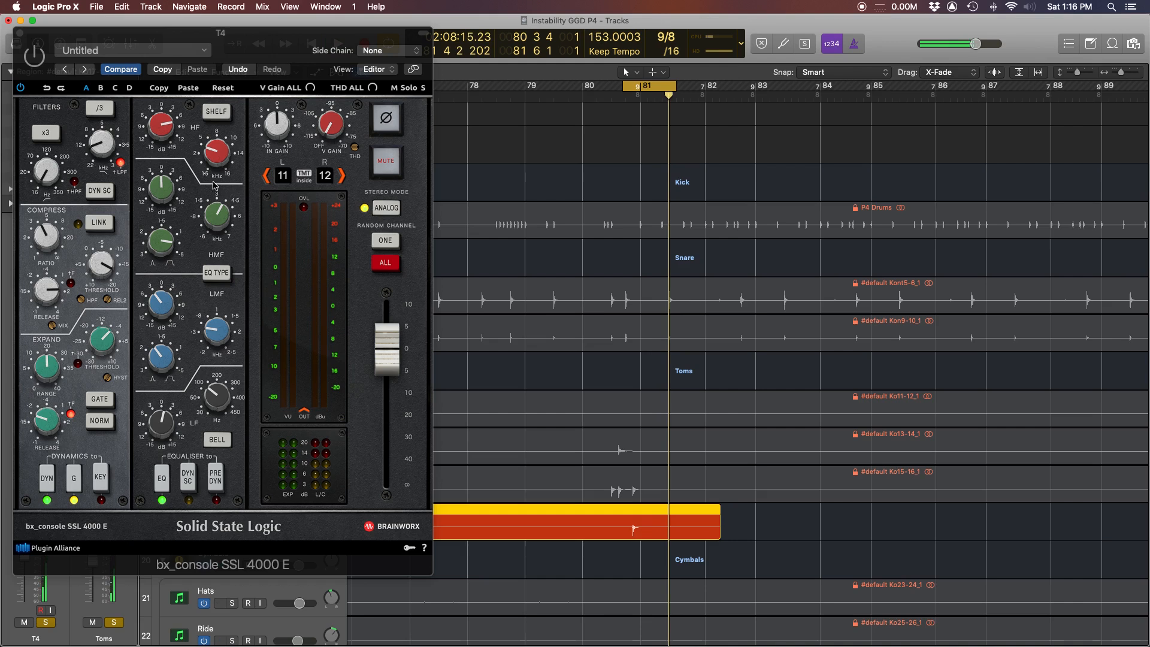
pyautogui.moveTo(267, 44); pyautogui.dragTo(319, 47)
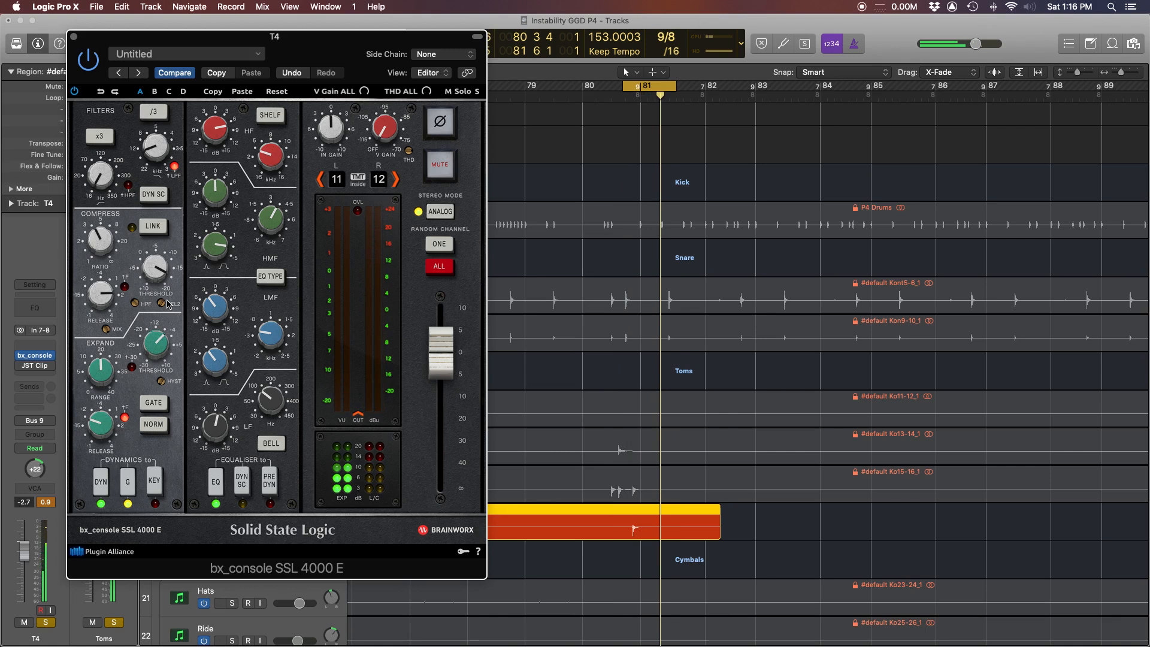
# Adjust the expander threshold and LF band on T4's SSL console, audition the result, and close the plug-in window
pyautogui.moveTo(156, 345); pyautogui.dragTo(158, 353)
pyautogui.click(270, 403)
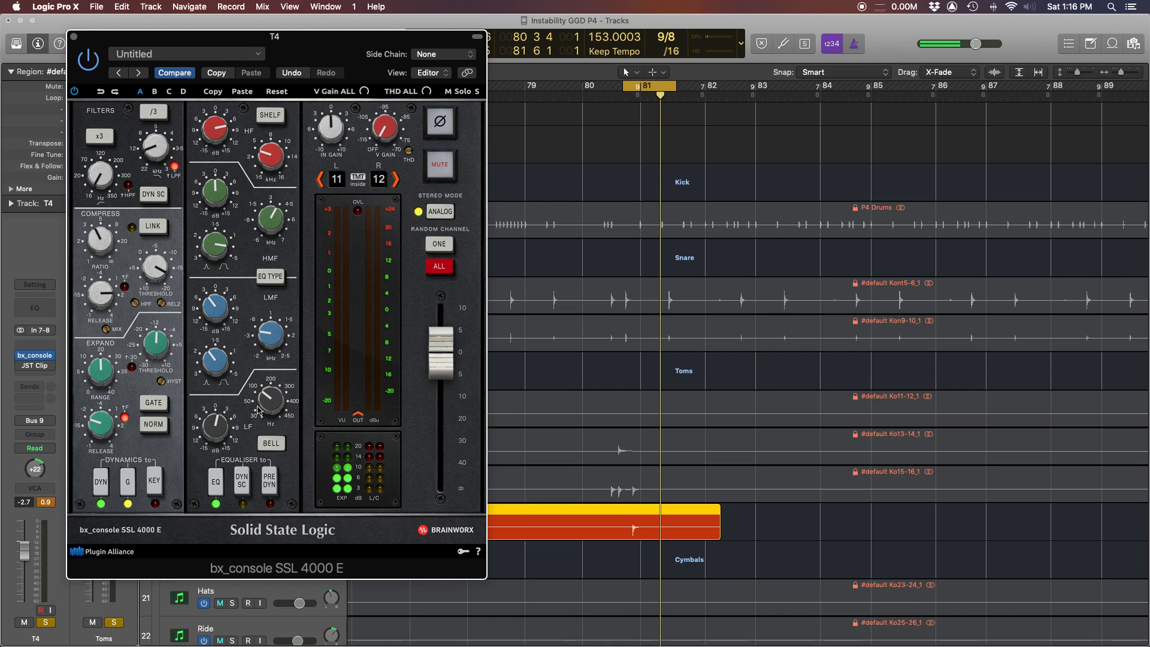
pyautogui.moveTo(213, 432); pyautogui.dragTo(265, 401)
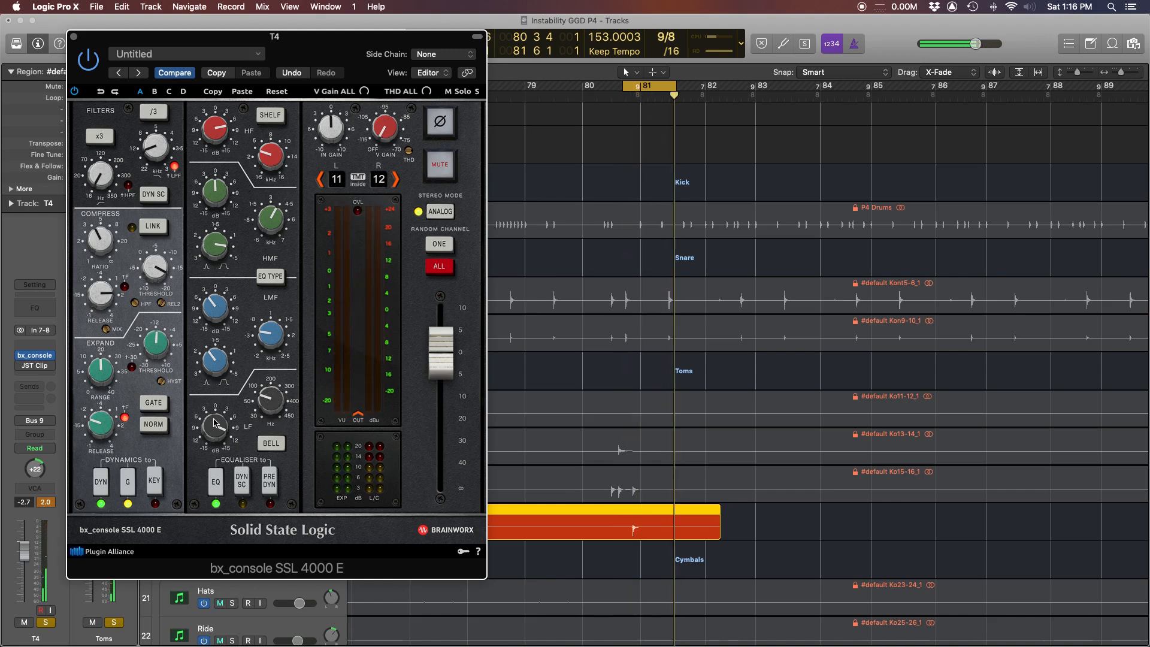
pyautogui.moveTo(217, 425); pyautogui.dragTo(218, 465)
pyautogui.moveTo(218, 422); pyautogui.dragTo(217, 418)
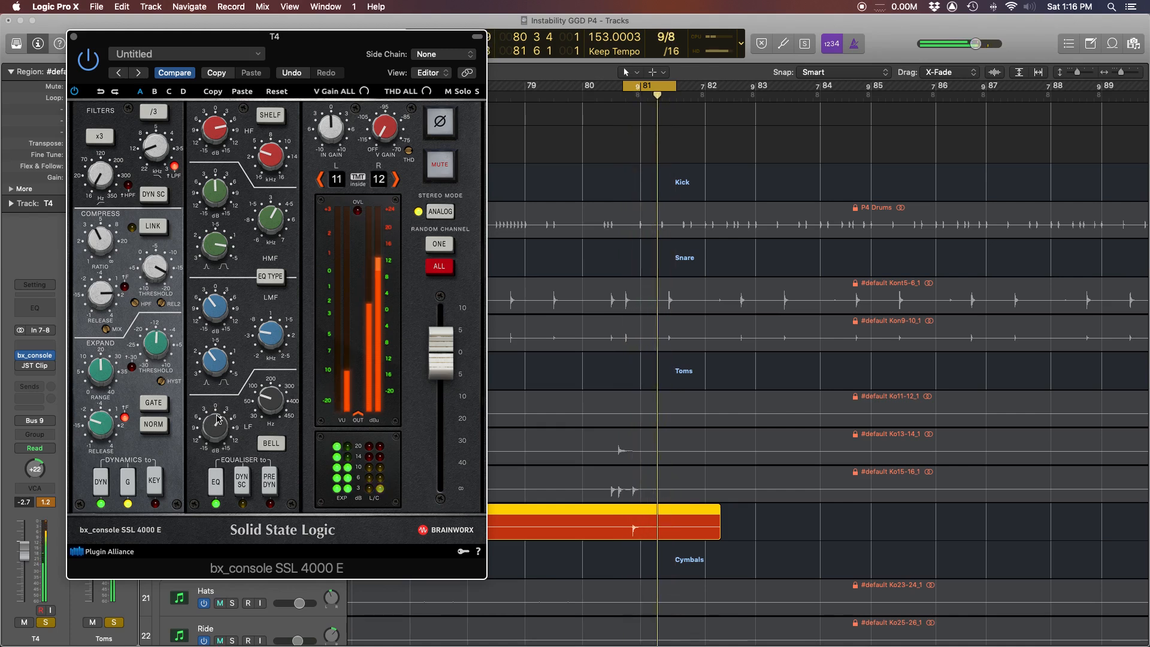
pyautogui.click(74, 36)
# Extend the cycle start back to 80 2 3, unmute T1, T2 and T3, and audition all the toms together
pyautogui.moveTo(624, 87); pyautogui.dragTo(606, 88)
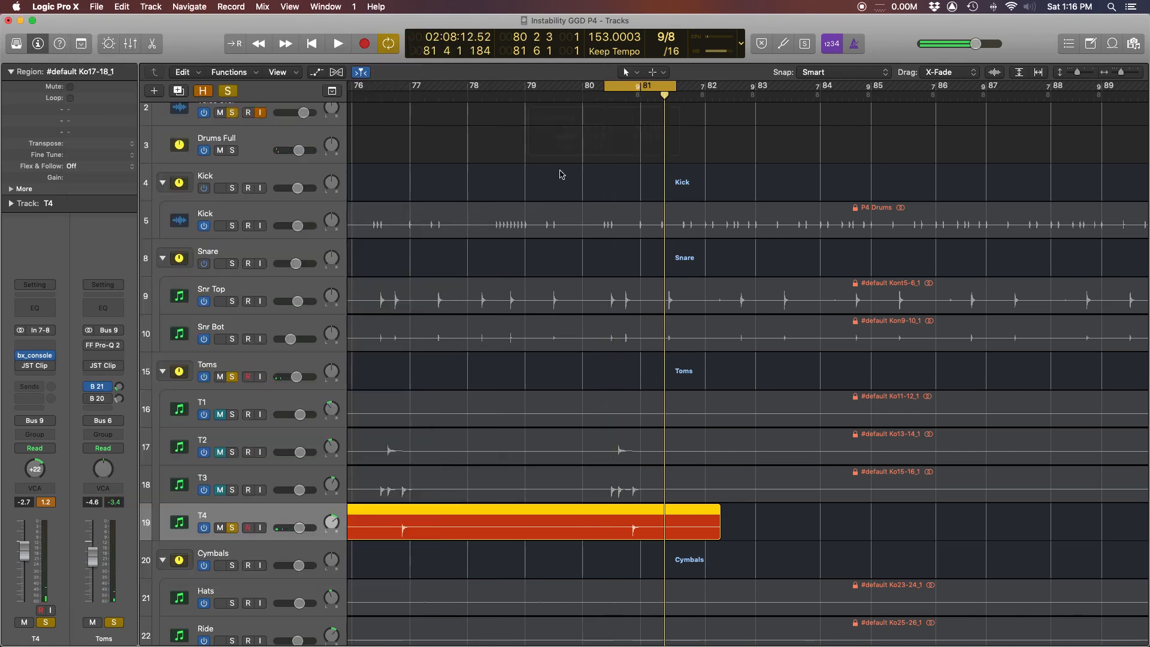
pyautogui.moveTo(220, 415); pyautogui.dragTo(222, 491)
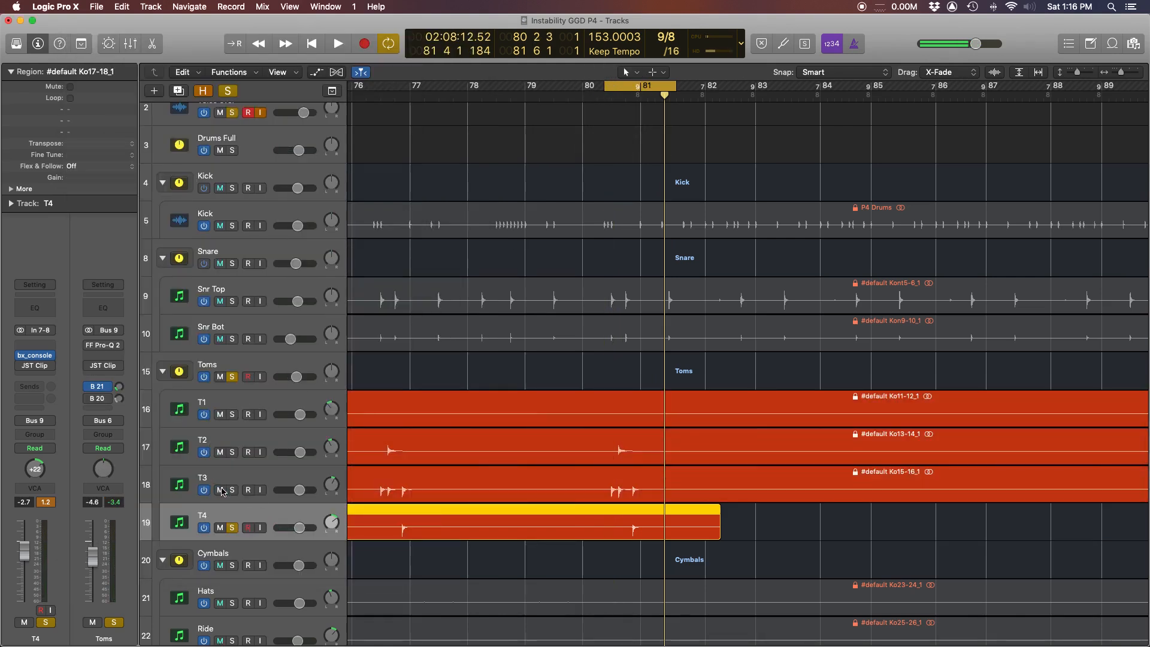
pyautogui.press('space')
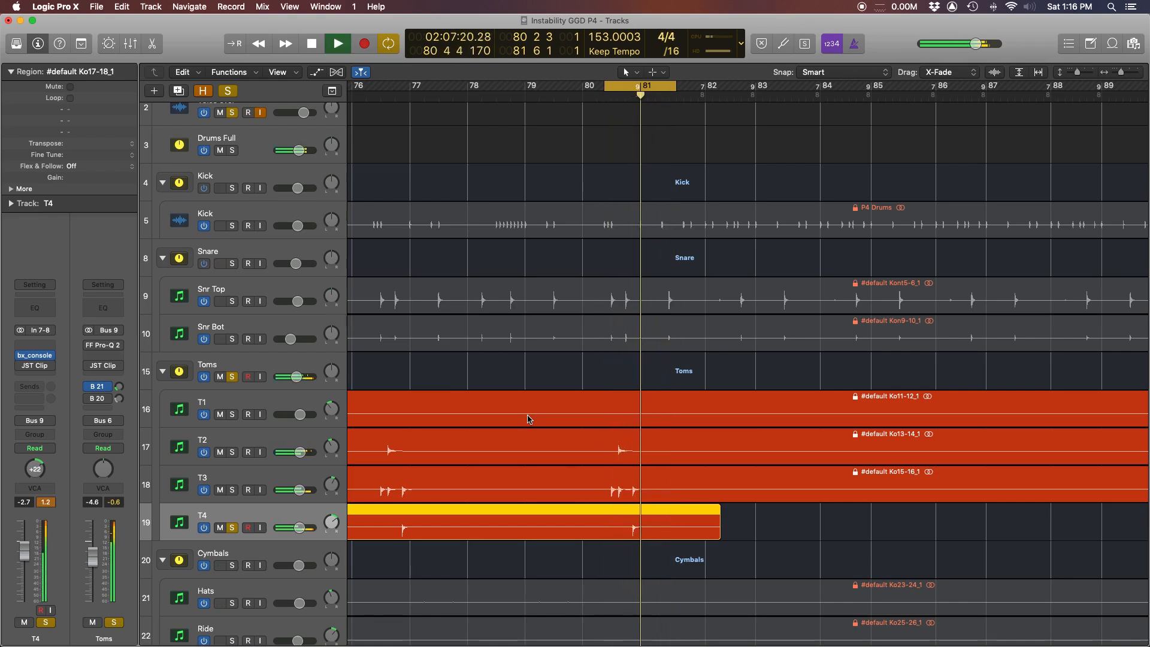
pyautogui.press('space')
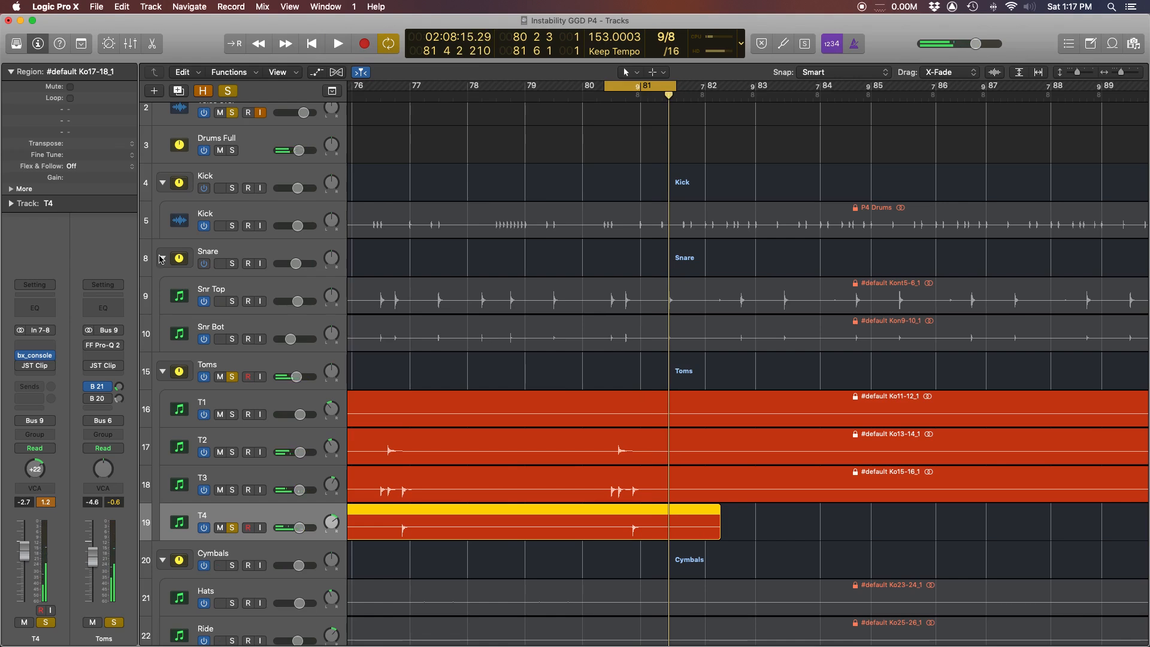
# Audition the toms against the soloed Kick and Snare groups, and remove both solos after stopping playback
pyautogui.click(231, 189)
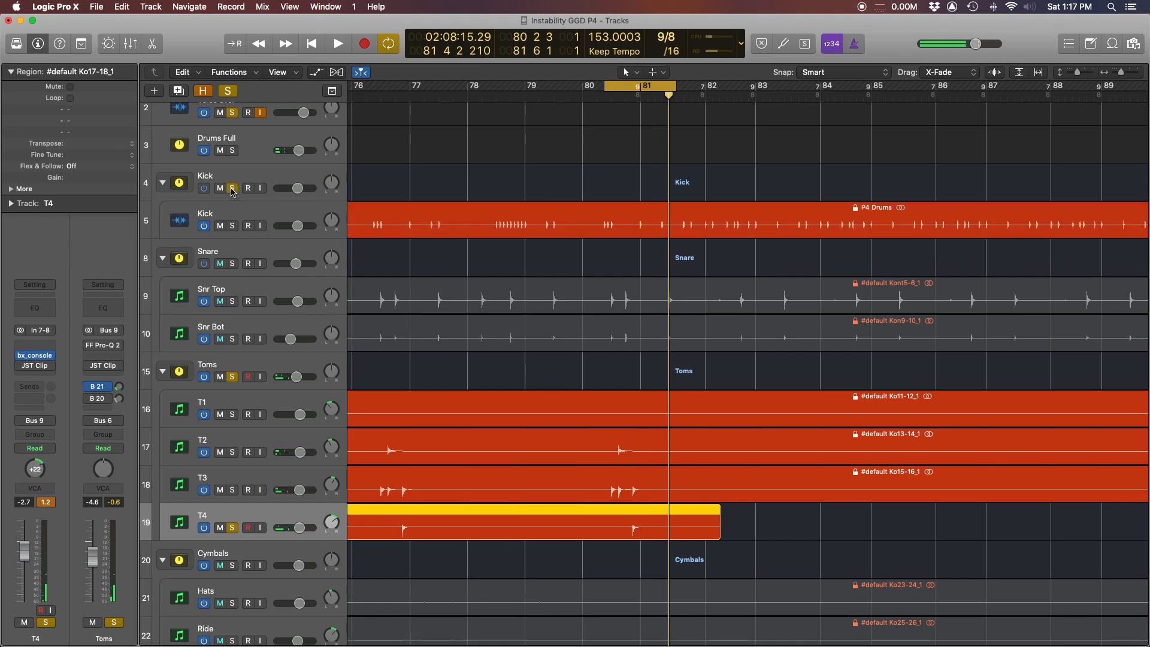
pyautogui.click(232, 263)
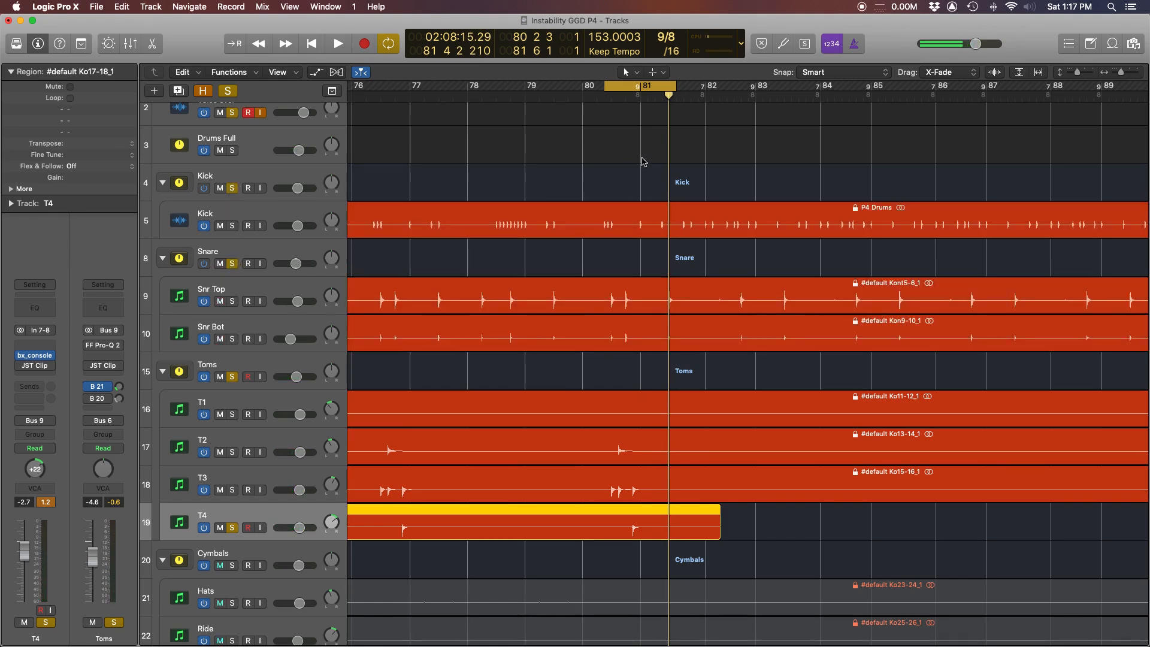
pyautogui.press('space')
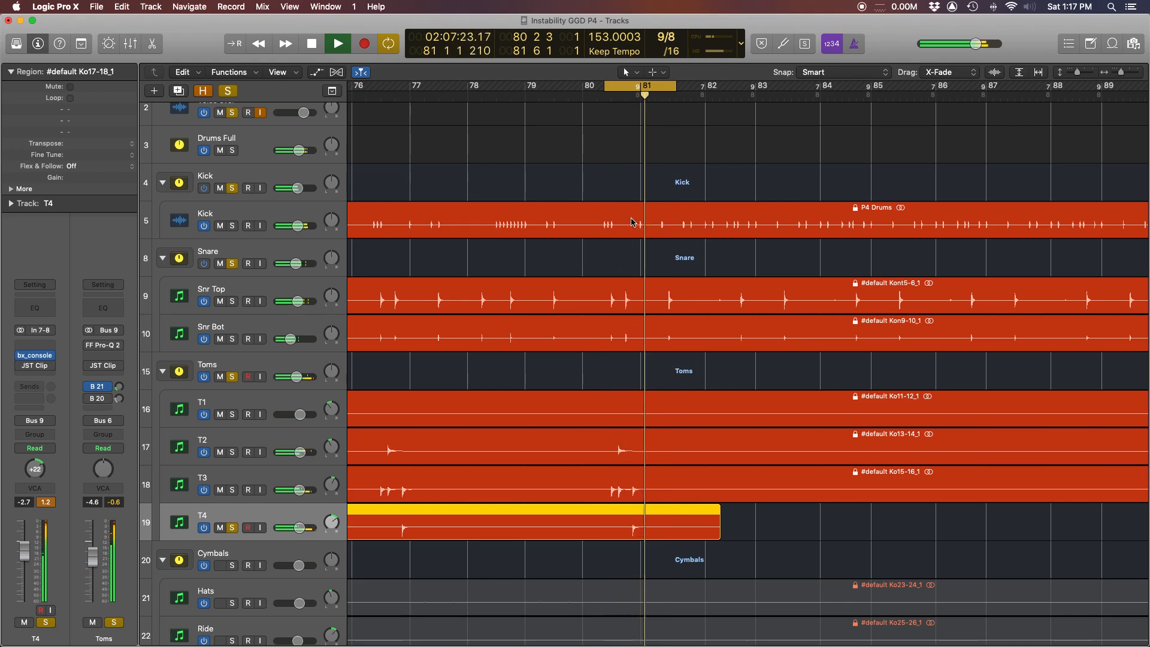
pyautogui.press('space')
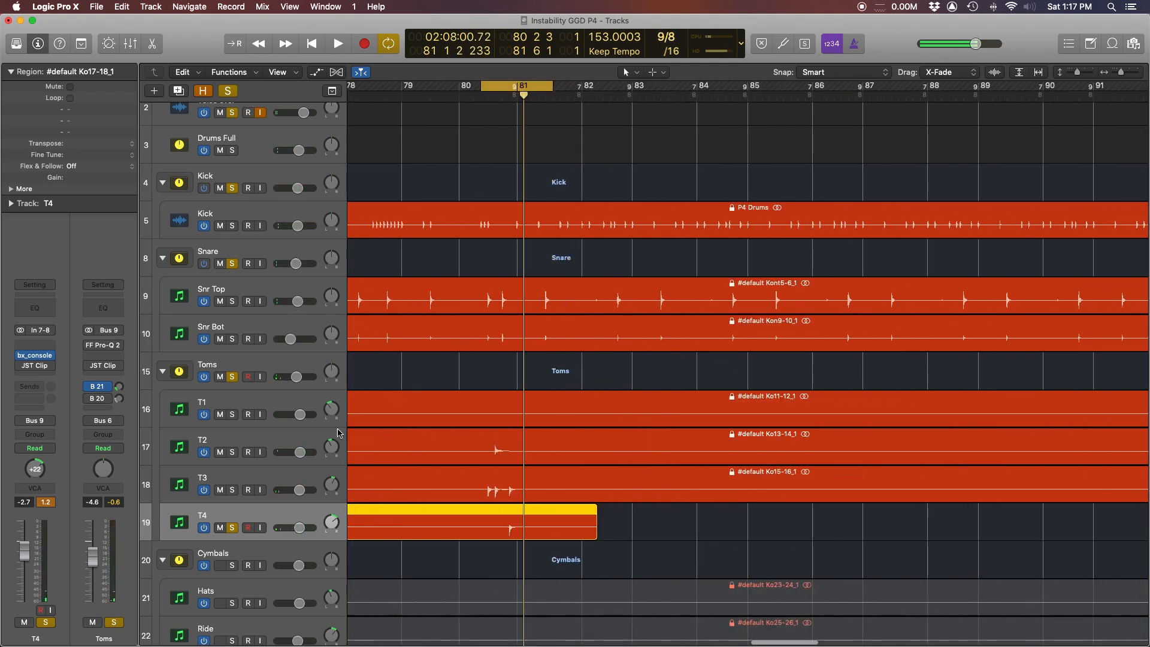
pyautogui.click(232, 264)
pyautogui.click(232, 188)
# Enable the FF Pro-Q 2 EQ on the Toms bus, auditioning it in the loop, and close its window
pyautogui.hscroll(1, 369, 340)
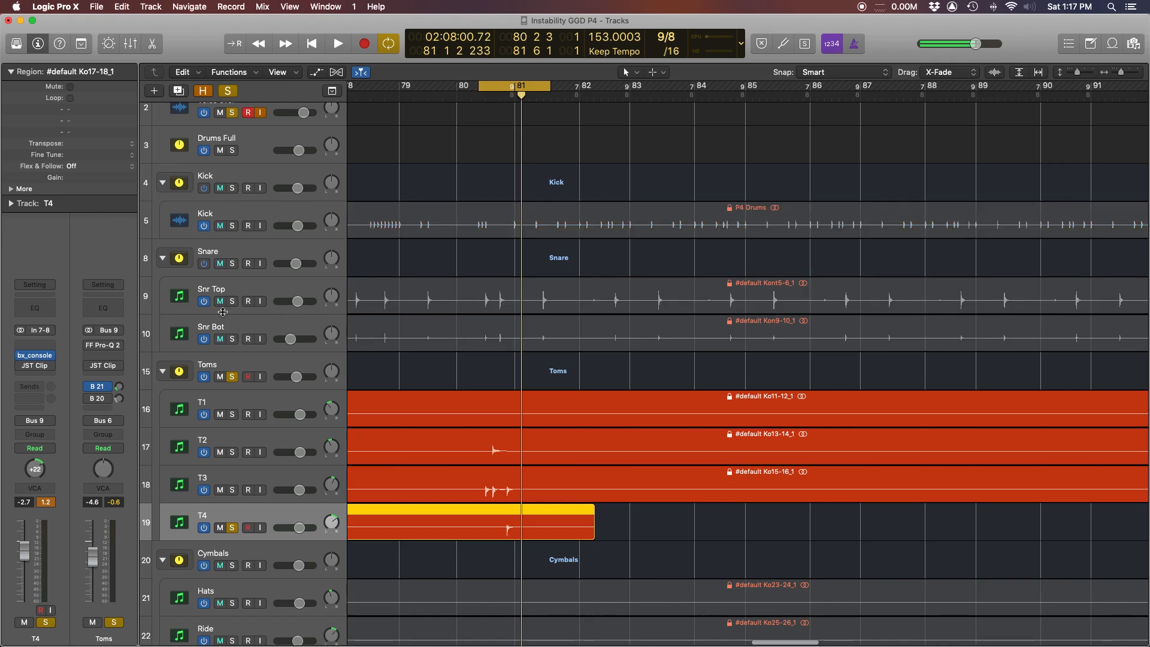
pyautogui.click(239, 321)
pyautogui.click(240, 363)
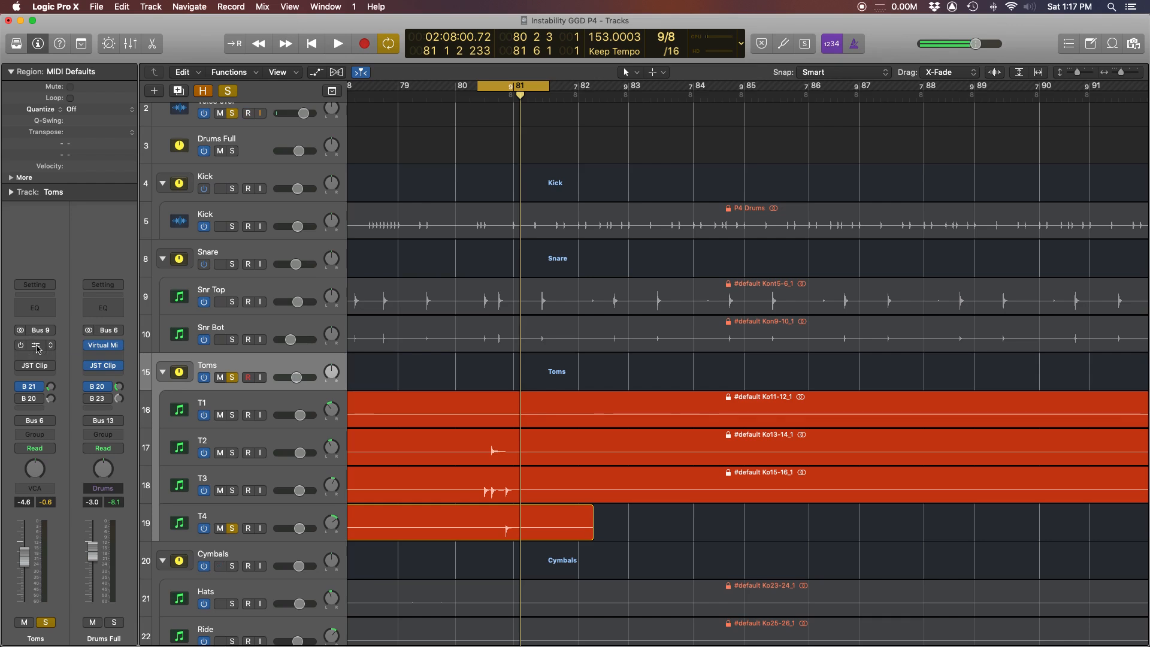
pyautogui.click(37, 348)
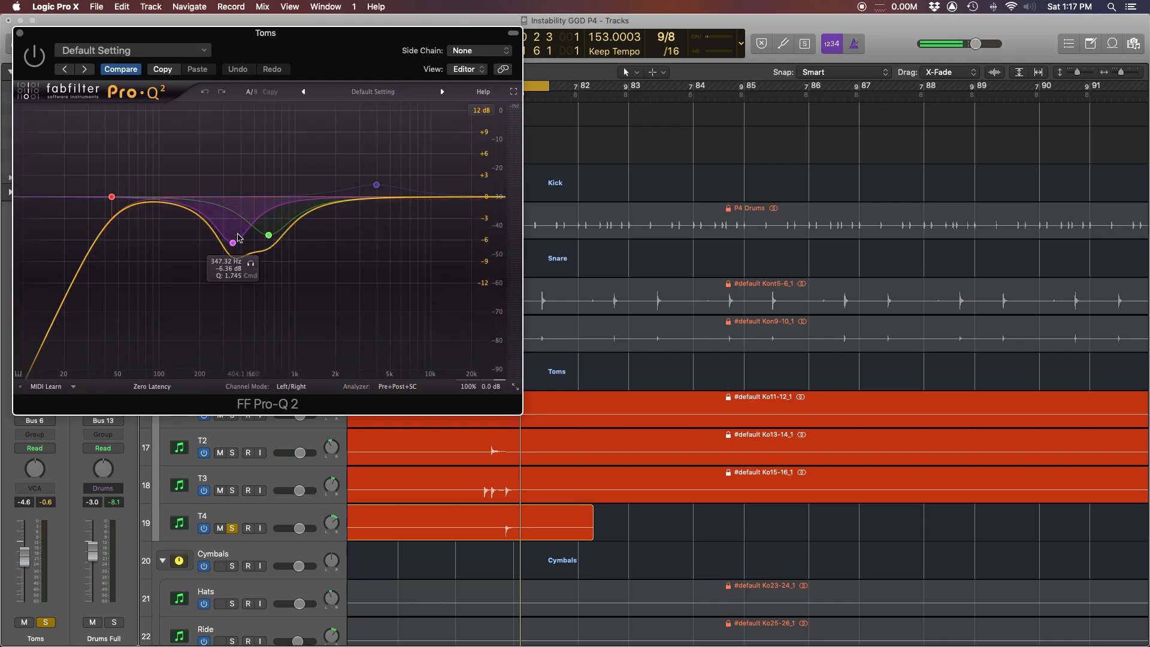
pyautogui.hscroll(-3, 657, 307)
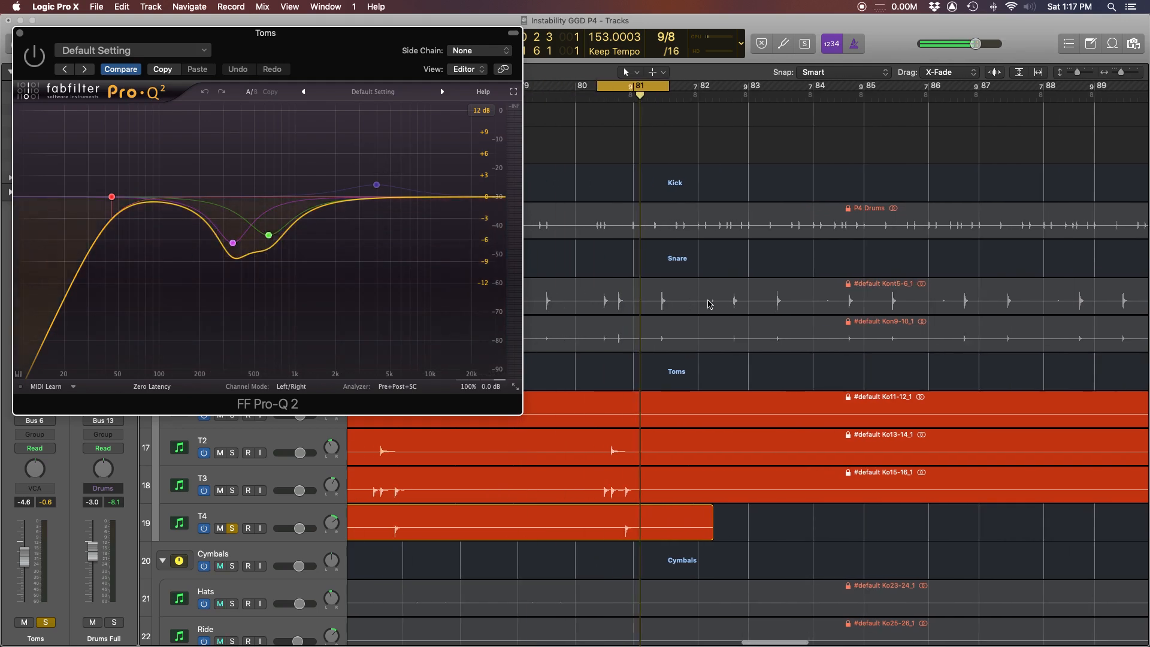
pyautogui.press('space')
pyautogui.click(35, 58)
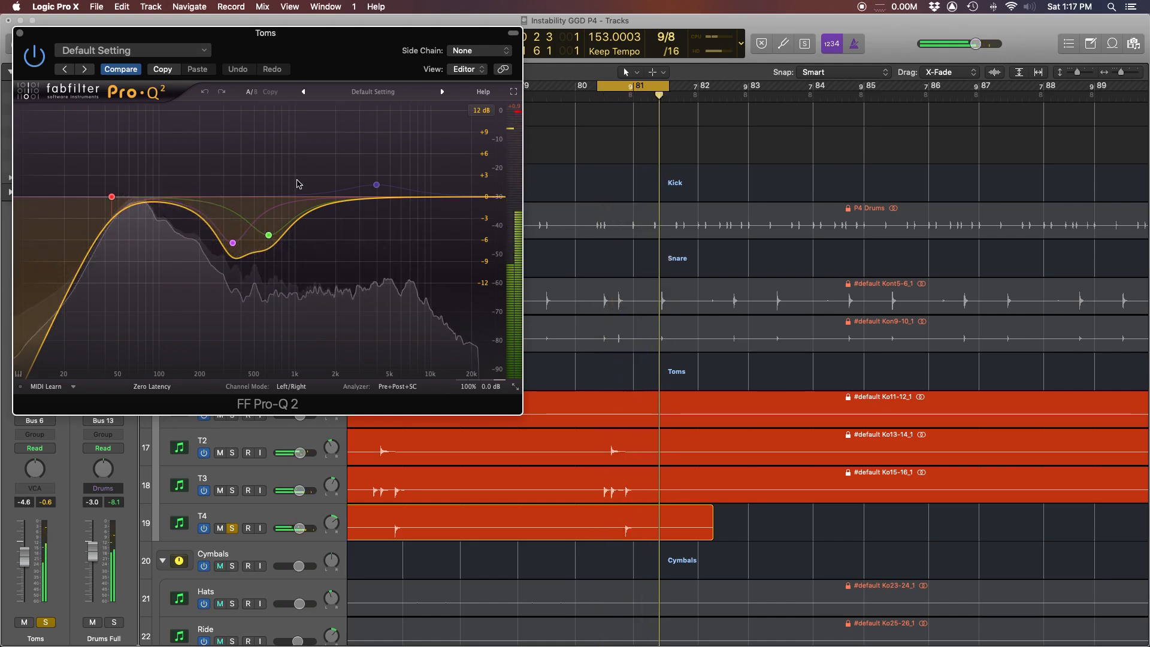
pyautogui.click(19, 33)
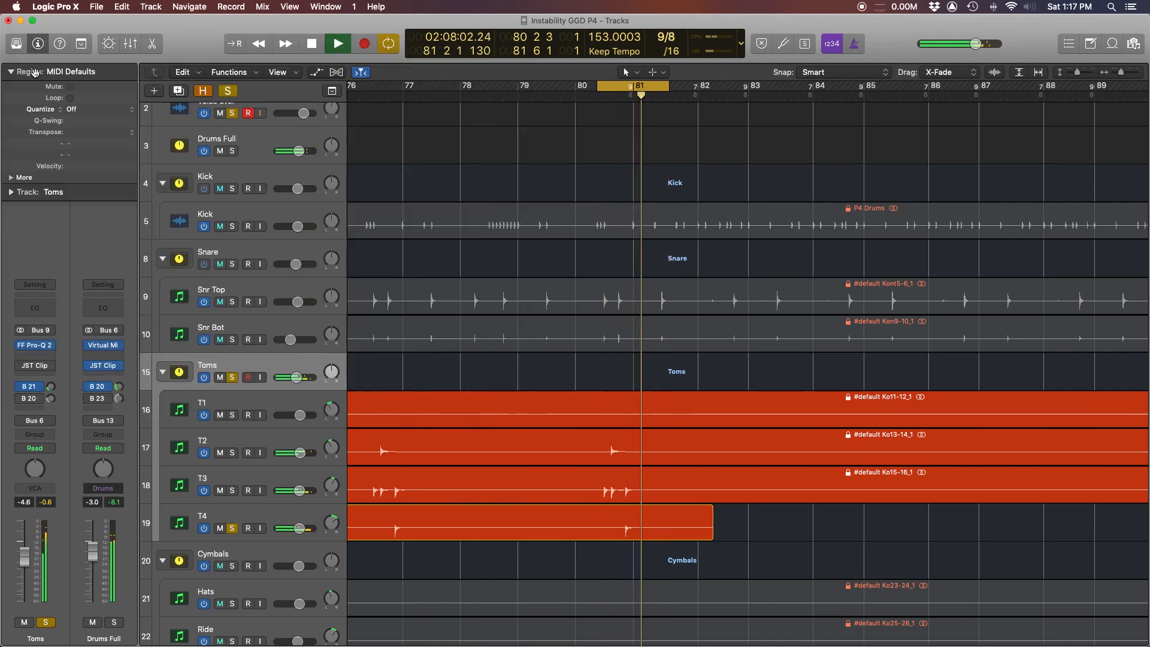
# Adjust the trim in the Toms bus's JST Clip, audition the clipper enabled in the loop, and close its window
pyautogui.click(34, 365)
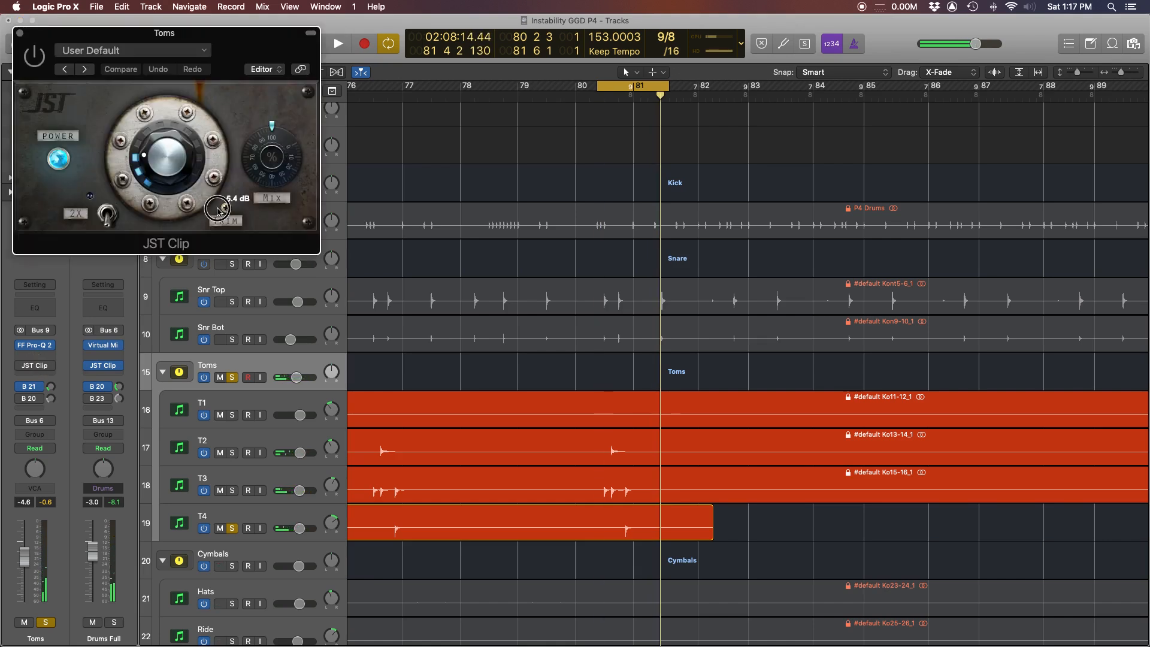
pyautogui.moveTo(225, 208); pyautogui.dragTo(226, 211)
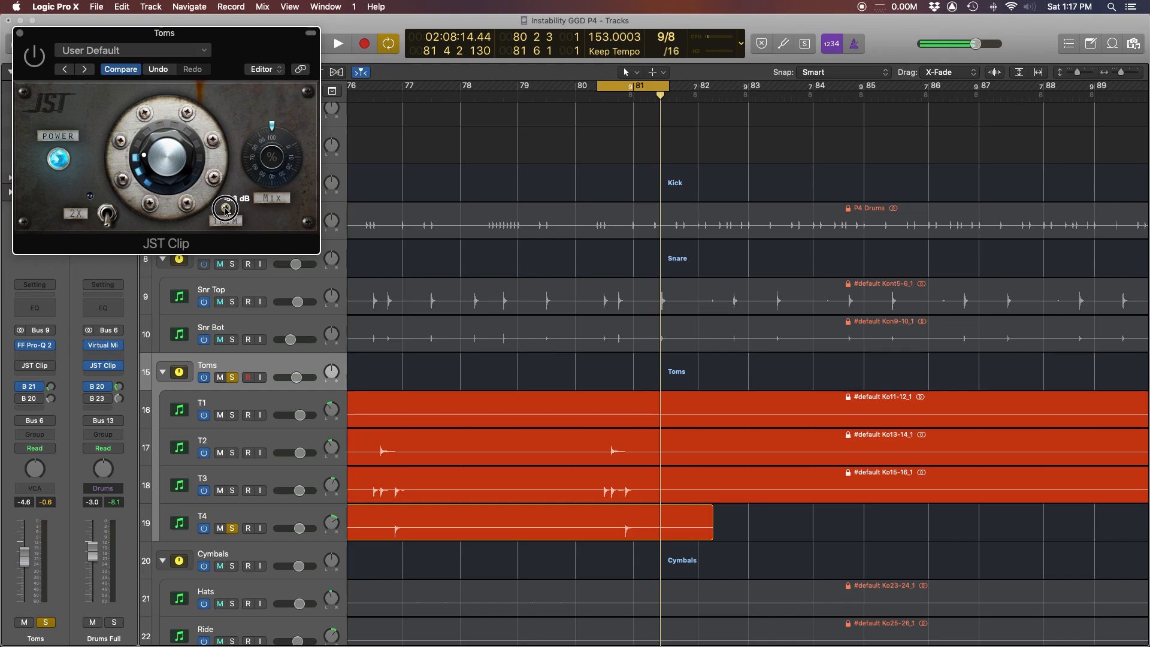
pyautogui.press('space')
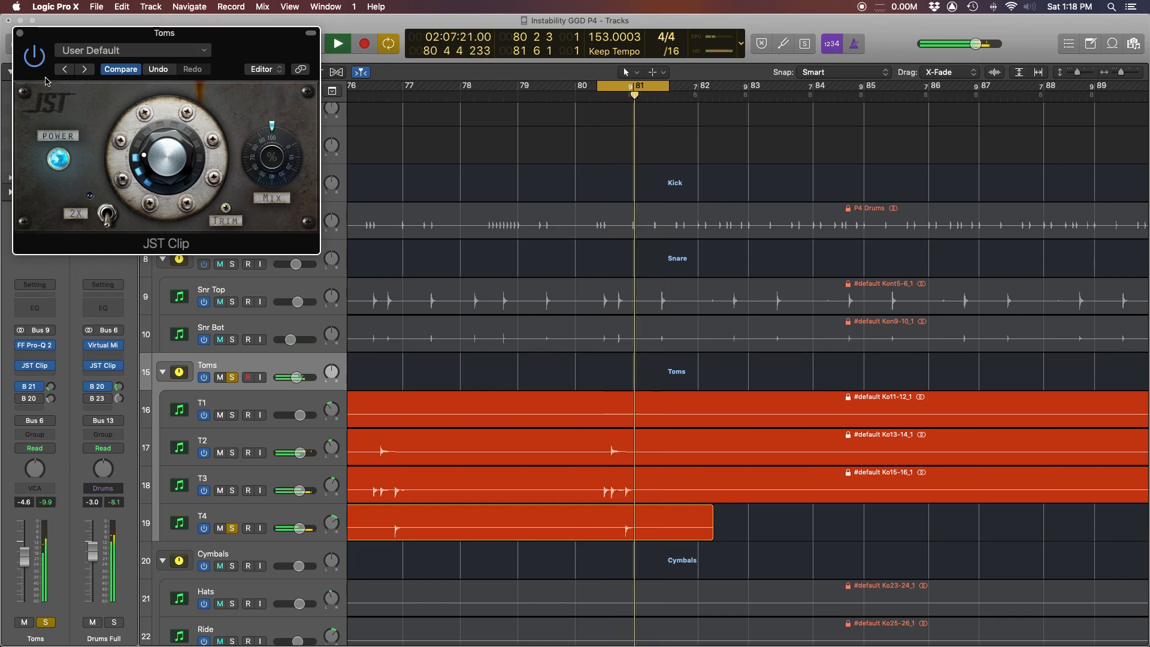
pyautogui.click(228, 209)
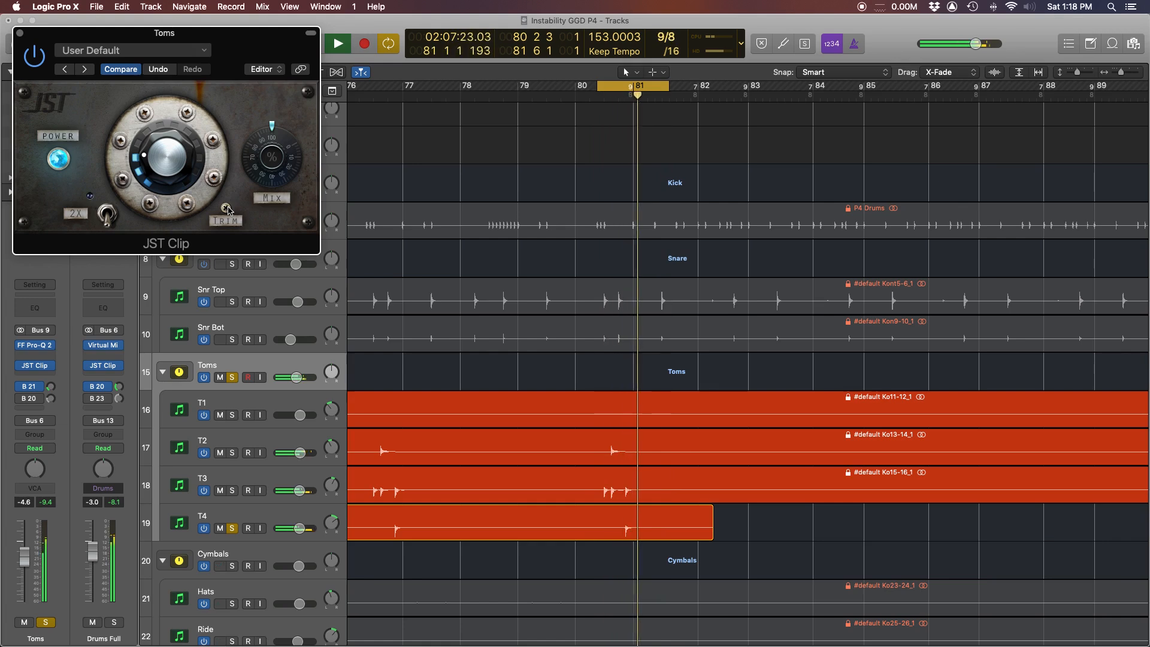
pyautogui.press('space')
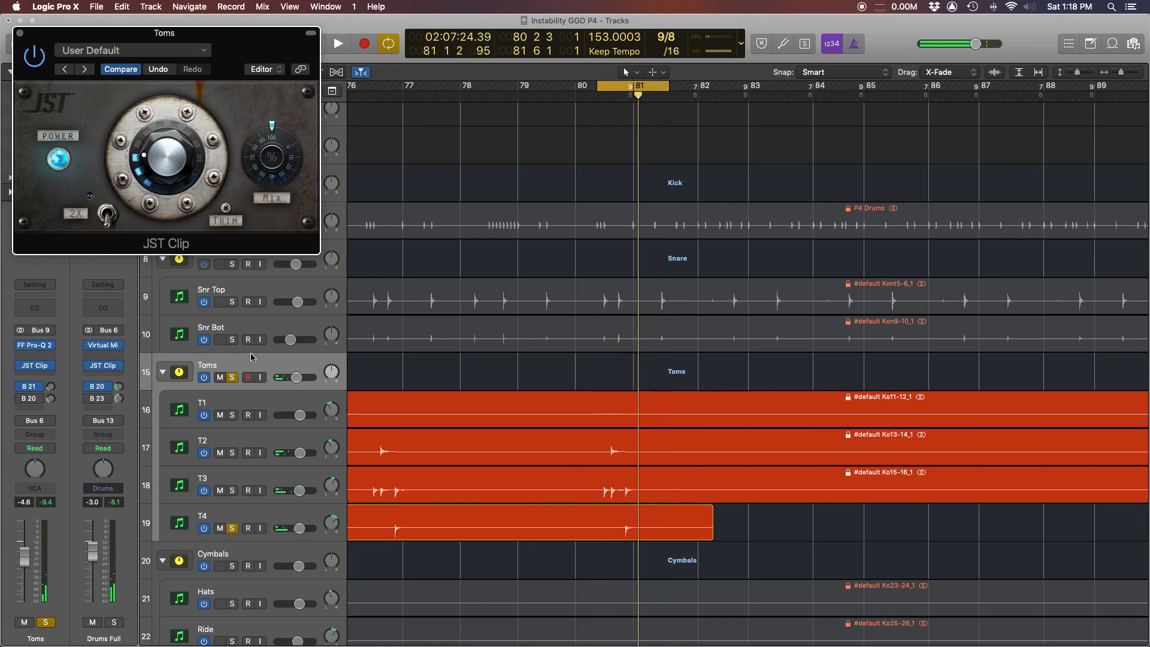
pyautogui.scroll(3, 253, 349)
pyautogui.scroll(-1, 254, 349)
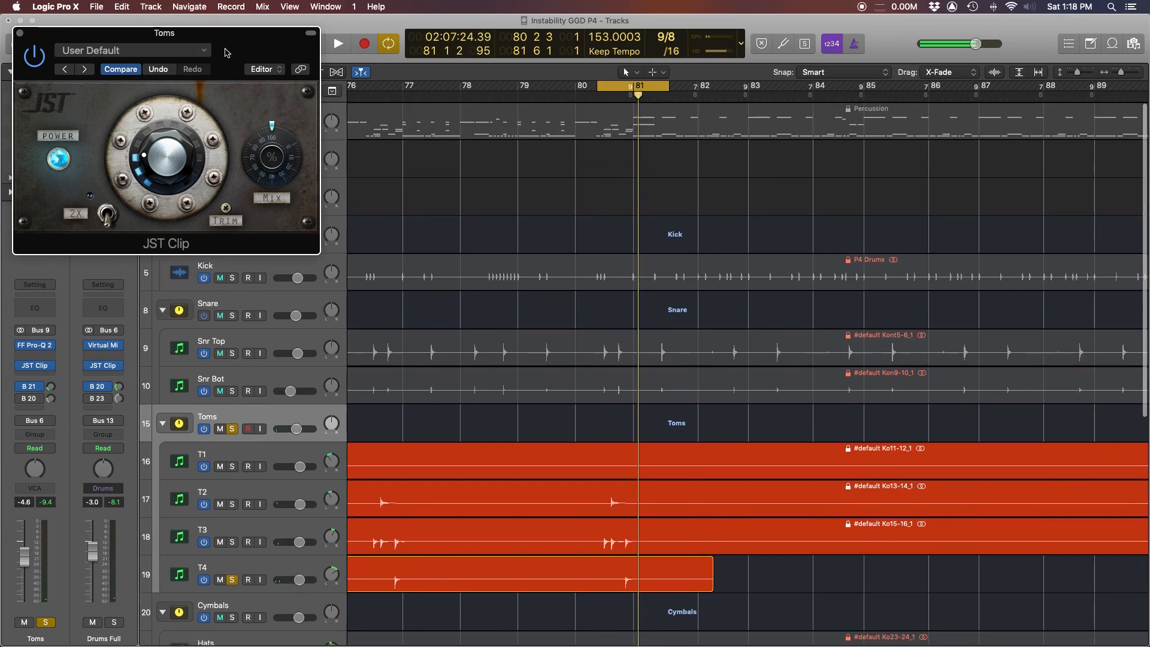
pyautogui.click(20, 33)
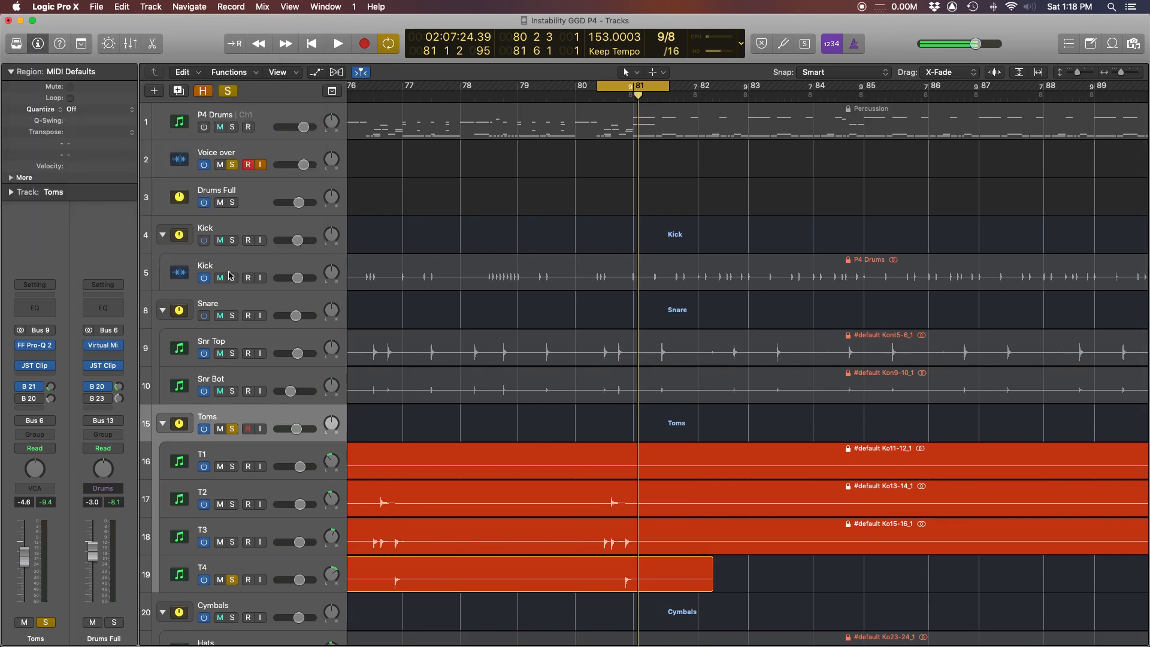
# Solo the Kick and Snare groups again and audition them with the EQ'd and clipped toms
pyautogui.click(232, 240)
pyautogui.click(233, 315)
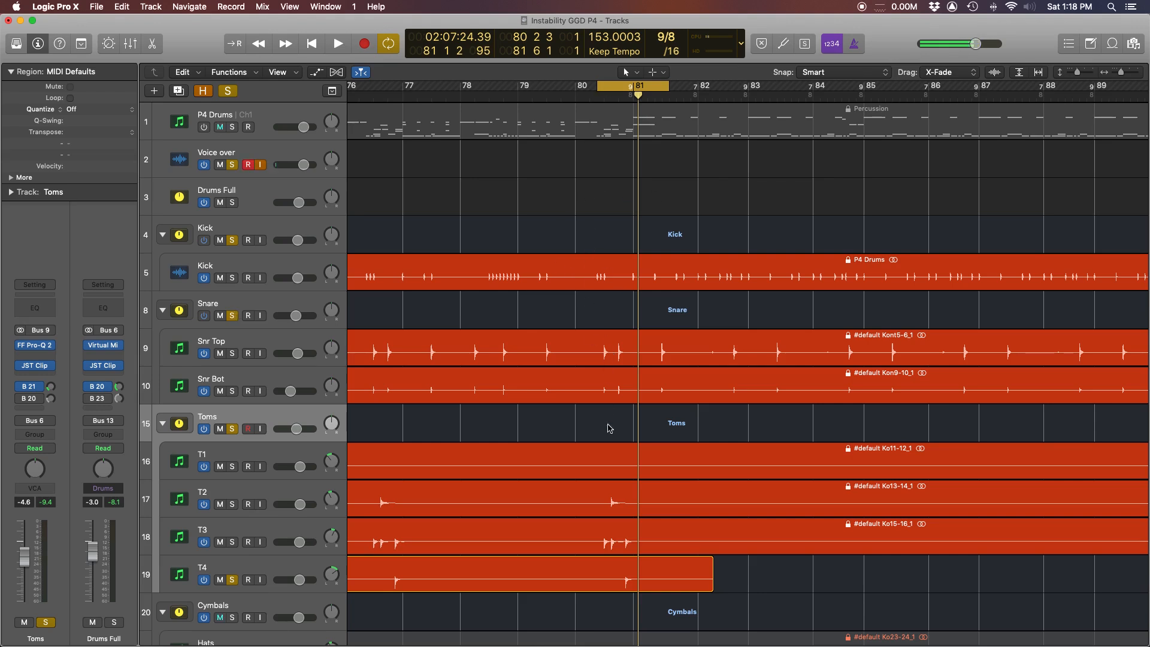
pyautogui.press('space')
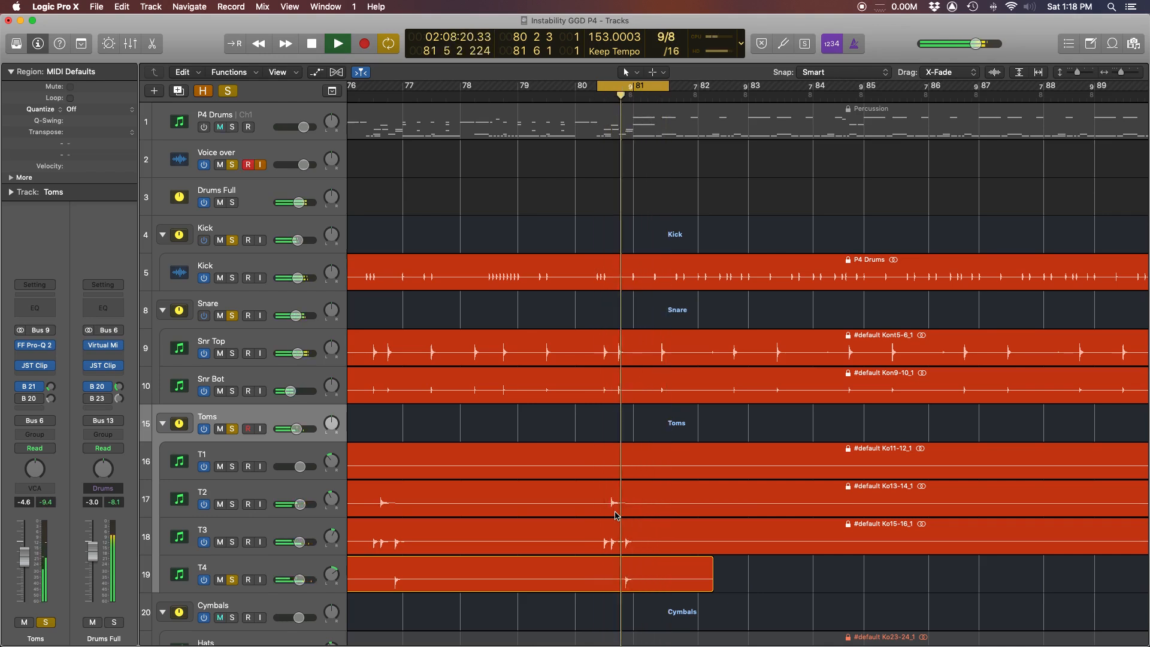
pyautogui.press('space')
# Remove the solos from the Toms bus, T4, and the Snare and Kick groups
pyautogui.scroll(-4, 618, 516)
pyautogui.click(233, 331)
pyautogui.click(233, 483)
pyautogui.click(233, 482)
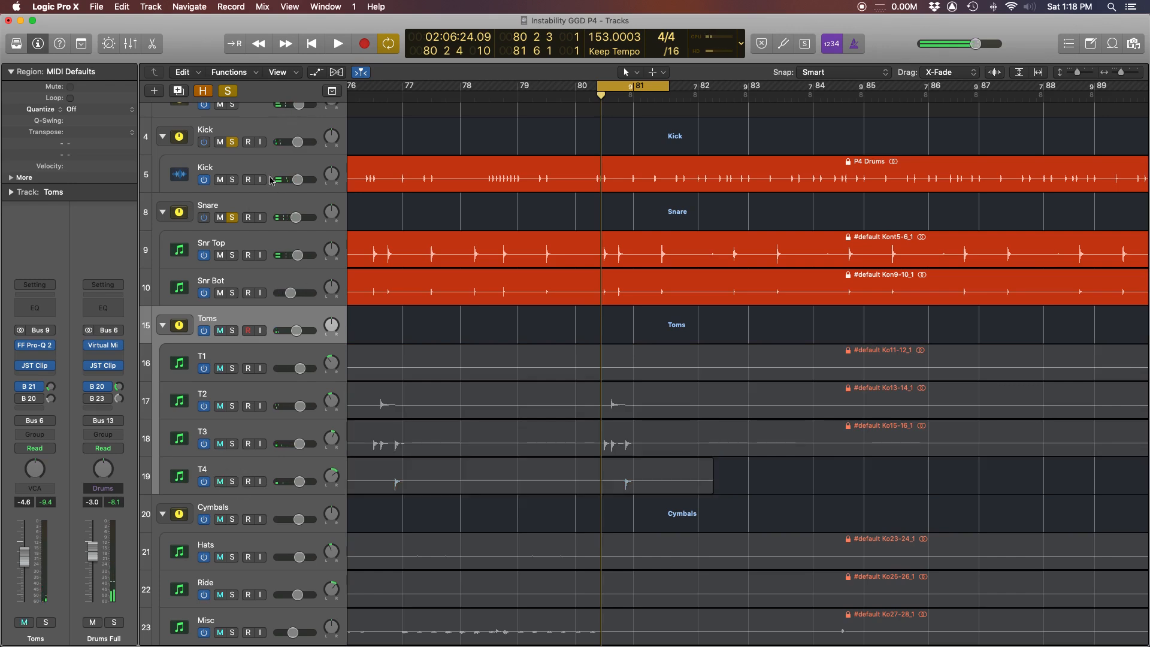
pyautogui.click(232, 217)
pyautogui.click(232, 142)
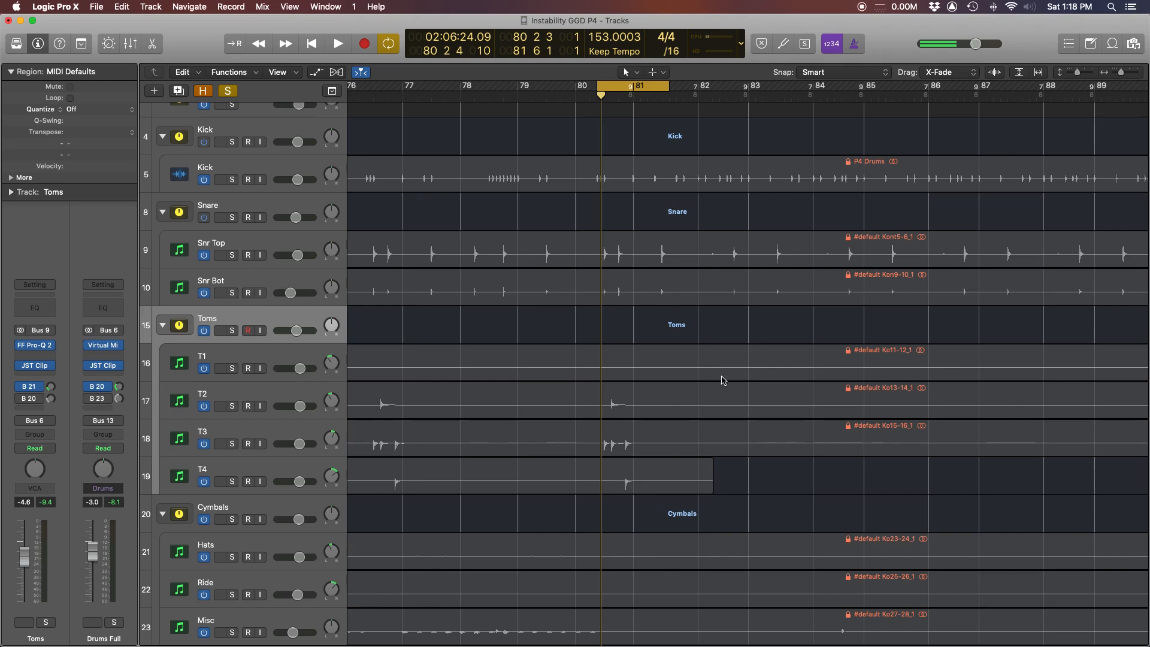
pyautogui.press('ctrl+alt+super+m')
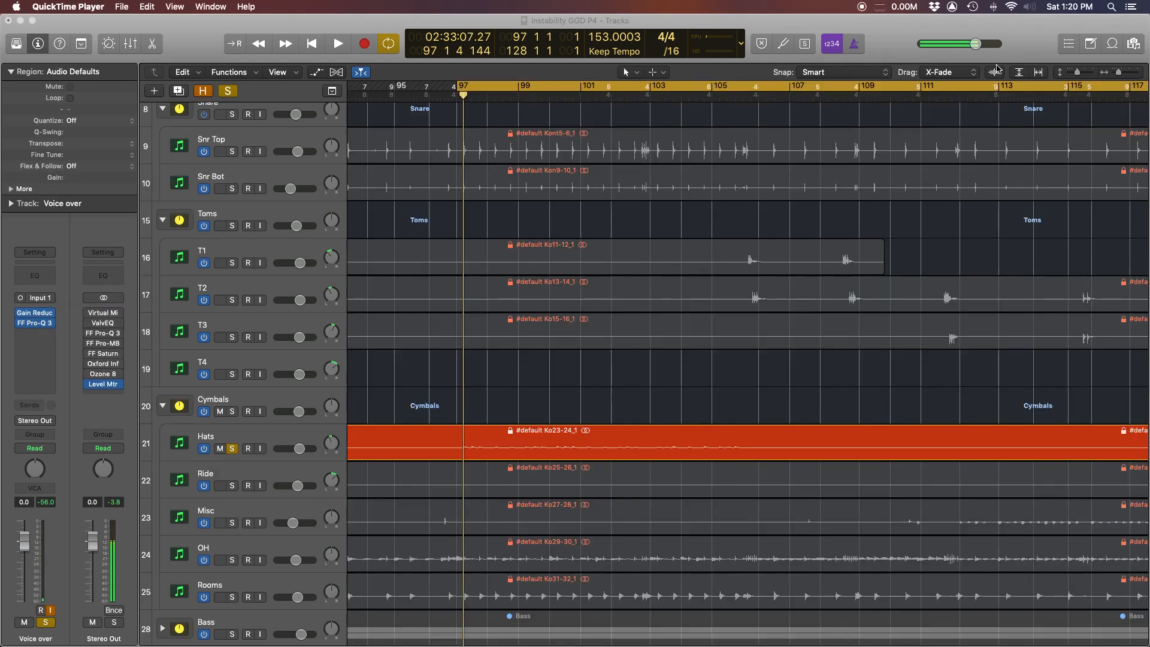
# Enable waveform zoom on the tracks and look over where the Hats, Ride and Misc cymbals play along the timeline
pyautogui.moveTo(996, 76); pyautogui.dragTo(997, 67)
pyautogui.scroll(-3, 619, 421)
pyautogui.hscroll(3, 618, 421)
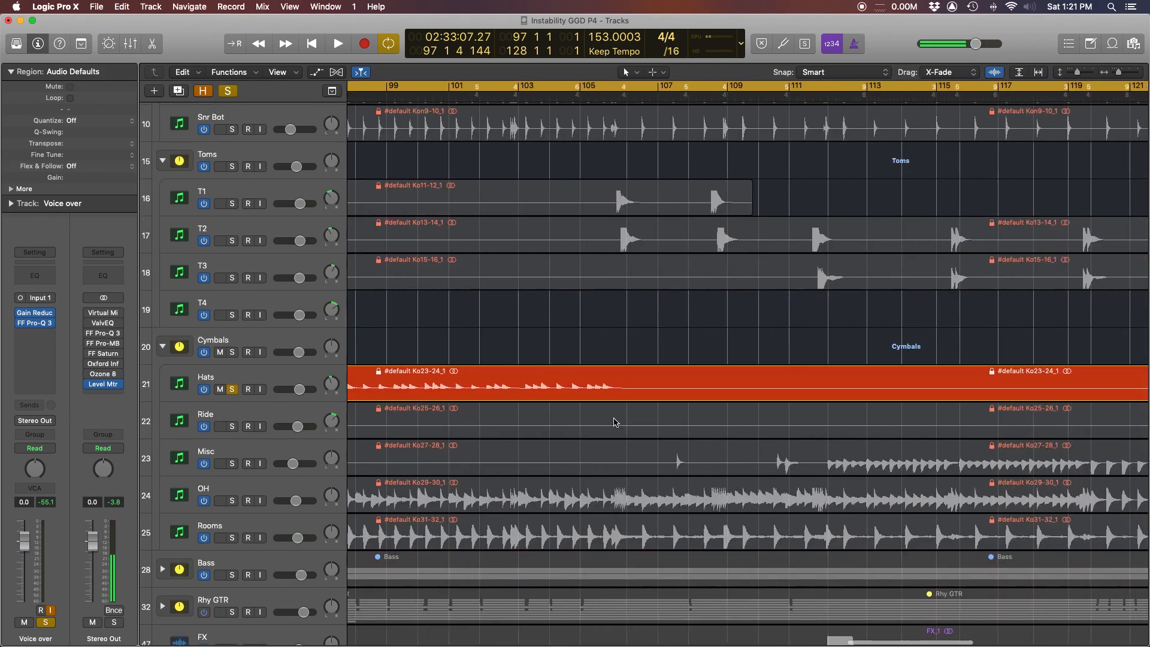
pyautogui.hscroll(10, 619, 421)
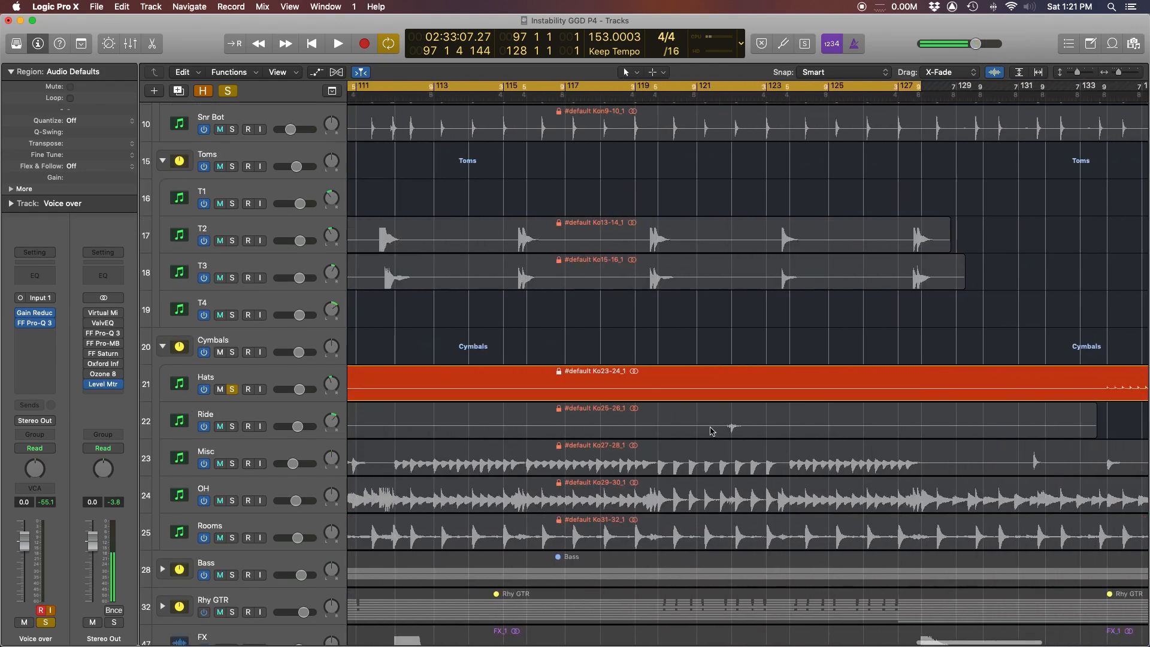
pyautogui.hscroll(-15, 742, 412)
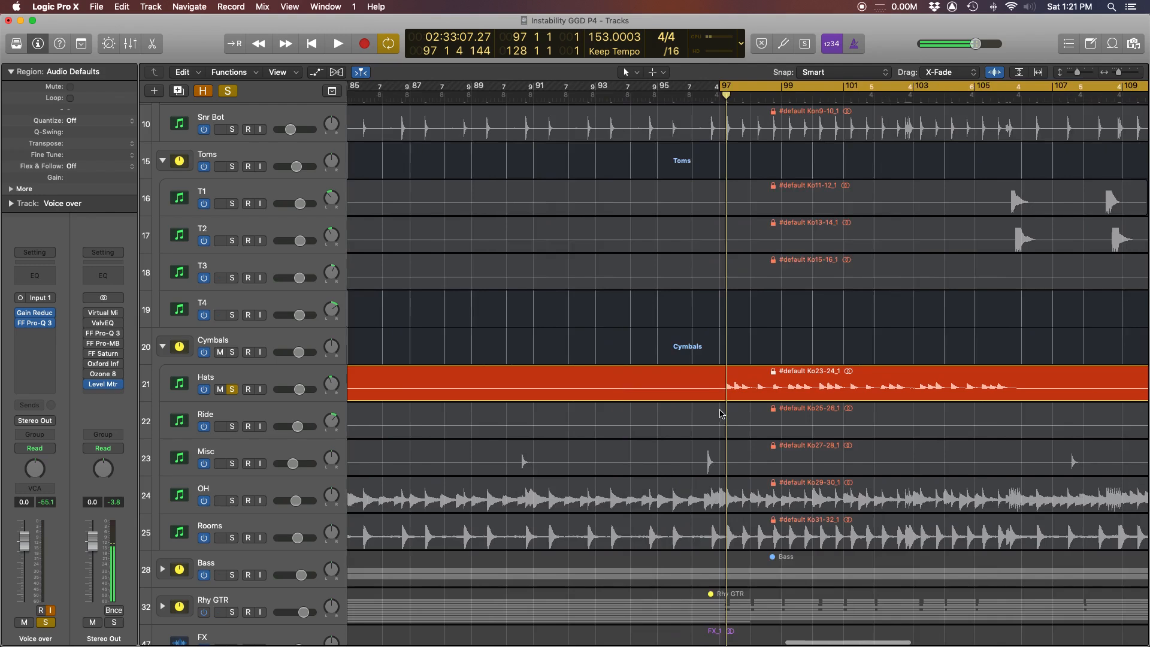
pyautogui.hscroll(3, 737, 411)
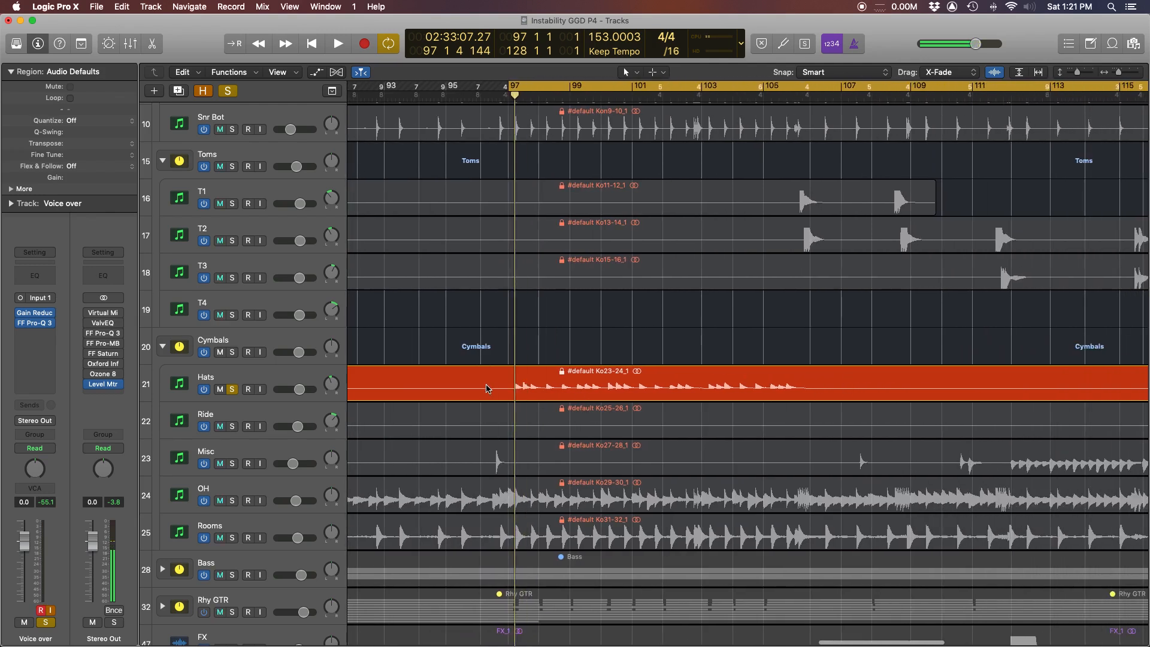
pyautogui.hscroll(2, 487, 388)
# Open the bx_console SSL 4000 E on the Hats track and enable it, comparing it with bypass during playback
pyautogui.click(231, 382)
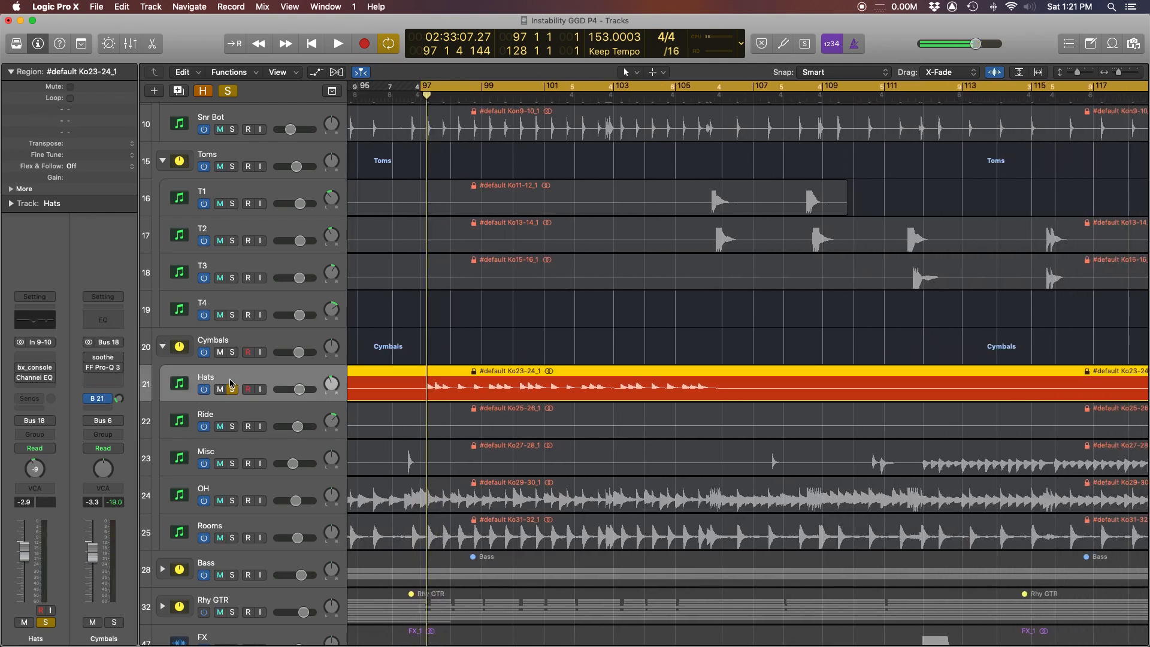
pyautogui.click(32, 367)
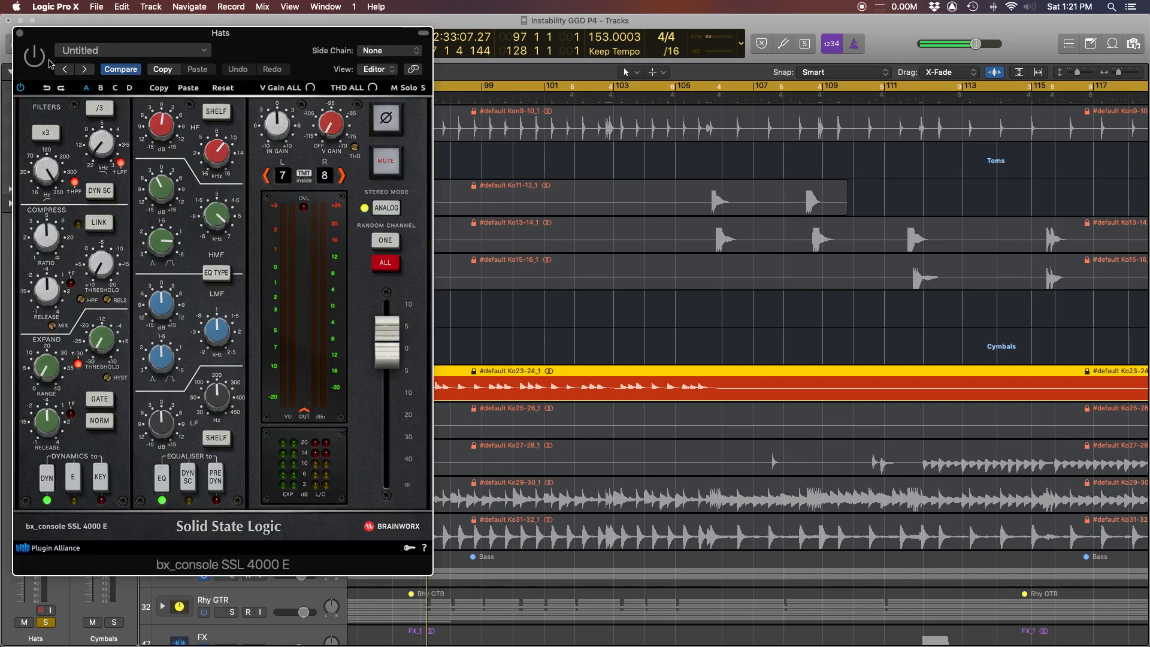
pyautogui.hscroll(-3, 566, 137)
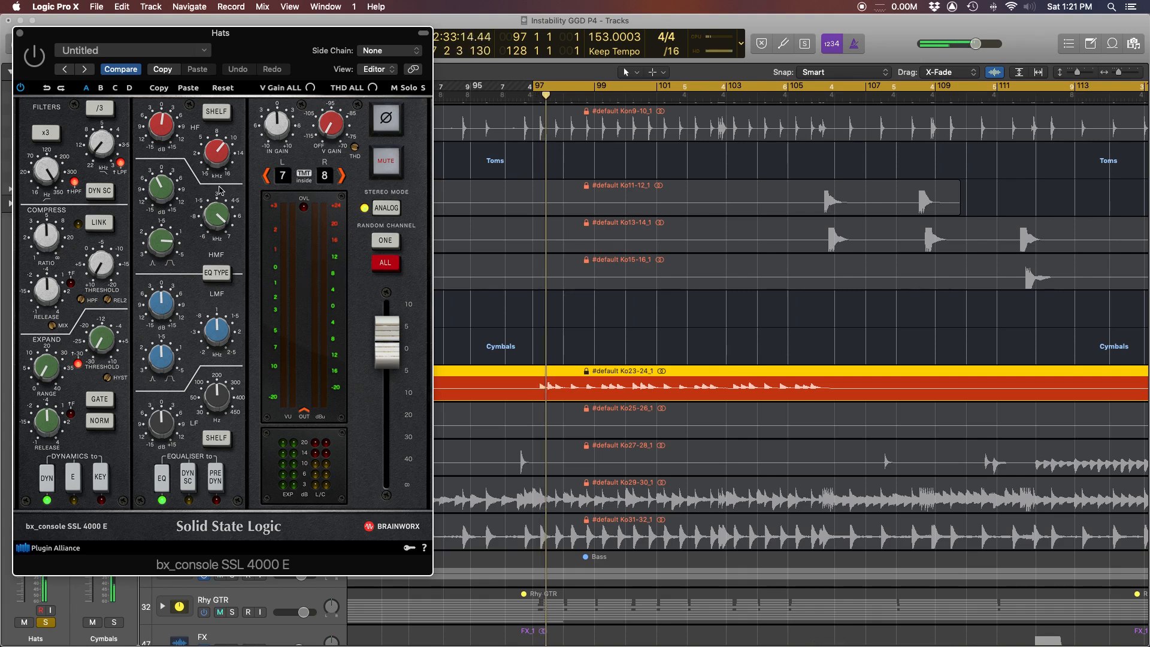
pyautogui.click(33, 57)
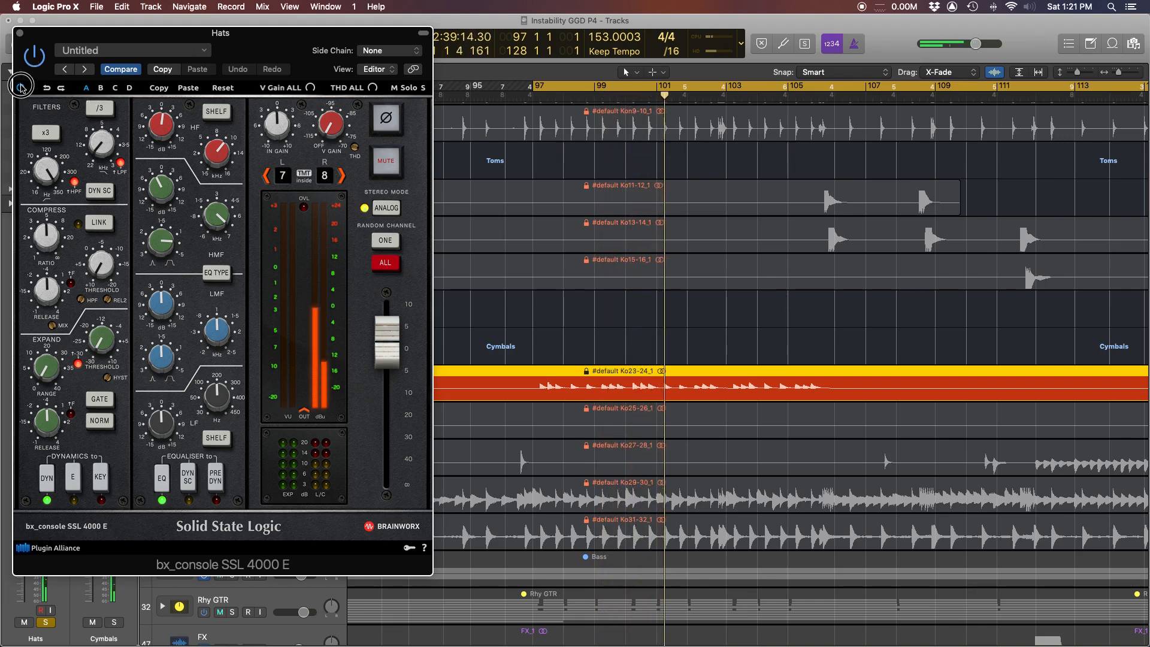
pyautogui.click(21, 87)
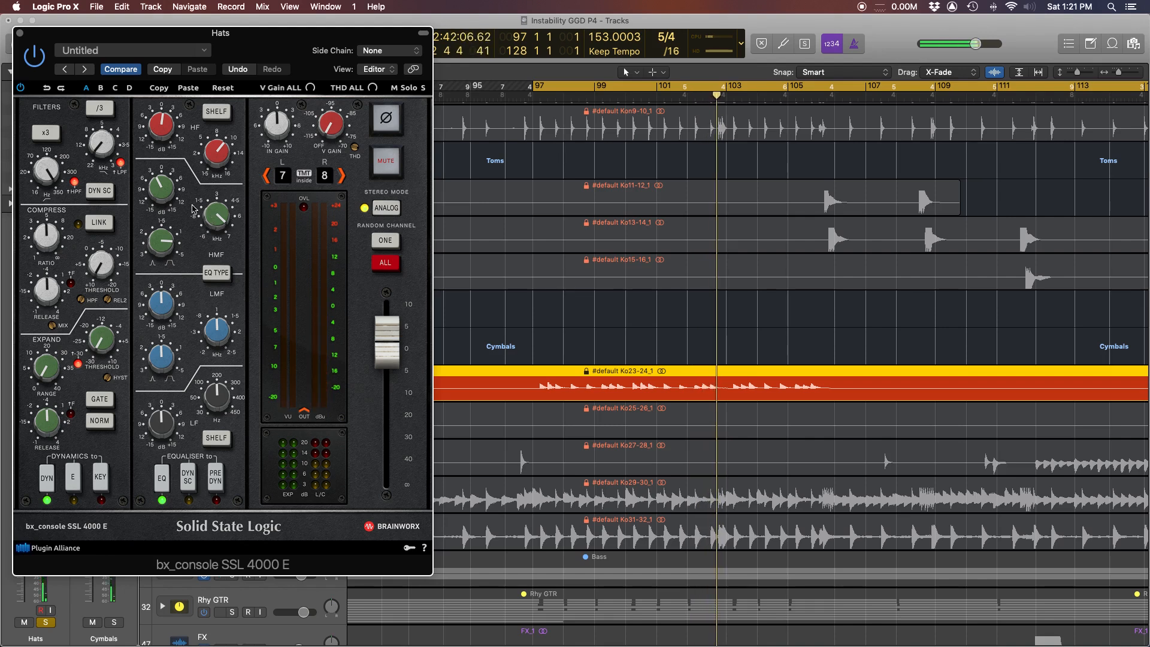
# Review the HMF, HF, THD and high-pass filter settings in the Hats console, audition the filter in the loop, and close the window
pyautogui.moveTo(157, 188)
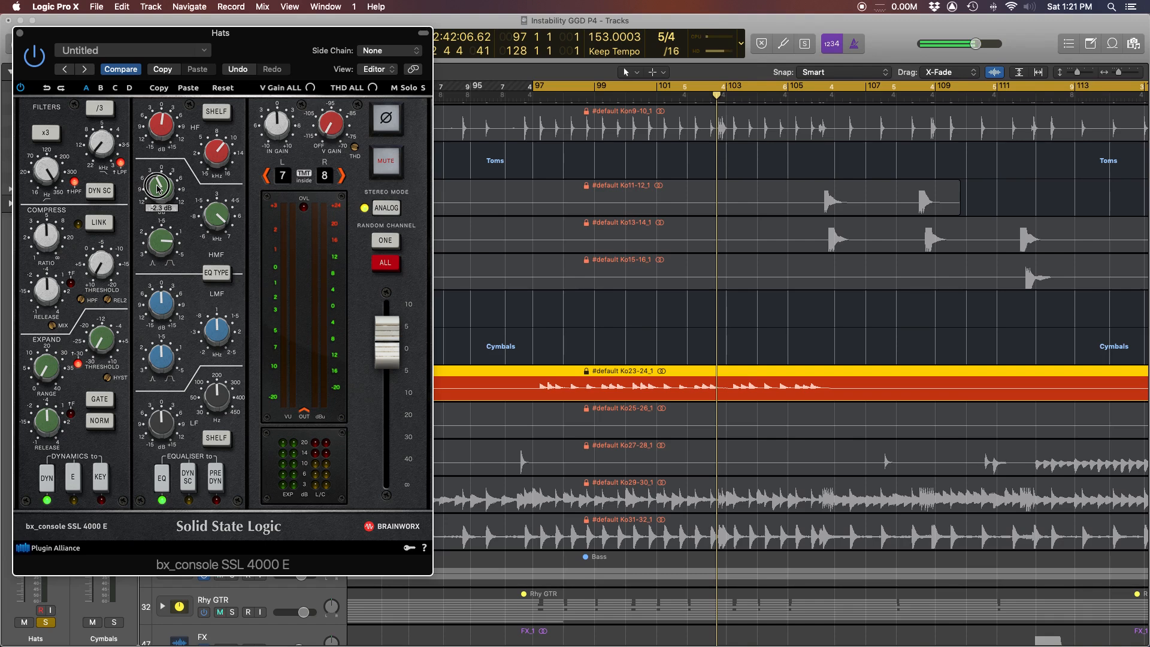
pyautogui.moveTo(164, 135)
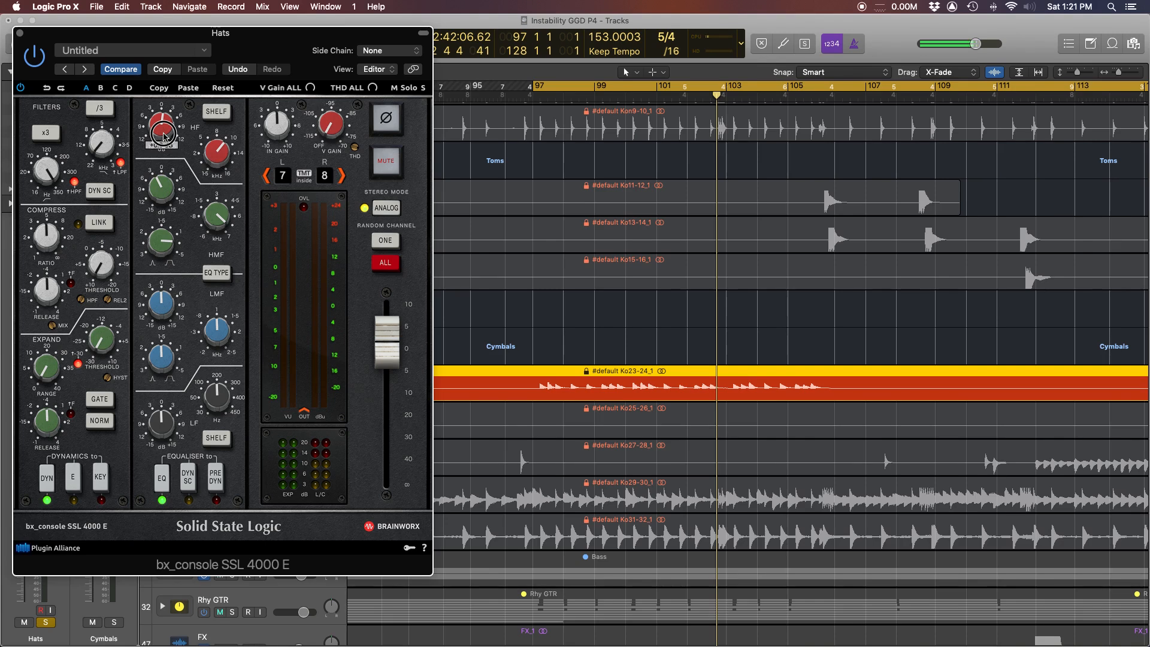
pyautogui.moveTo(354, 150)
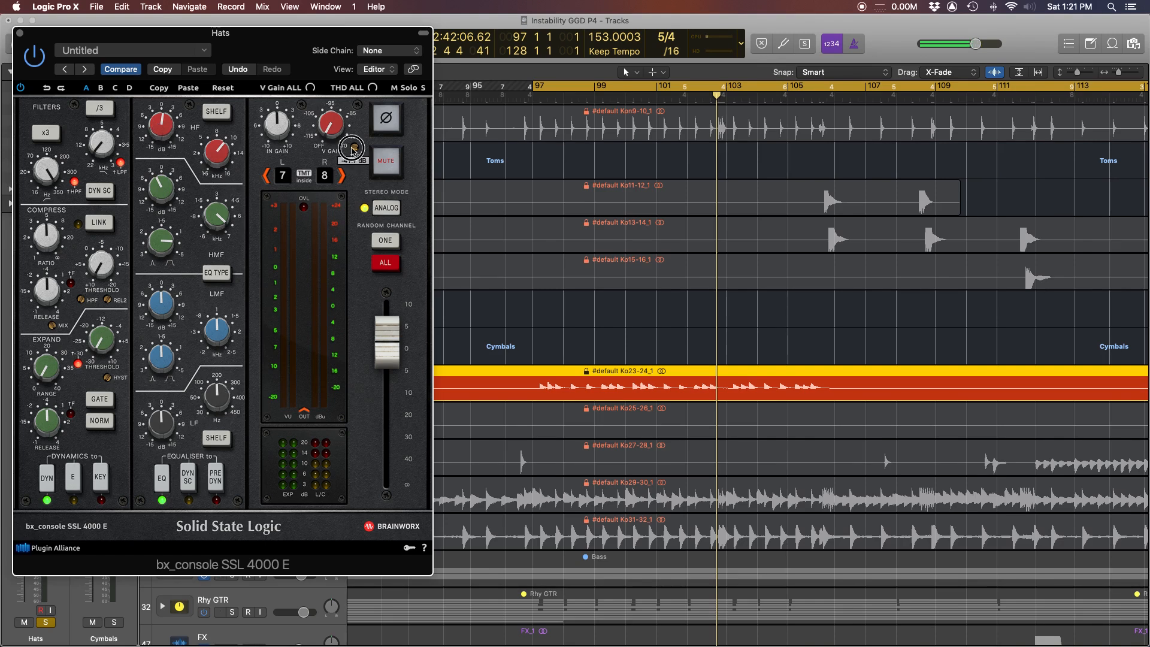
pyautogui.moveTo(45, 174)
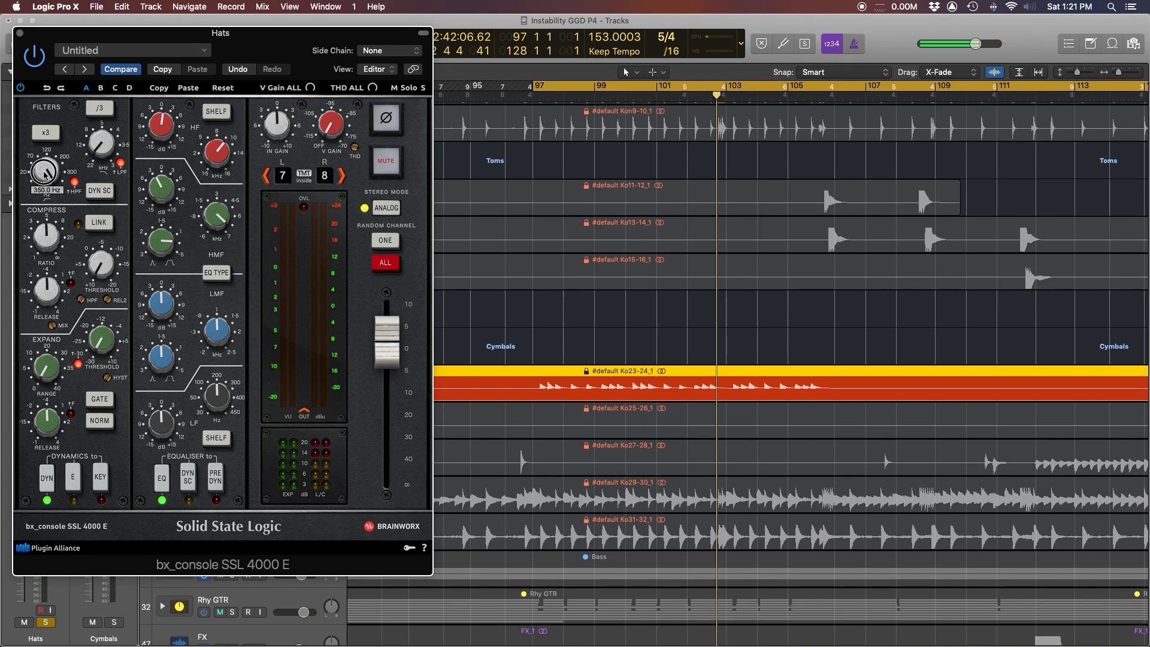
pyautogui.press('space')
pyautogui.moveTo(46, 174); pyautogui.dragTo(54, 247)
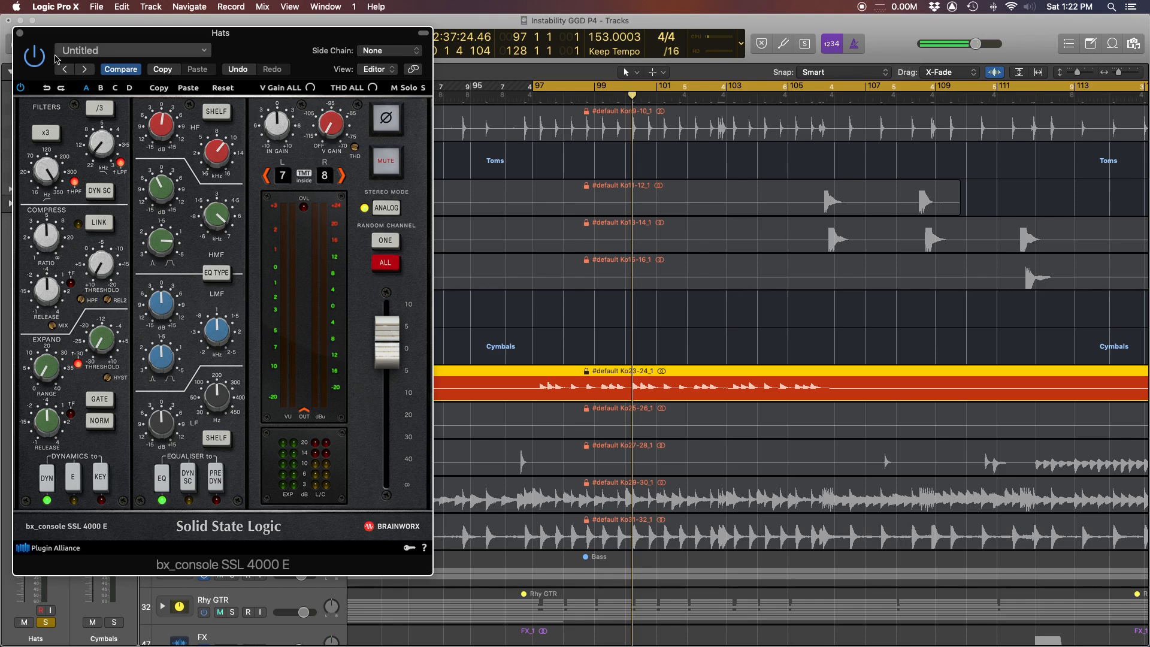
pyautogui.click(20, 33)
# Open the Channel EQ on the Hats track and enable it, comparing it with bypass while the loop plays
pyautogui.moveTo(38, 383)
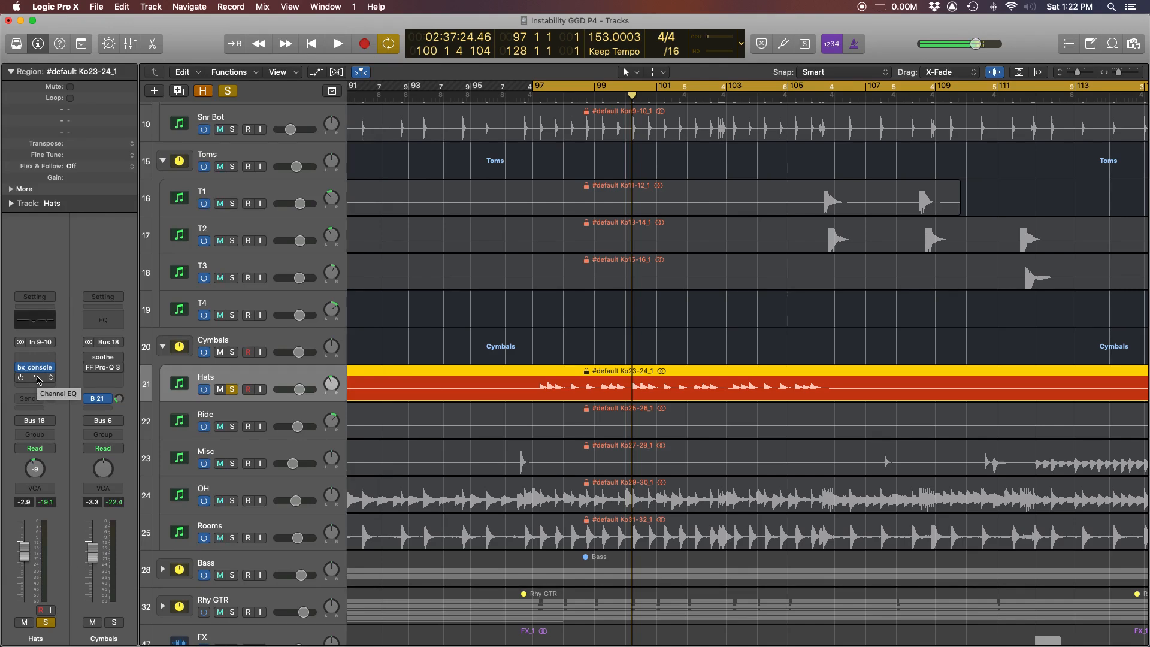
pyautogui.click(37, 379)
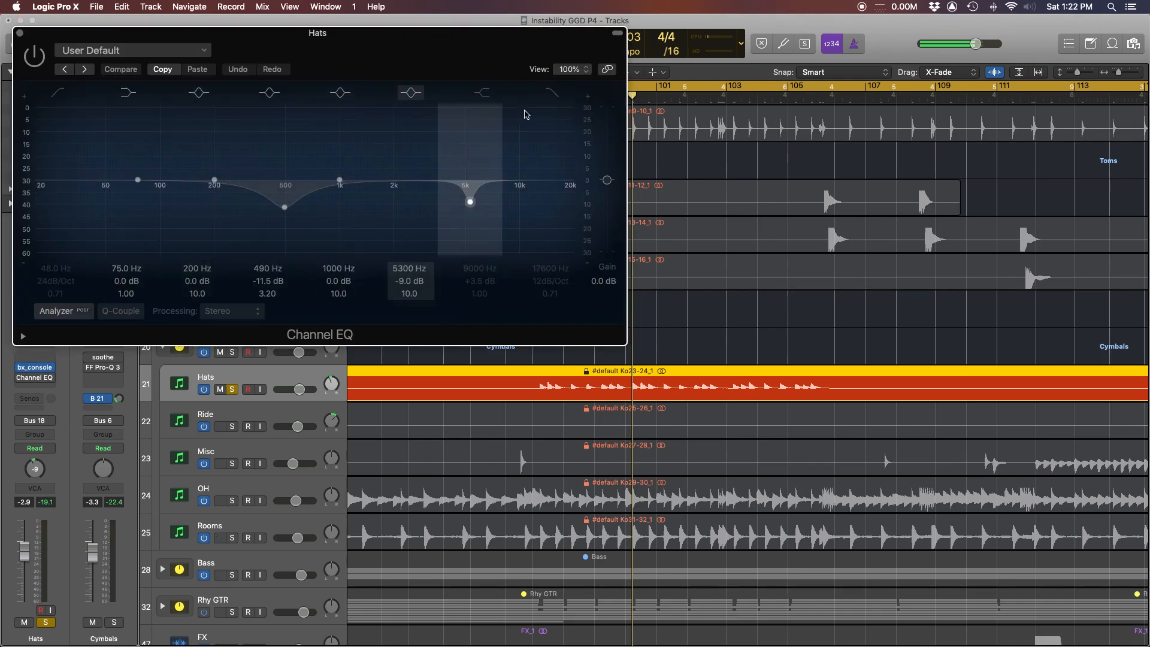
pyautogui.moveTo(390, 42); pyautogui.dragTo(458, 47)
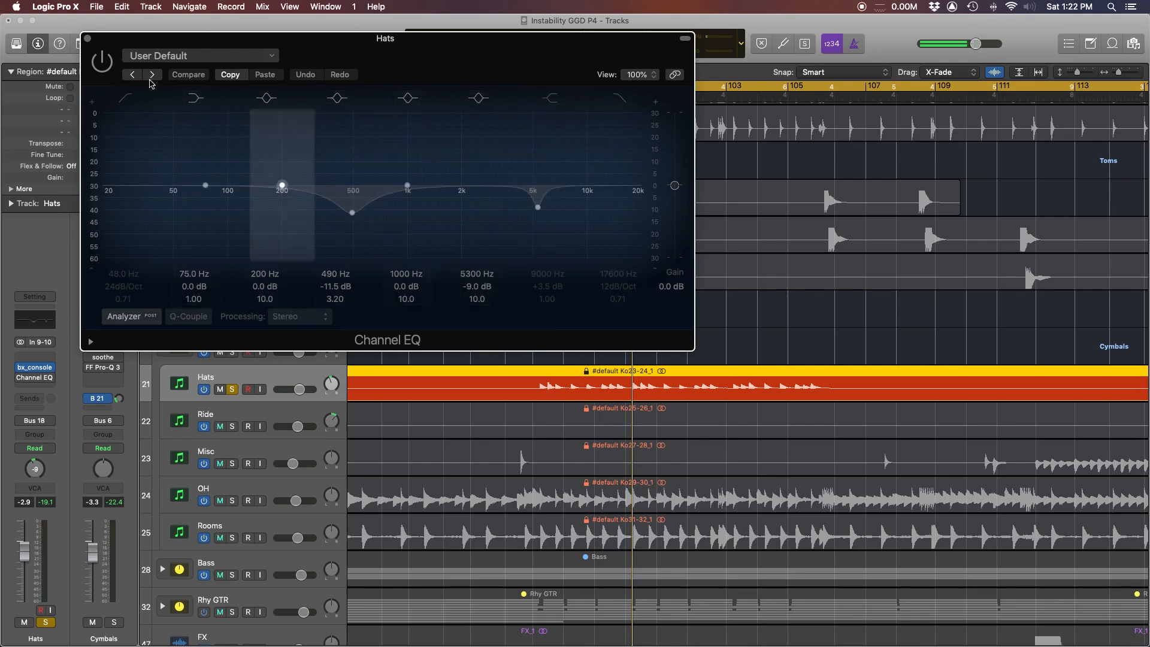
pyautogui.click(102, 63)
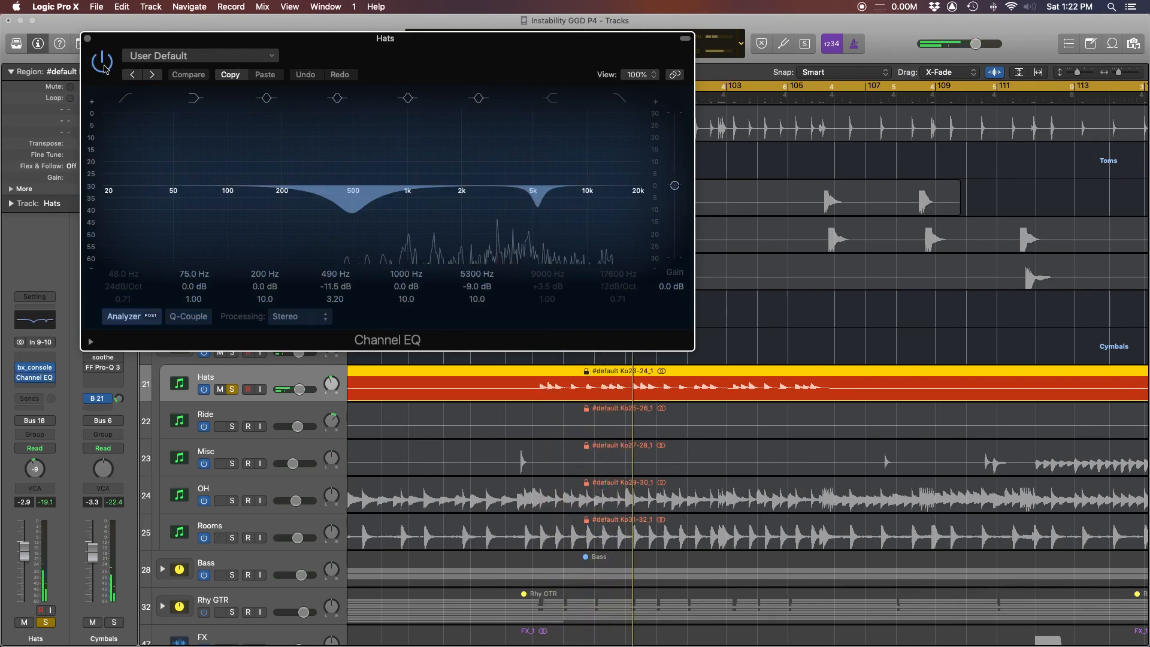
pyautogui.click(105, 69)
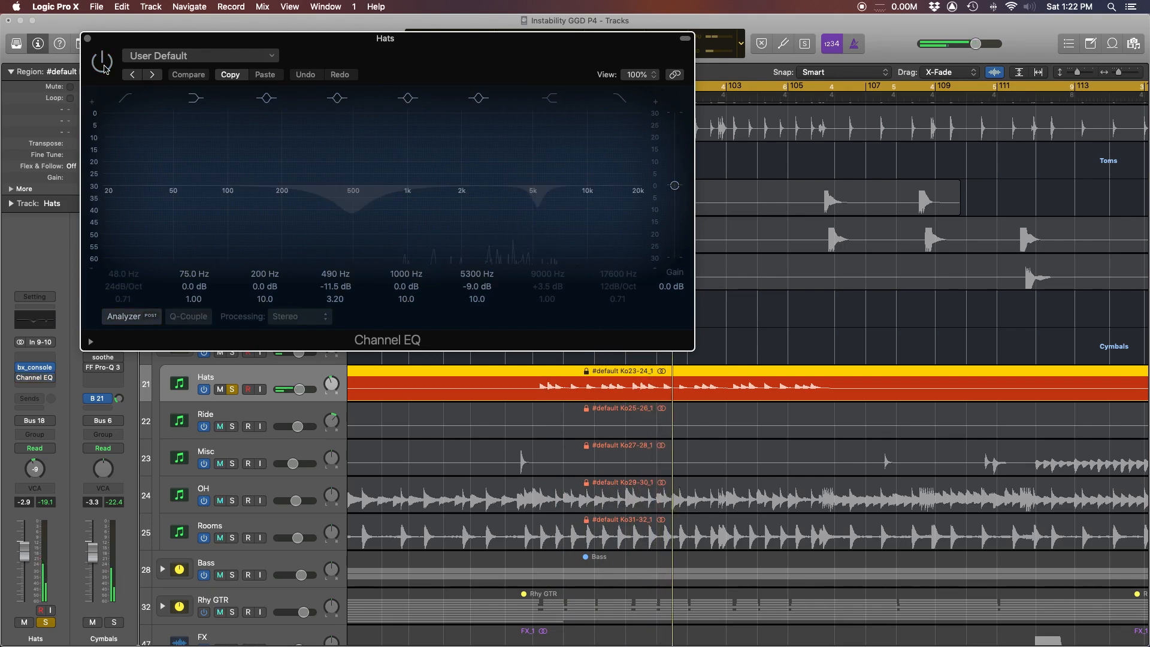
pyautogui.click(105, 69)
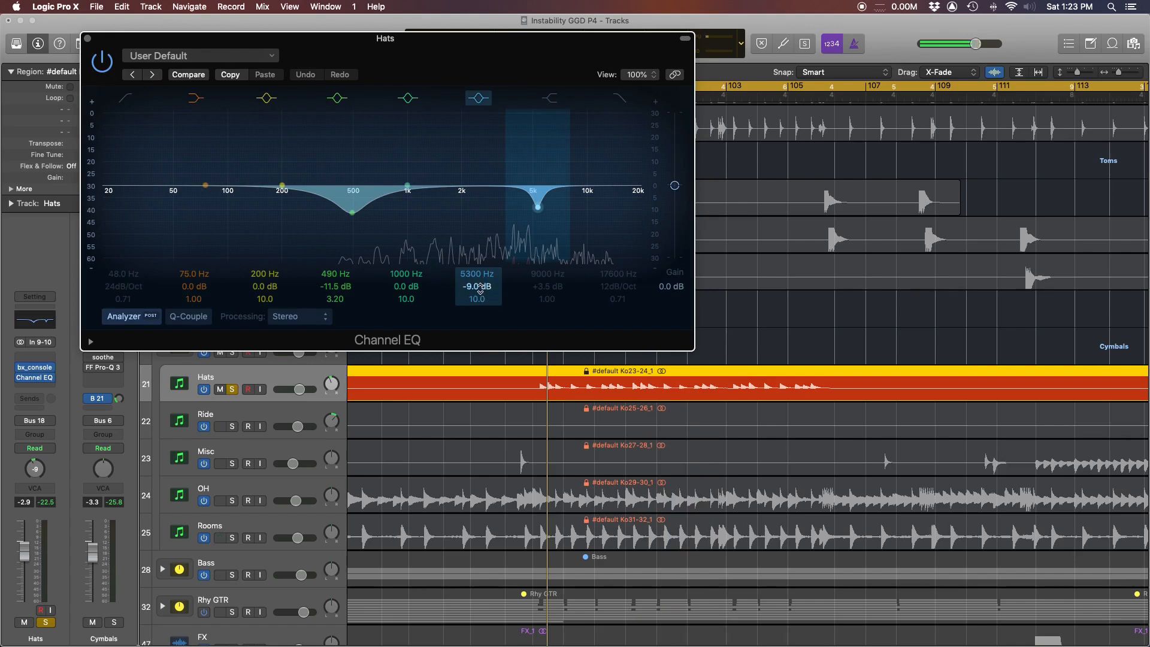
# Audition the Hats Channel EQ's 5300 Hz band at +13.5 dB and 490 Hz band at +15.0 dB, undo each boost, and close the window
pyautogui.moveTo(479, 287); pyautogui.dragTo(479, 206)
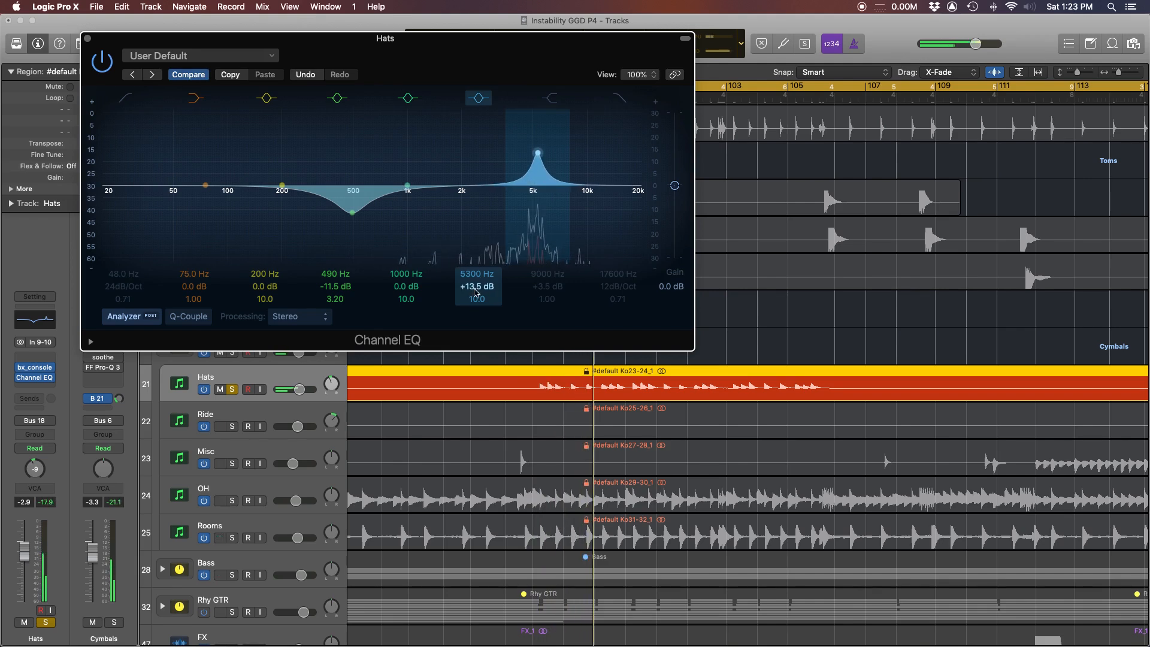
pyautogui.press('super+z')
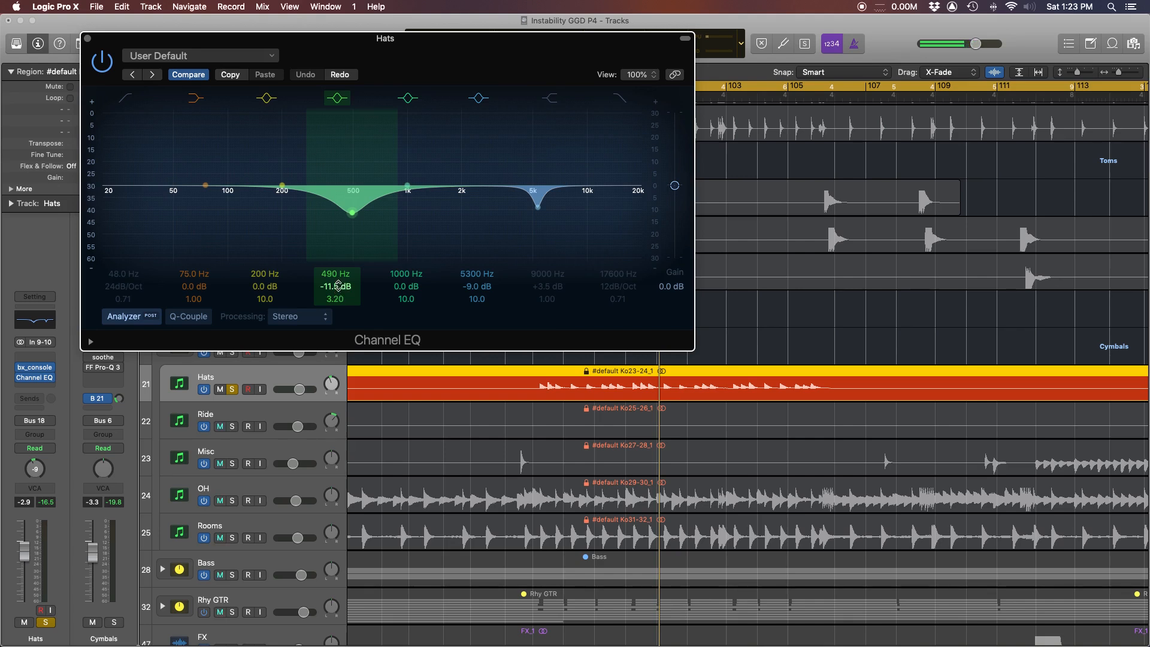
pyautogui.press('space')
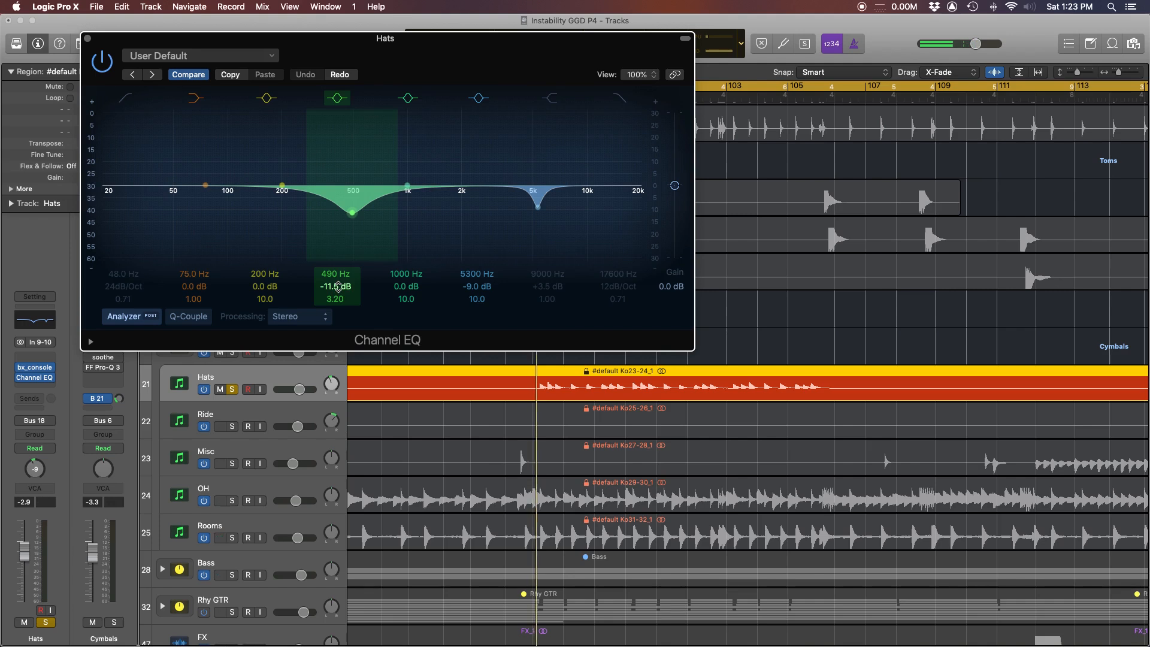
pyautogui.moveTo(338, 286); pyautogui.dragTo(338, 224)
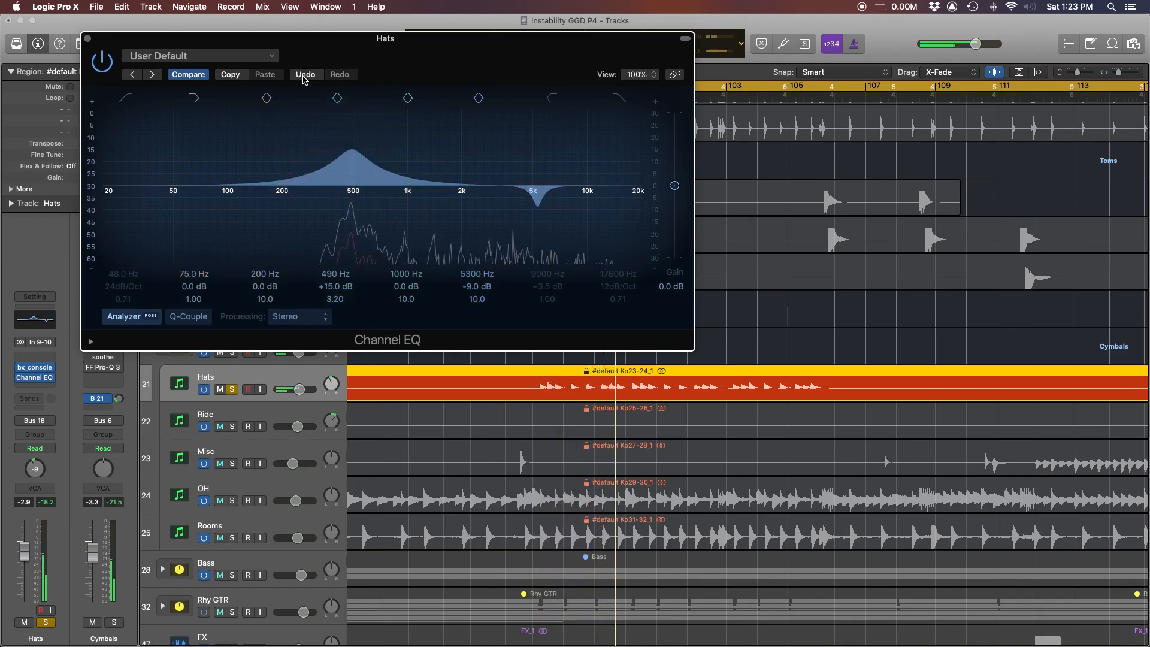
pyautogui.click(306, 74)
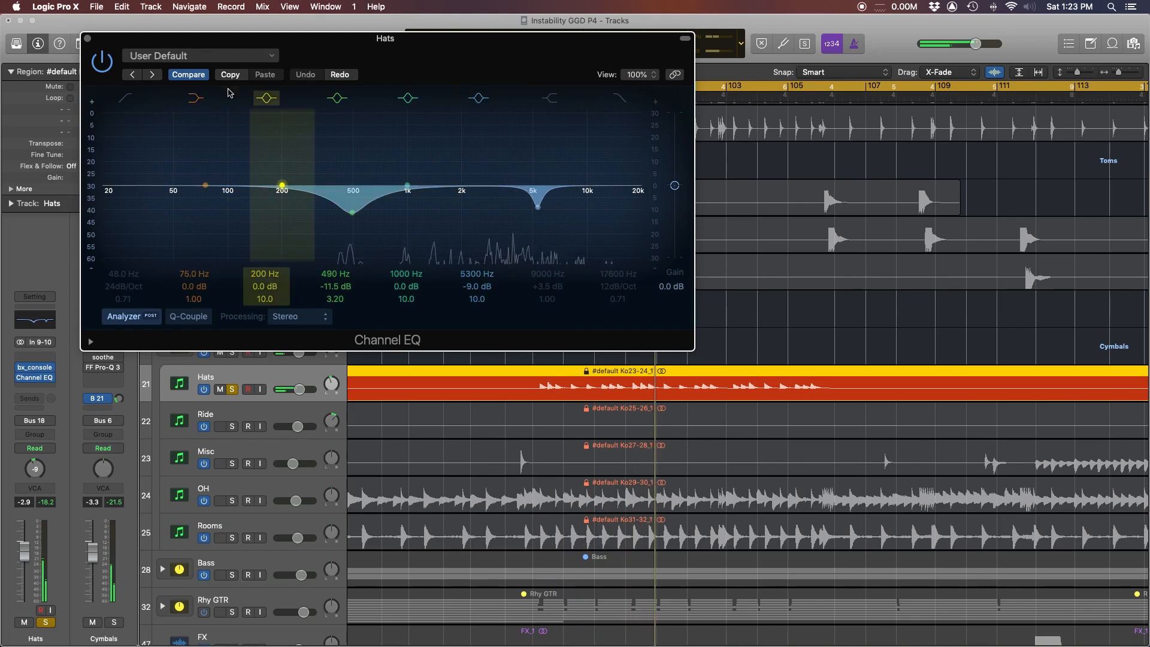
pyautogui.press('super+w')
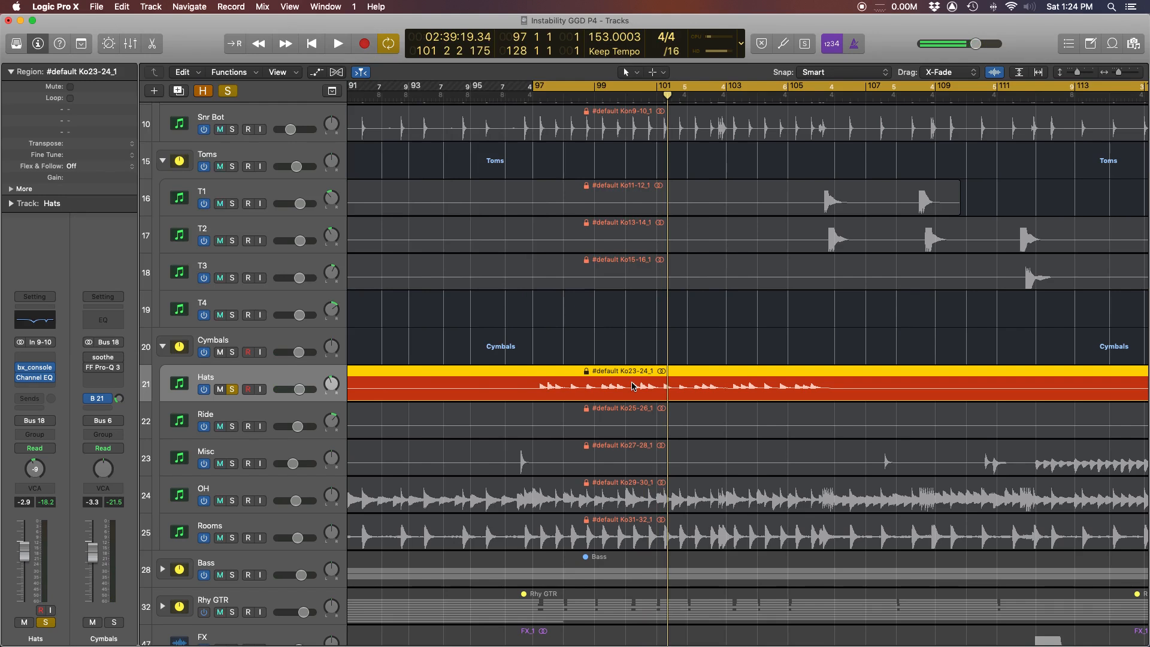
# Set the cycle range over the Ride hit from about bar 121 to bar 123, solo and select the Ride track, and play it
pyautogui.hscroll(5, 632, 386)
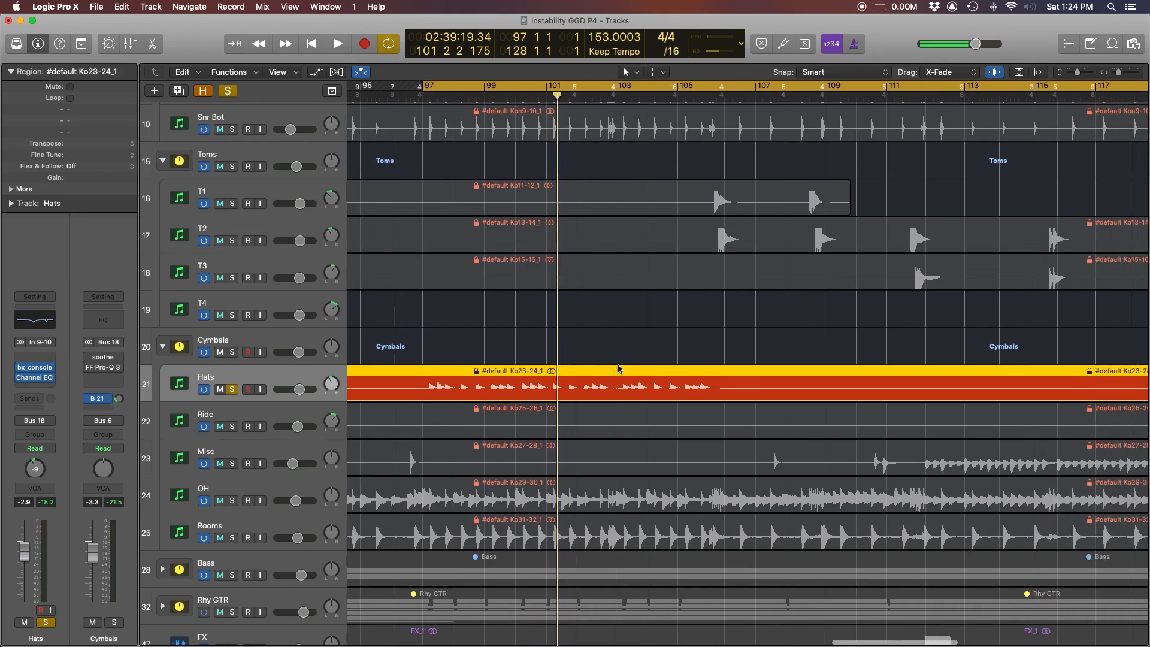
pyautogui.hscroll(-10, 364, 392)
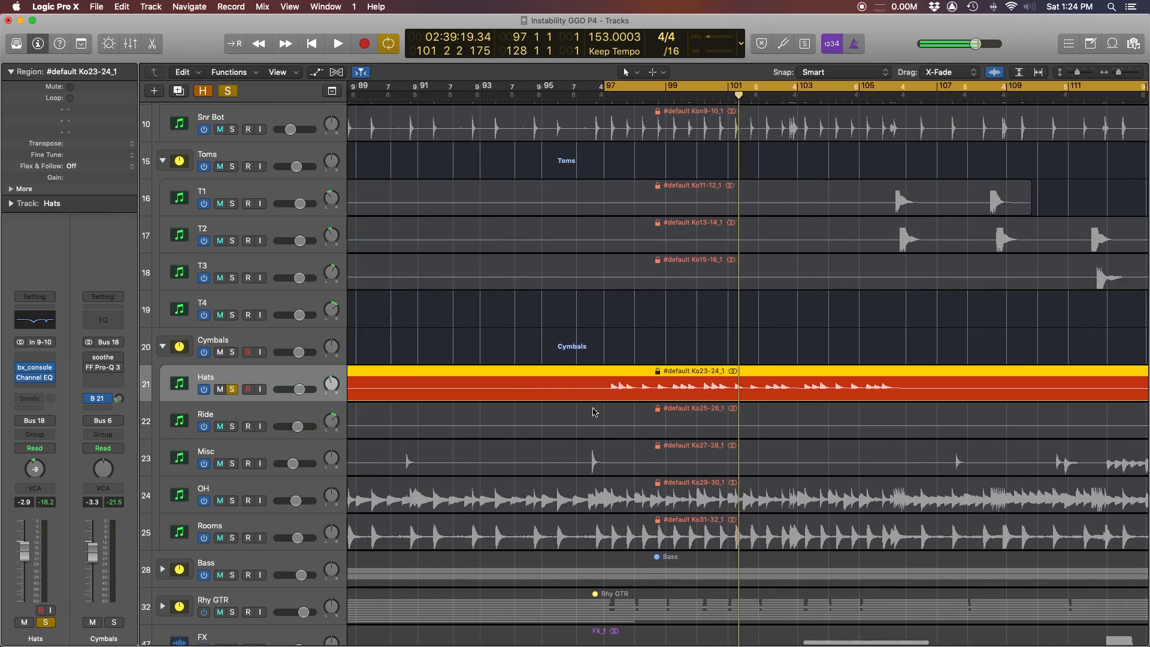
pyautogui.hscroll(10, 625, 400)
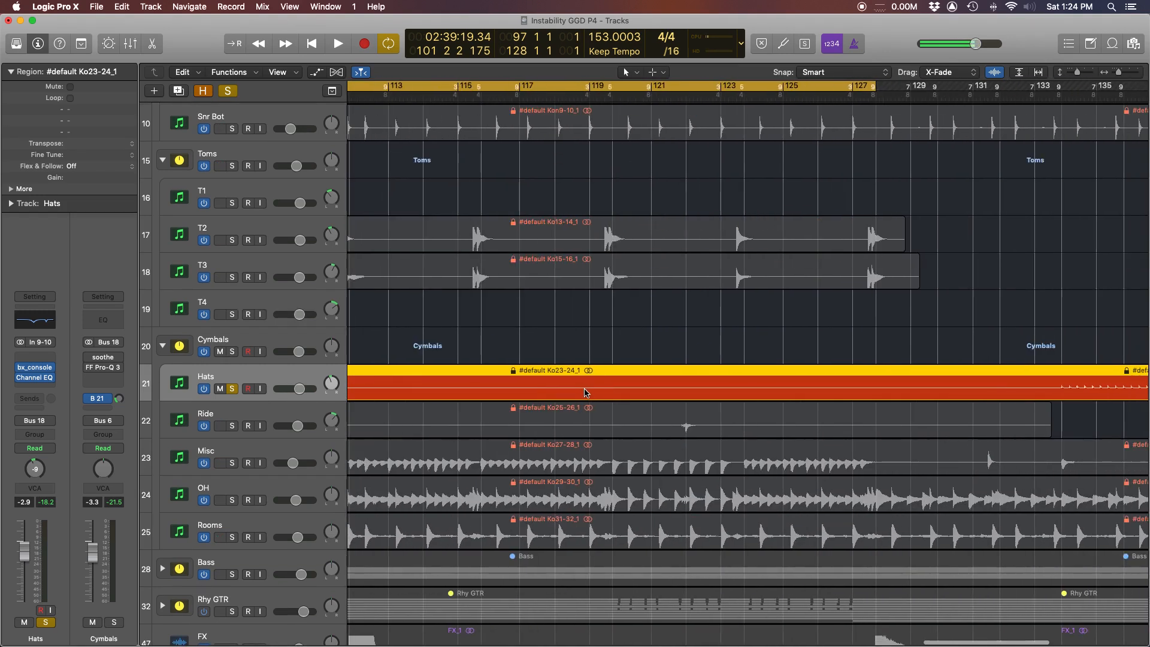
pyautogui.moveTo(682, 88)
pyautogui.mouseDown()
pyautogui.moveTo(708, 90)
pyautogui.moveTo(671, 89)
pyautogui.mouseUp()
pyautogui.click(231, 426)
pyautogui.click(242, 412)
pyautogui.press('space')
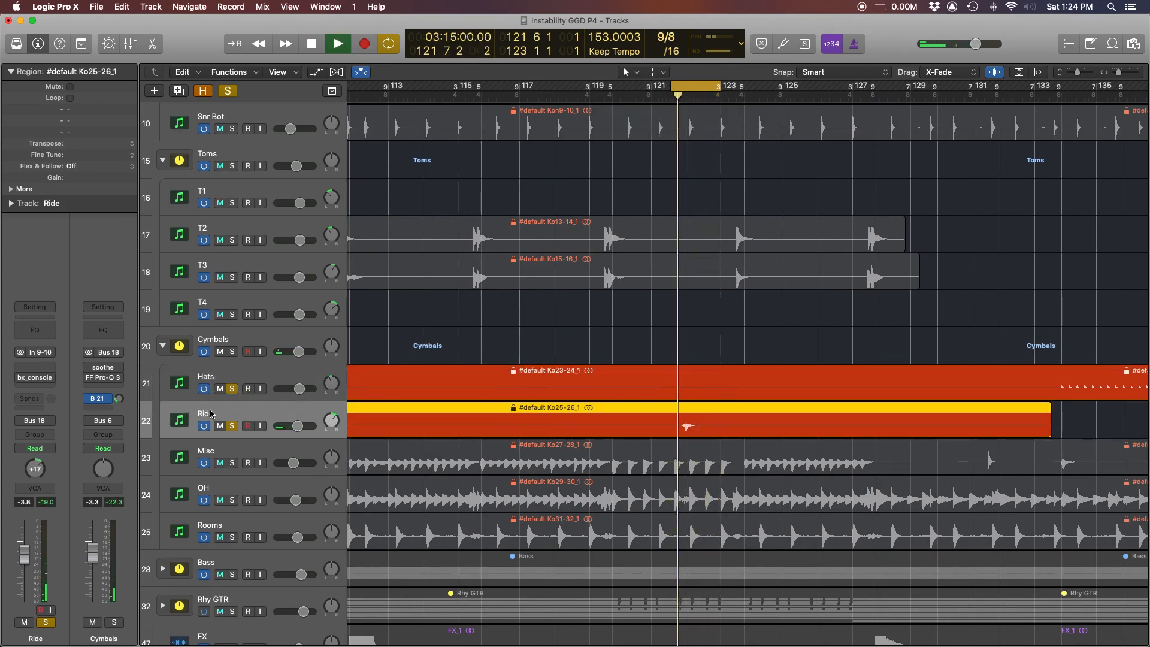
# Open and enable the Ride track's bx_console SSL 4000 E, and turn down its expander range and threshold
pyautogui.click(36, 379)
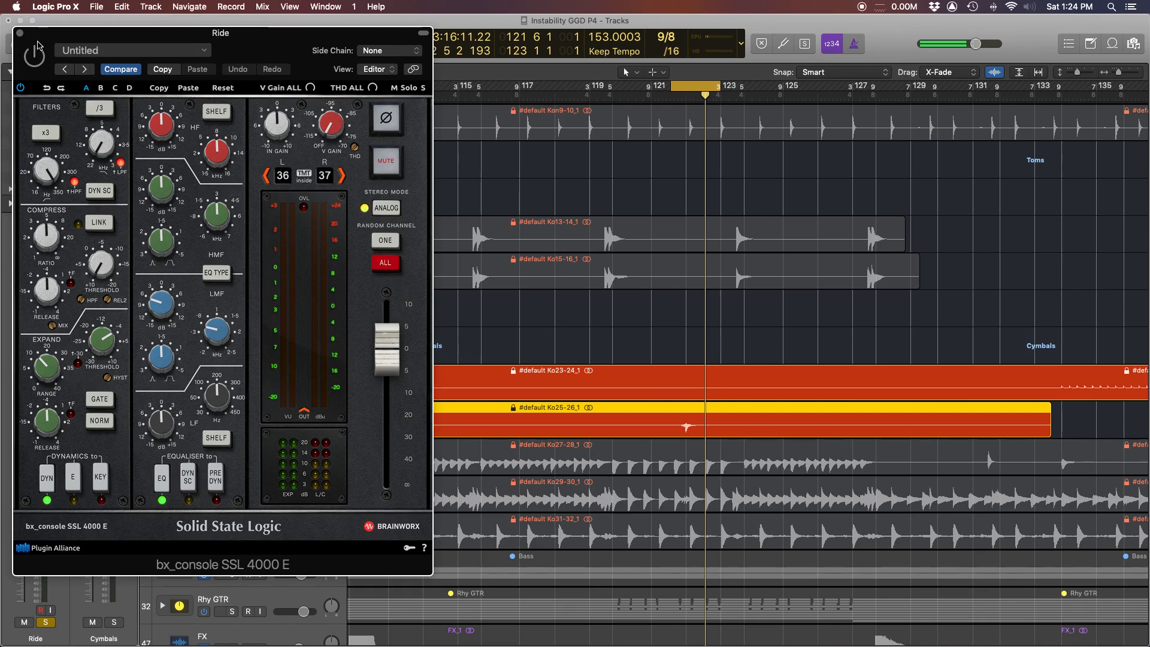
pyautogui.click(36, 60)
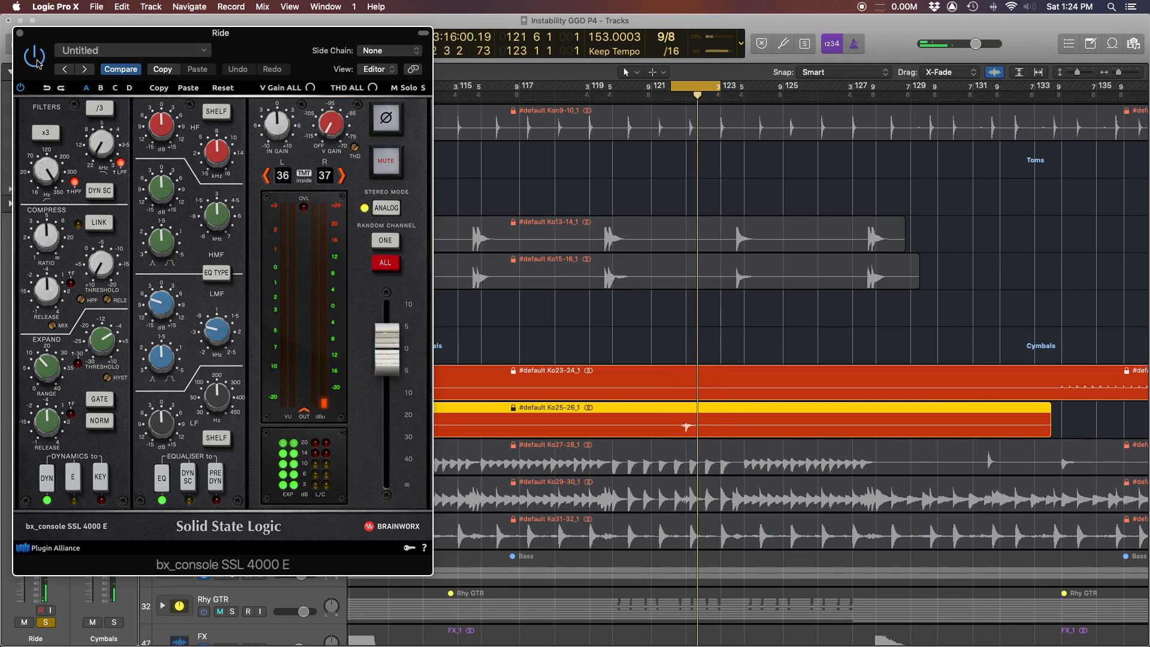
pyautogui.moveTo(99, 340); pyautogui.dragTo(113, 354)
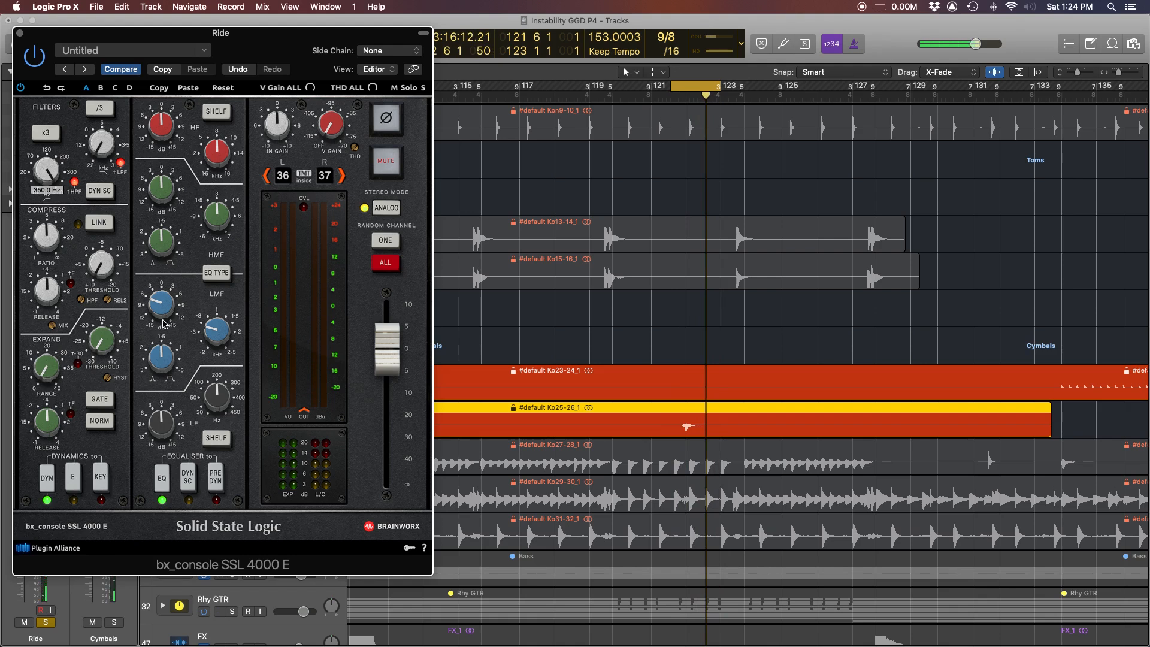
# Check the LMF gain and frequency in the Ride console, and audition its high-pass filter swept down and back up
pyautogui.click(209, 328)
pyautogui.click(166, 308)
pyautogui.click(51, 179)
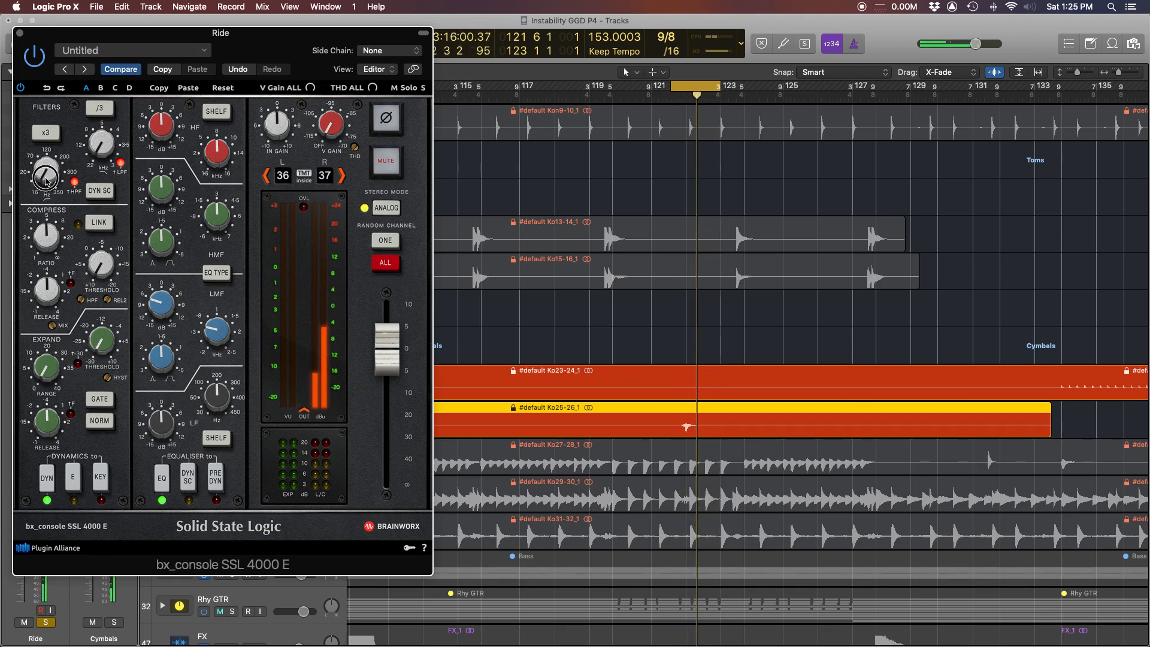
pyautogui.moveTo(44, 162); pyautogui.dragTo(42, 124)
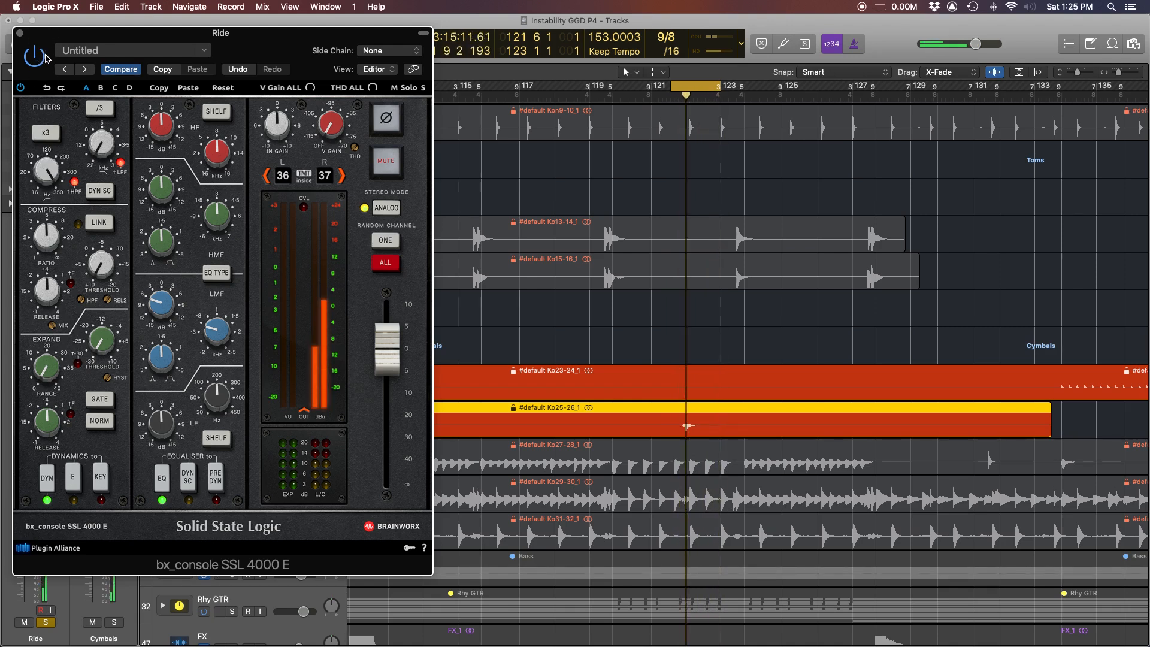
# Close the Ride console and look over the soloed Misc track's cymbal hits between bars 110 and 128
pyautogui.click(20, 33)
pyautogui.hscroll(-3, 649, 316)
pyautogui.press('super+Left')
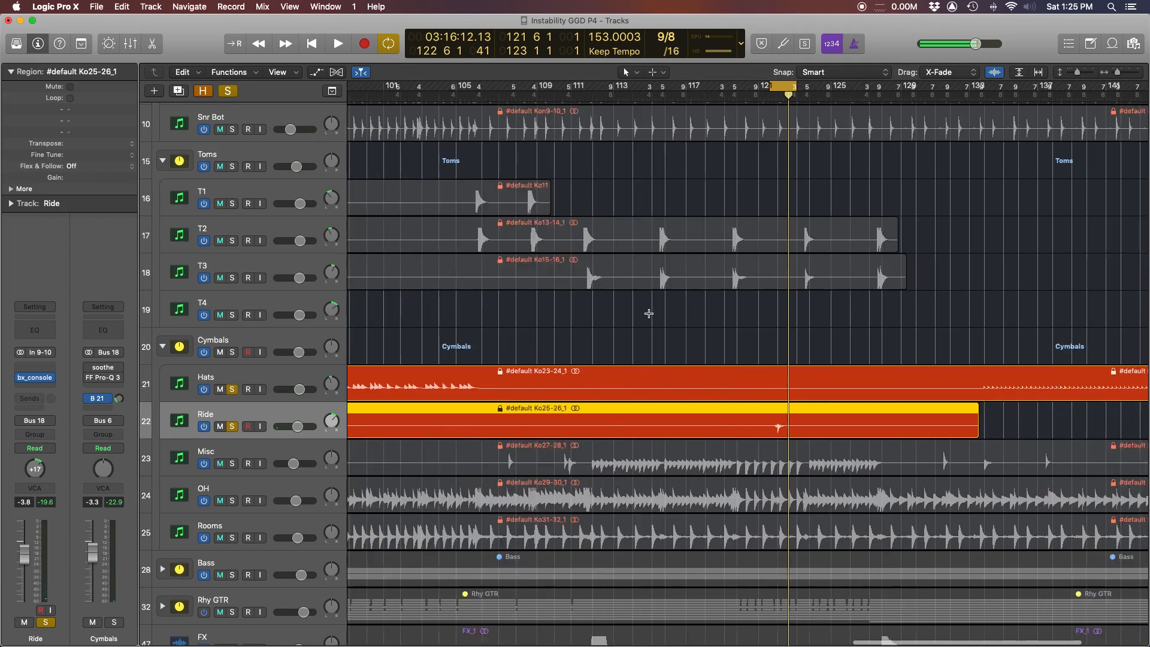
pyautogui.hscroll(-2, 650, 317)
pyautogui.hscroll(-1, 650, 316)
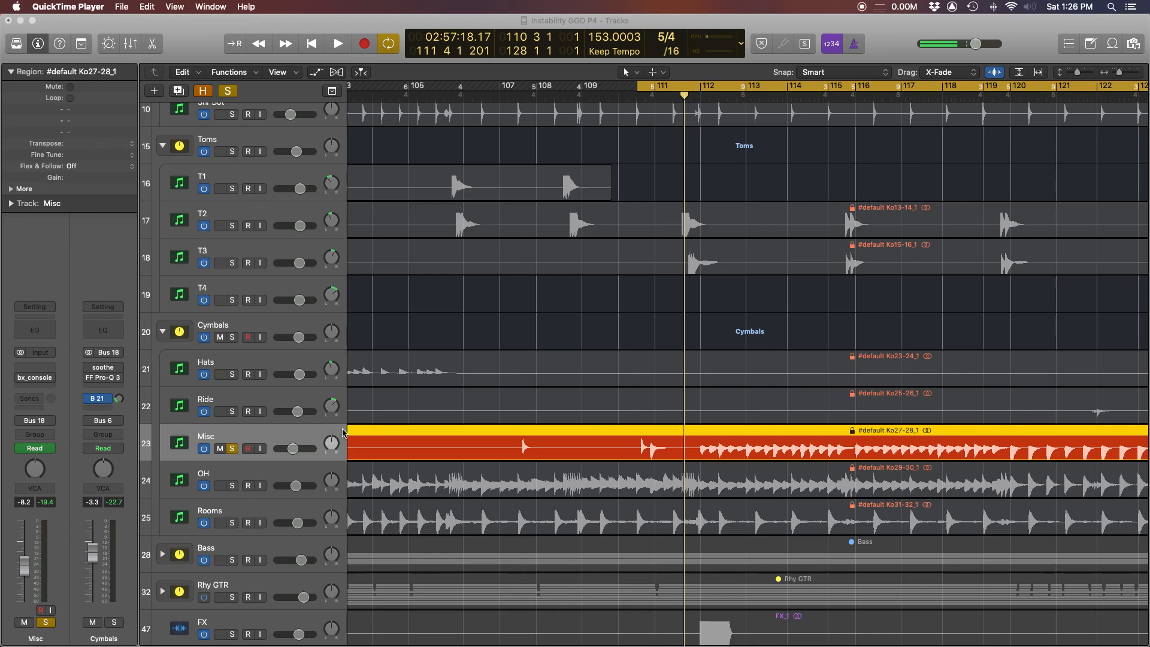
pyautogui.hscroll(6, 401, 422)
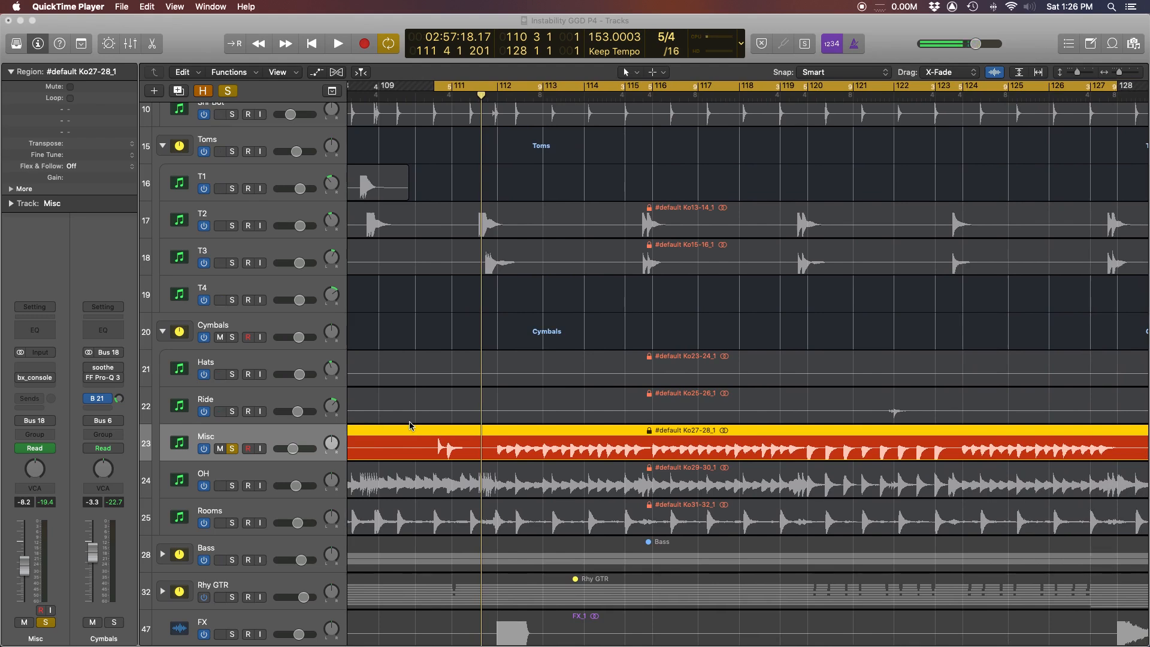
pyautogui.hscroll(2, 413, 426)
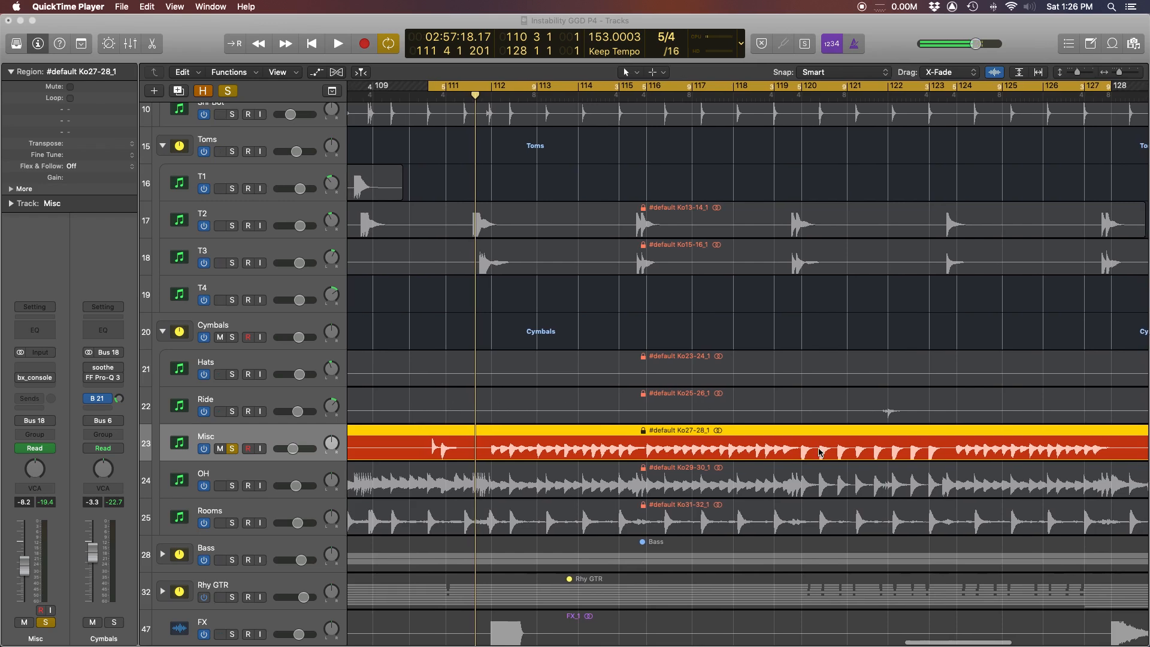
pyautogui.hscroll(2, 1058, 430)
pyautogui.scroll(-2, 562, 416)
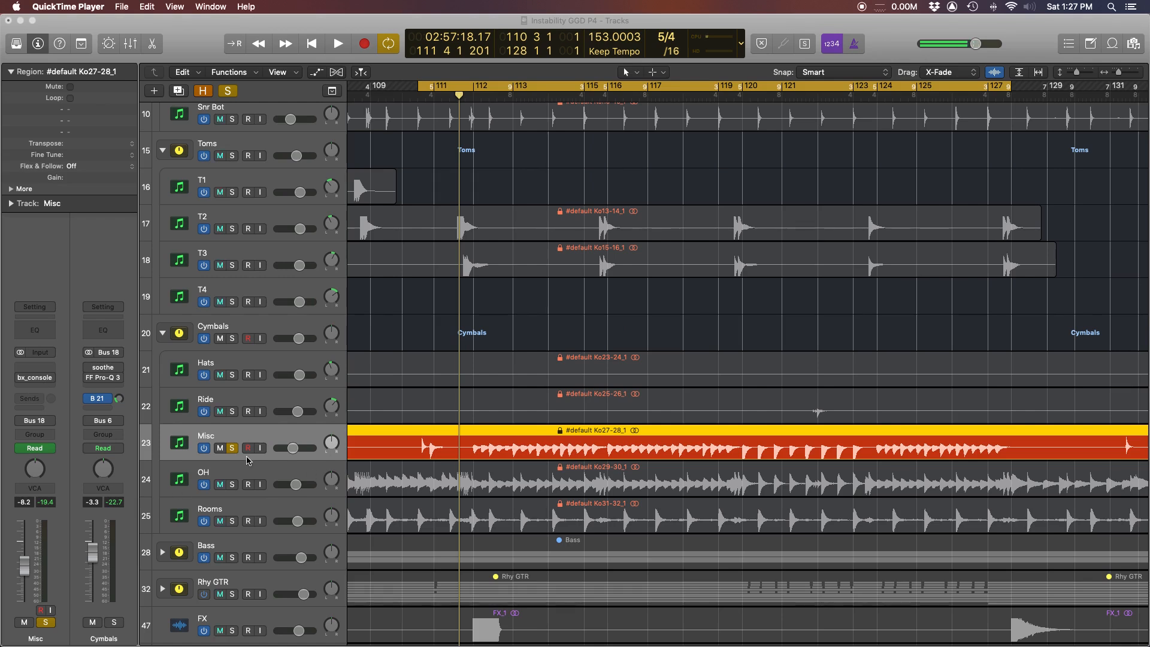
# Show the track automation to check the Misc track's volume changes, and hide it again
pyautogui.click(231, 438)
pyautogui.press('a')
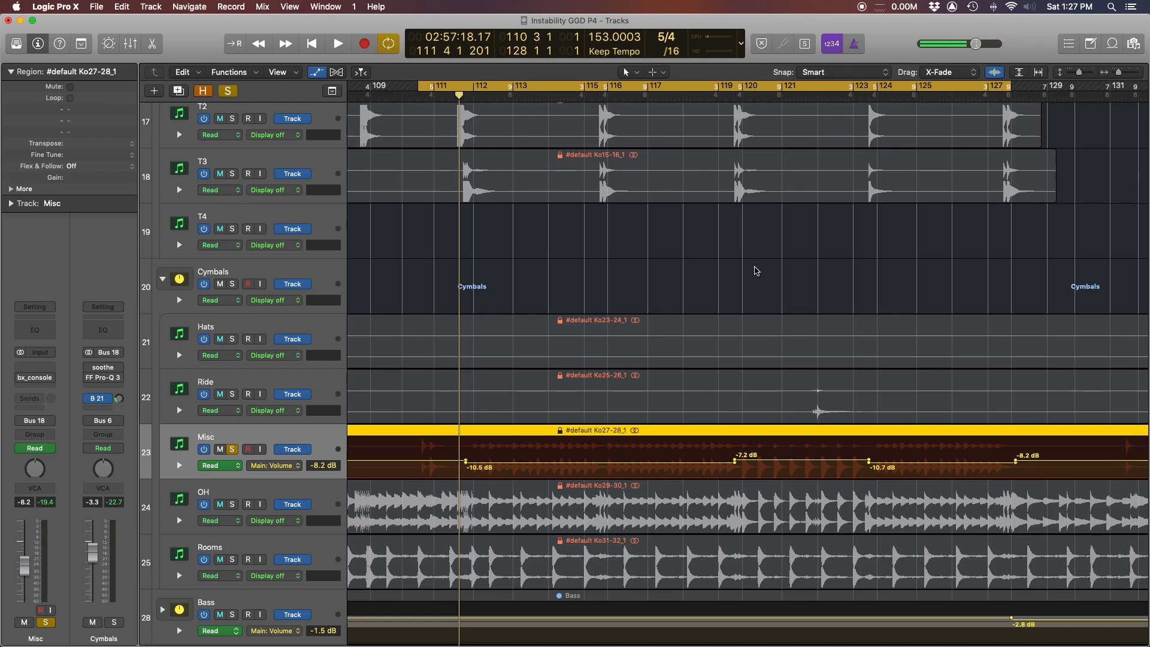
pyautogui.press('a')
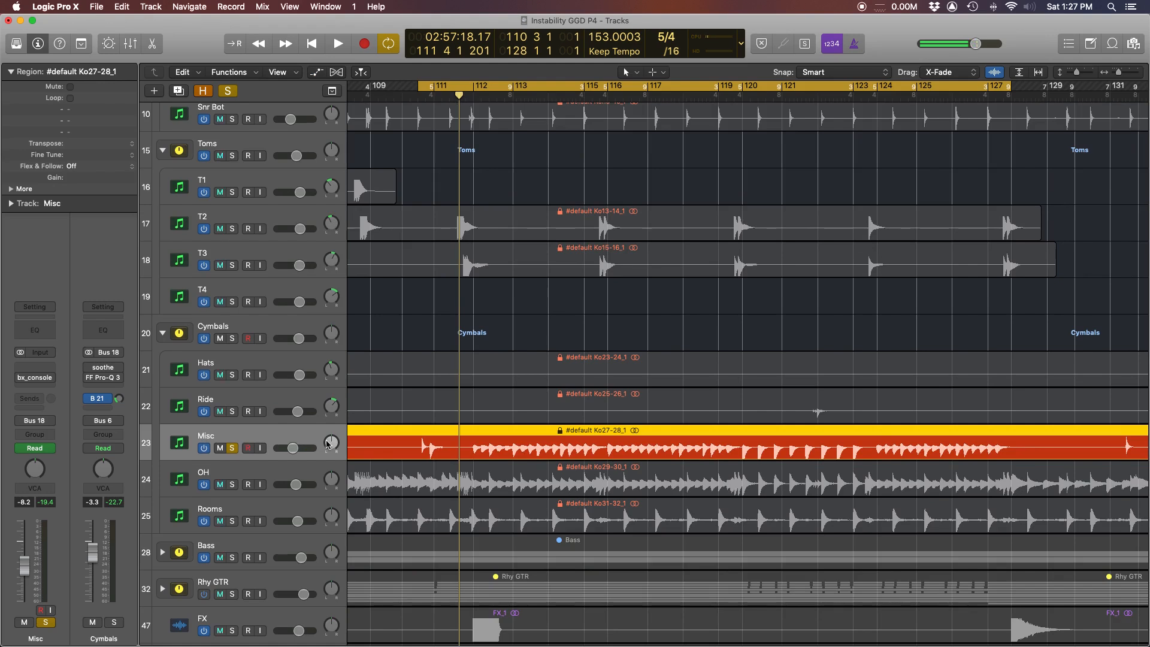
# Play the soloed Misc track from the cycle start, from about bar 120 and from about bar 116, and stop playback
pyautogui.press('space')
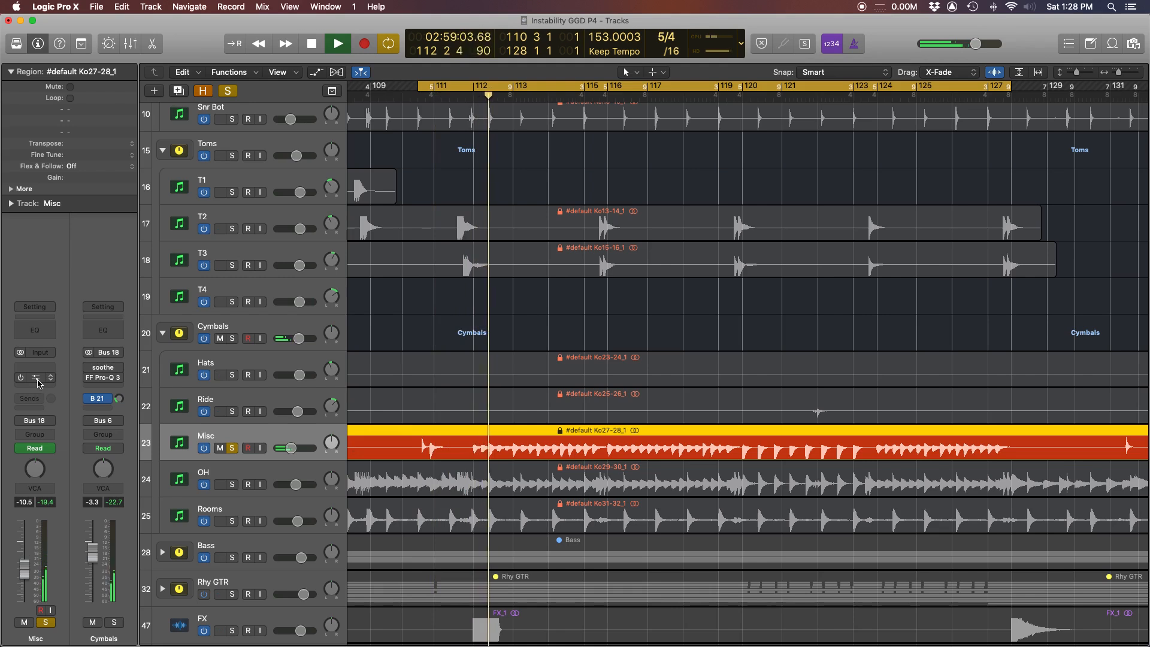
pyautogui.click(741, 97)
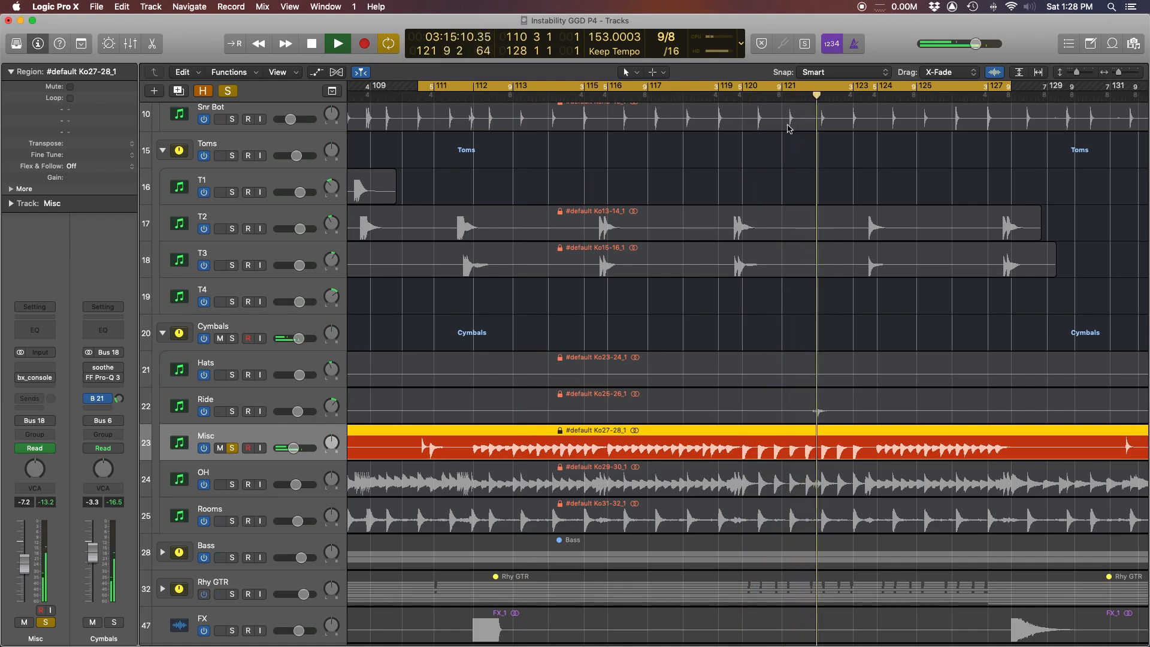
pyautogui.click(609, 96)
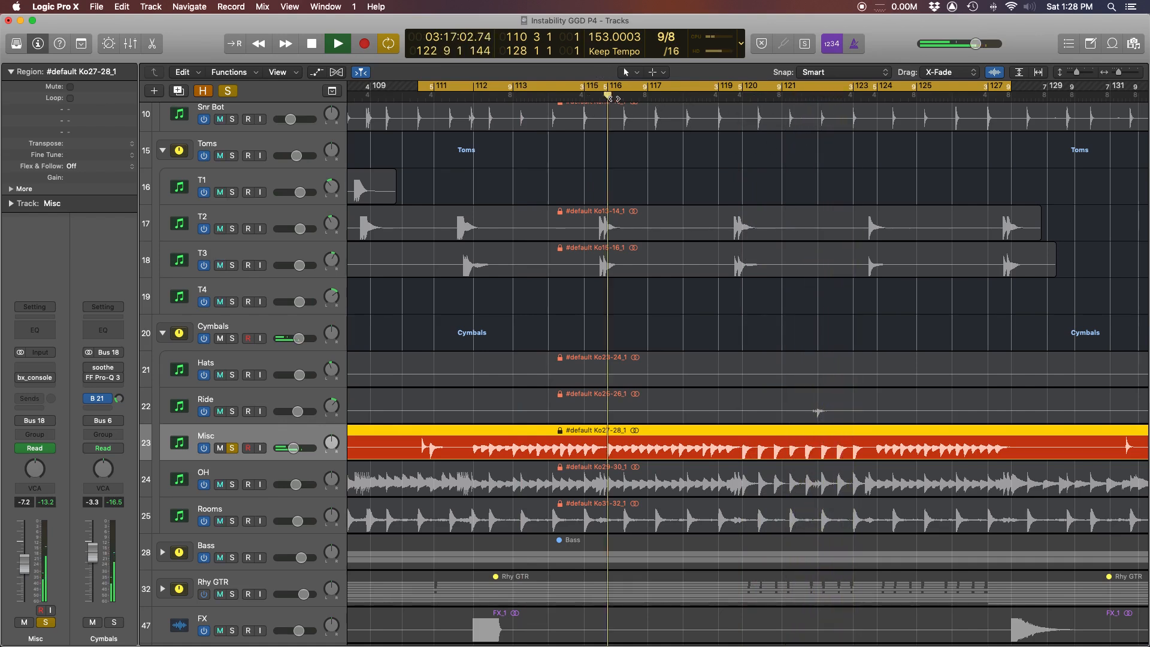
pyautogui.press('space')
# Open the Misc track's bx_console SSL 4000 E and check its high-pass filter, HF and HMF gains, and LMF frequency and gain
pyautogui.click(36, 378)
pyautogui.click(49, 173)
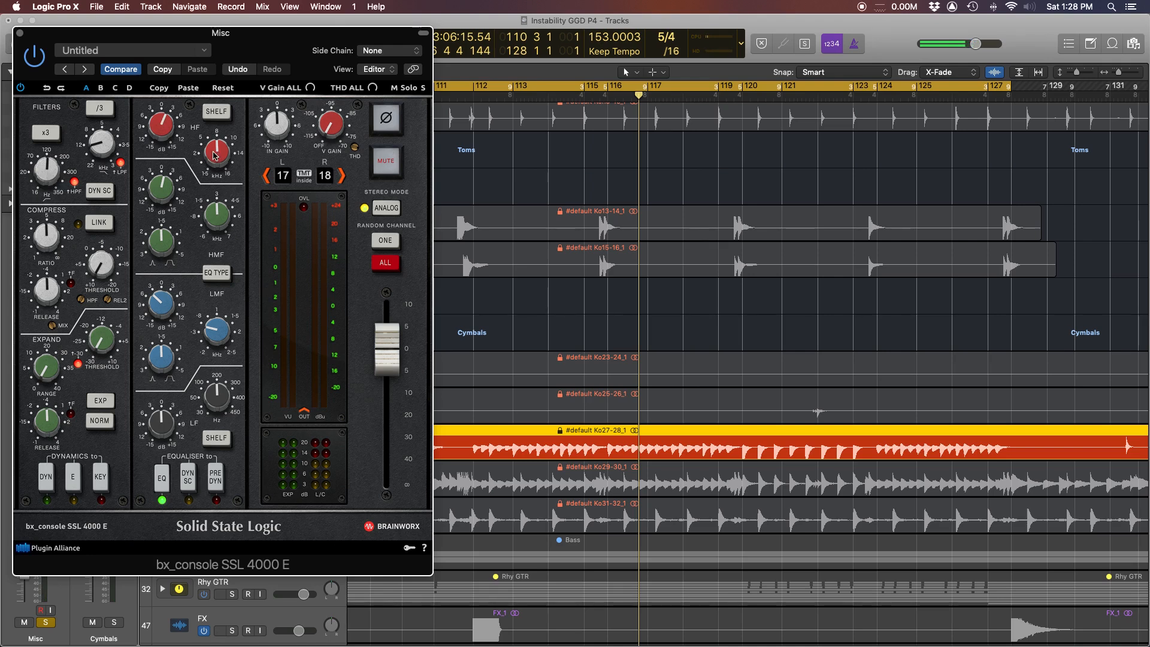
pyautogui.click(154, 125)
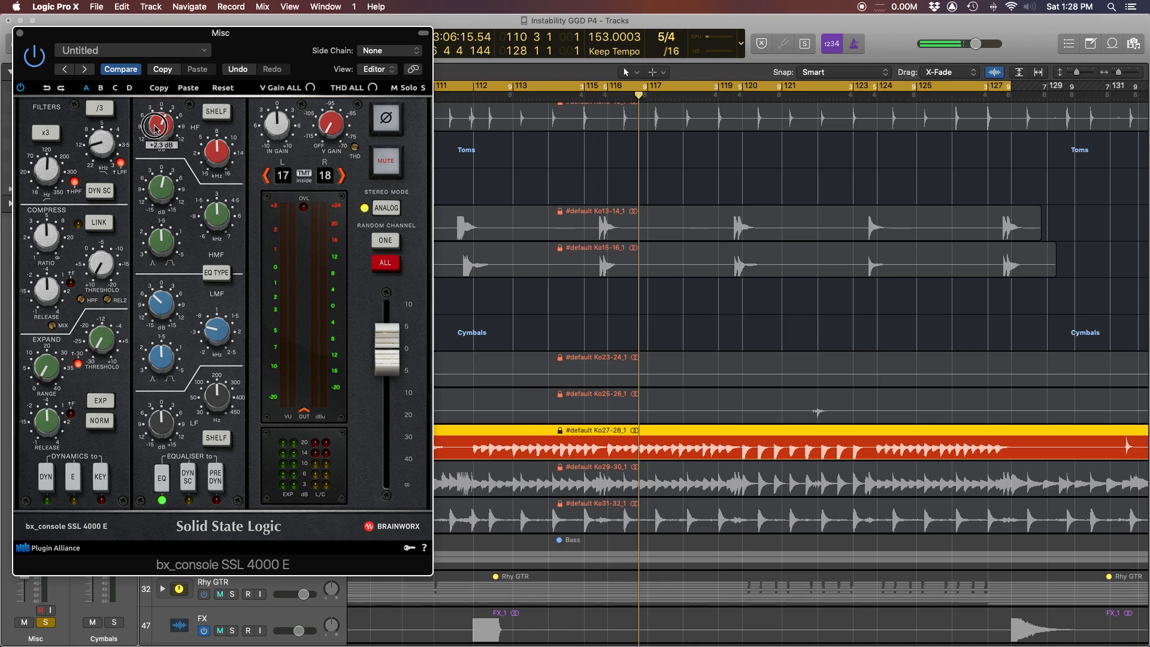
pyautogui.click(159, 192)
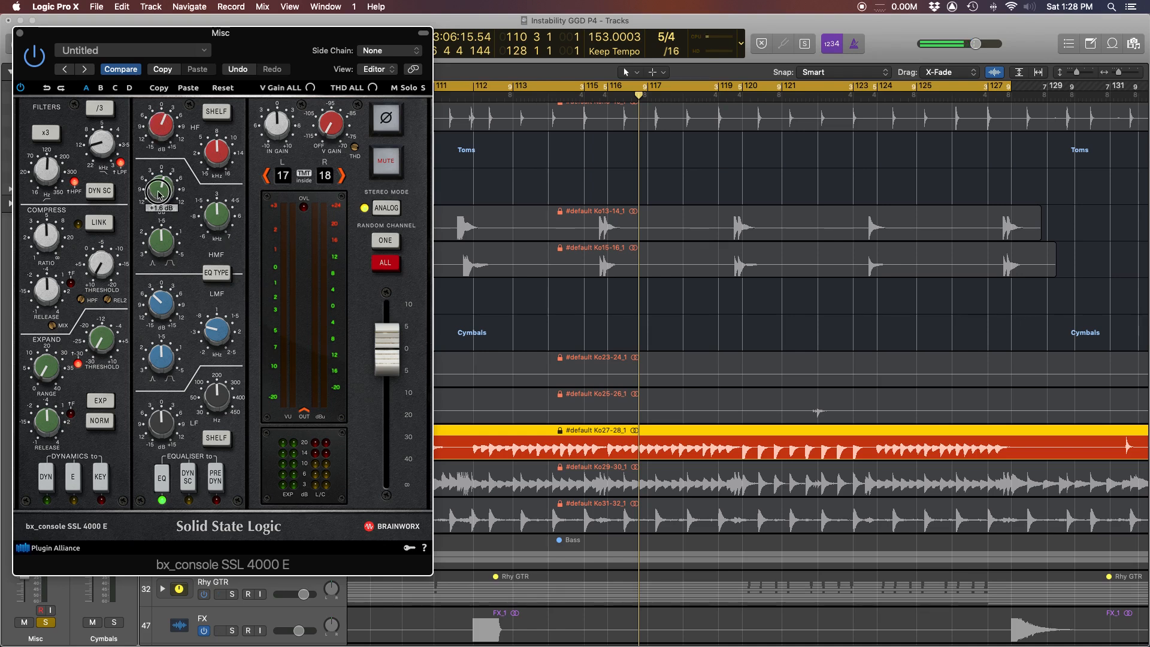
pyautogui.click(220, 336)
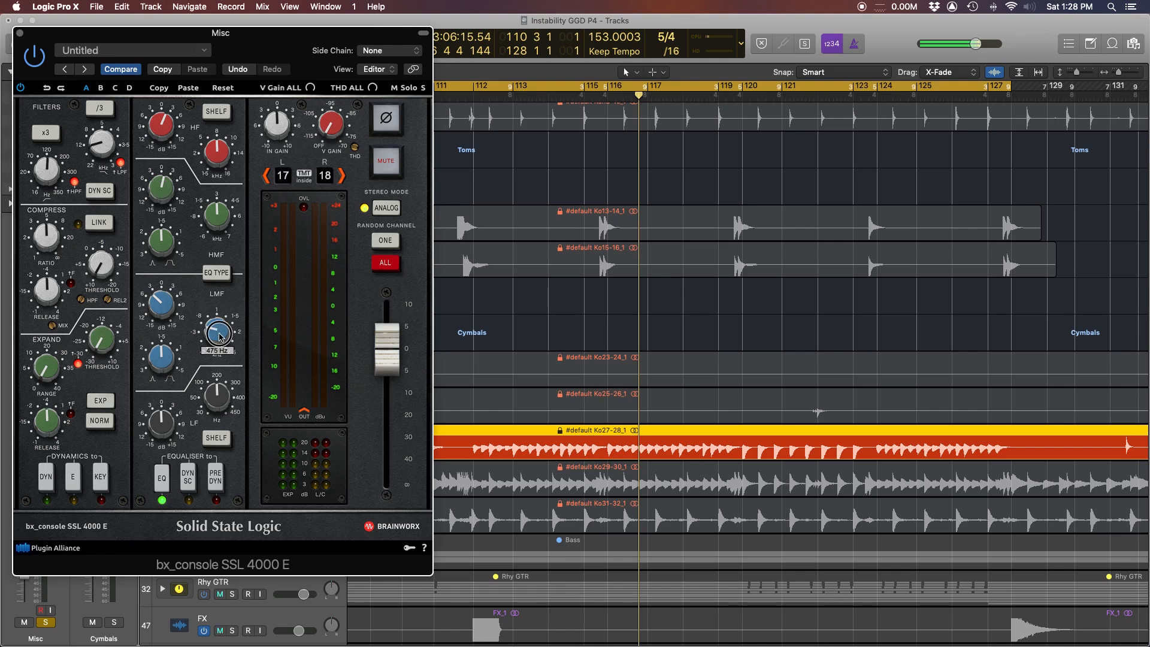
pyautogui.click(170, 307)
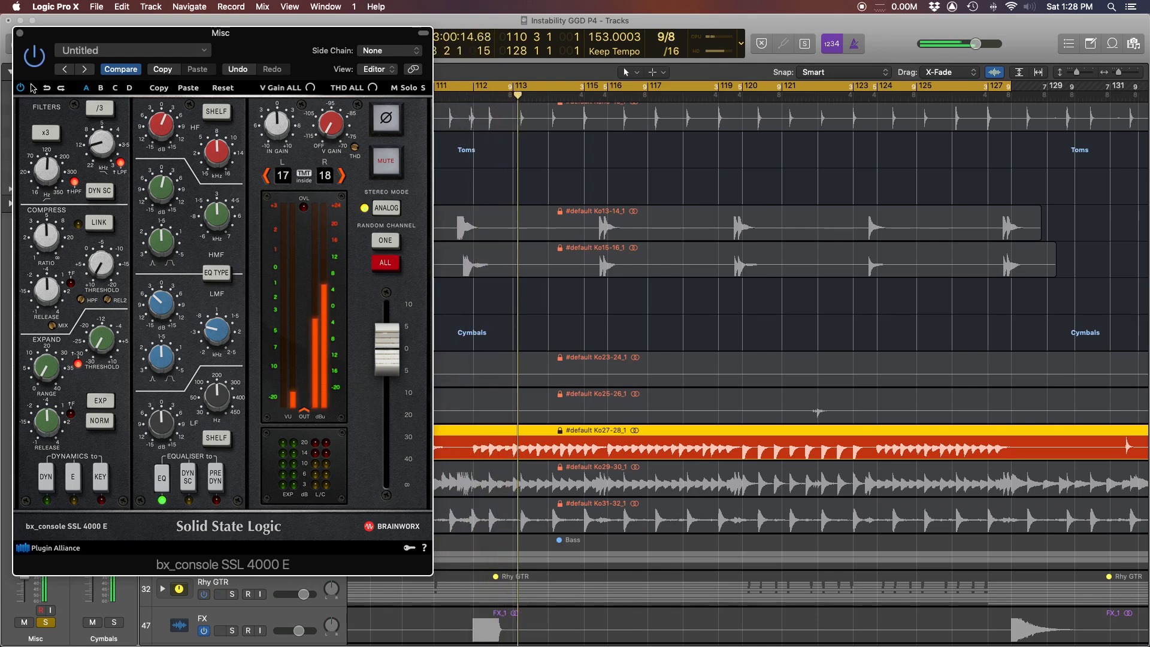
# Audition the Misc console with its processing bypassed and enabled around bar 120, stop playback, and close the window
pyautogui.hscroll(-3, 625, 183)
pyautogui.hscroll(-2, 625, 183)
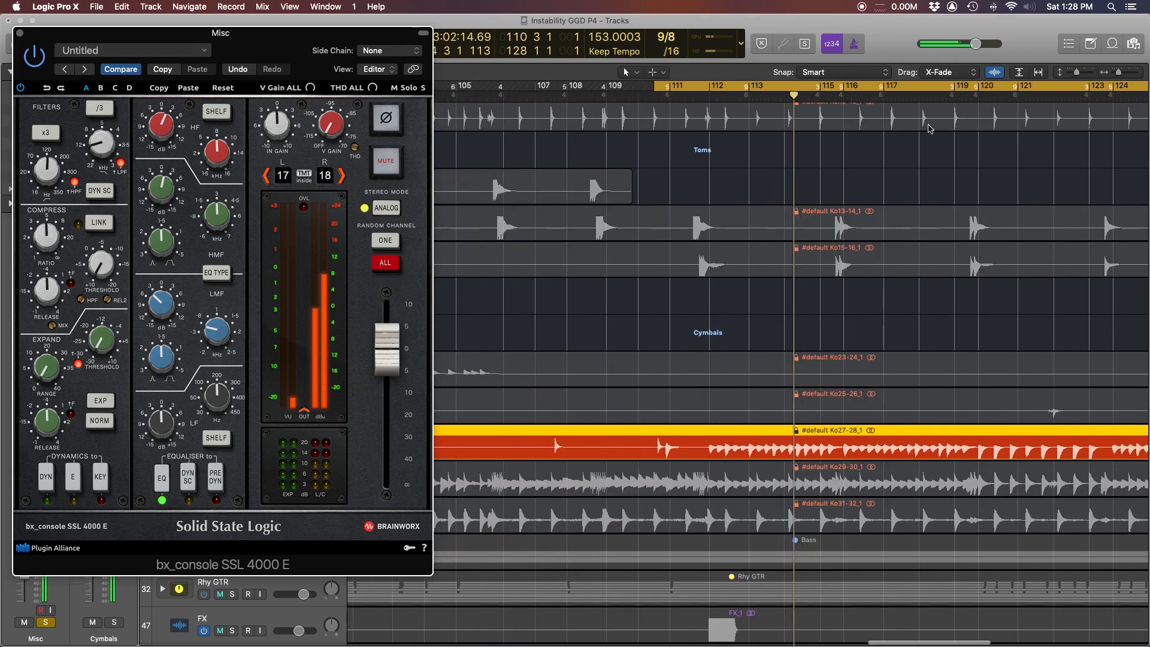
pyautogui.click(980, 96)
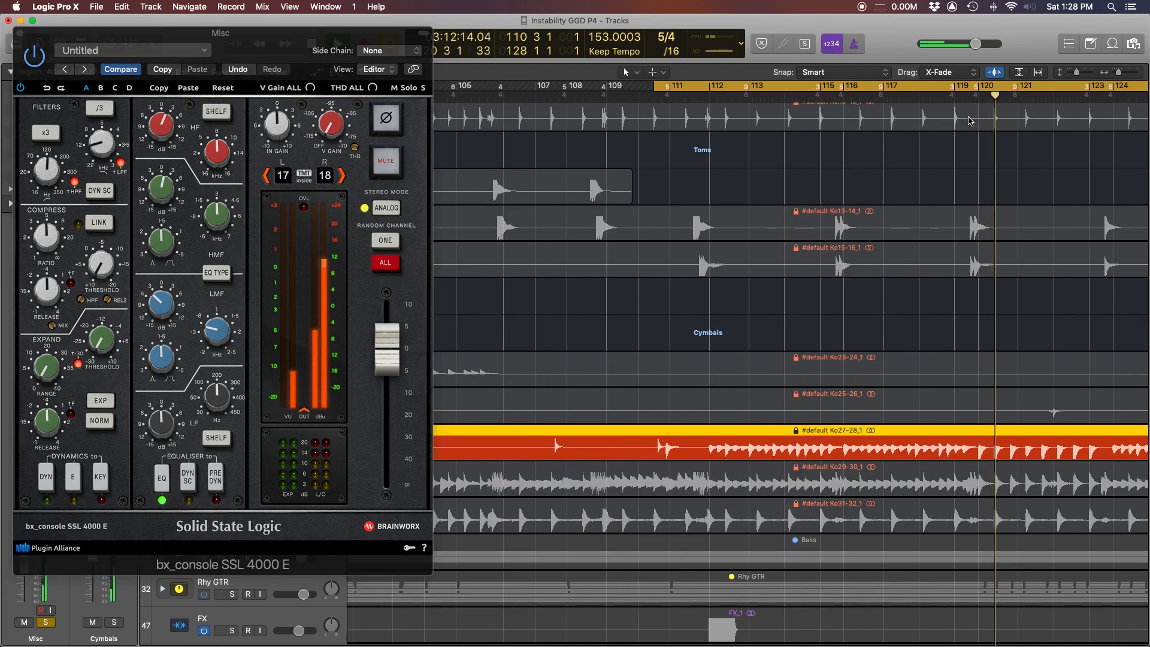
pyautogui.click(19, 89)
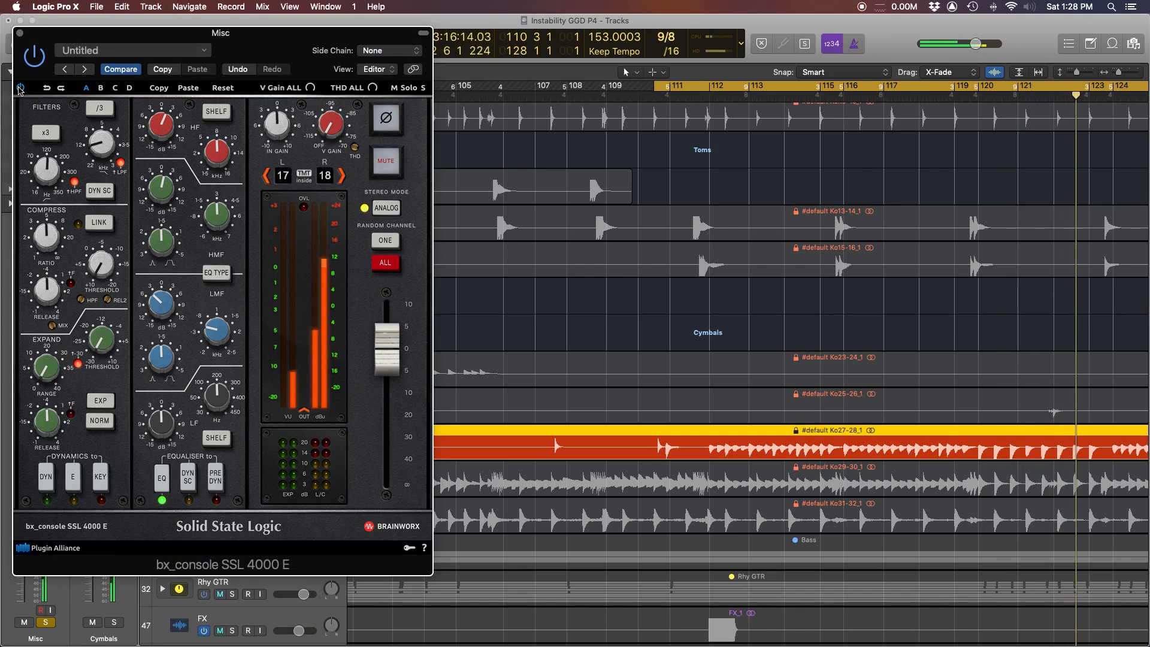
pyautogui.press('Return')
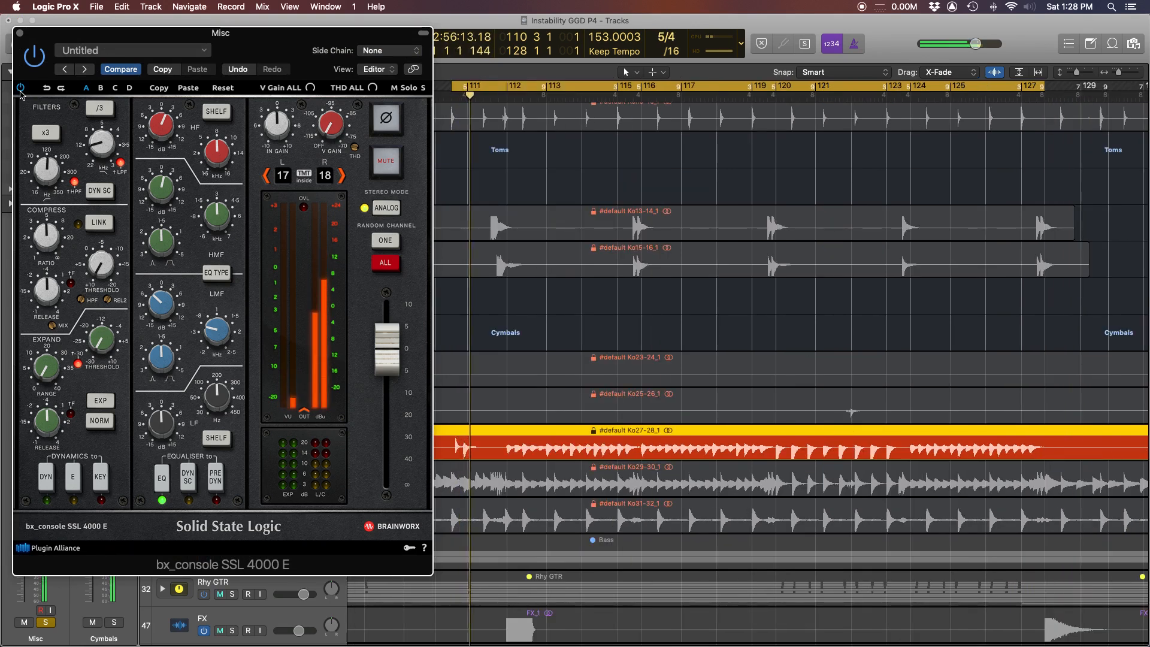
pyautogui.click(775, 99)
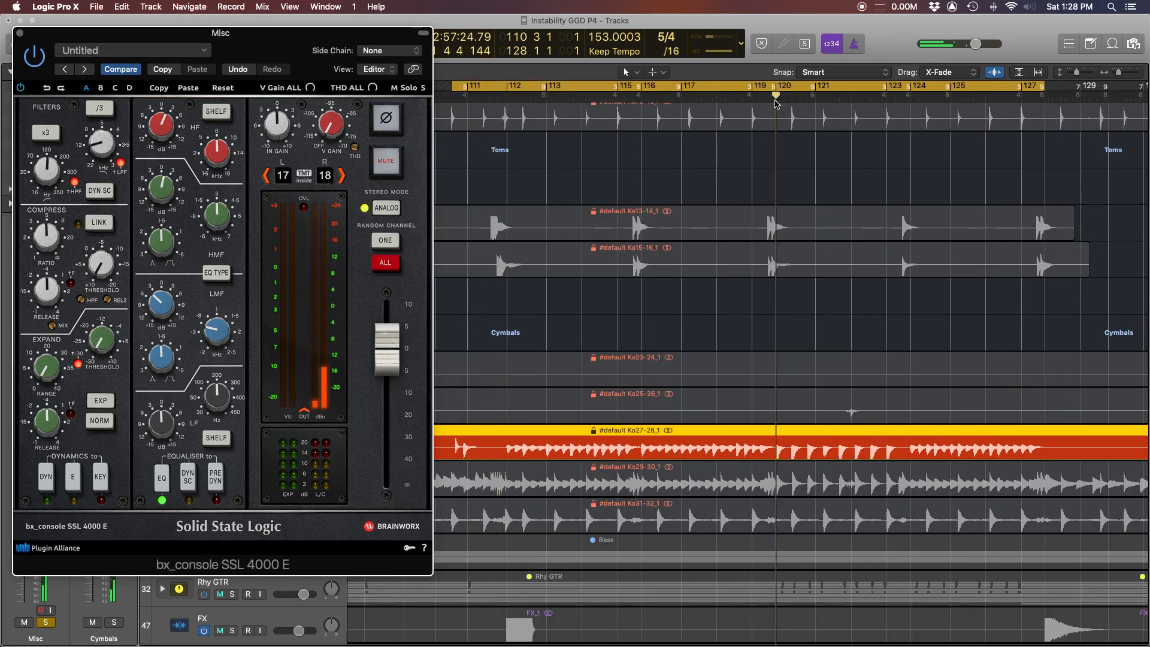
pyautogui.press('space')
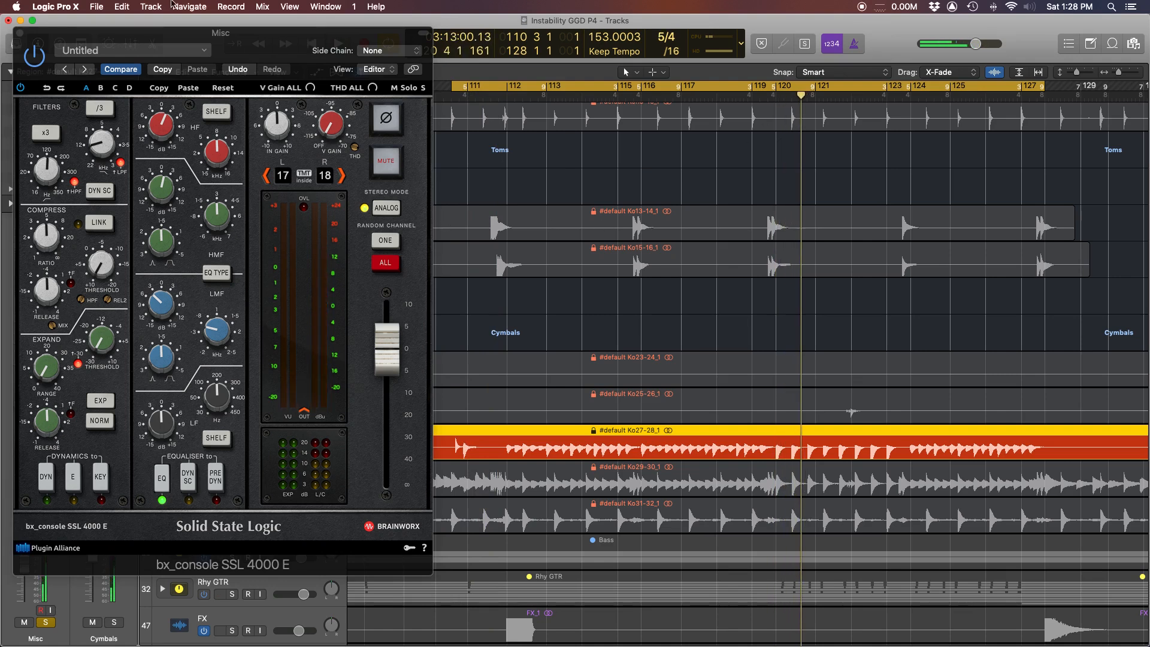
pyautogui.click(21, 33)
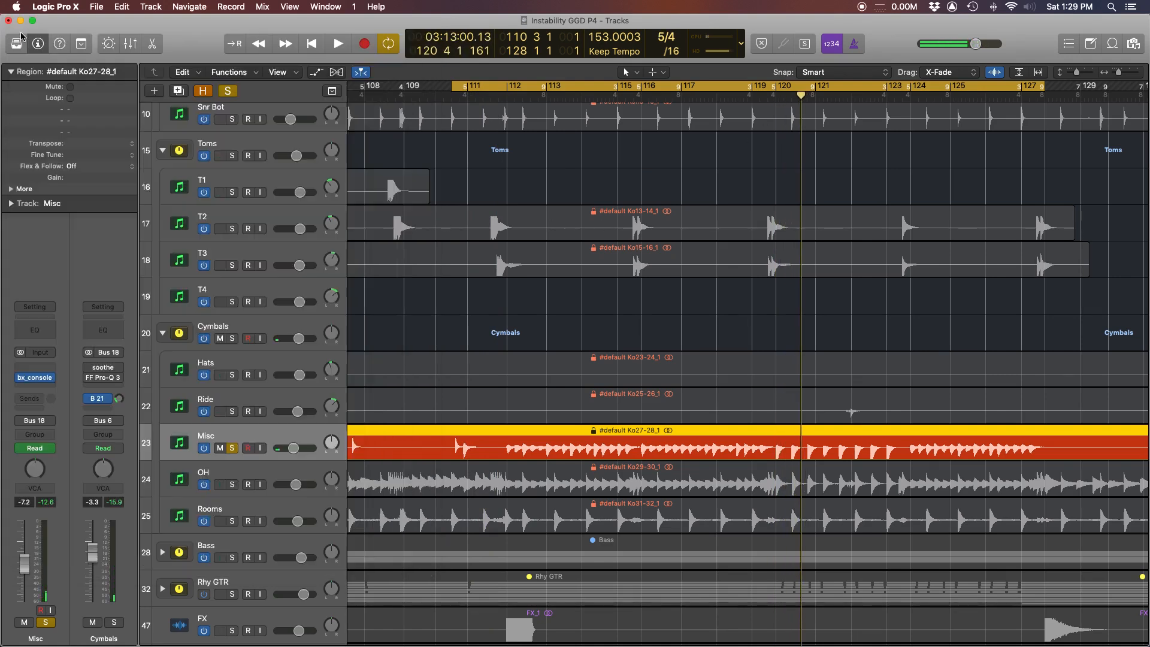
# Select the OH track with Misc unsoloed, and extend the cycle range's start back to bar 97
pyautogui.click(256, 472)
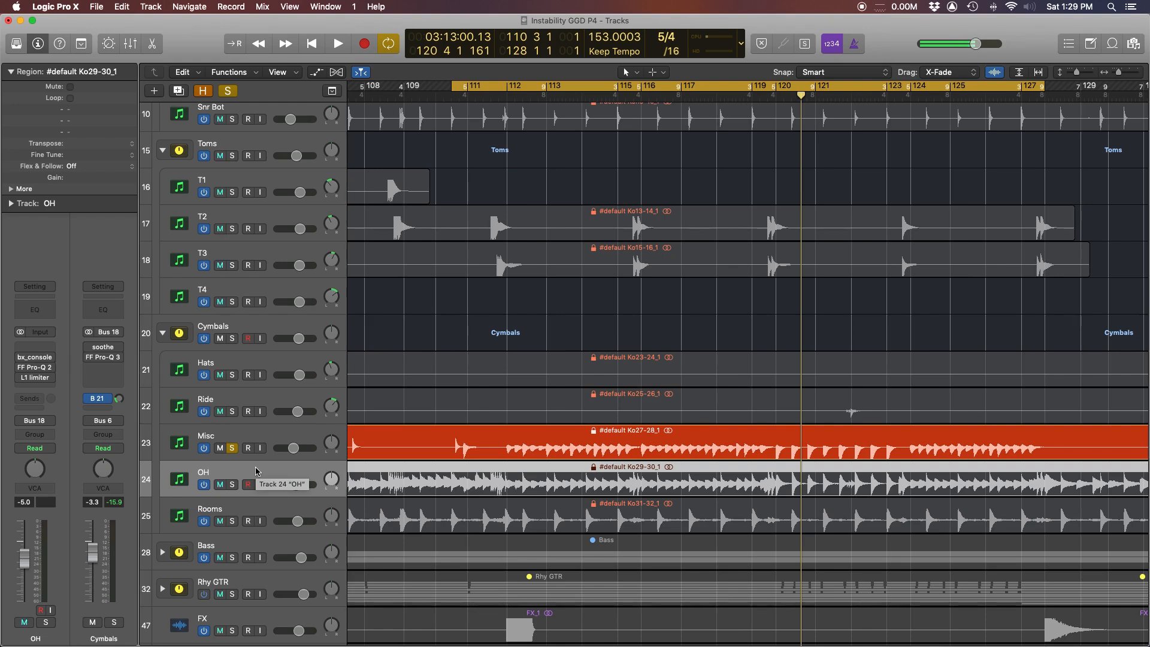
pyautogui.click(231, 448)
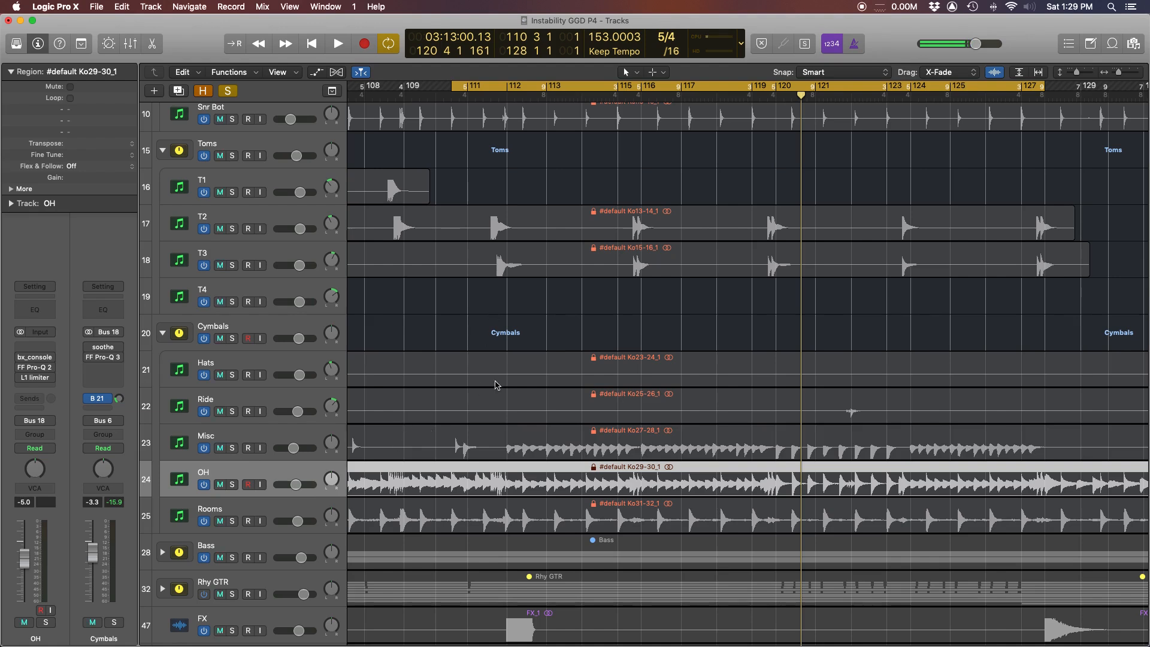
pyautogui.hscroll(-10, 601, 168)
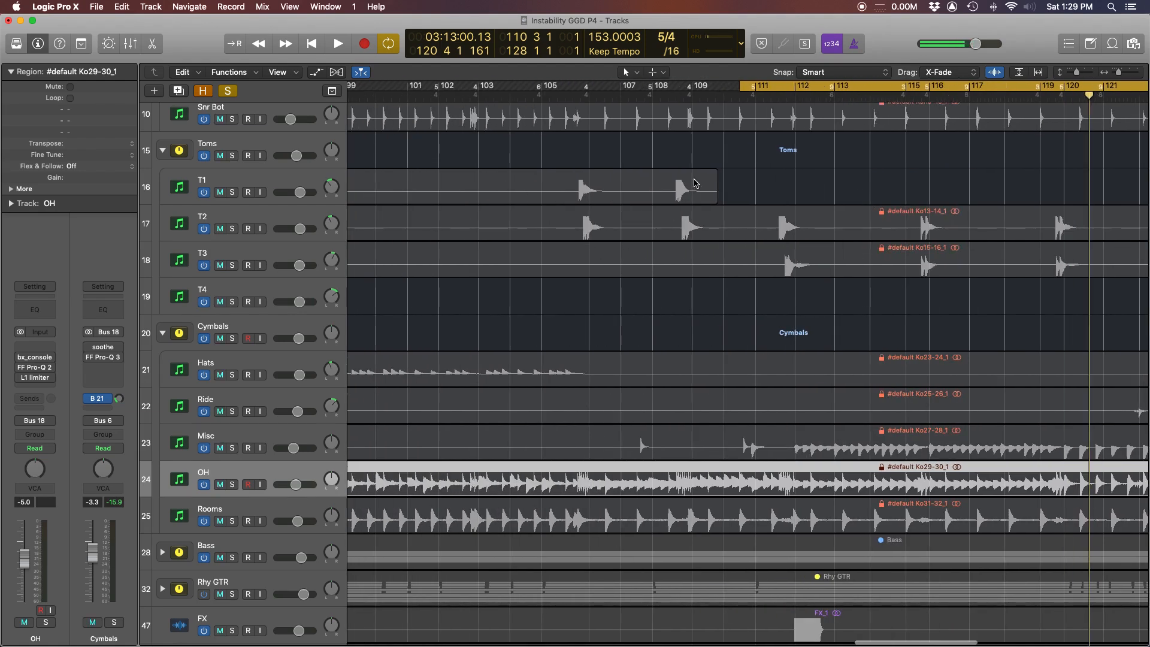
pyautogui.moveTo(734, 90); pyautogui.dragTo(477, 89)
pyautogui.scroll(2, 586, 188)
pyautogui.scroll(1, 586, 187)
pyautogui.hscroll(-4, 584, 192)
pyautogui.hscroll(8, 717, 330)
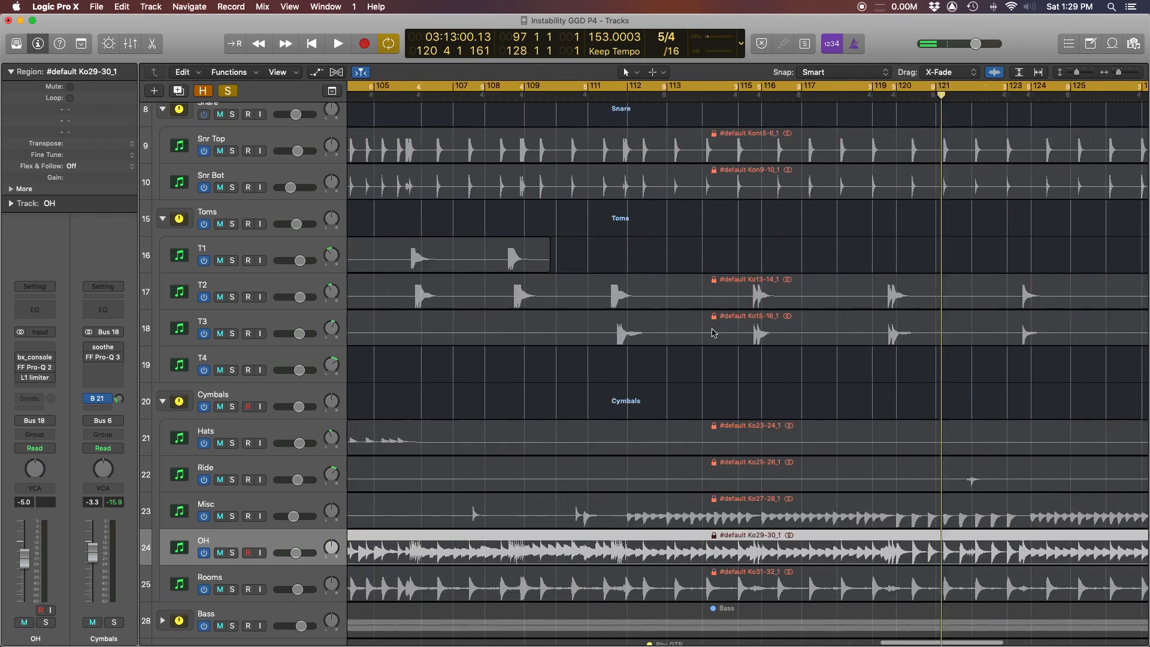
pyautogui.hscroll(-8, 826, 321)
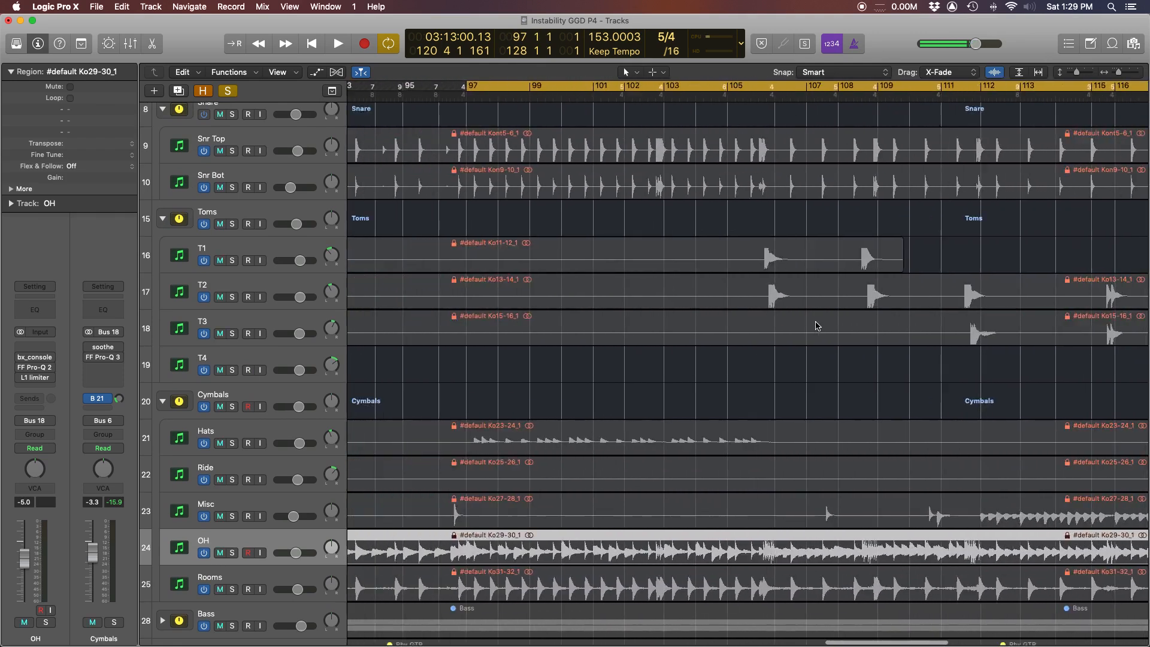
pyautogui.hscroll(2, 712, 373)
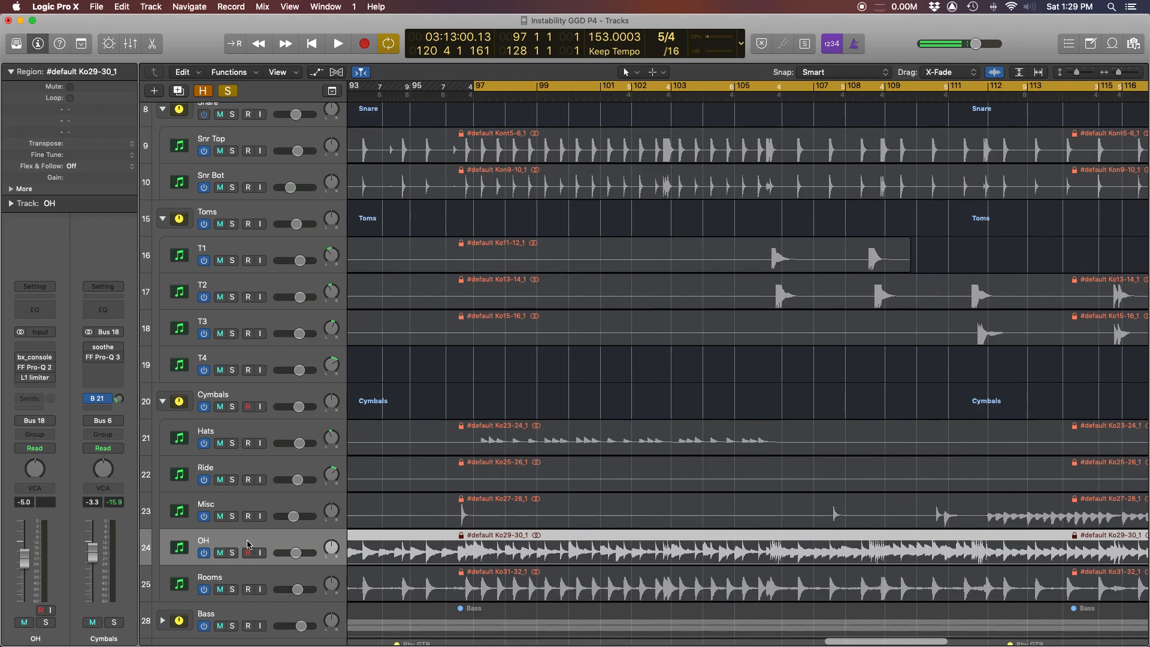
# Solo the OH track, play it from bar 97 and from about bar 112, and stop playback
pyautogui.click(231, 553)
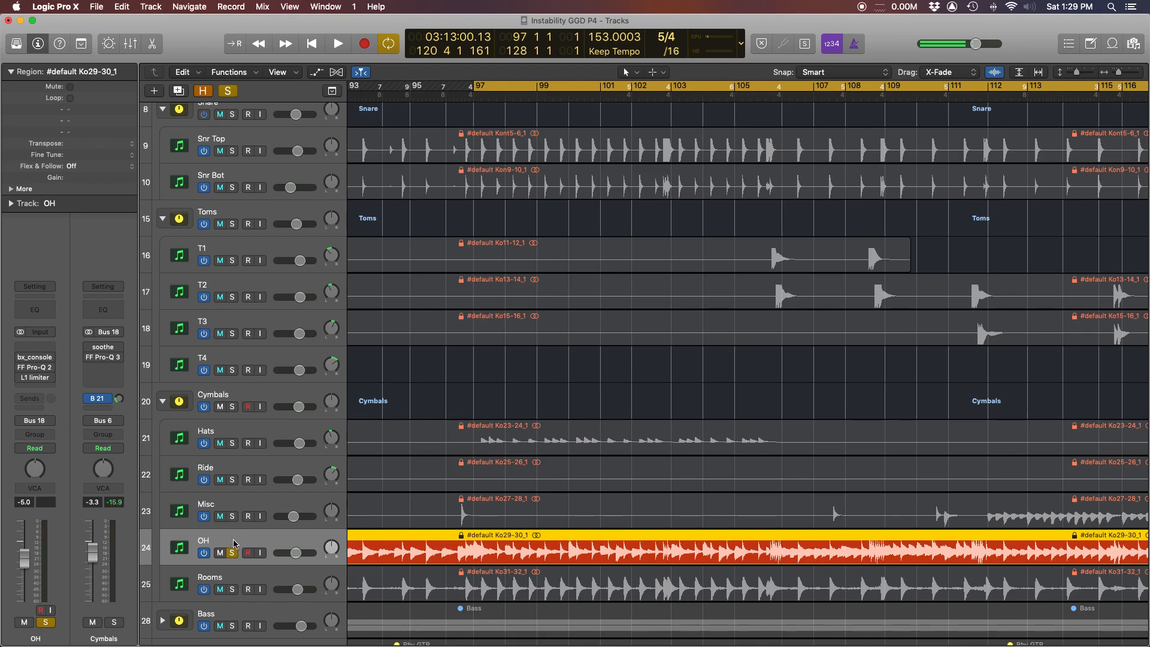
pyautogui.press('space')
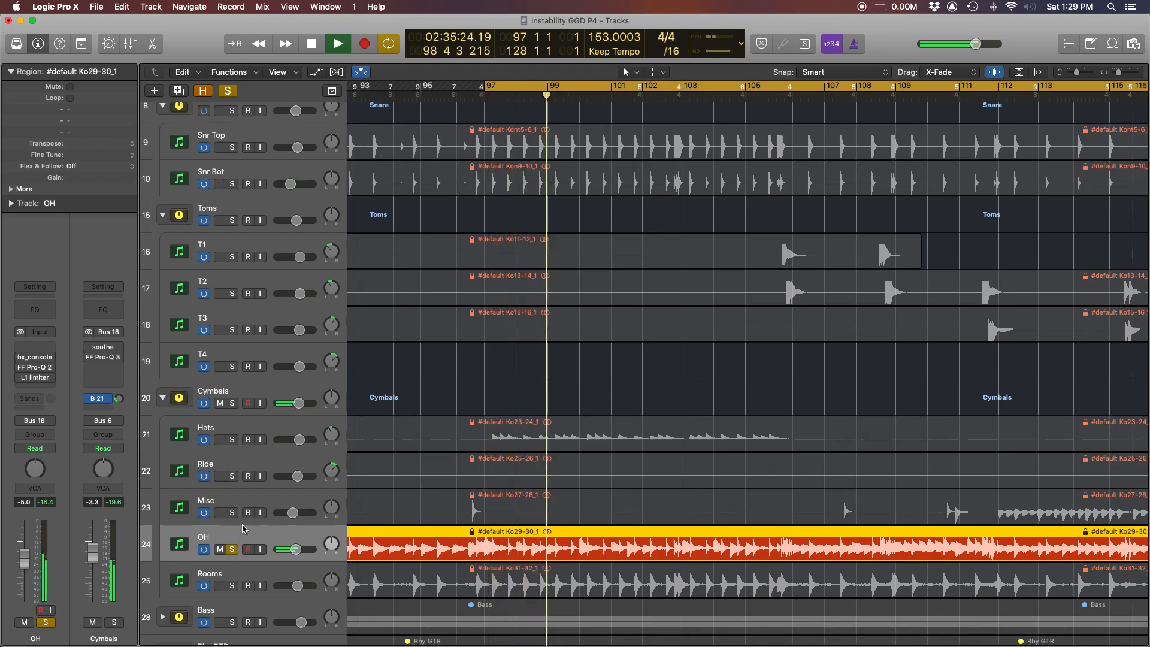
pyautogui.hscroll(10, 603, 465)
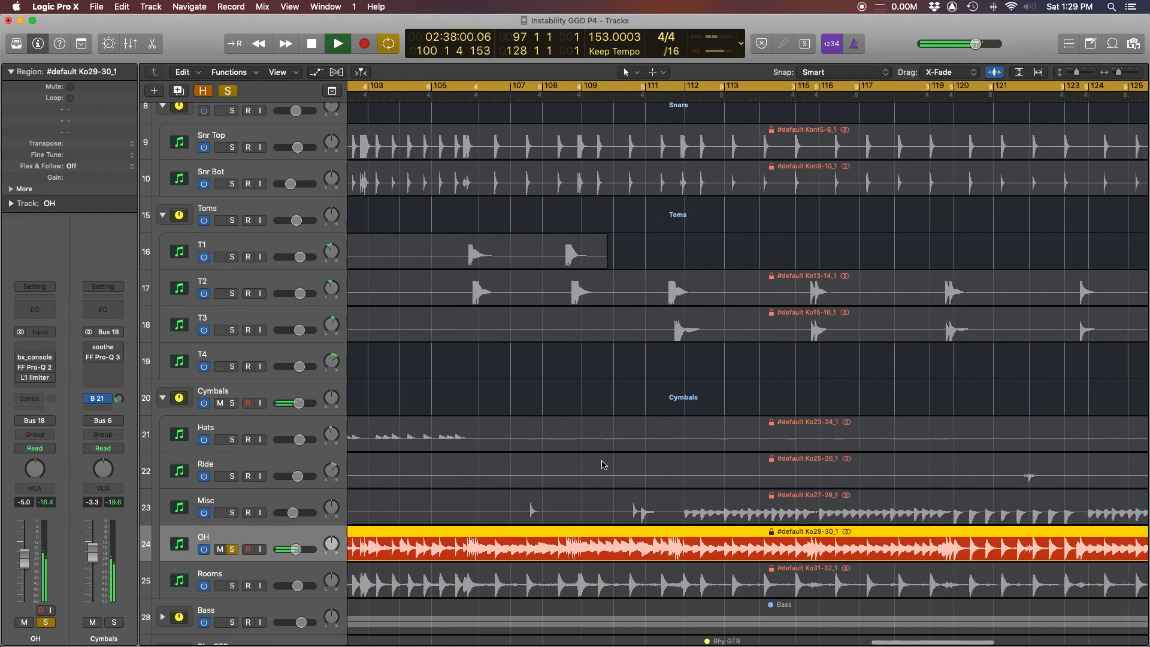
pyautogui.click(687, 88)
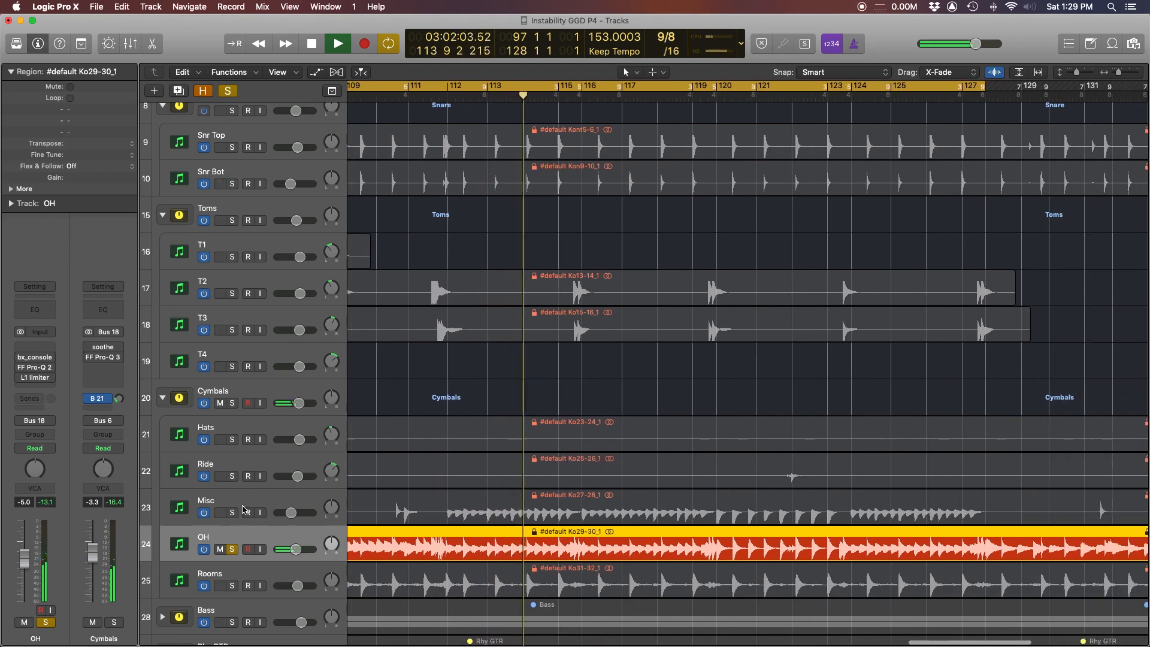
pyautogui.press('space')
# Open the OH track's bx_console SSL 4000 E, check its high-pass and low-pass filters, and play the track through it
pyautogui.click(39, 359)
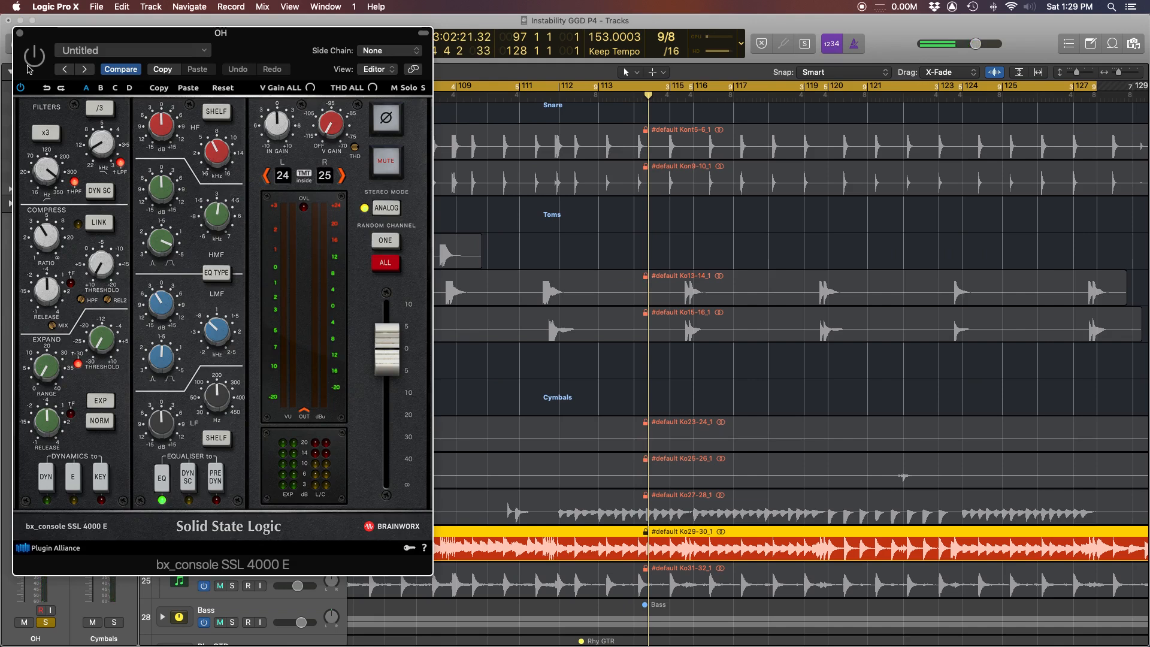
pyautogui.moveTo(45, 168); pyautogui.dragTo(46, 169)
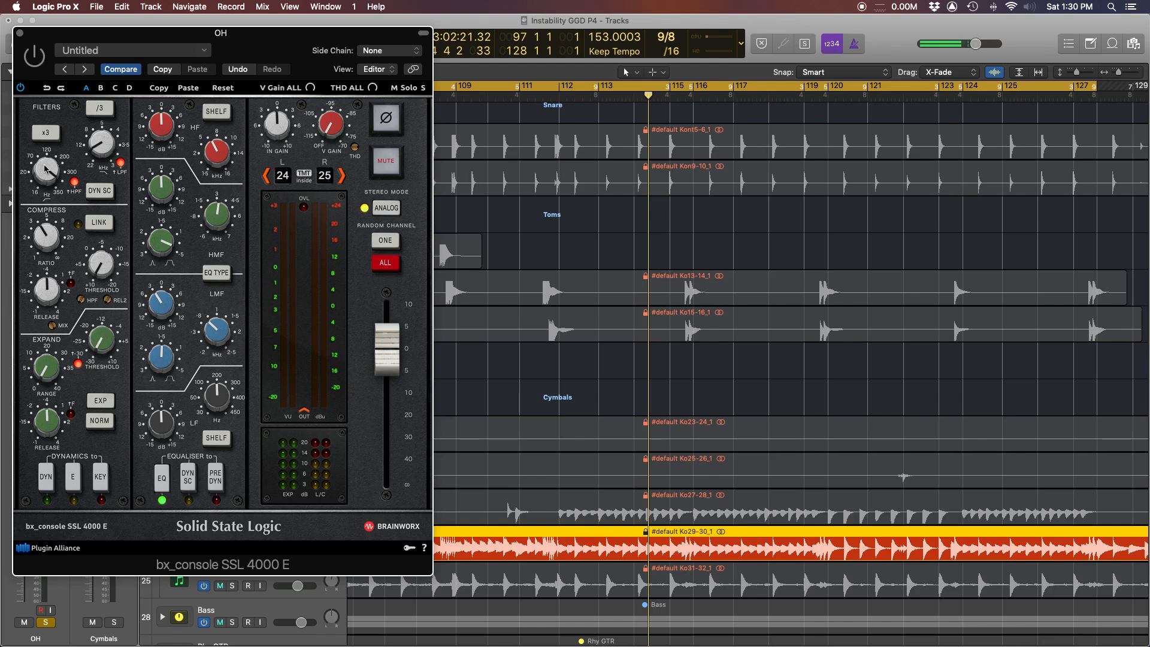
pyautogui.click(39, 163)
pyautogui.moveTo(97, 148)
pyautogui.press('space')
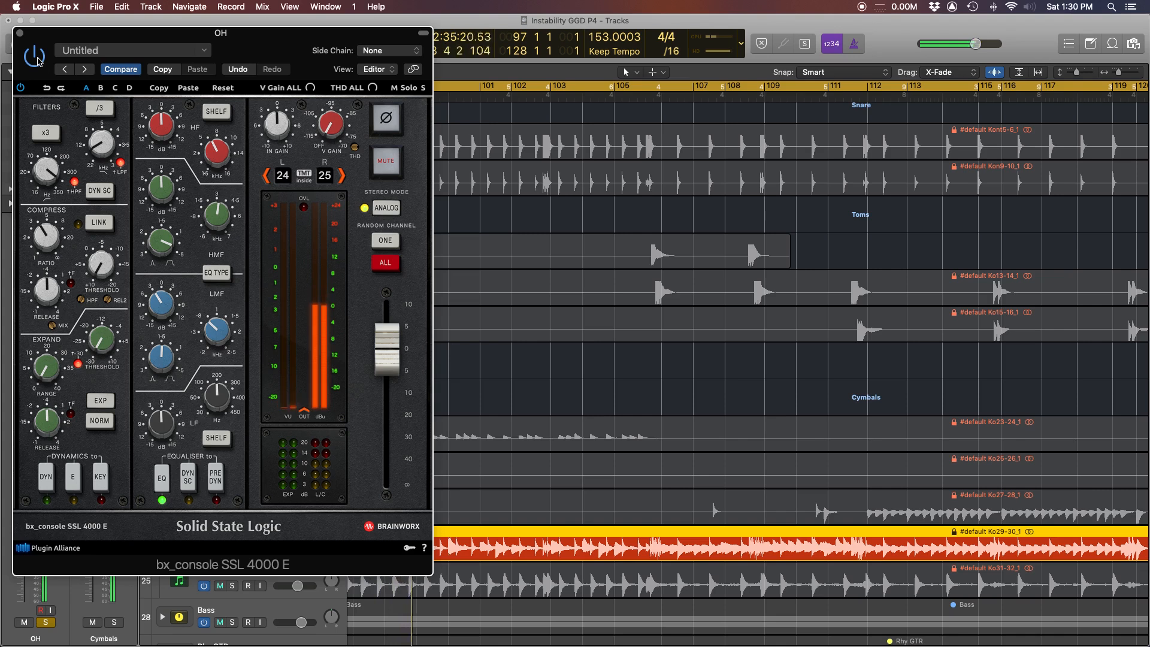
# Compare the OH track during playback with the SSL 4000 E console's processing bypassed and enabled
pyautogui.click(21, 90)
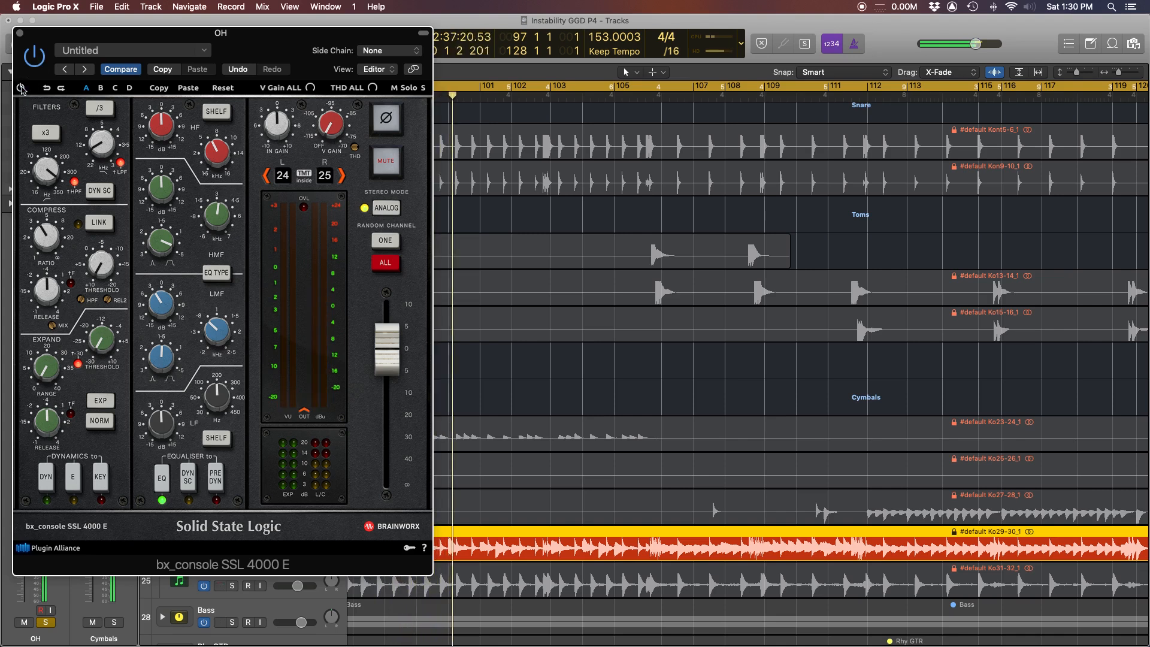
pyautogui.click(21, 89)
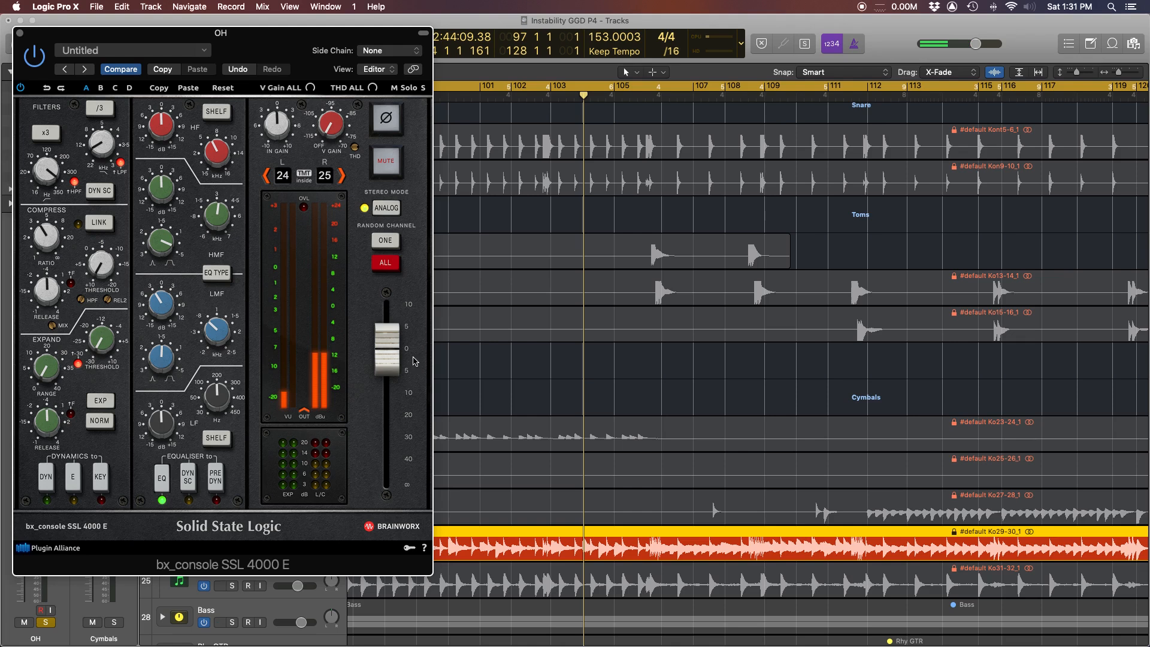
pyautogui.click(385, 354)
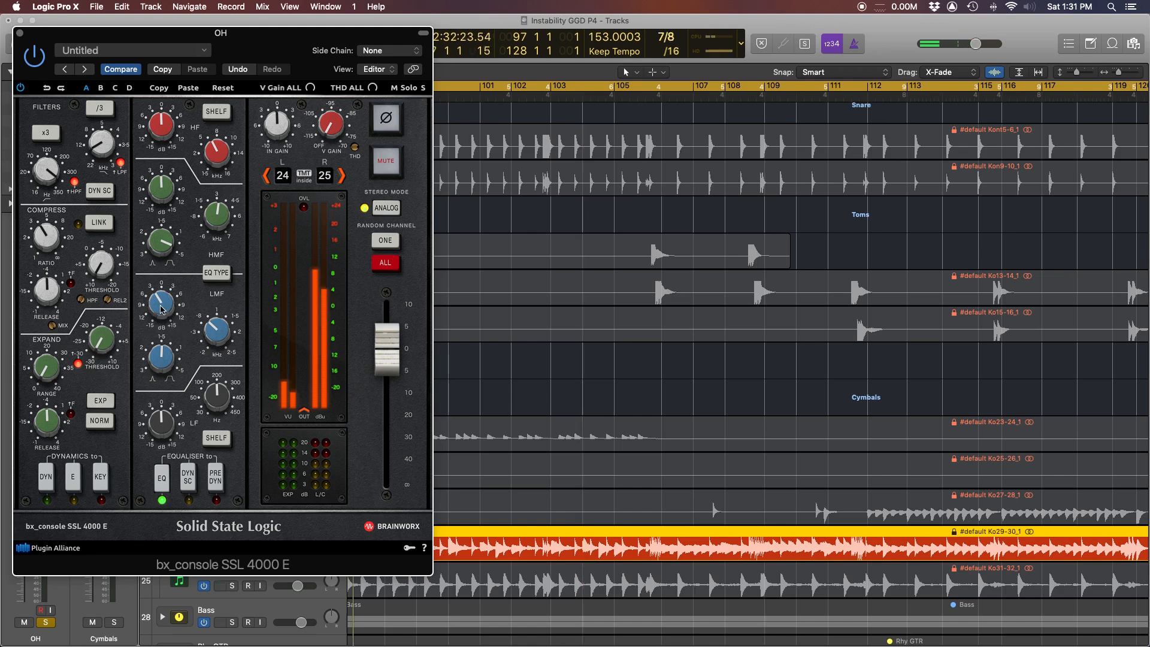
# Audition a boosted LMF gain on the OH console, return it to the original cut, and close the window with playback stopped
pyautogui.moveTo(170, 314); pyautogui.dragTo(159, 257)
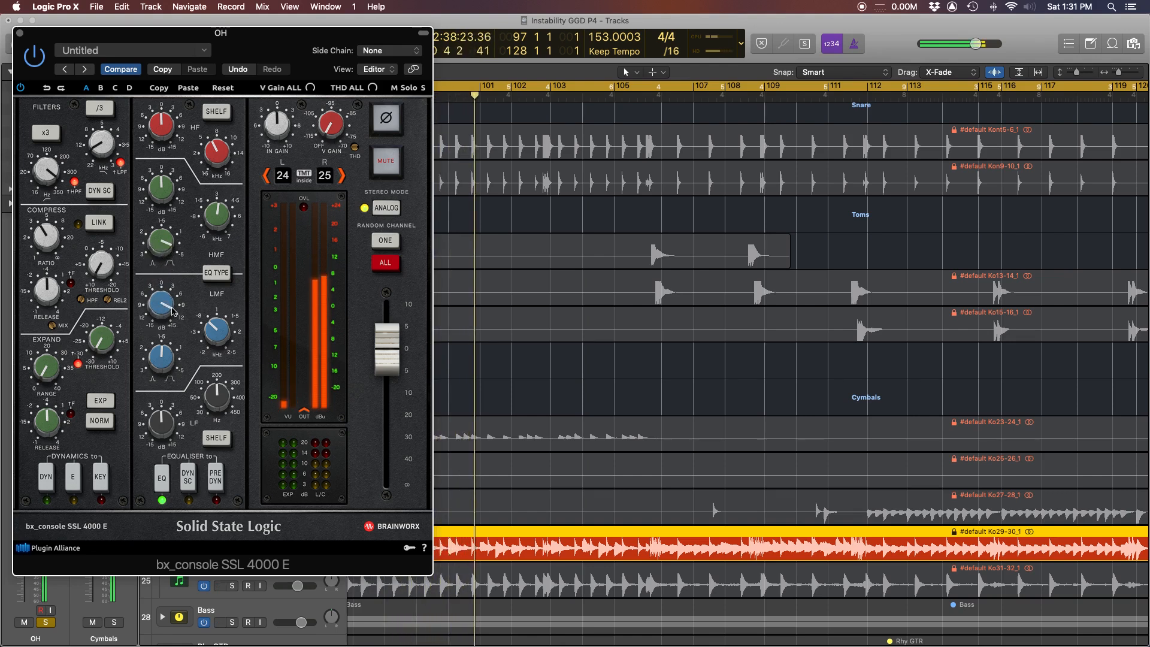
pyautogui.moveTo(159, 303); pyautogui.dragTo(162, 358)
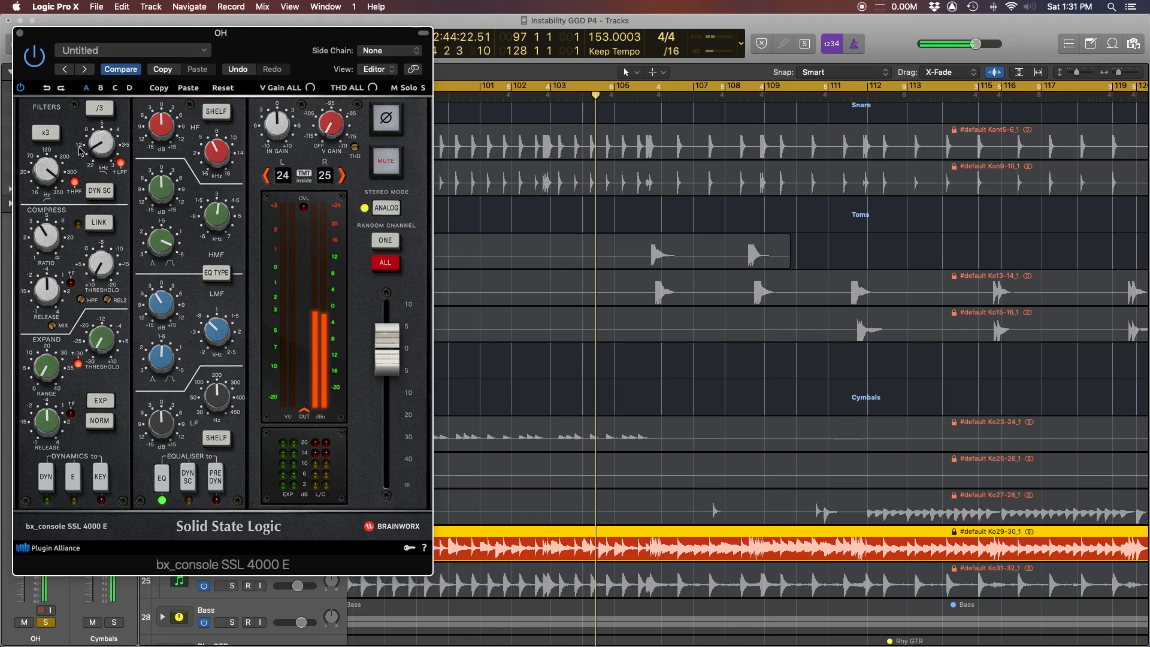
pyautogui.moveTo(160, 307)
pyautogui.mouseDown()
pyautogui.moveTo(153, 257)
pyautogui.moveTo(155, 306)
pyautogui.mouseUp()
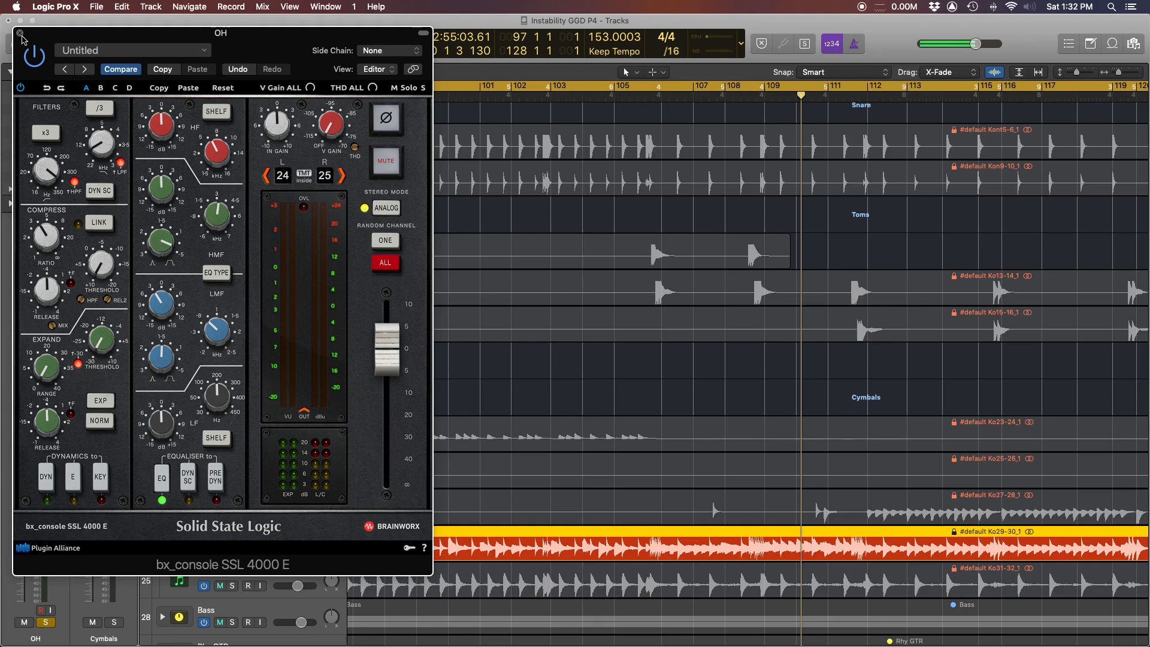
pyautogui.click(20, 33)
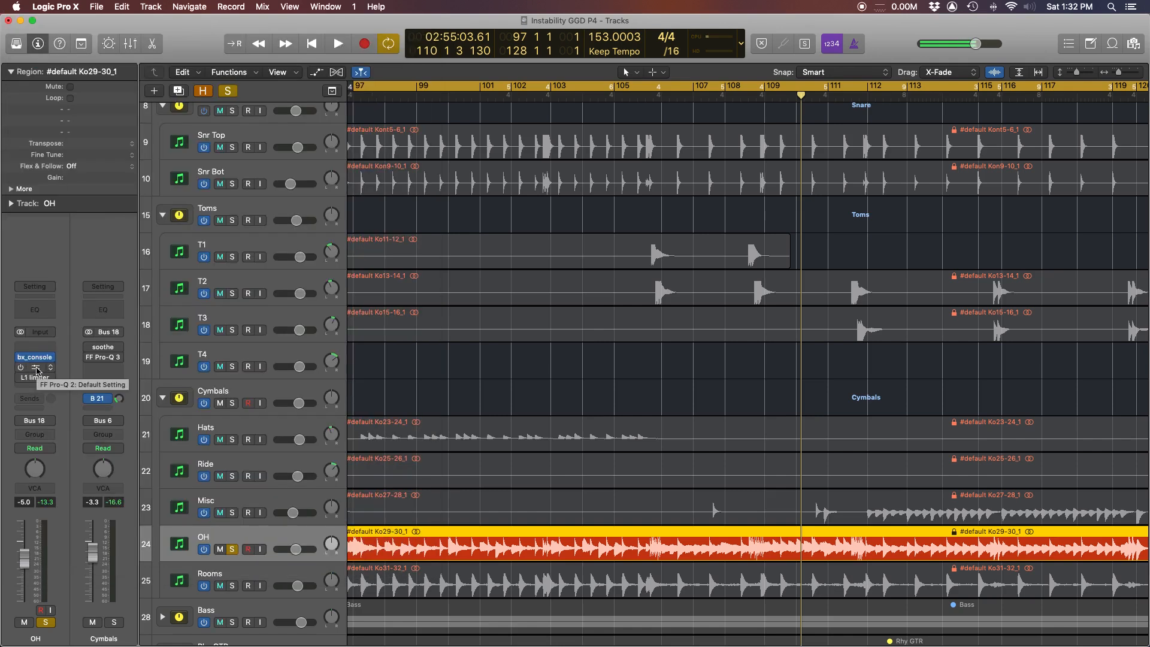
# Open the OH track's FF Pro-Q 2, check its two overlapping bell cuts, enable the plug-in and start playback
pyautogui.click(37, 370)
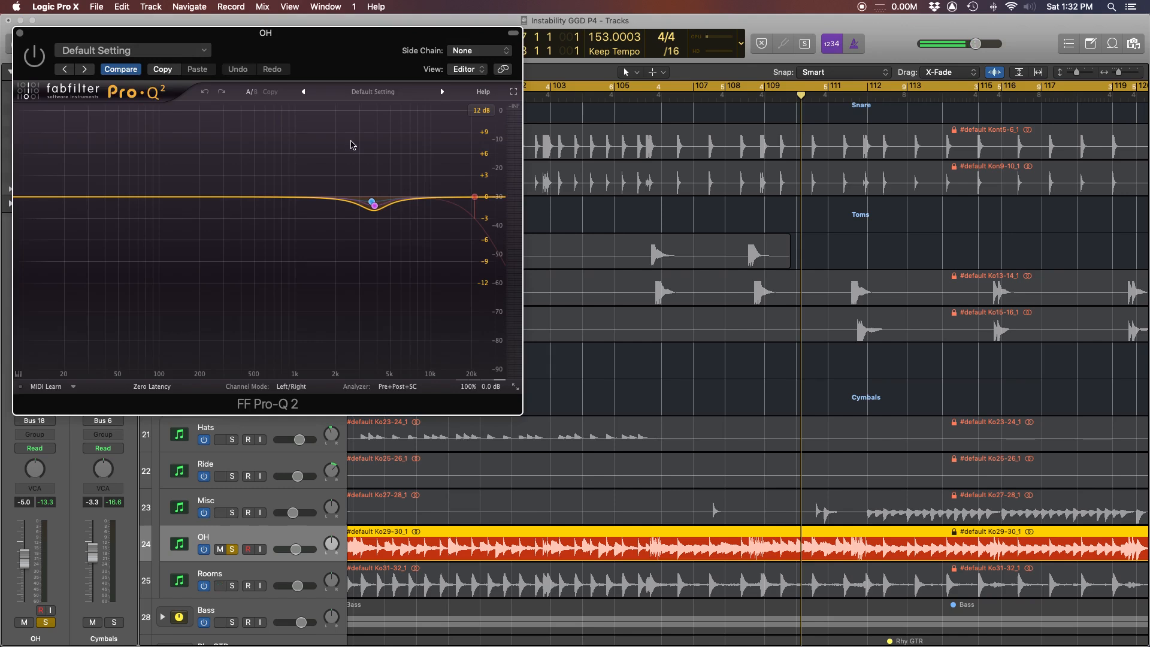
pyautogui.moveTo(367, 191)
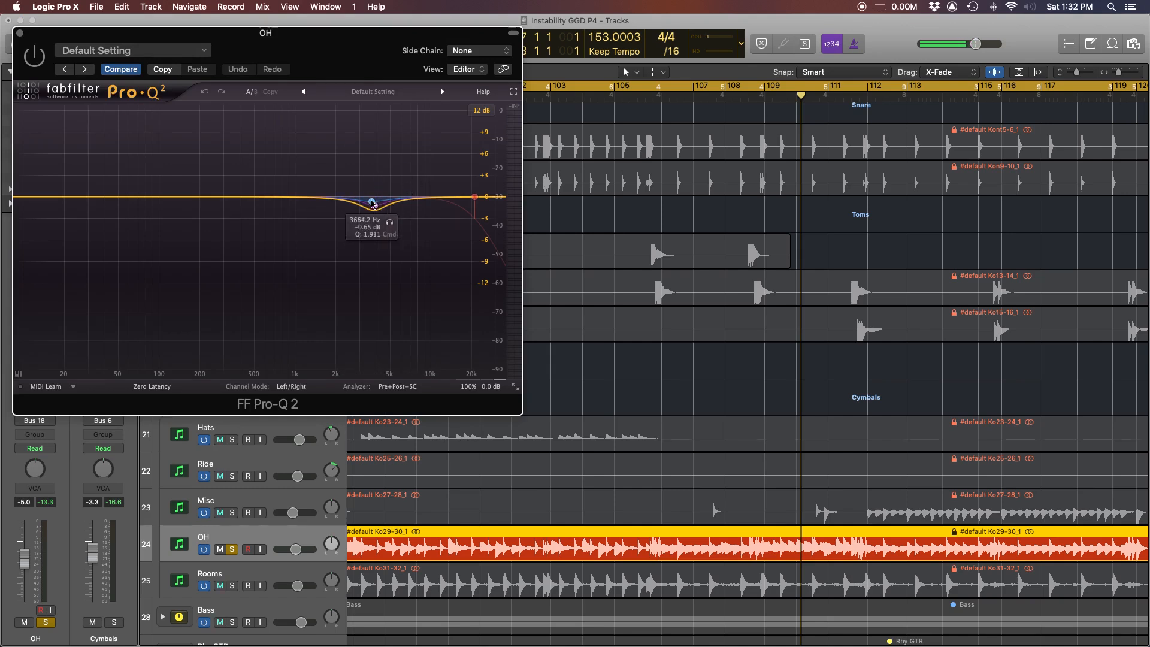
pyautogui.moveTo(373, 204); pyautogui.dragTo(376, 209)
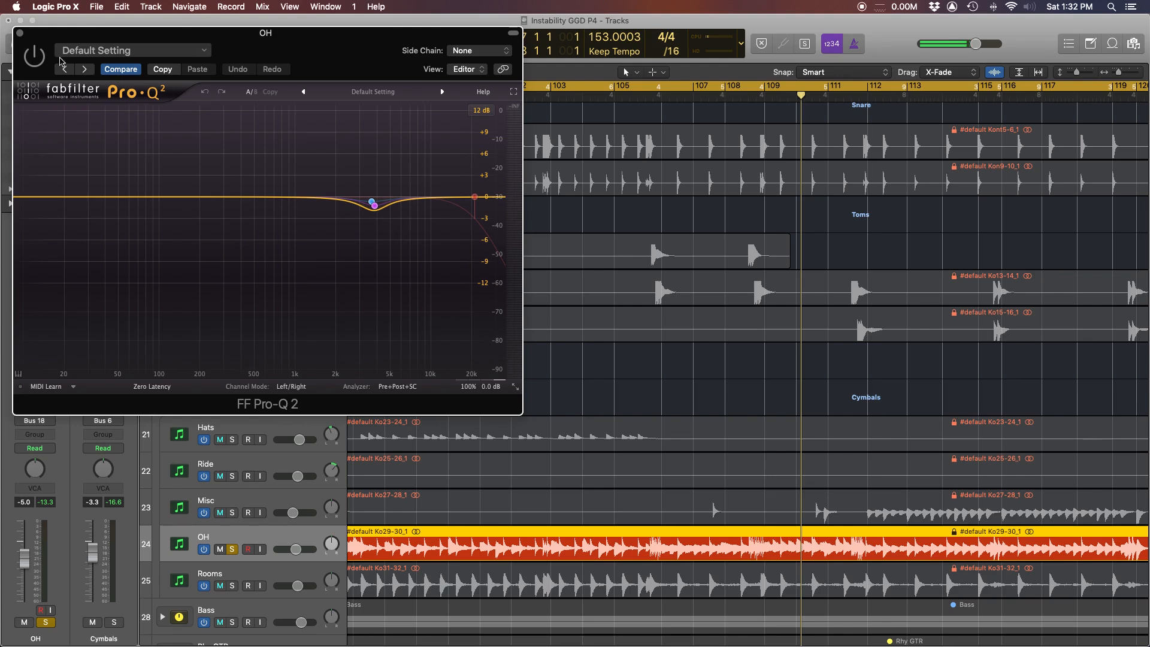
pyautogui.press('space')
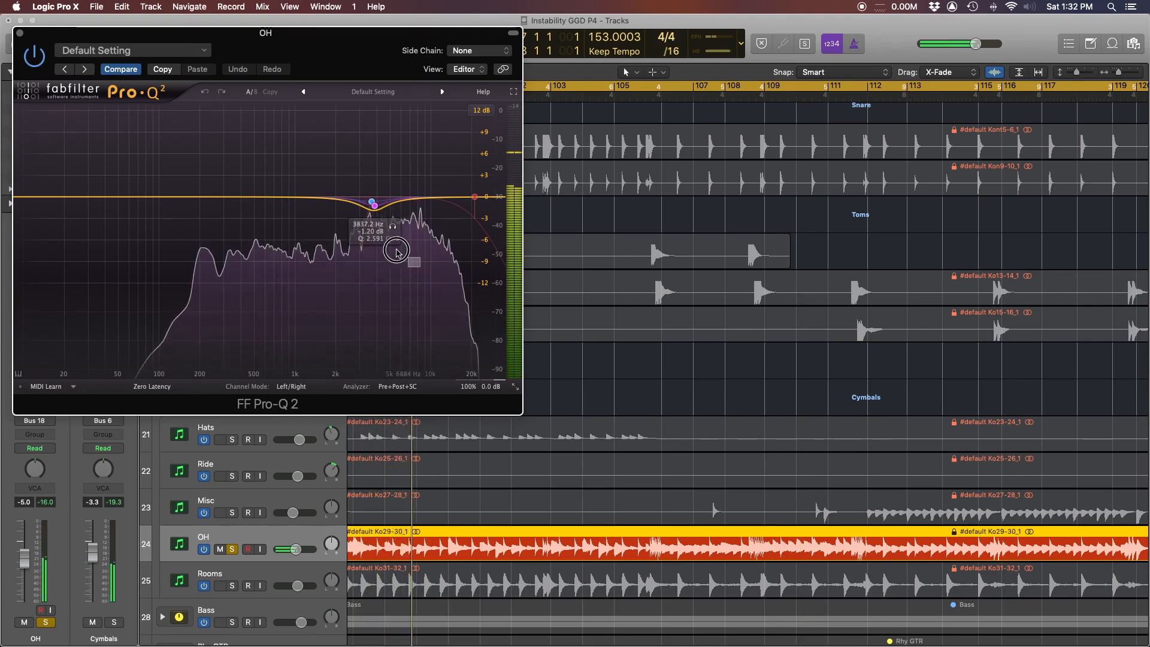
# Select both Pro-Q 2 bell bands, boost their gain to audition the problem area, restore the cuts, and close the window
pyautogui.moveTo(396, 250); pyautogui.dragTo(318, 161)
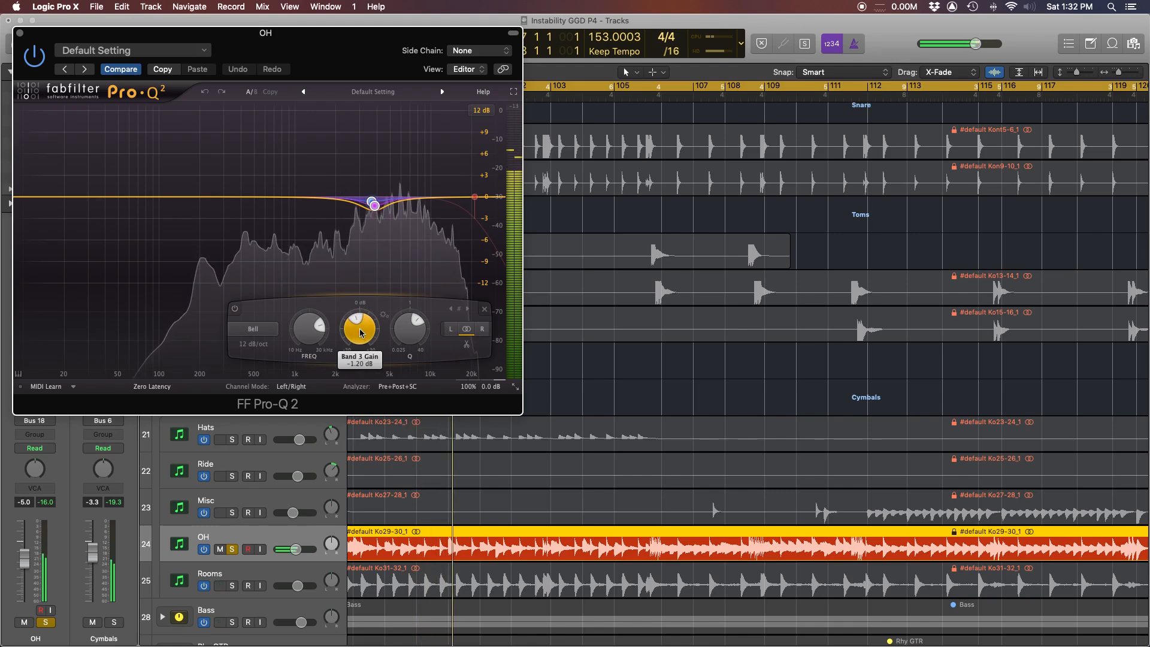
pyautogui.moveTo(360, 333); pyautogui.dragTo(360, 285)
pyautogui.press('space')
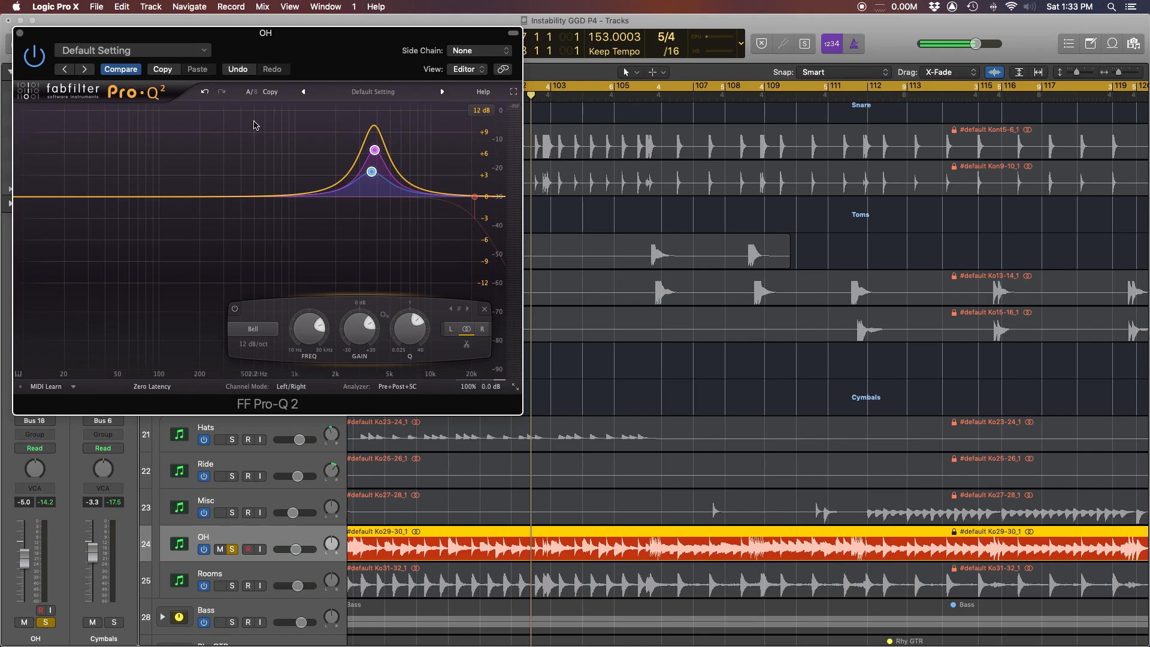
pyautogui.press('space')
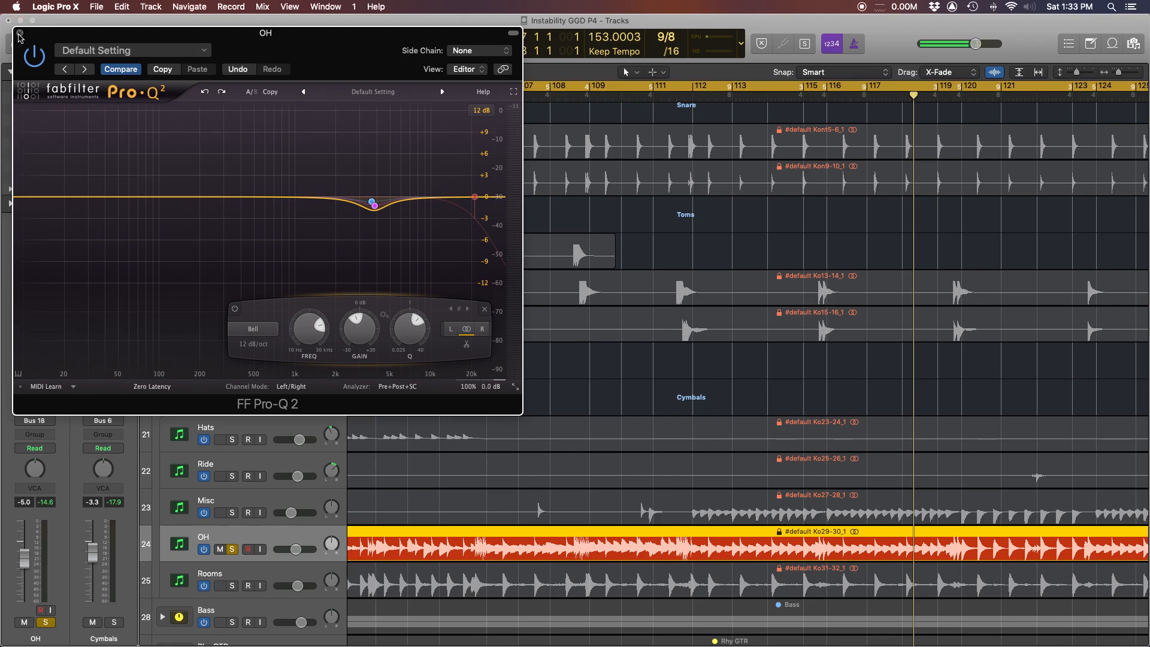
pyautogui.click(20, 34)
# Open and enable the OH track's L1 limiter, play the overheads from bar 97 and a later passage, stop, and close it
pyautogui.click(34, 378)
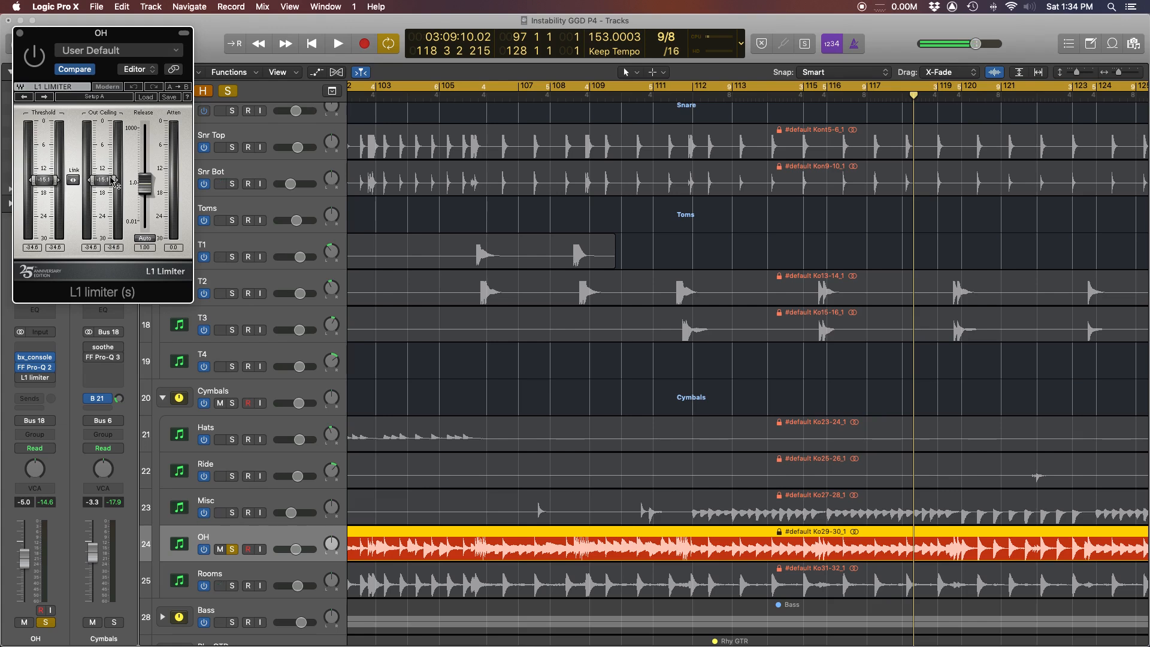
pyautogui.hscroll(-10, 592, 302)
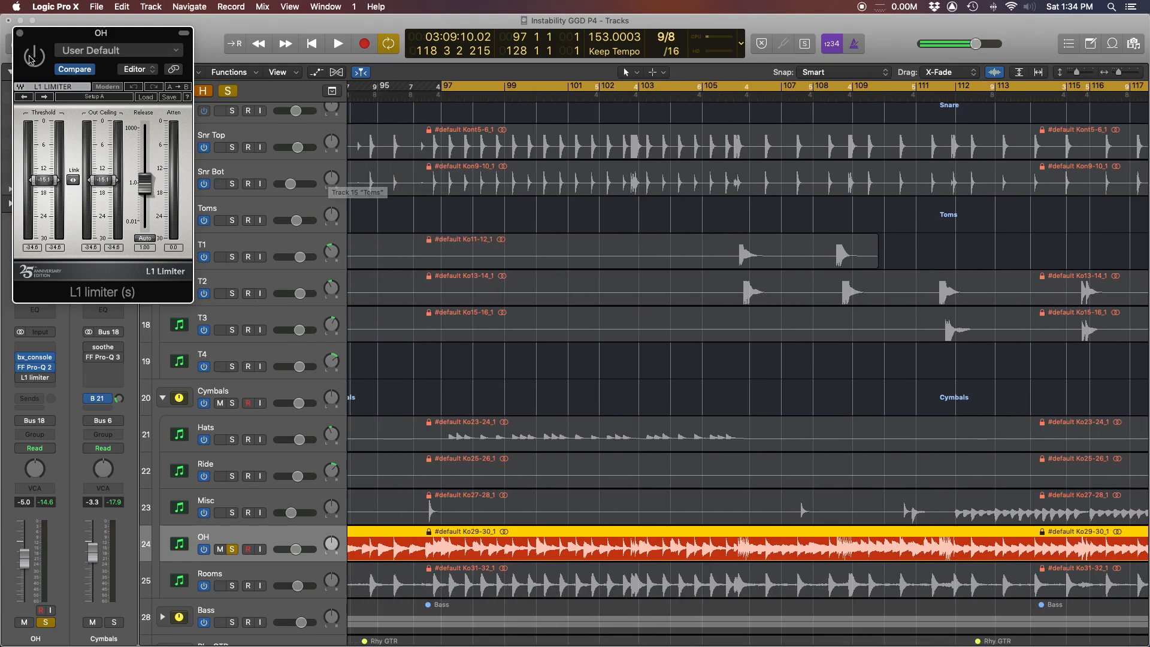
pyautogui.press('space')
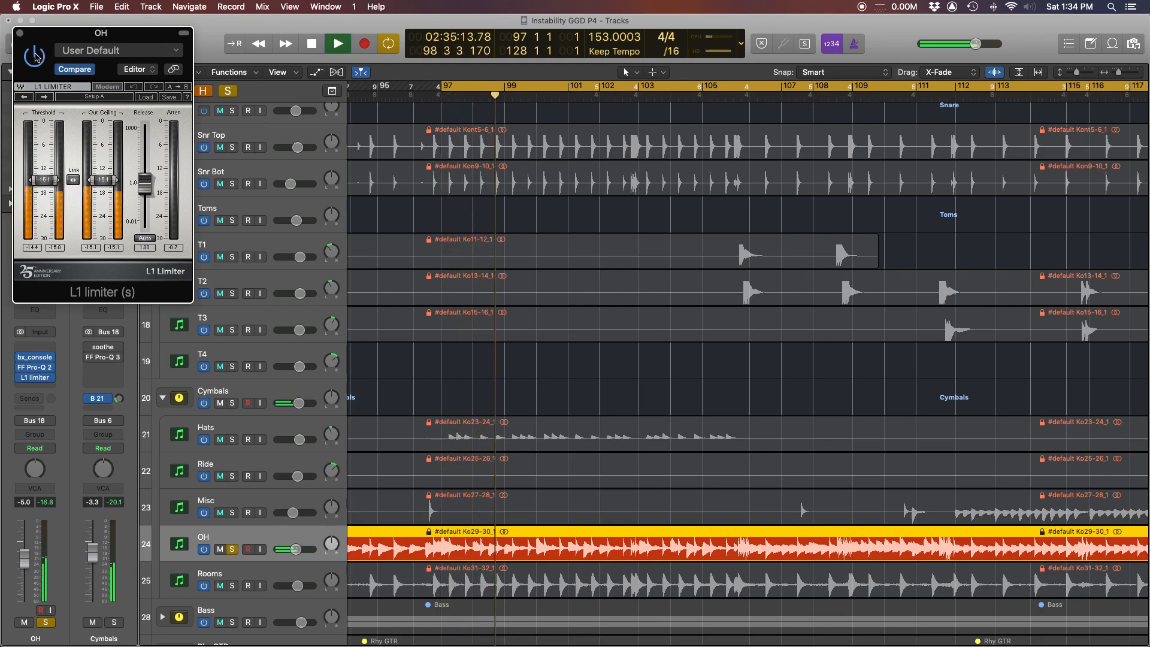
pyautogui.hscroll(5, 535, 196)
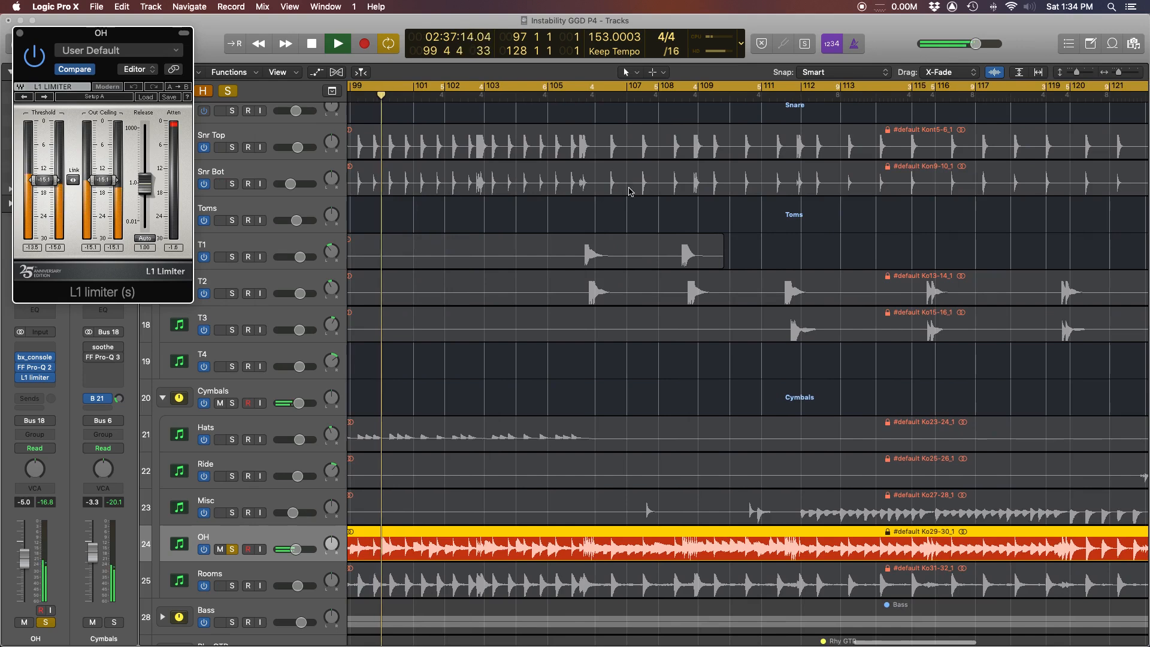
pyautogui.click(572, 96)
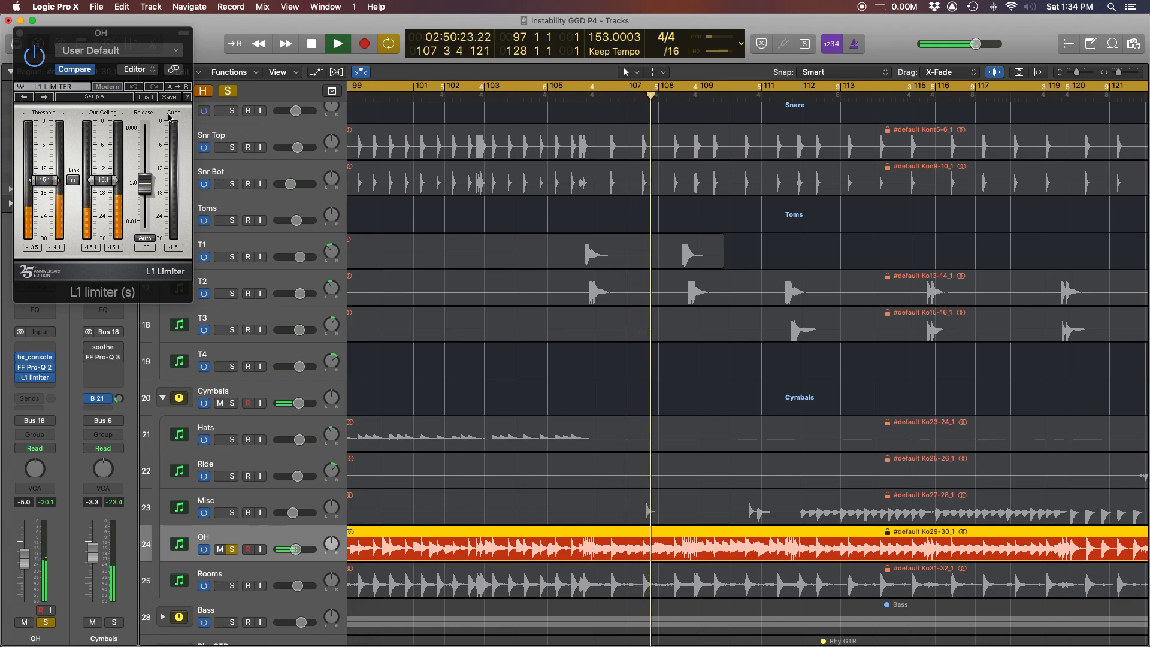
pyautogui.press('space')
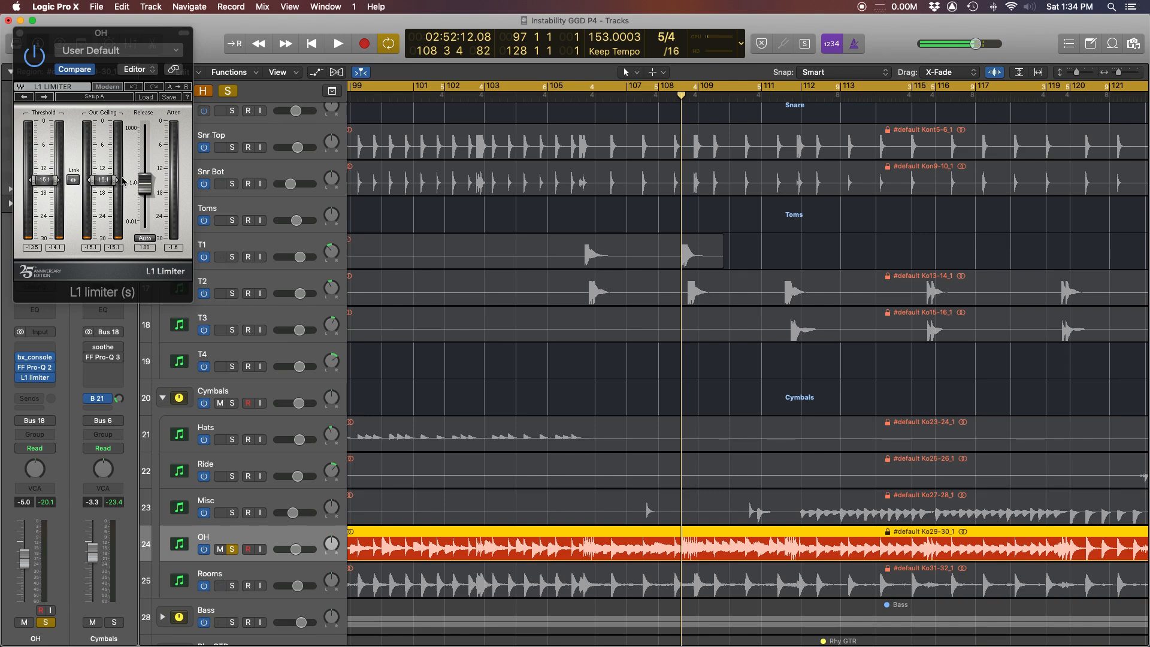
pyautogui.click(19, 33)
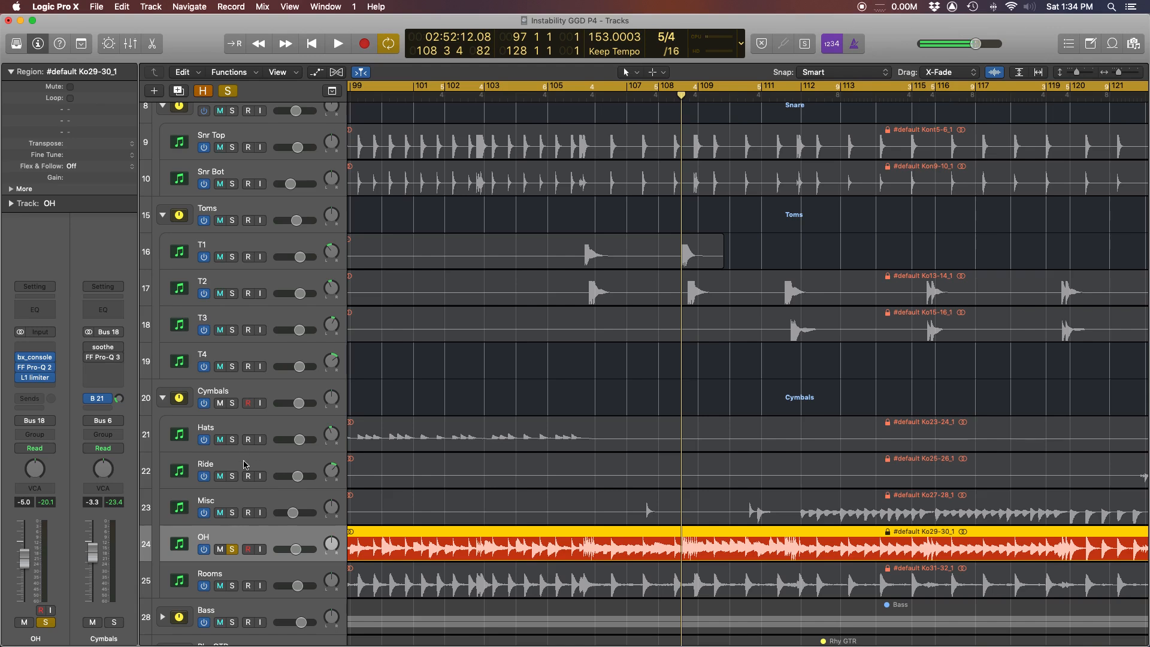
# Solo the Hats, Ride and Misc tracks alongside the already soloed OH track
pyautogui.click(232, 440)
pyautogui.click(233, 477)
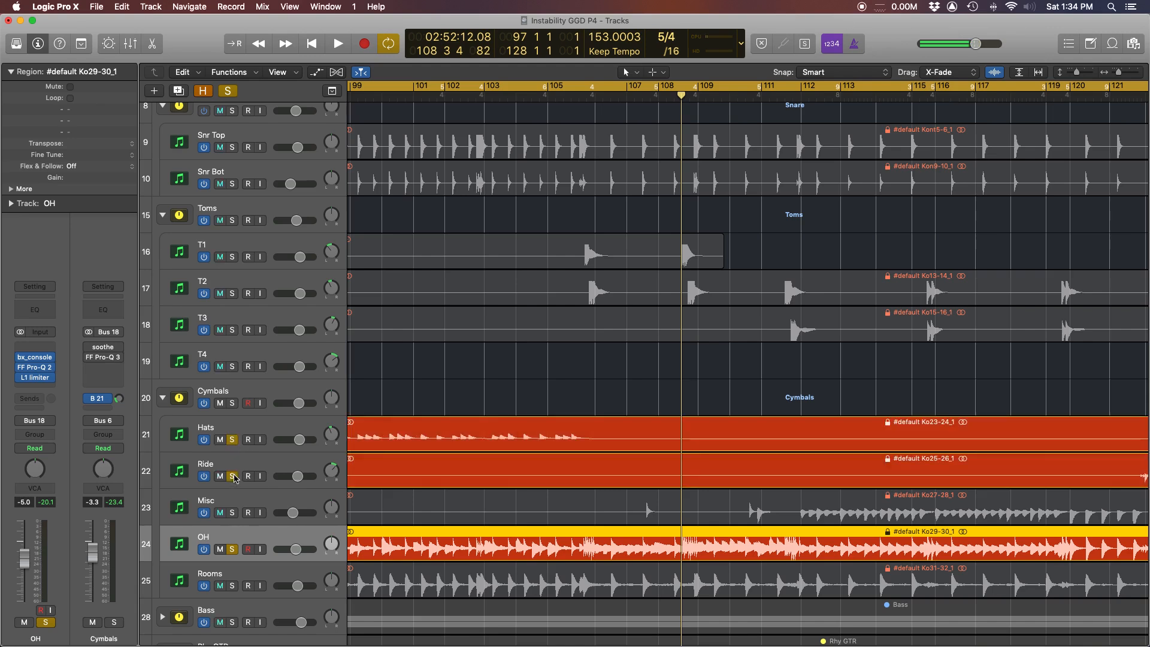
pyautogui.click(232, 512)
# Play the soloed cymbal tracks together from bar 97, about bar 110 and about bar 119, and stop playback
pyautogui.hscroll(-3, 539, 495)
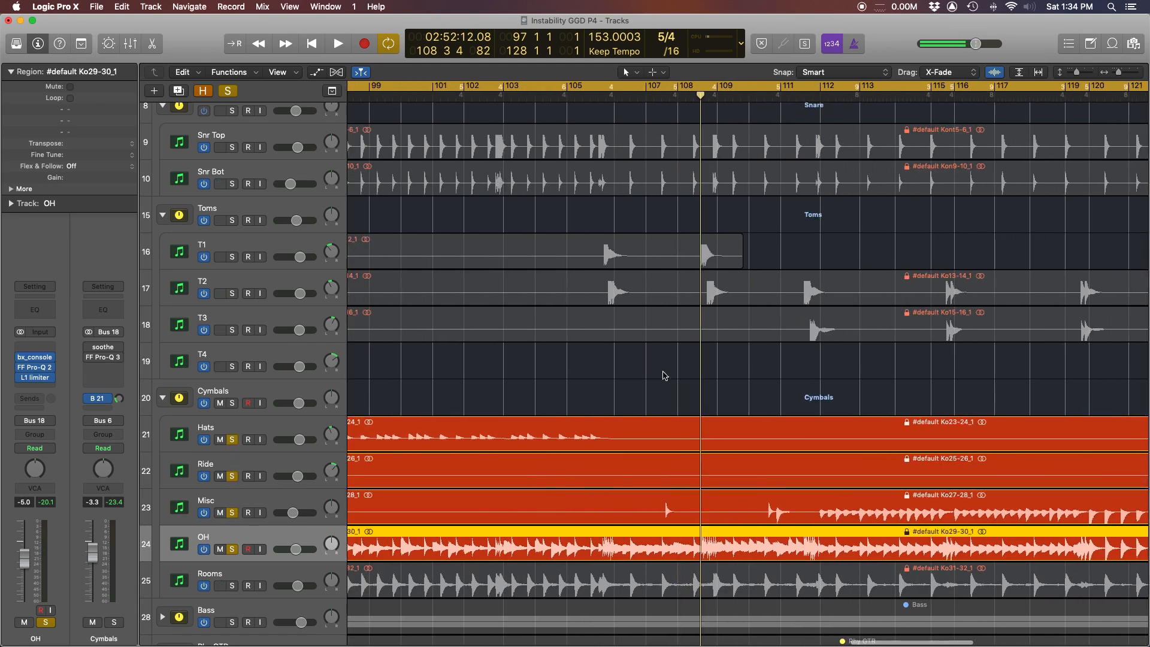
pyautogui.hscroll(-10, 513, 384)
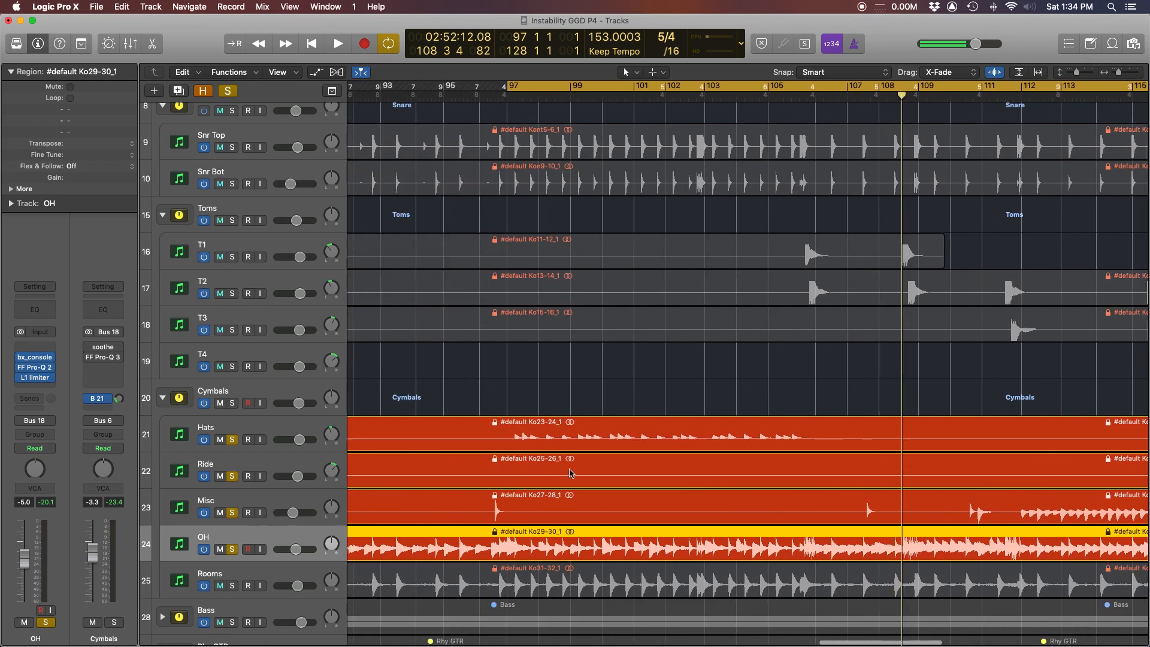
pyautogui.press('space')
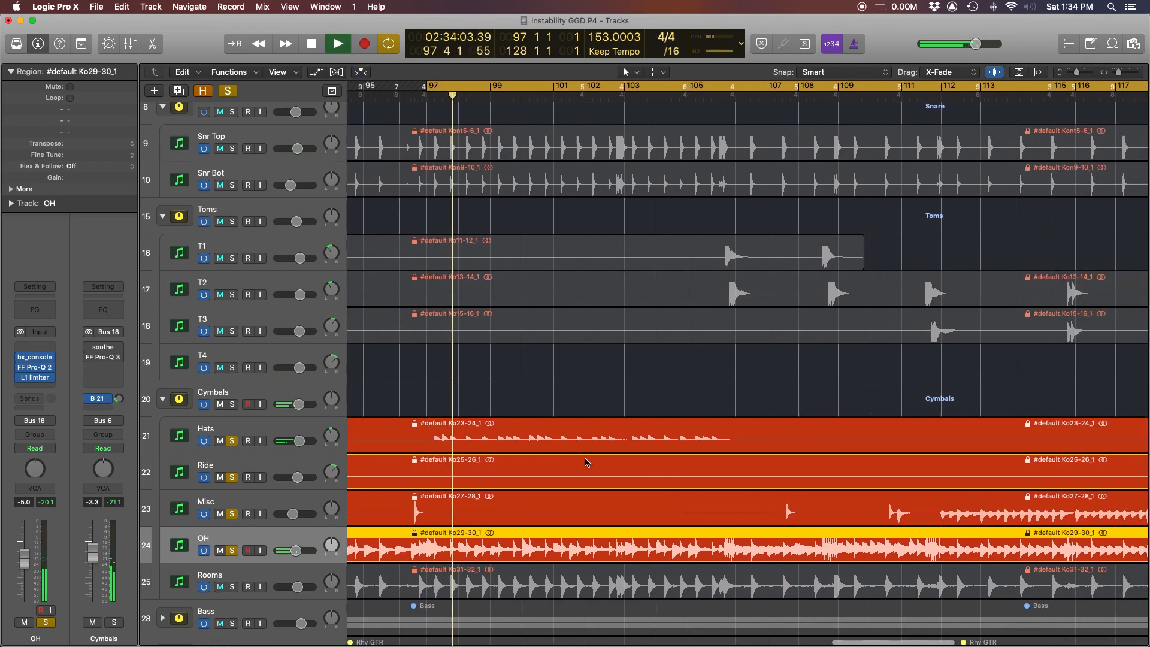
pyautogui.hscroll(7, 582, 460)
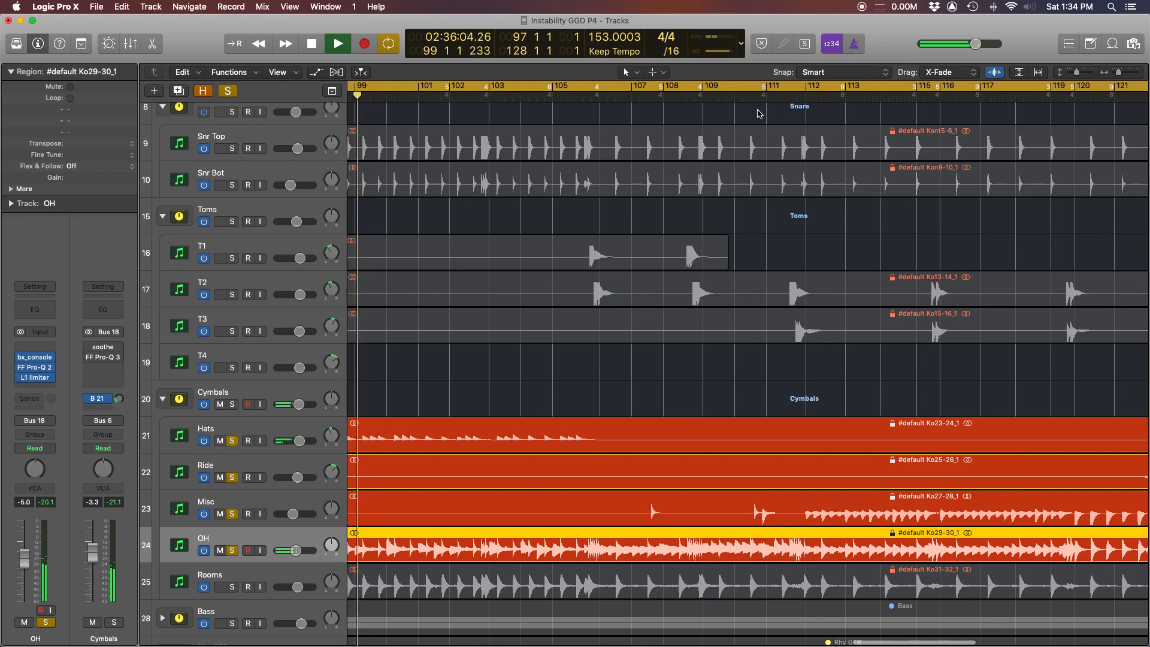
pyautogui.click(729, 100)
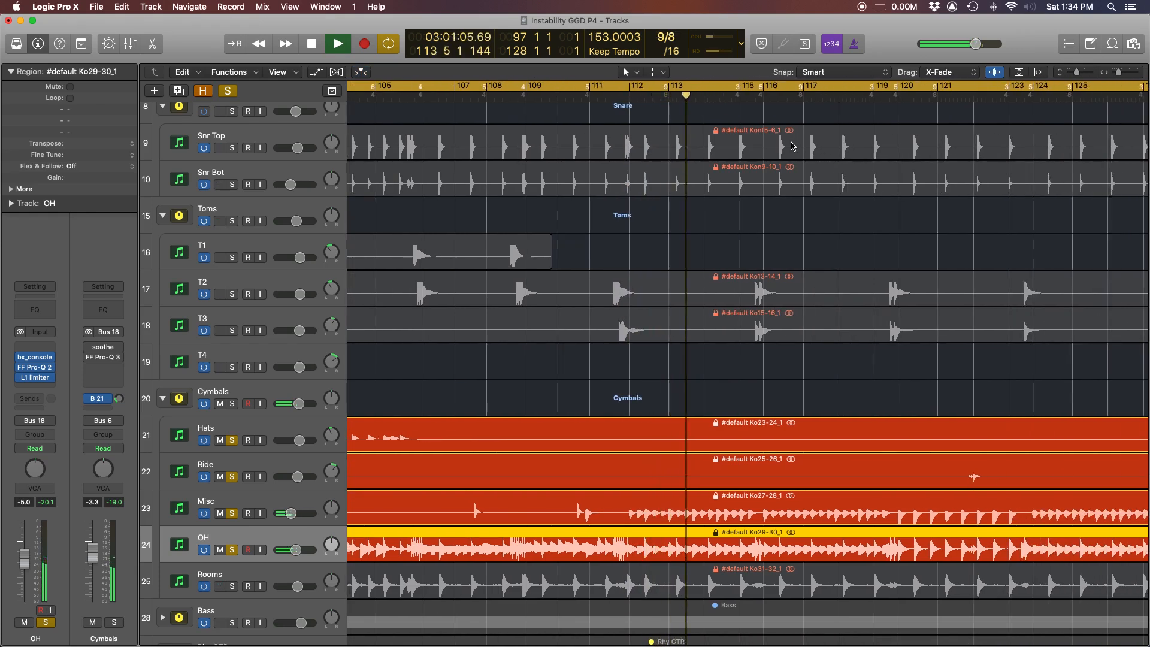
pyautogui.hscroll(5, 781, 251)
pyautogui.click(567, 97)
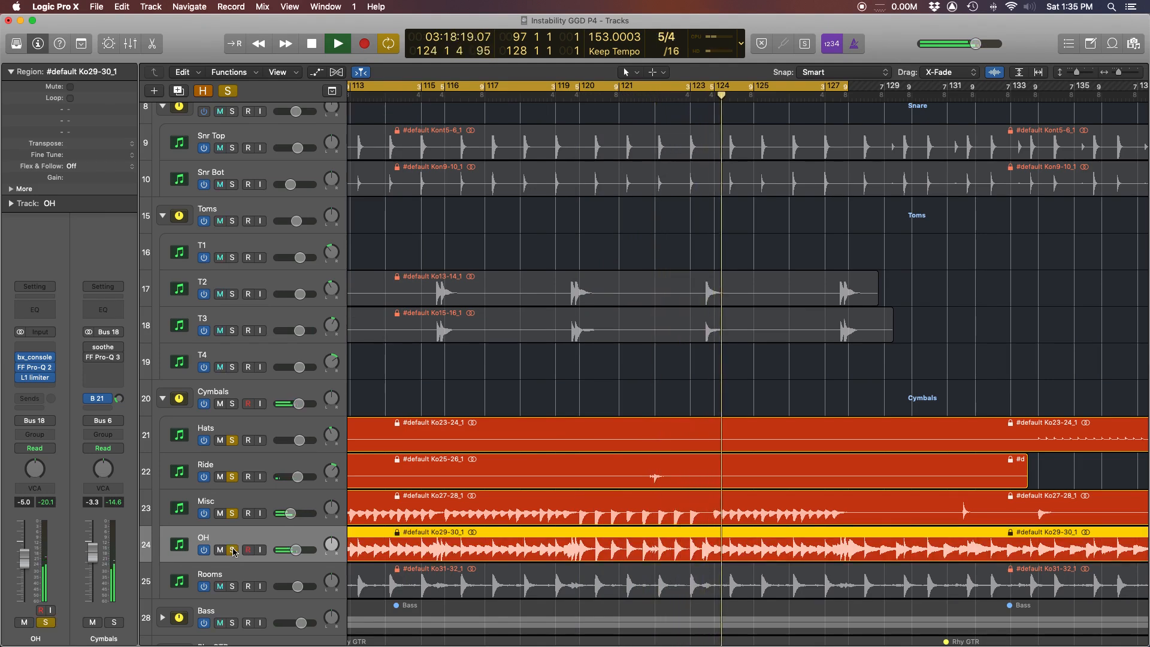
pyautogui.press('space')
# Solo the Drums Full stack and mute the Rooms track
pyautogui.hscroll(-10, 372, 365)
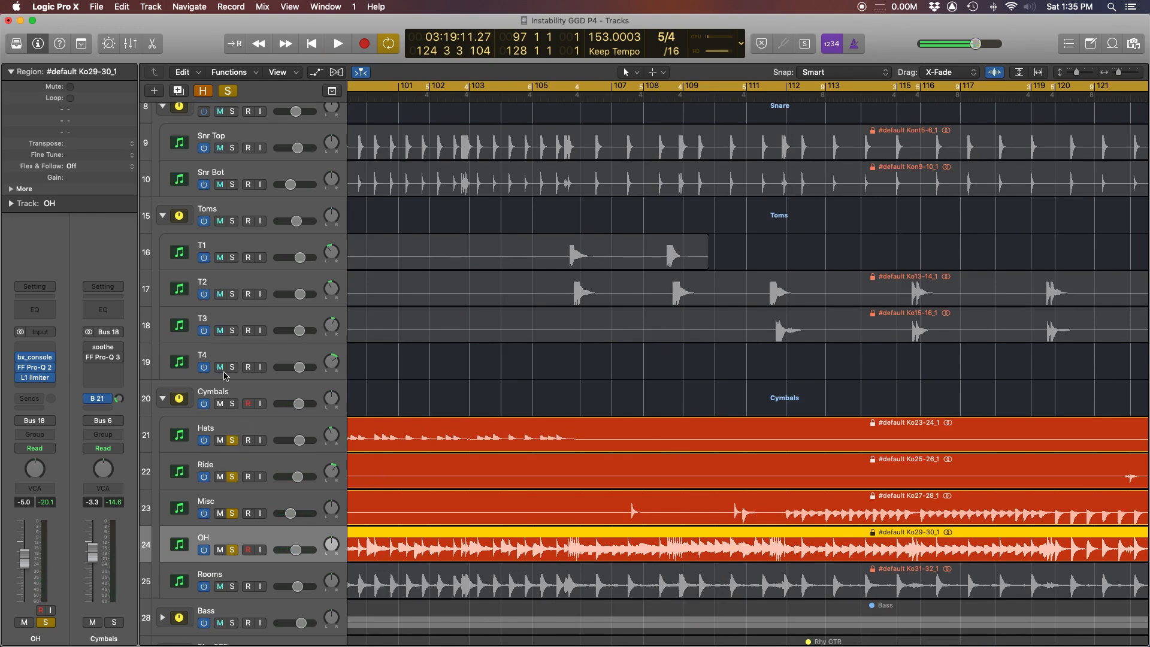
pyautogui.scroll(5, 226, 375)
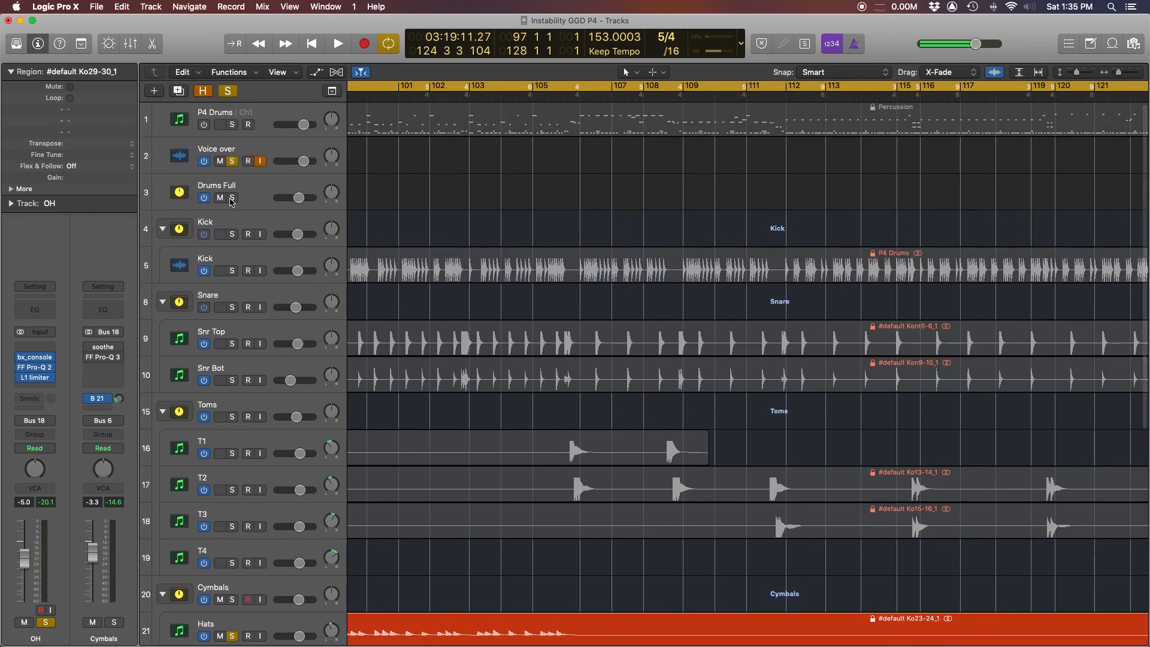
pyautogui.click(232, 198)
pyautogui.scroll(-5, 252, 403)
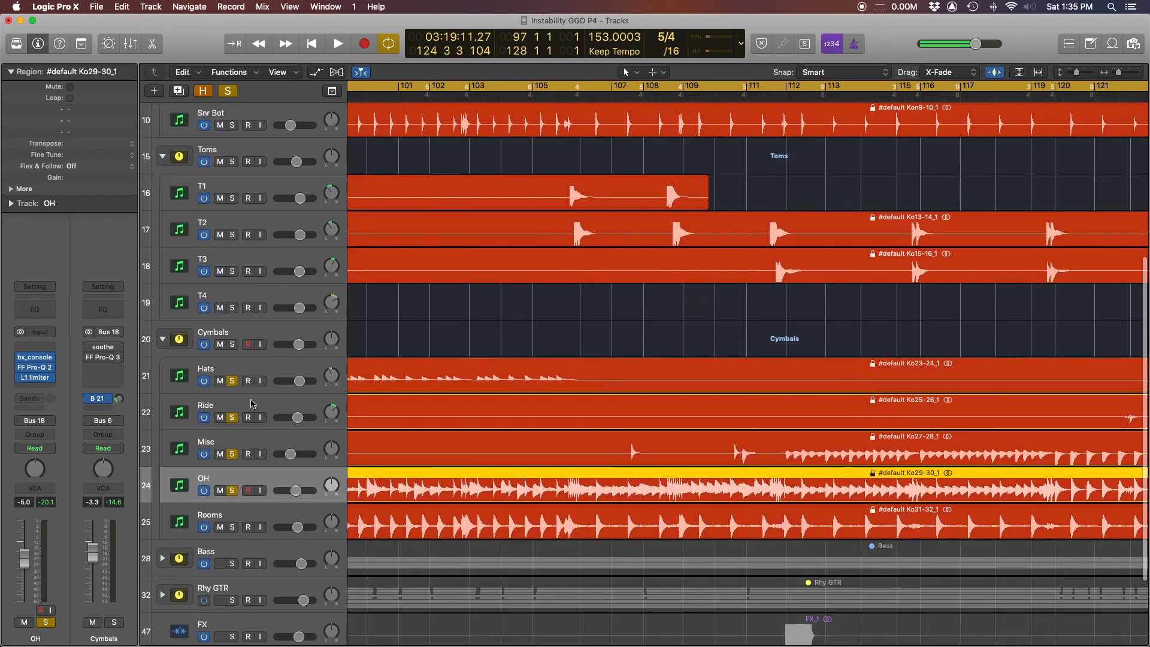
pyautogui.click(220, 527)
pyautogui.hscroll(2, 463, 375)
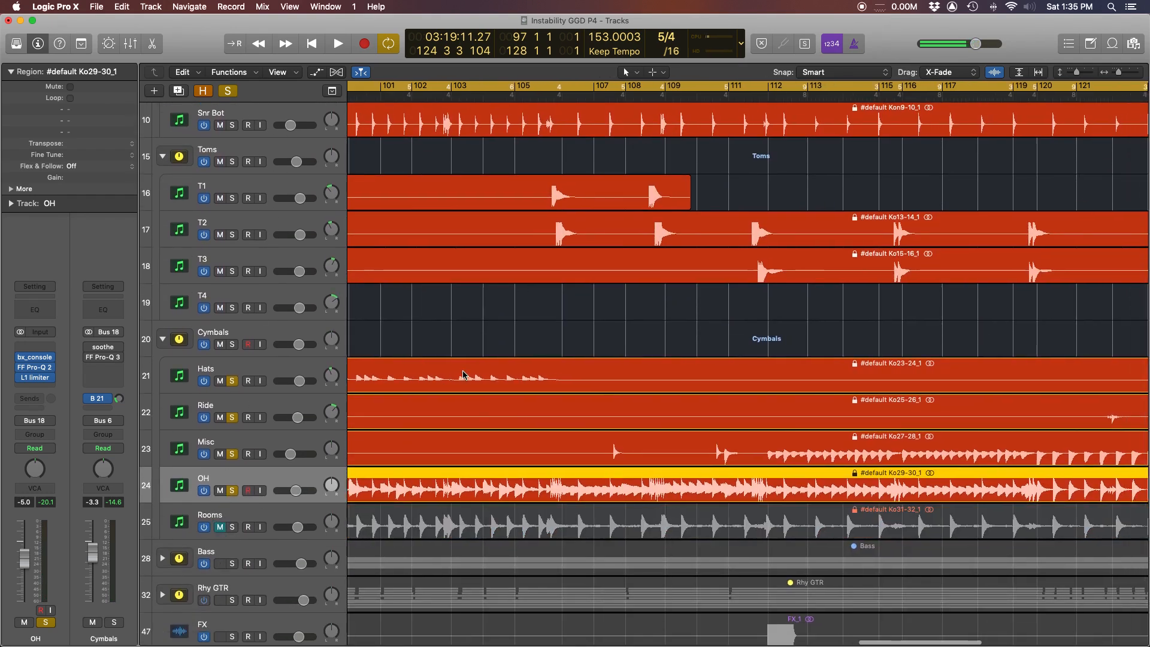
# Play the full drum mix without the Rooms track from bar 97
pyautogui.scroll(4, 511, 424)
pyautogui.hscroll(-4, 511, 424)
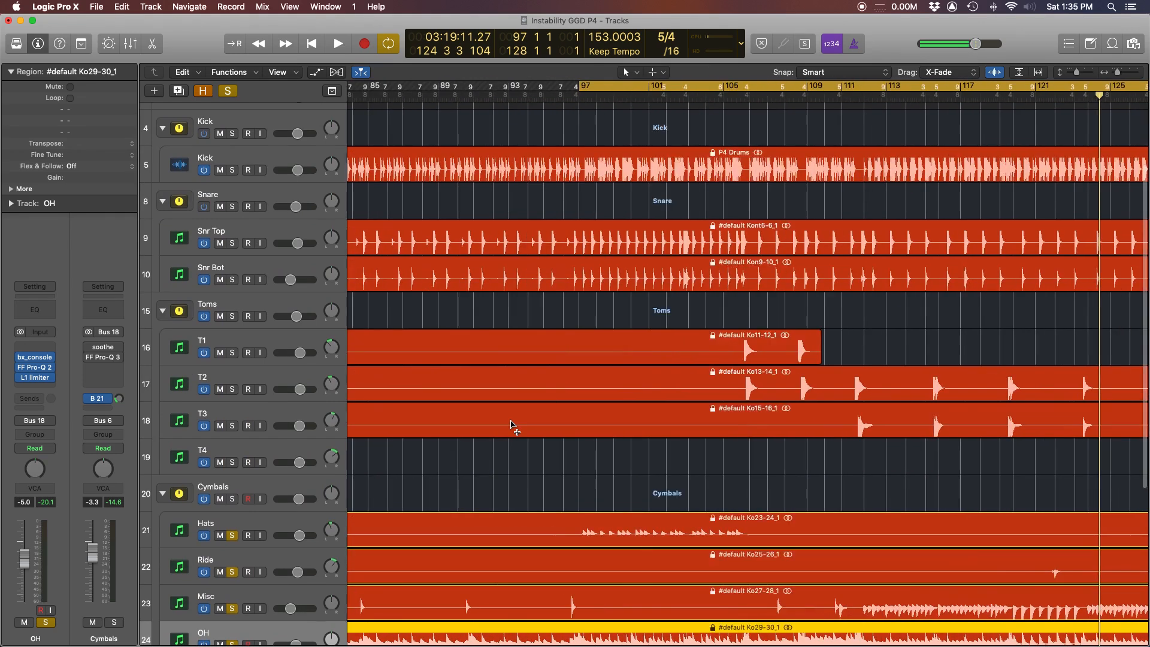
pyautogui.press('space')
pyautogui.hscroll(3, 511, 424)
pyautogui.scroll(-1, 512, 426)
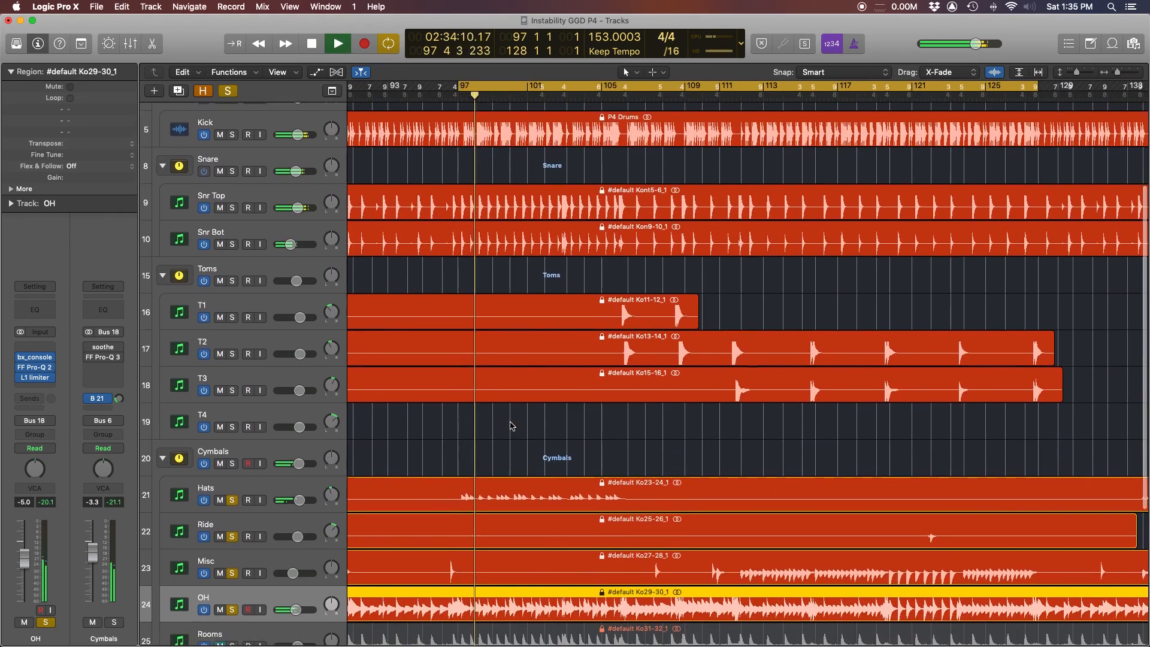
pyautogui.scroll(-2, 512, 426)
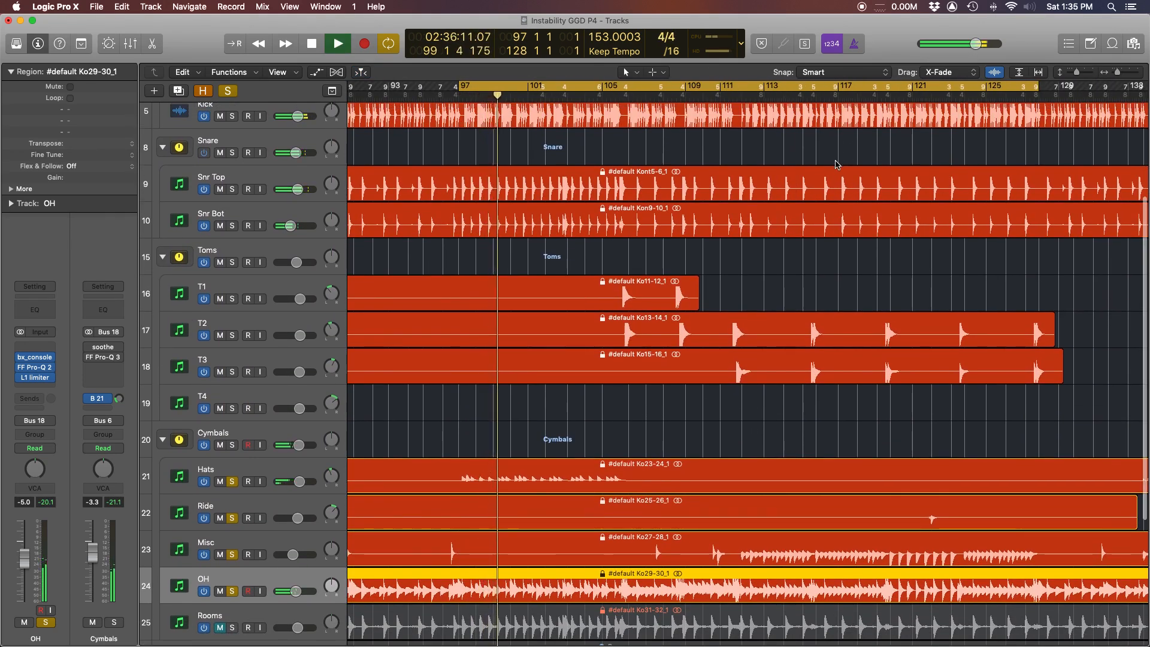
# Continue playing the full drum mix without the Rooms track from about bar 105 and stop playback
pyautogui.click(610, 94)
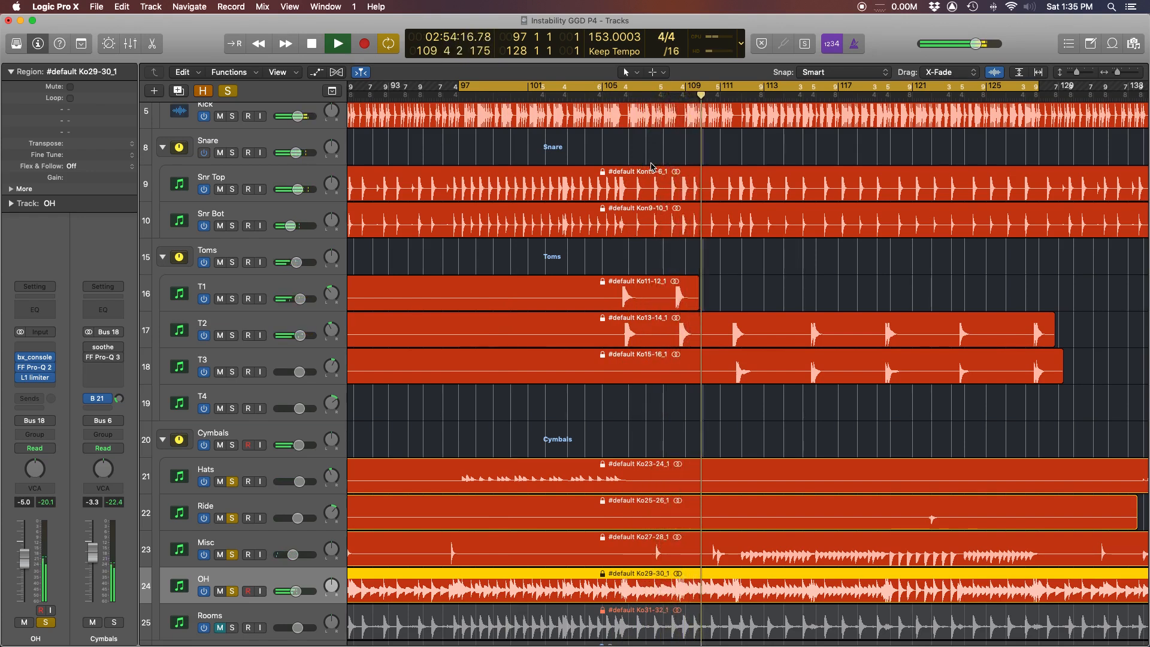
pyautogui.press('space')
# Unsolo the Drums Full stack and the OH, Misc, Ride and Hats tracks
pyautogui.scroll(4, 271, 246)
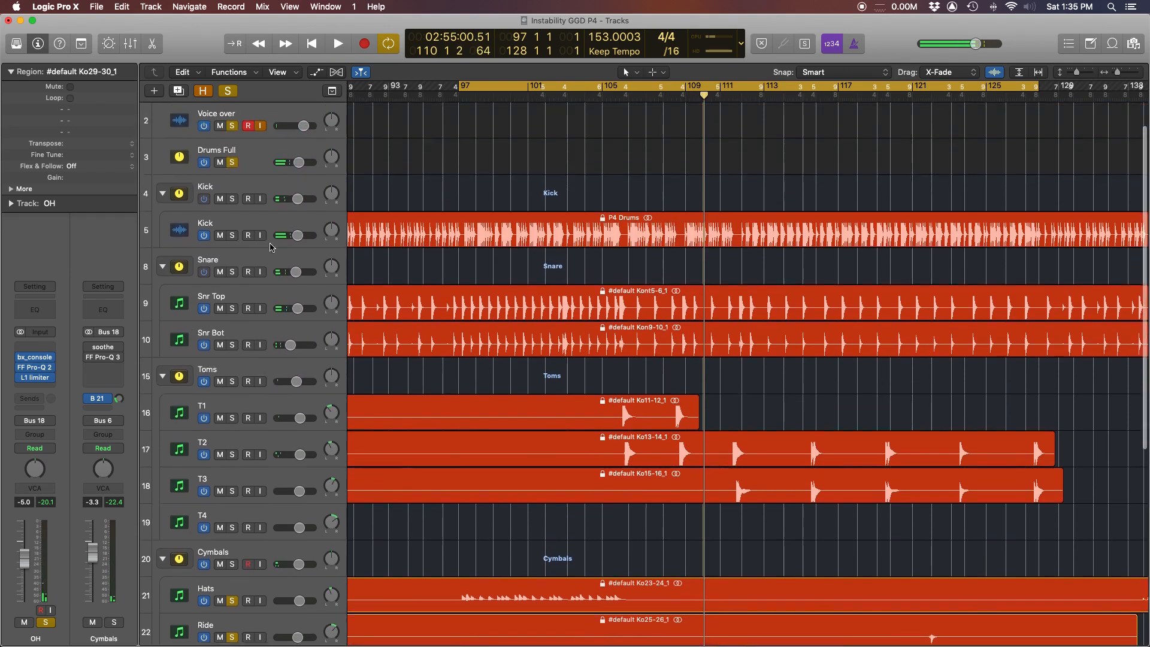
pyautogui.scroll(1, 271, 247)
pyautogui.click(231, 193)
pyautogui.scroll(-8, 232, 193)
pyautogui.click(231, 460)
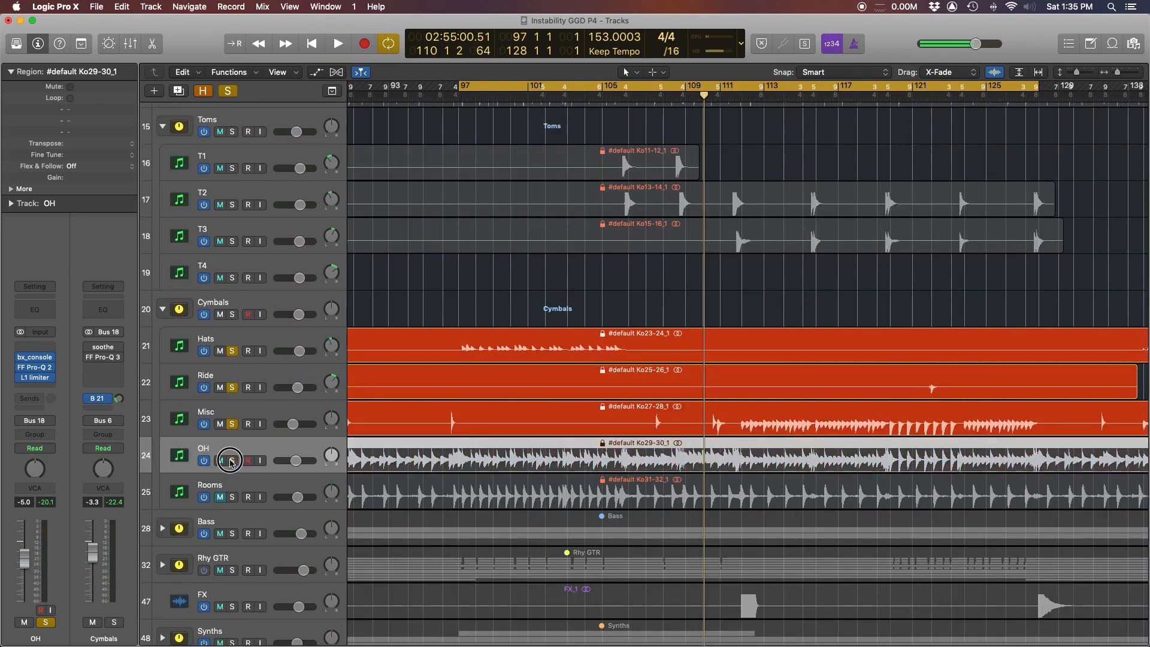
pyautogui.click(232, 424)
pyautogui.click(232, 387)
pyautogui.click(232, 351)
# Unmute the Rooms track and solo it
pyautogui.click(222, 496)
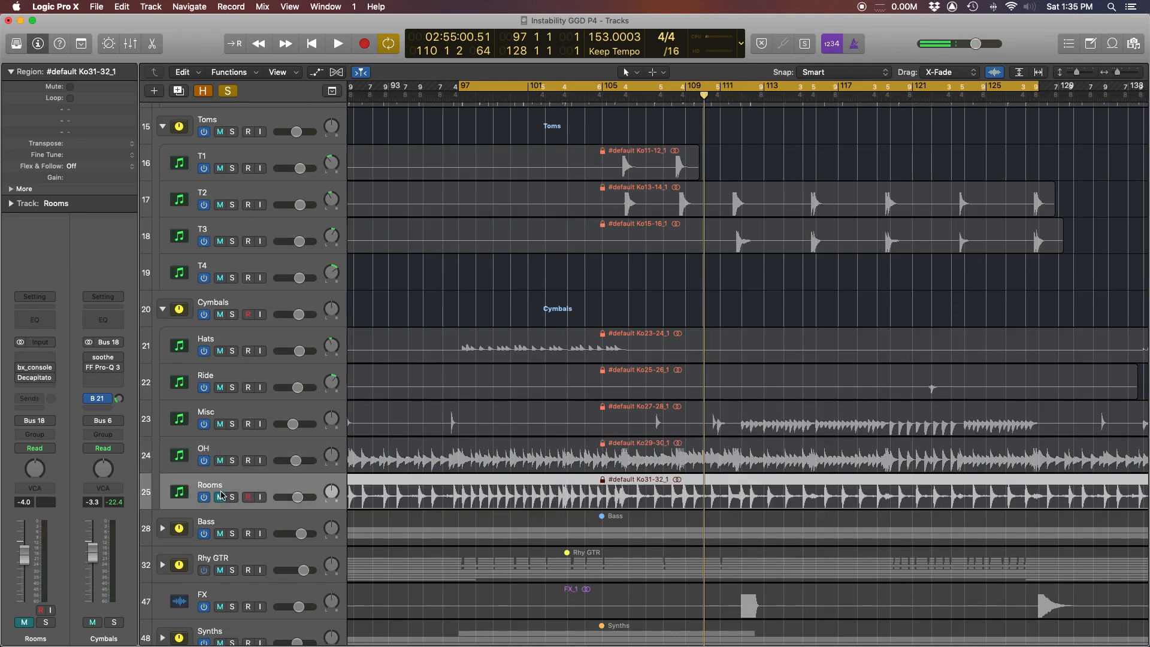
pyautogui.click(221, 497)
pyautogui.click(231, 497)
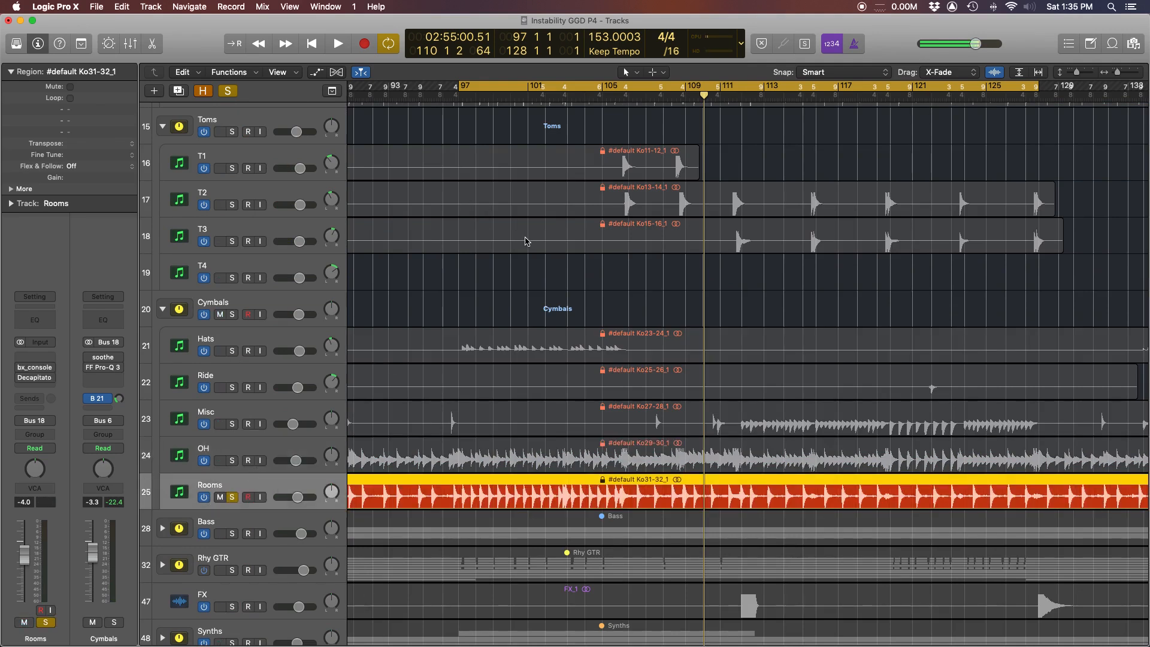
# Play the soloed Rooms track from bar 97 and from about bar 111, and stop playback
pyautogui.hscroll(1, 525, 242)
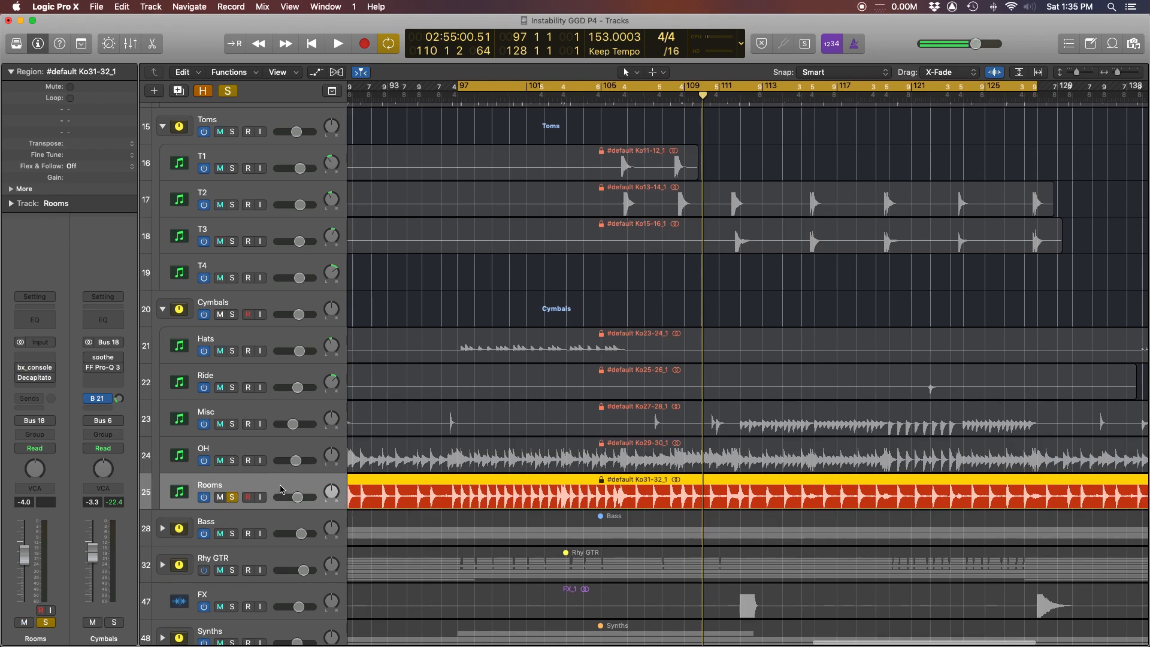
pyautogui.hscroll(3, 544, 370)
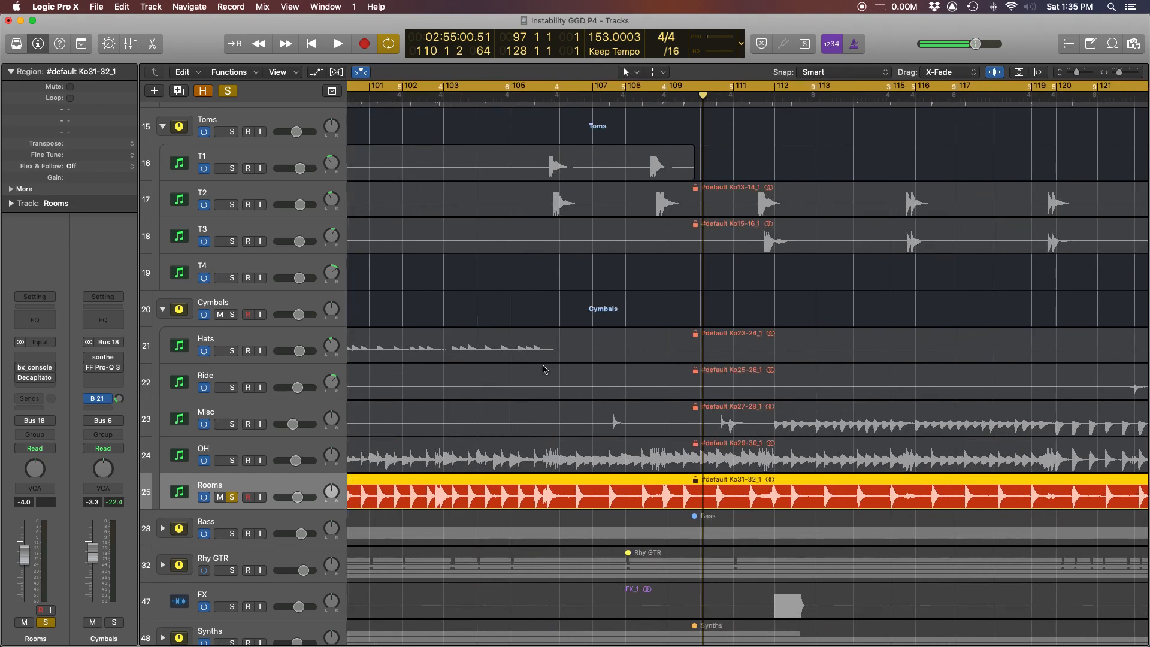
pyautogui.hscroll(-4, 527, 390)
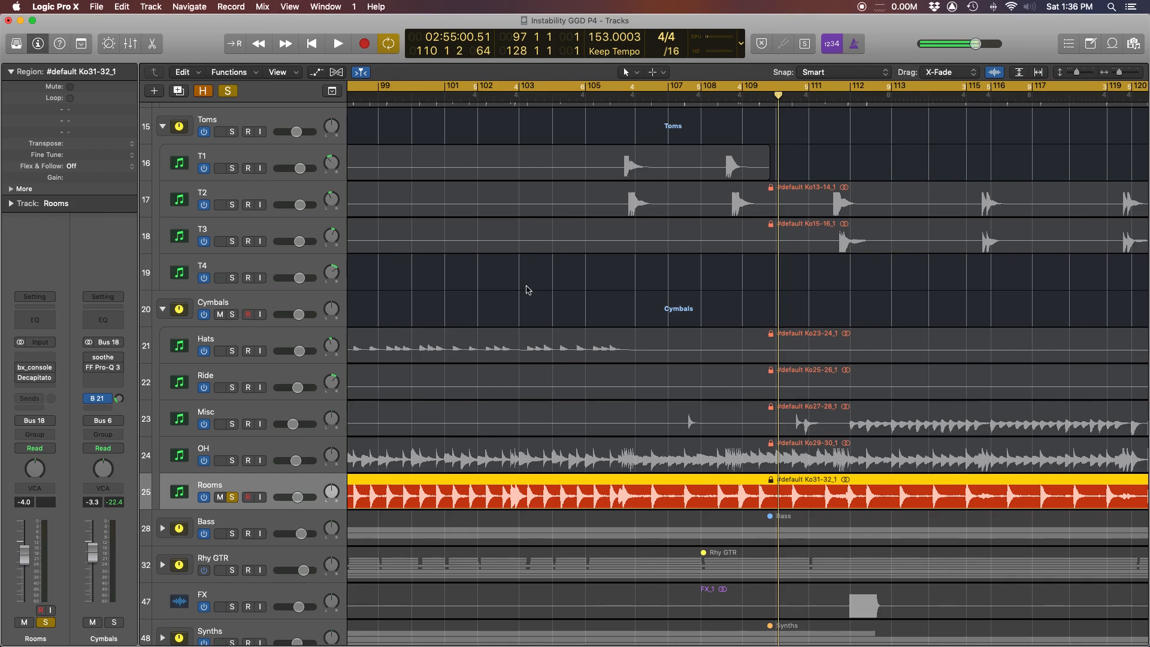
pyautogui.hscroll(-5, 518, 326)
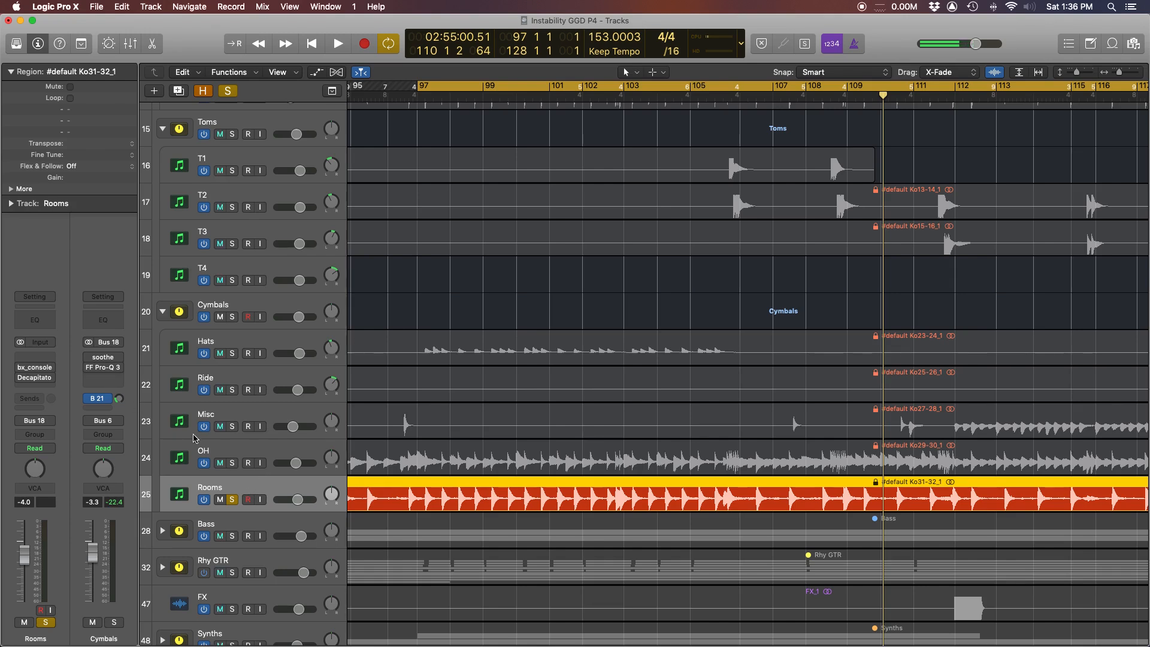
pyautogui.press('space')
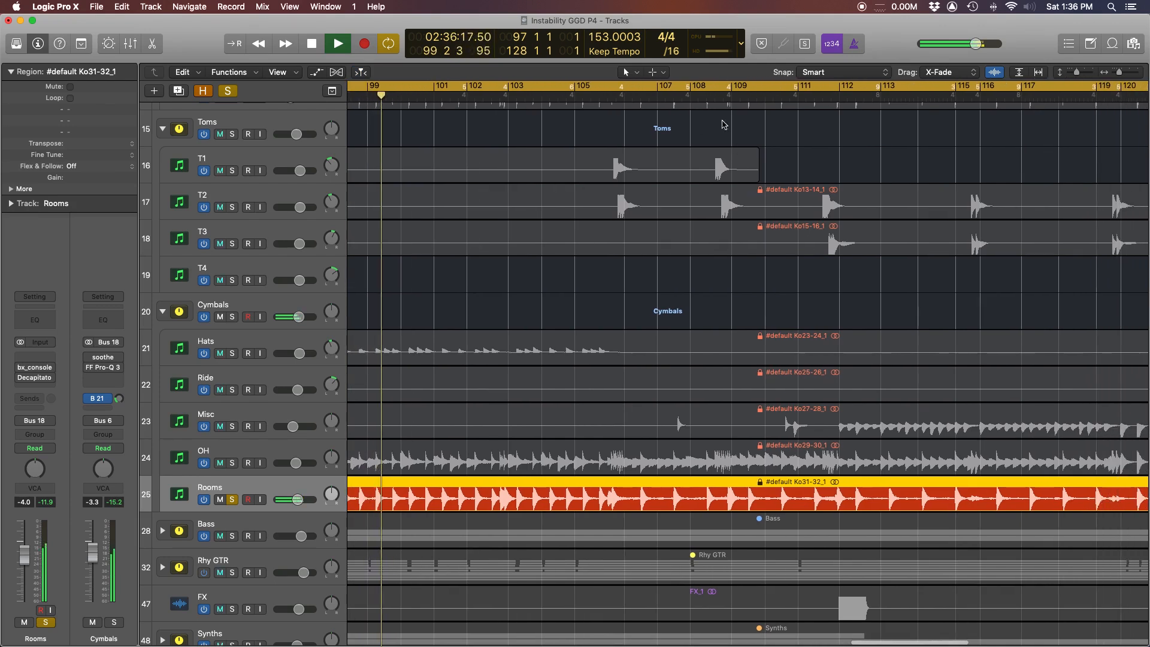
pyautogui.click(796, 90)
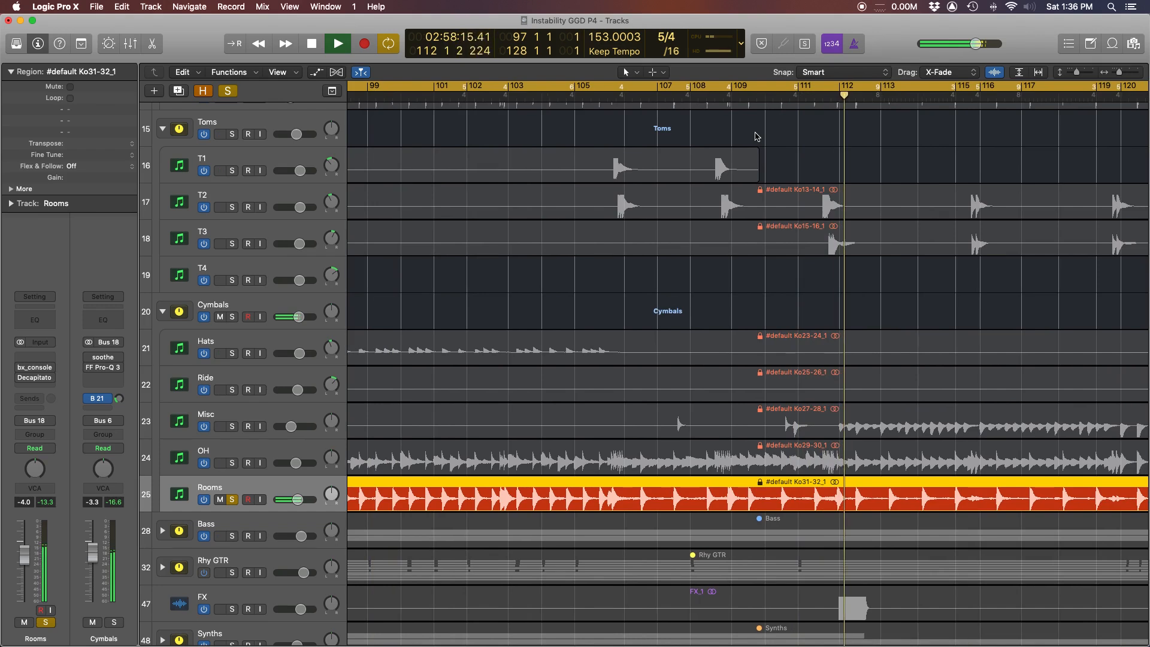
pyautogui.hscroll(5, 747, 174)
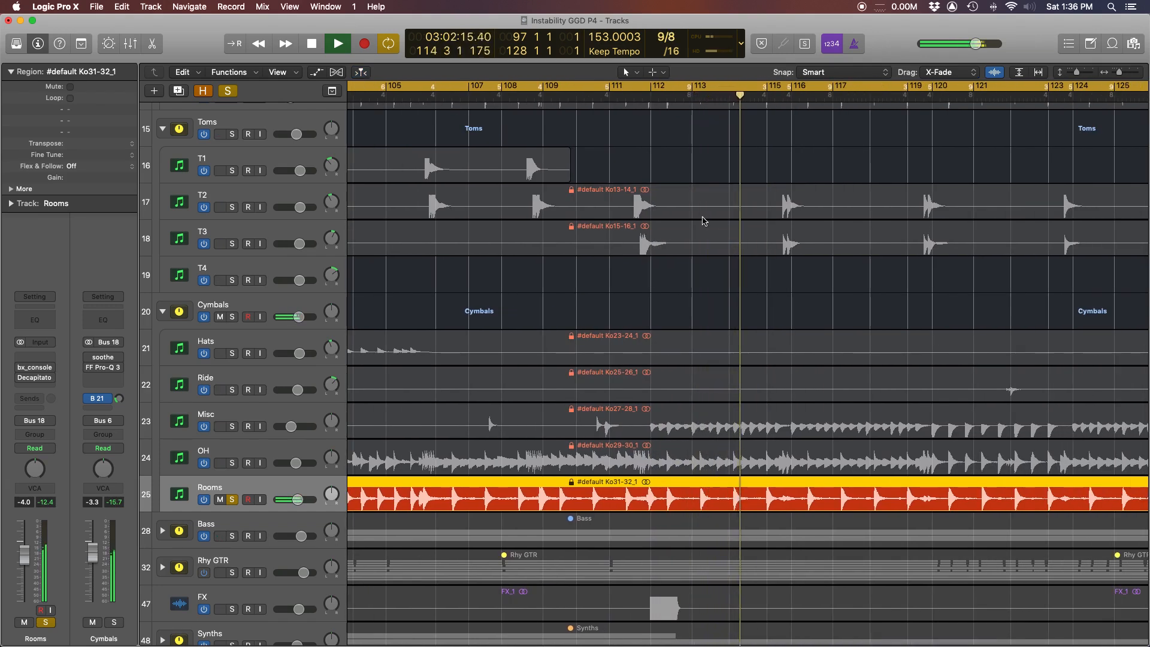
pyautogui.press('space')
pyautogui.hscroll(-3, 755, 503)
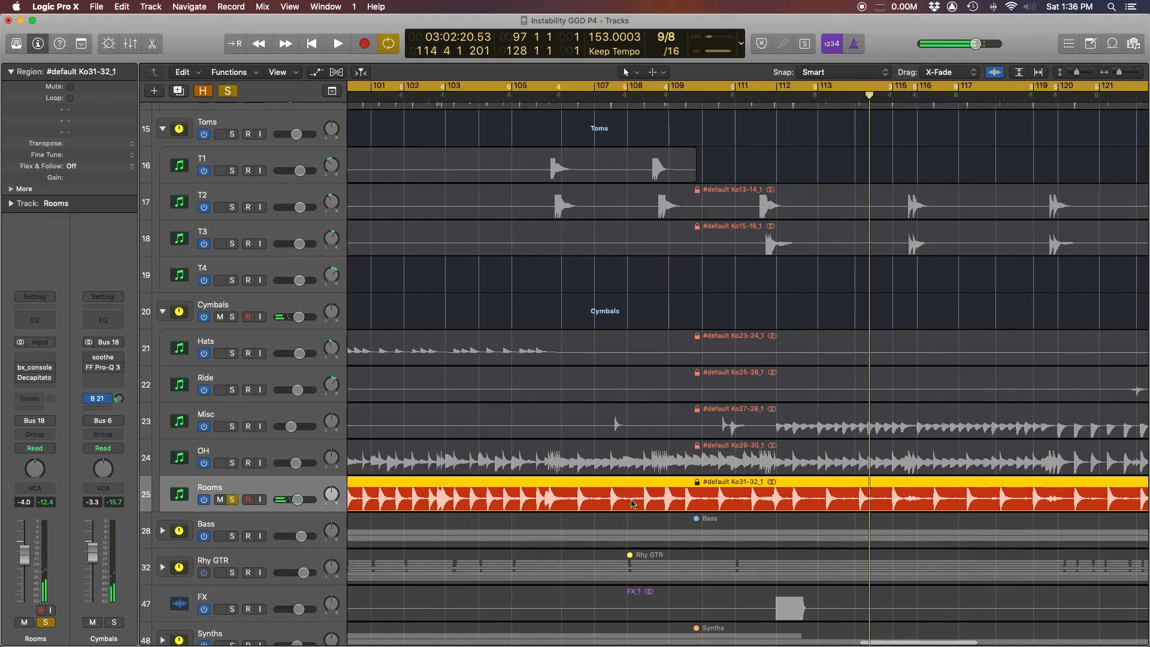
pyautogui.hscroll(3, 776, 497)
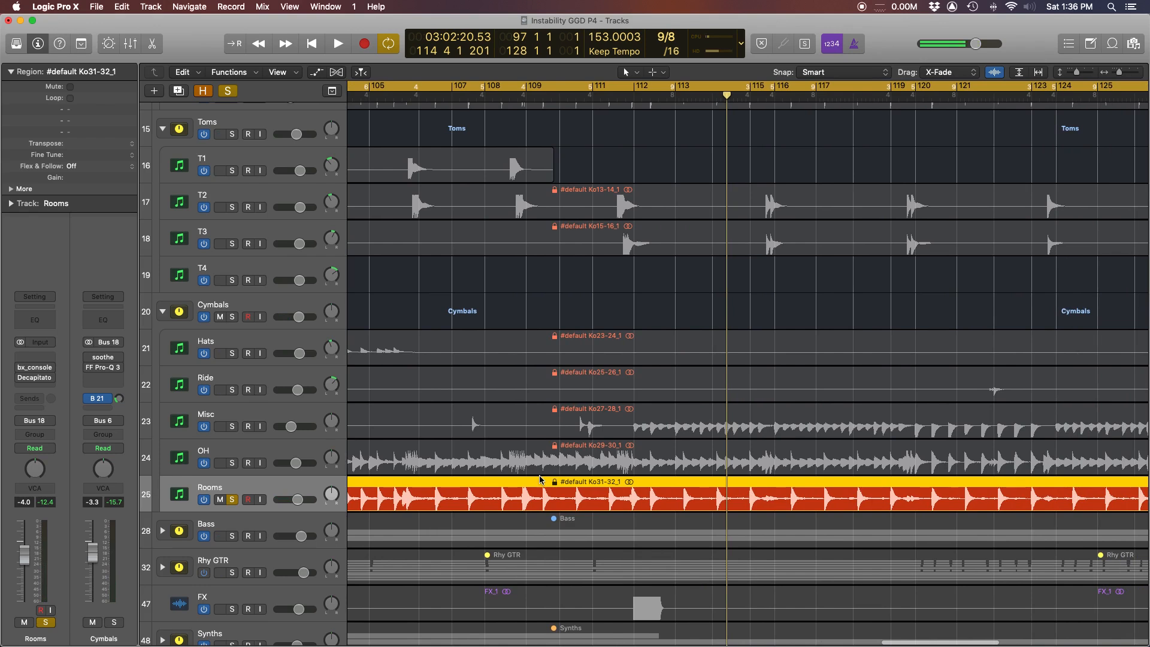
pyautogui.scroll(1, 540, 479)
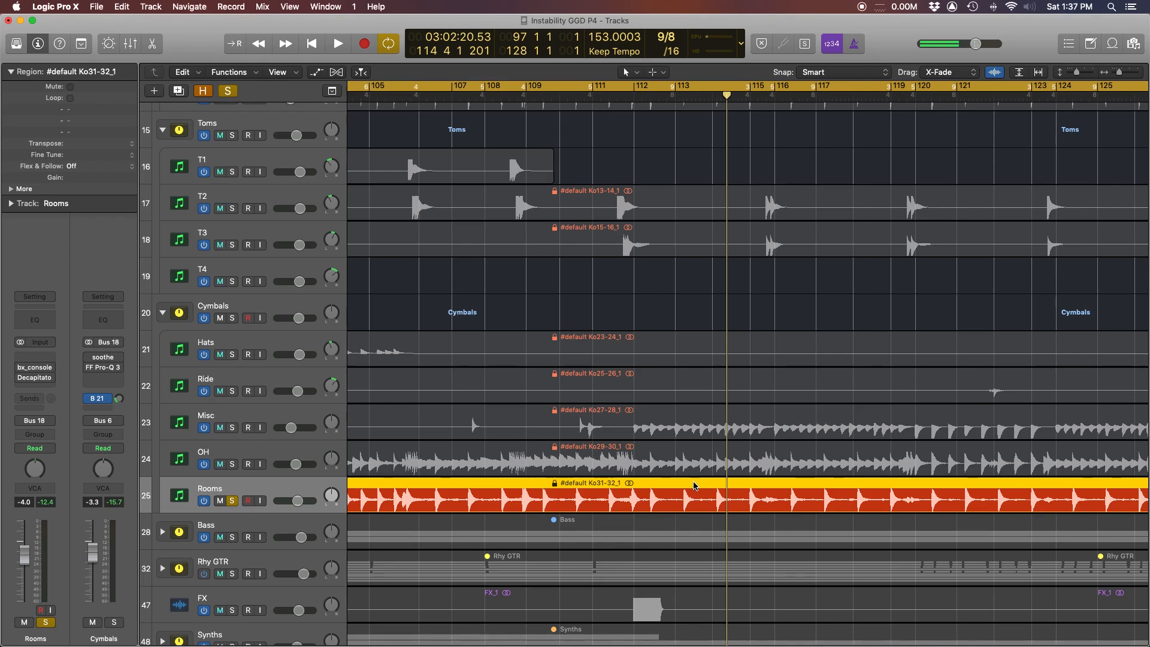
pyautogui.hscroll(-10, 564, 491)
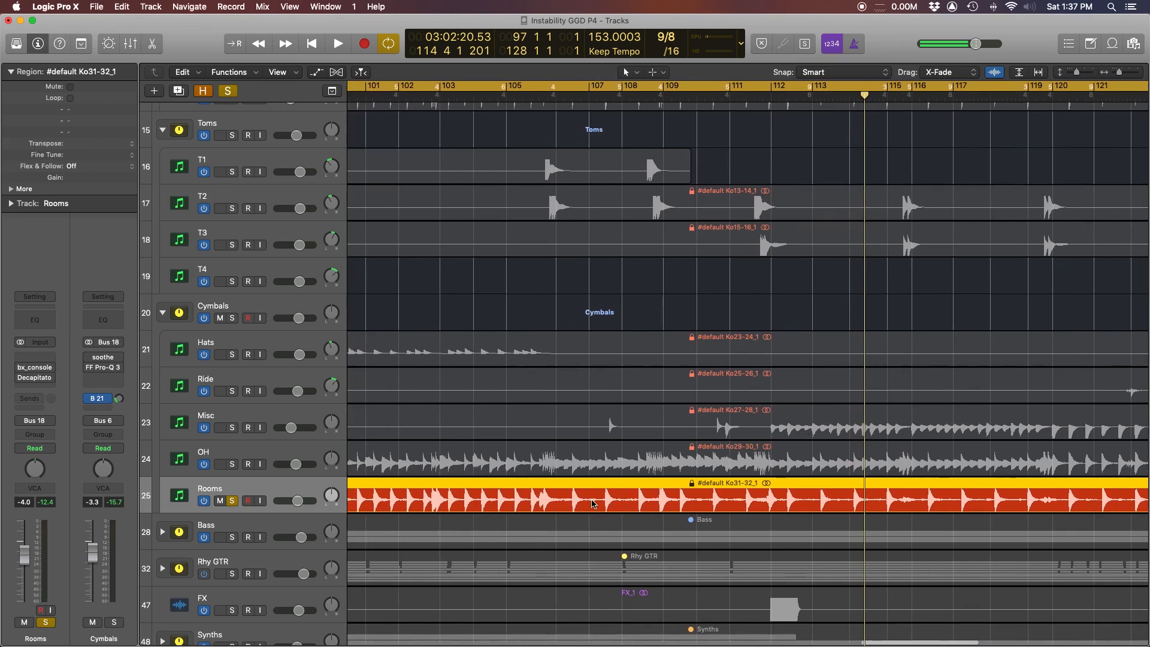
pyautogui.hscroll(-13, 608, 502)
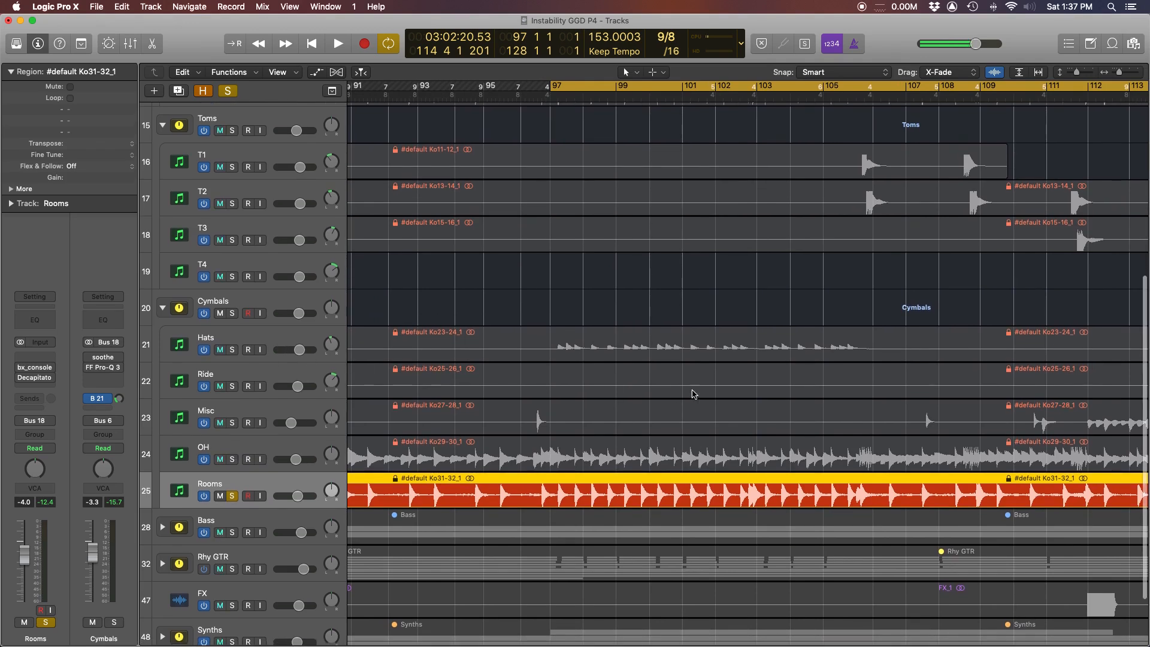
pyautogui.scroll(2, 693, 393)
pyautogui.scroll(1, 693, 393)
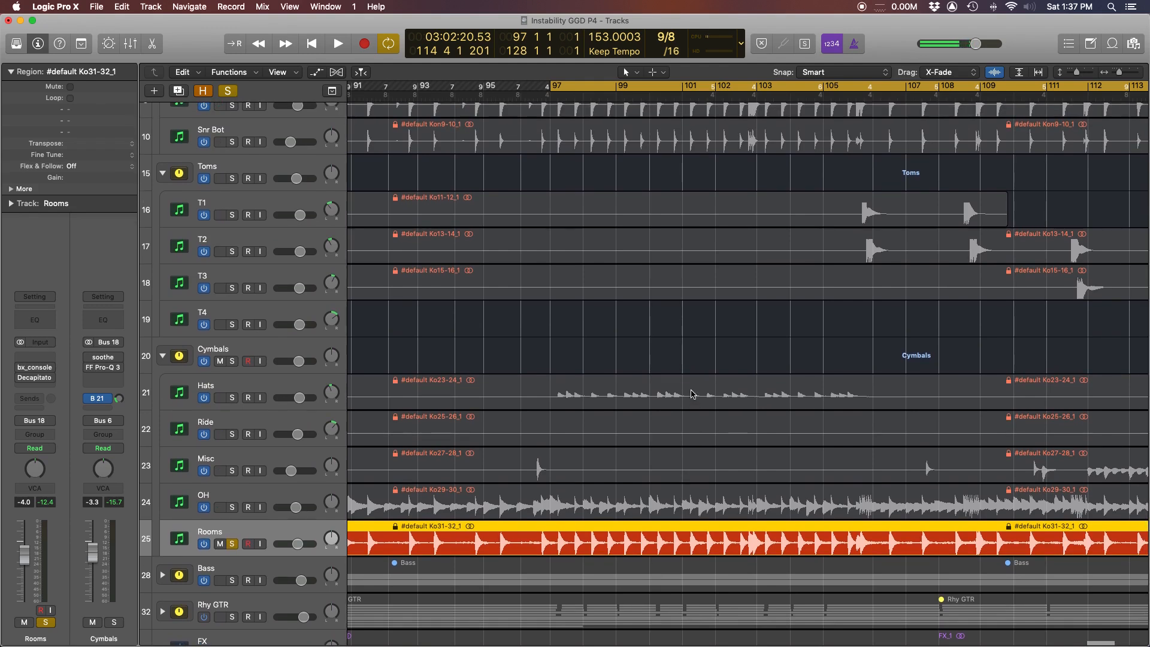
# Open the bx_console SSL 4000 E on the Rooms track and review its compressor, filter and LMF settings
pyautogui.click(36, 370)
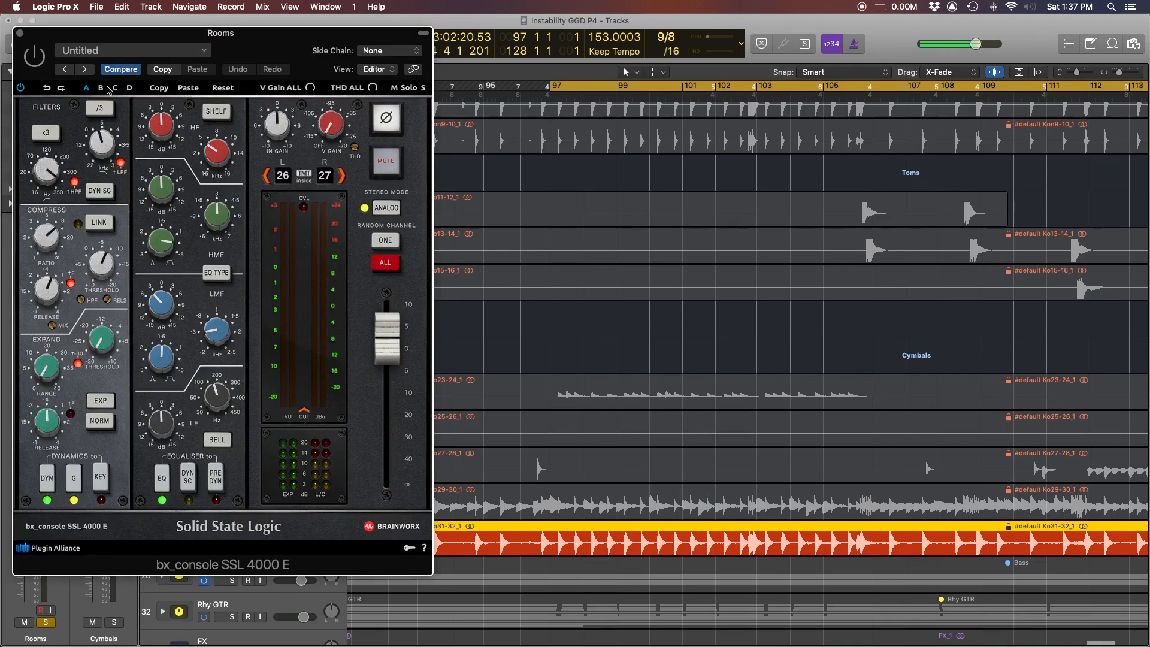
pyautogui.moveTo(298, 67); pyautogui.dragTo(533, 60)
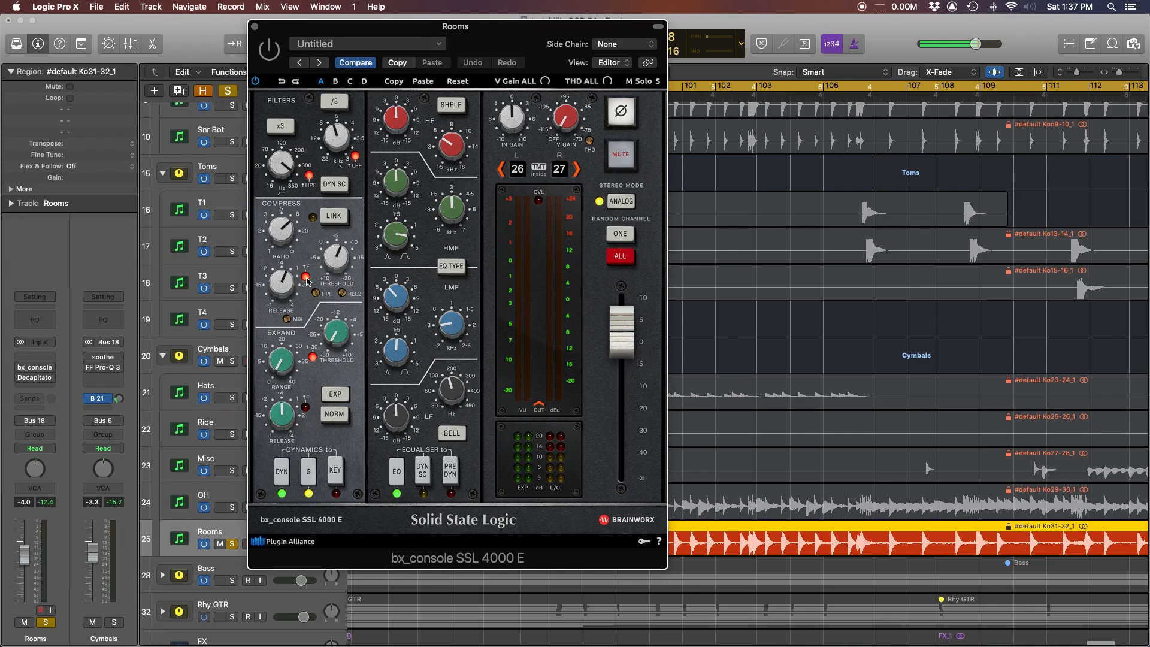
pyautogui.moveTo(290, 282); pyautogui.dragTo(303, 281)
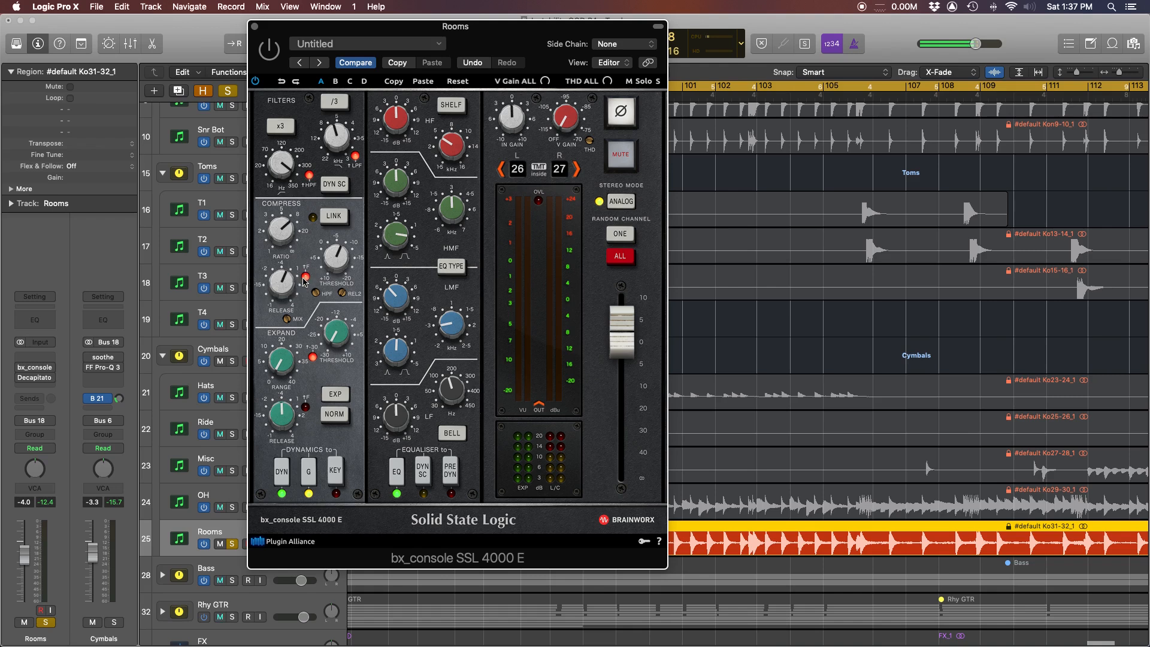
pyautogui.click(272, 236)
pyautogui.click(273, 160)
pyautogui.click(337, 141)
pyautogui.moveTo(392, 292); pyautogui.dragTo(396, 273)
pyautogui.moveTo(418, 28); pyautogui.dragTo(654, 28)
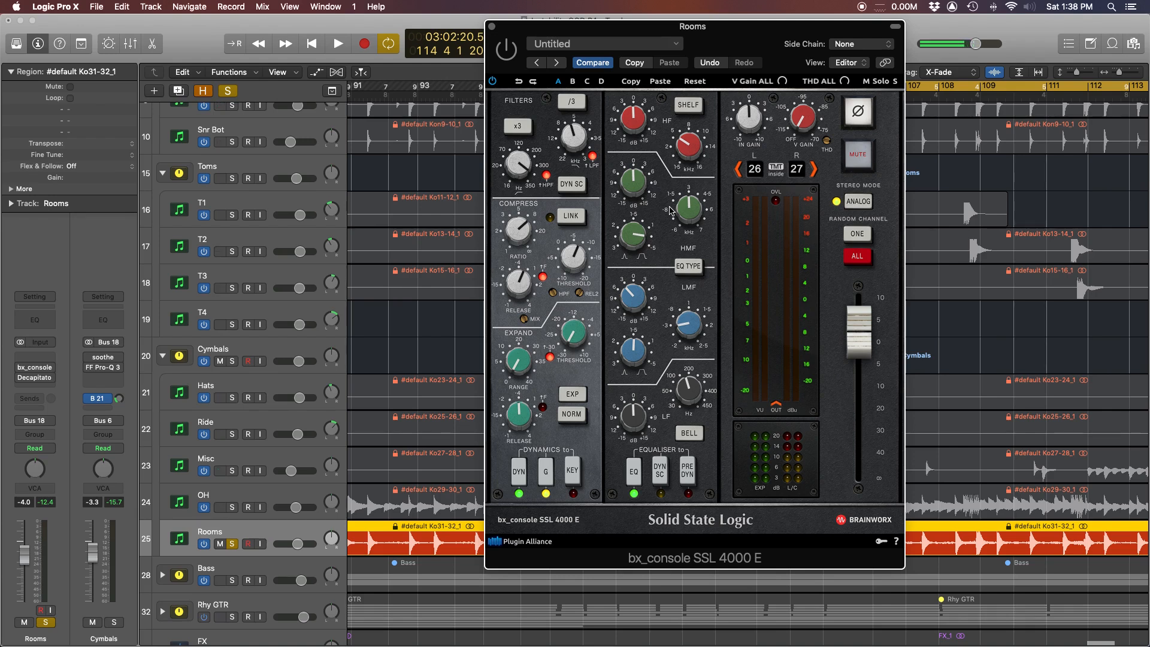
# Play the Rooms track and compare the sound with the console's G mode and dynamics section switched off and on
pyautogui.moveTo(552, 30); pyautogui.dragTo(205, 37)
pyautogui.press('space')
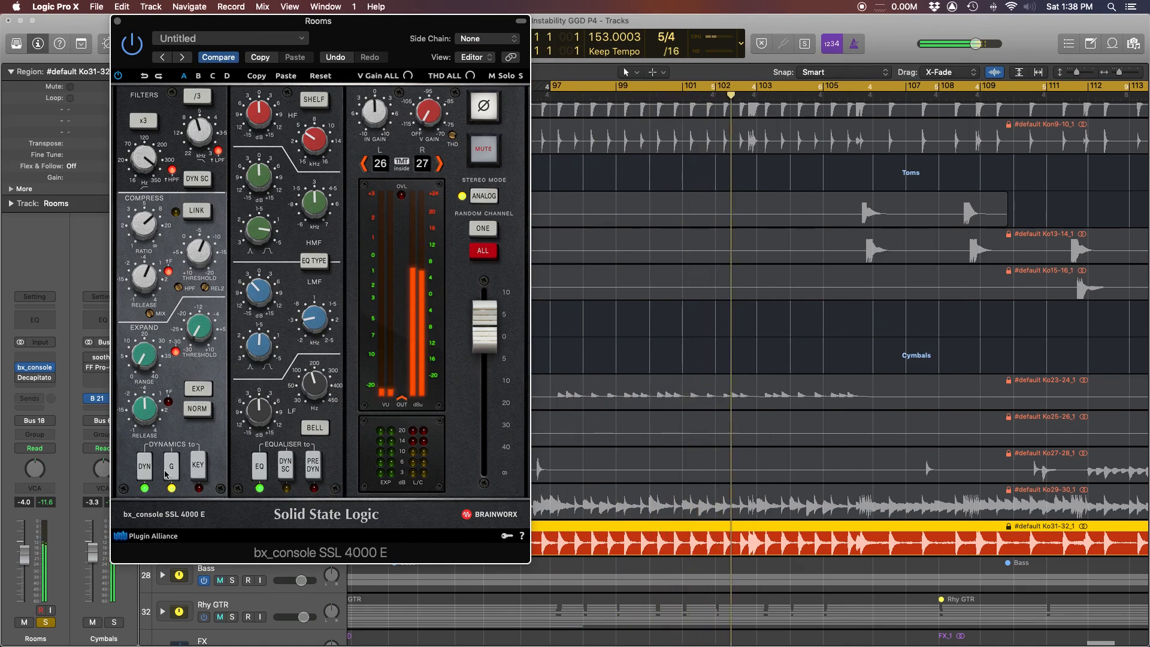
pyautogui.click(172, 469)
pyautogui.click(171, 468)
pyautogui.click(142, 471)
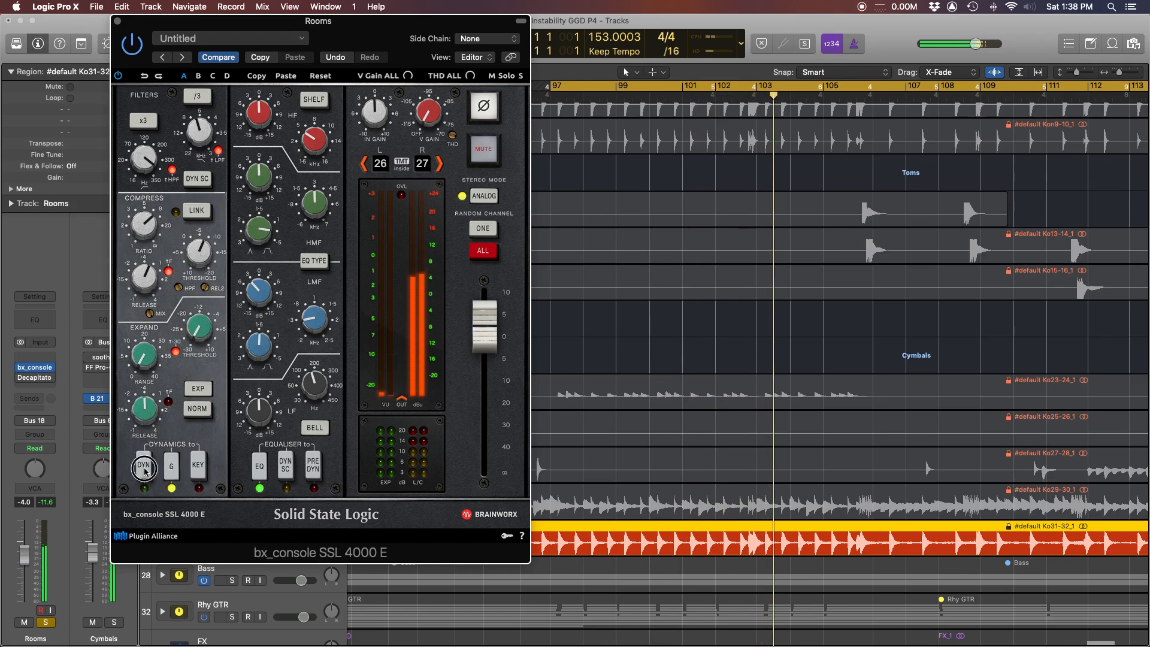
pyautogui.click(144, 471)
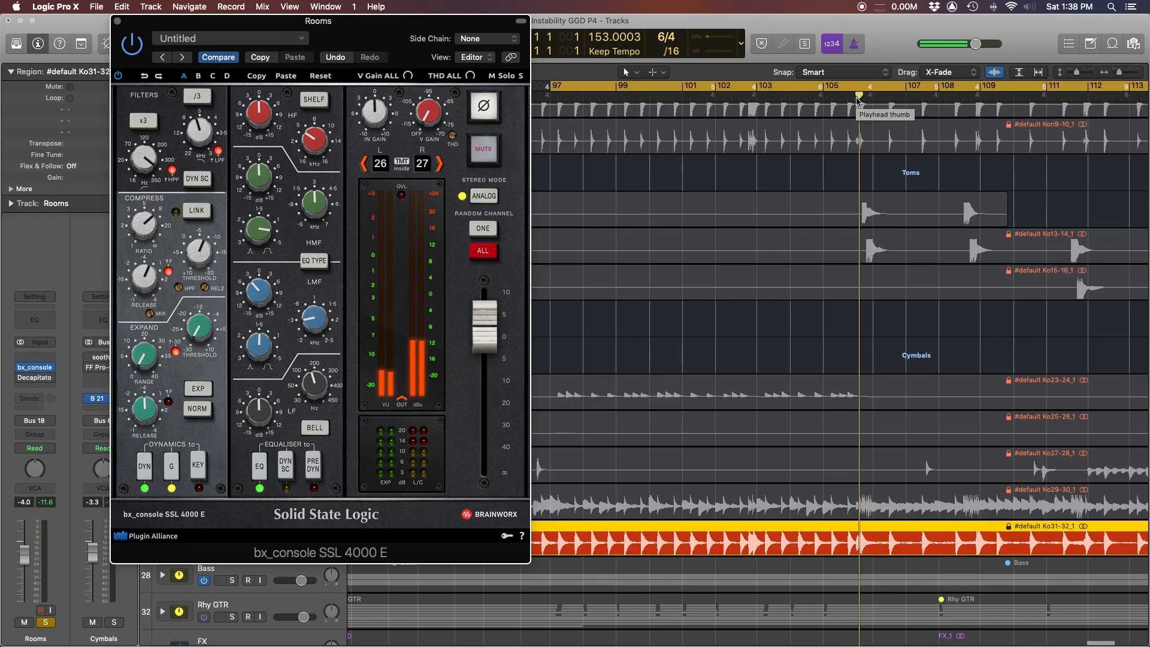
# Play the Rooms track from about bar 106 and review the console's high-pass filter
pyautogui.click(857, 98)
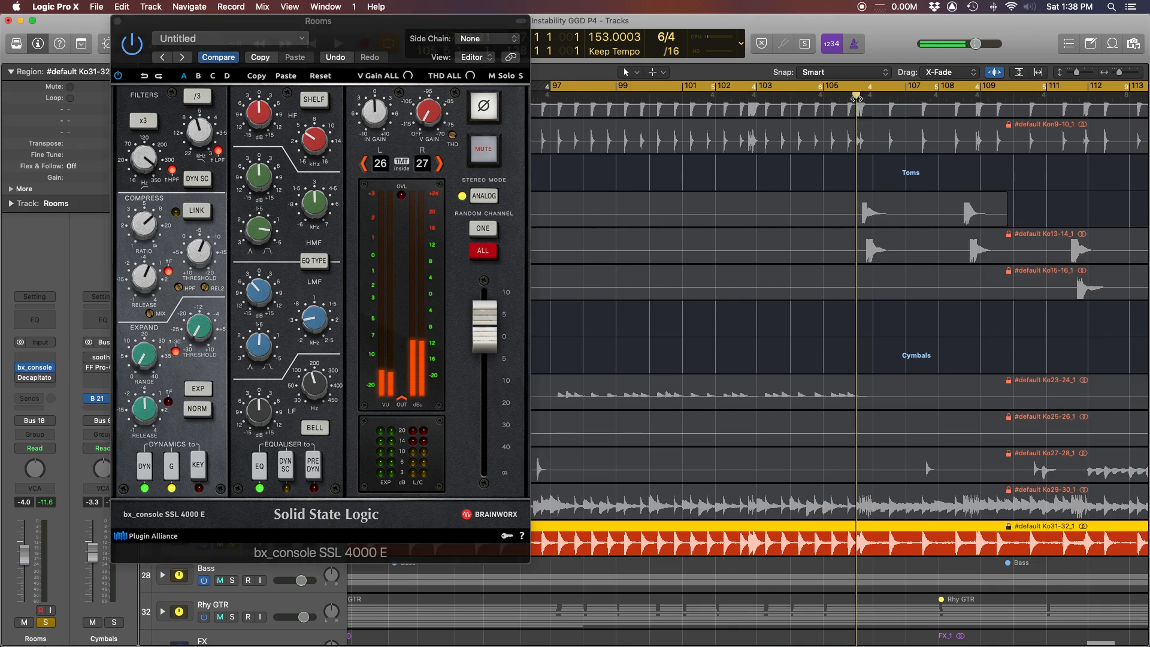
pyautogui.click(856, 98)
pyautogui.press('space')
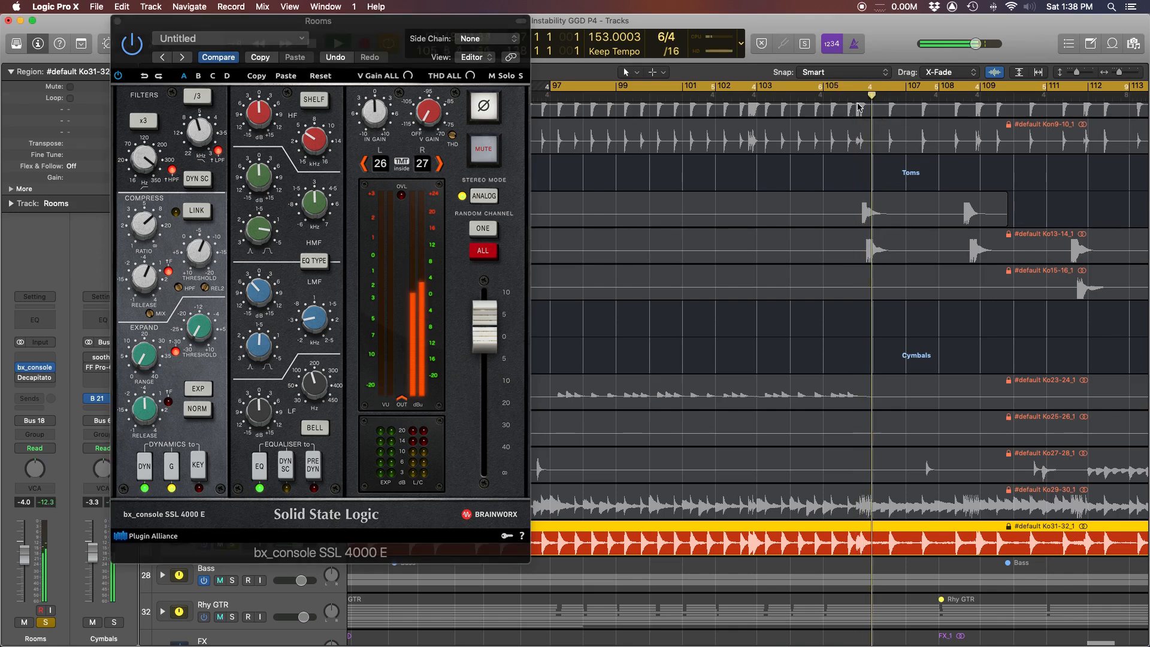
pyautogui.hscroll(5, 850, 114)
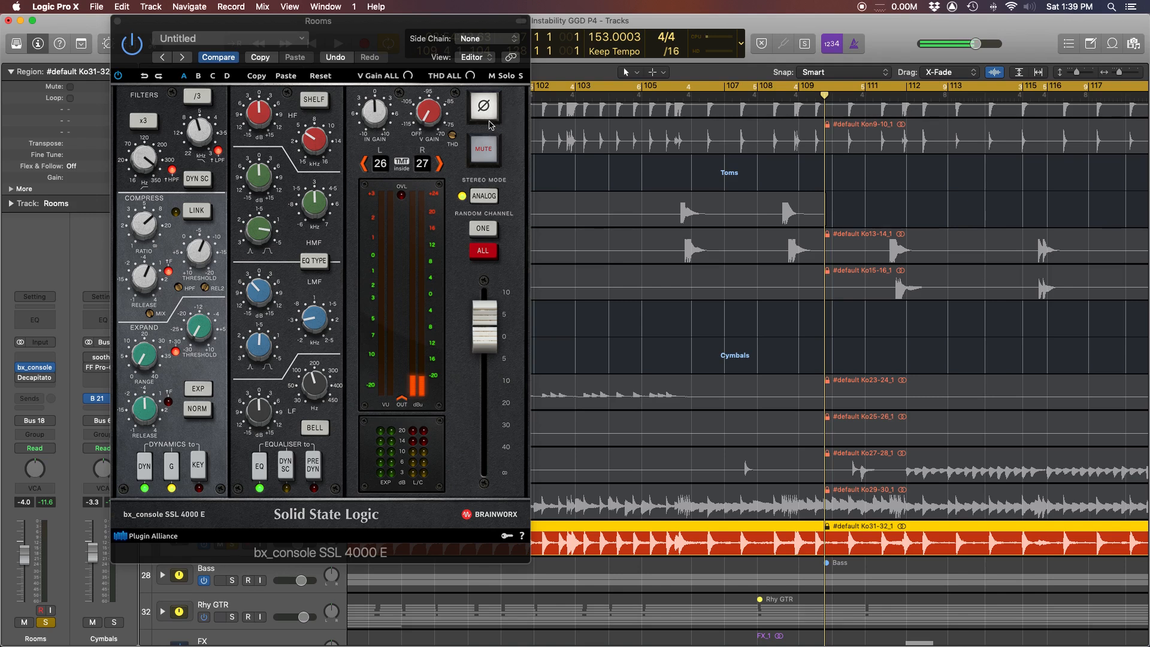
pyautogui.moveTo(144, 159); pyautogui.dragTo(160, 161)
# Solo the Drums Full stack alongside the Rooms track, keeping the Rooms console open and clear of the track controls
pyautogui.moveTo(321, 57); pyautogui.dragTo(778, 73)
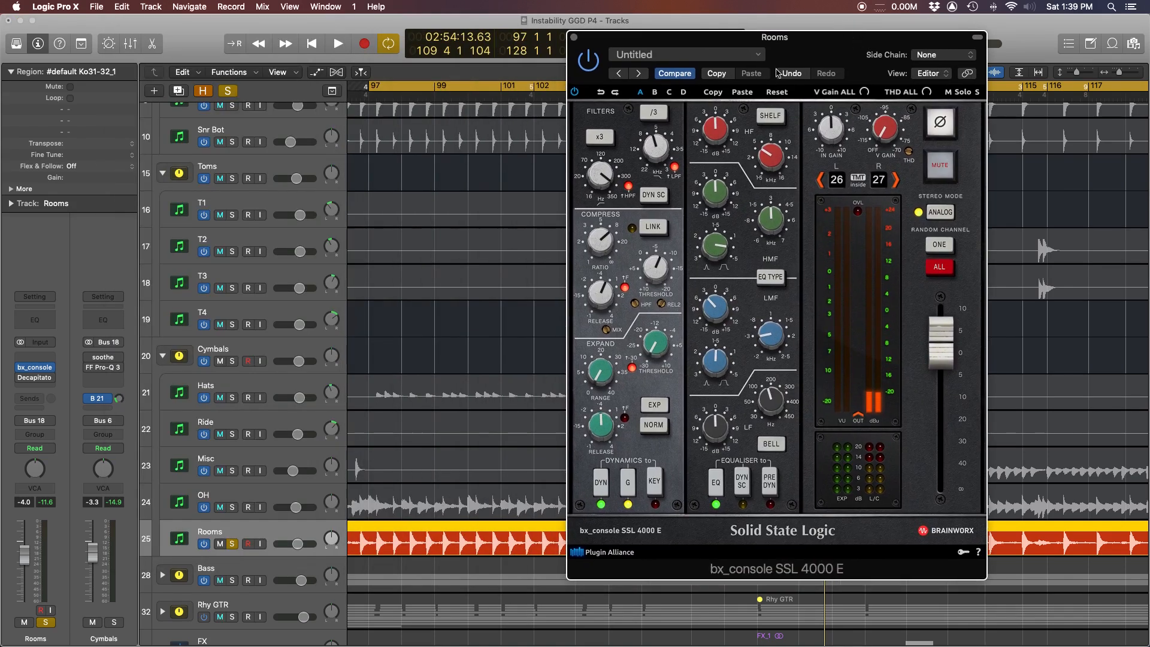
pyautogui.scroll(8, 383, 230)
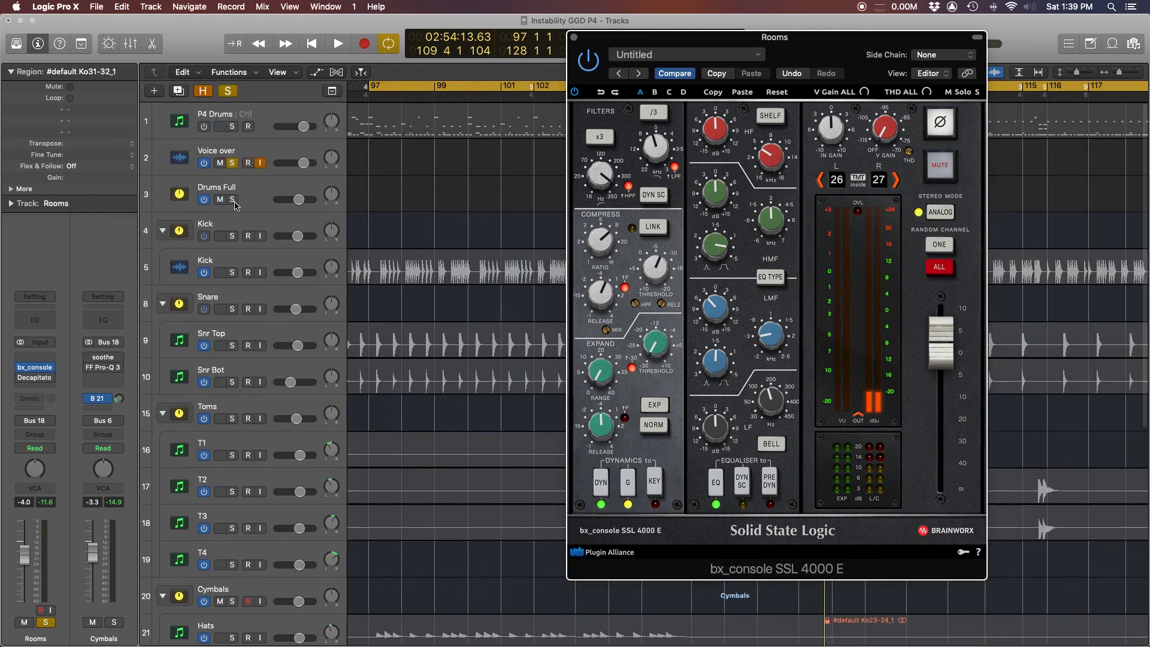
pyautogui.click(232, 199)
pyautogui.moveTo(849, 51); pyautogui.dragTo(703, 65)
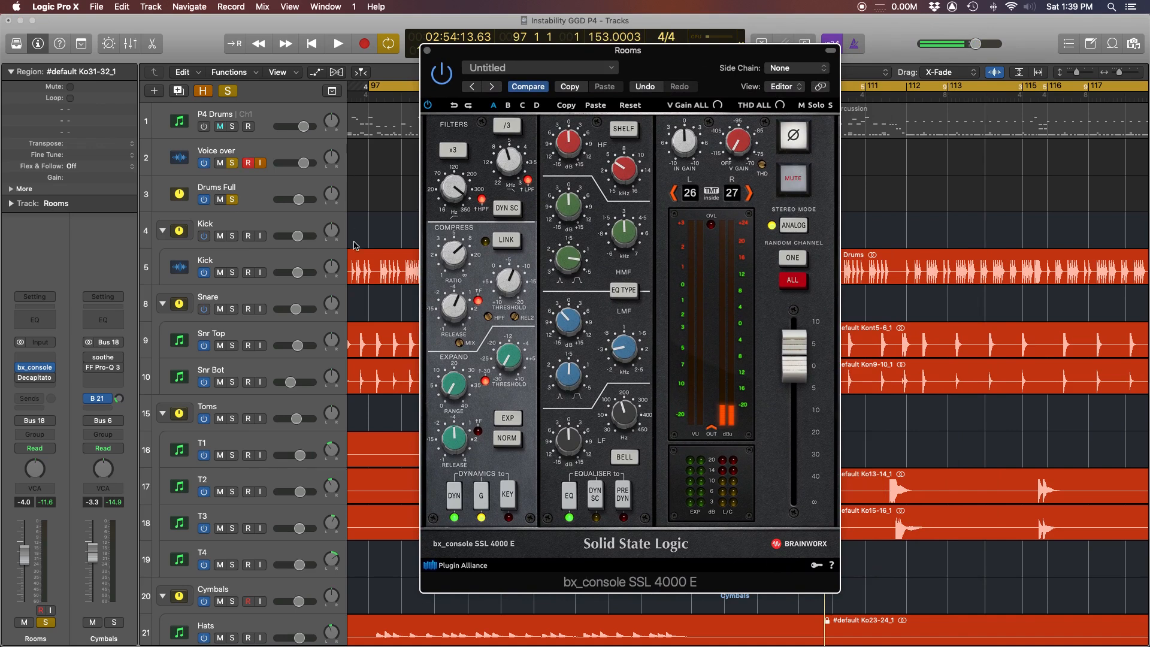
# Play the full drum mix with the Rooms track from bar 97 and toggle the Rooms console's phase invert
pyautogui.scroll(-6, 359, 240)
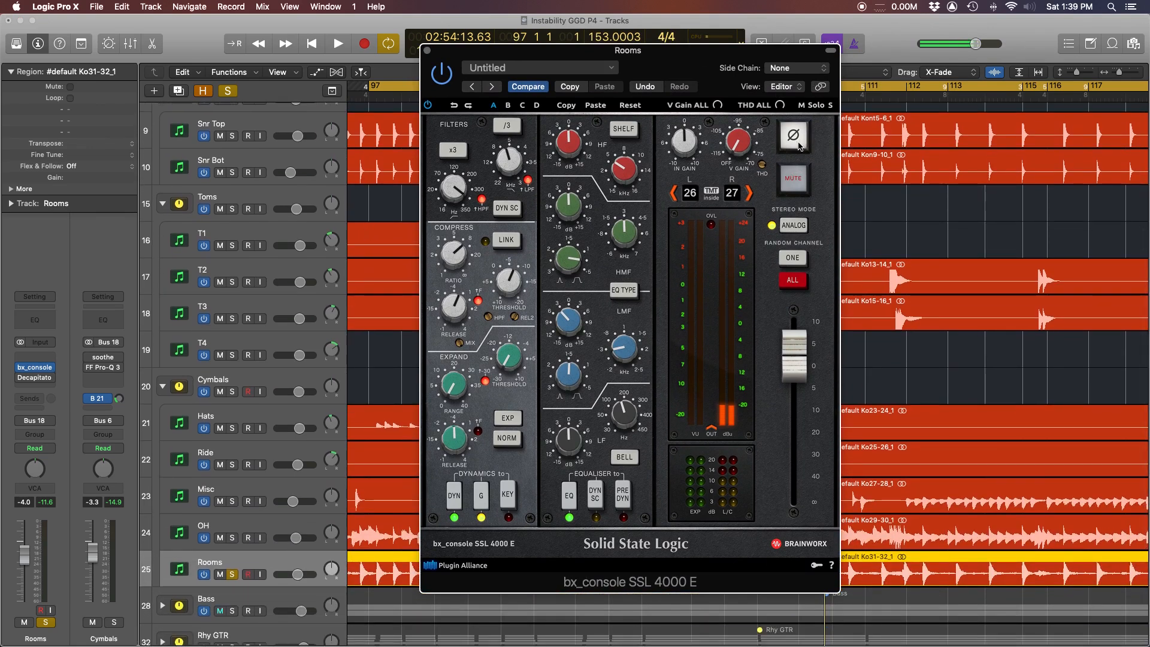
pyautogui.moveTo(664, 62); pyautogui.dragTo(712, 61)
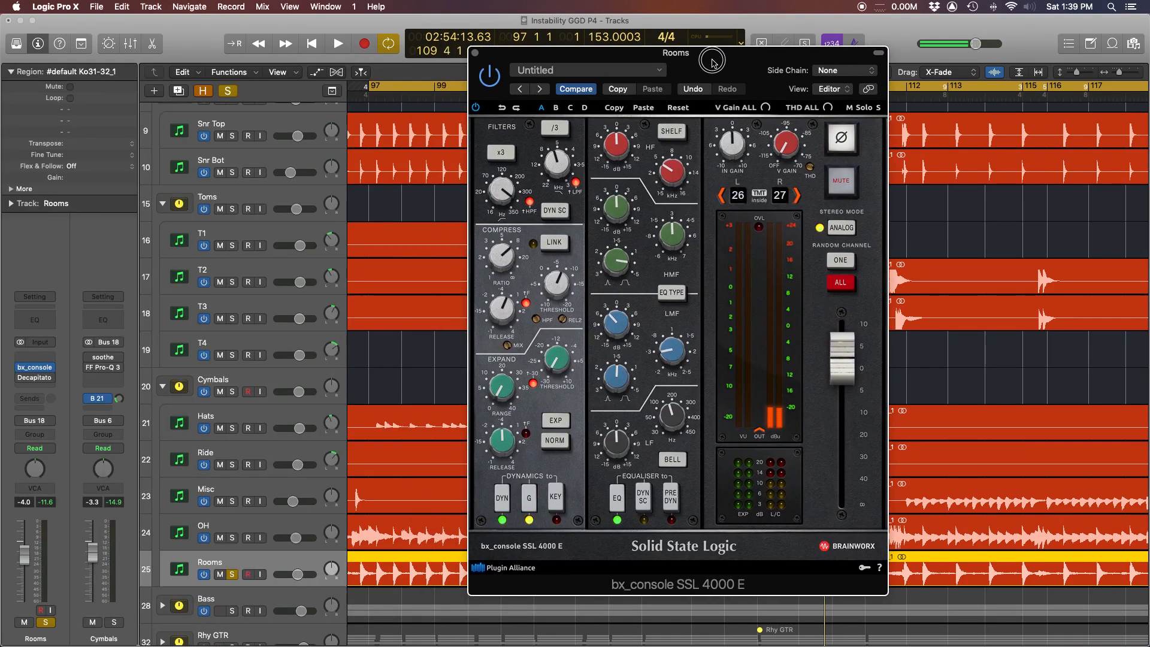
pyautogui.press('space')
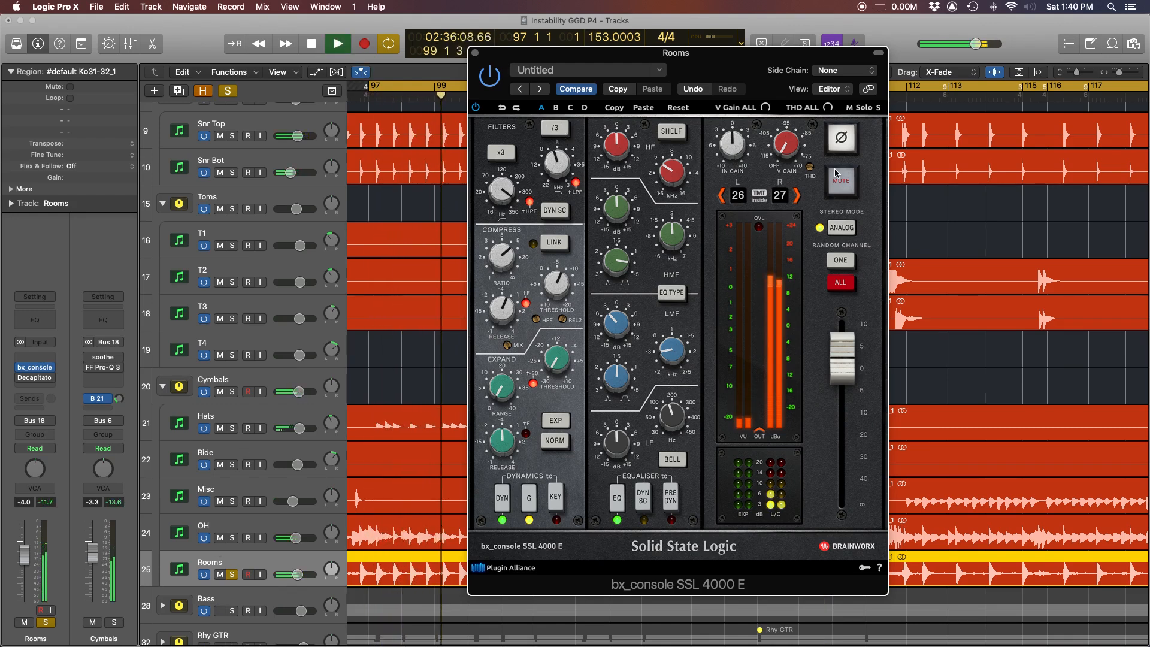
pyautogui.click(839, 142)
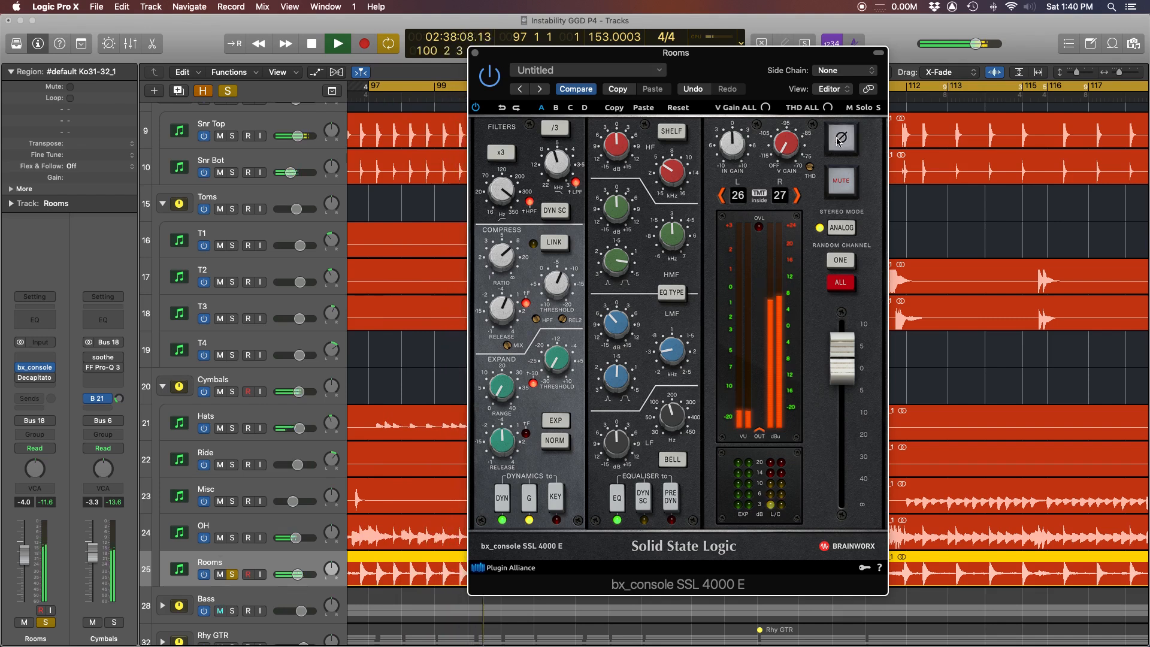
# Compare the drum mix with the Rooms console's phase invert on and off, leave it engaged, and stop playback
pyautogui.click(839, 141)
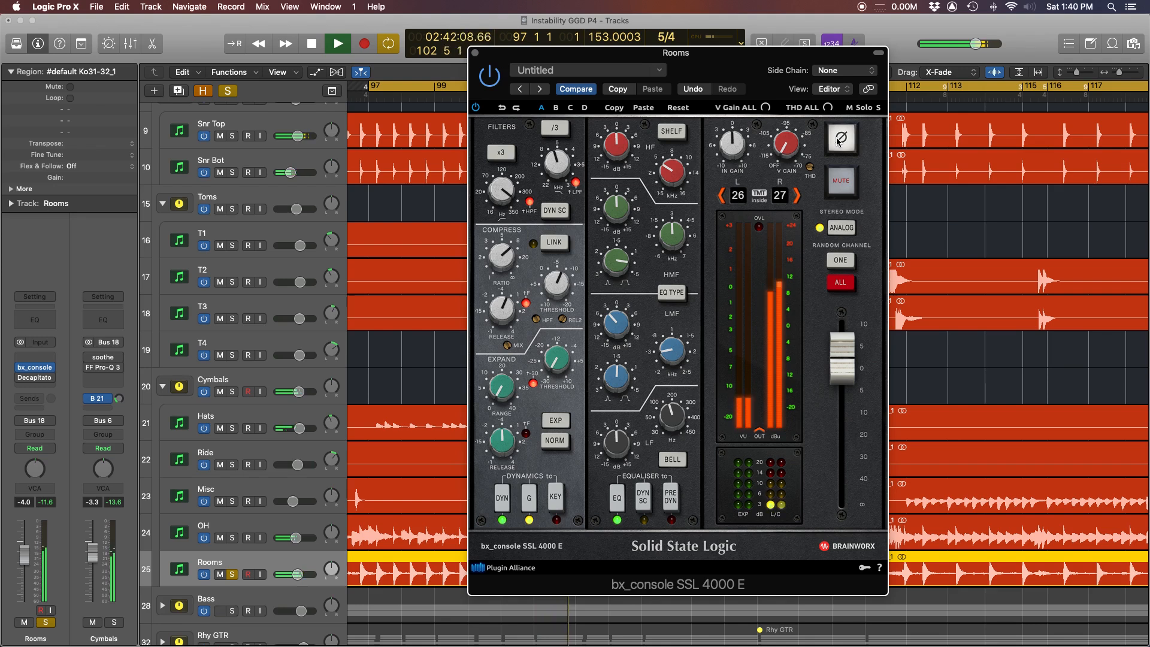
pyautogui.click(839, 140)
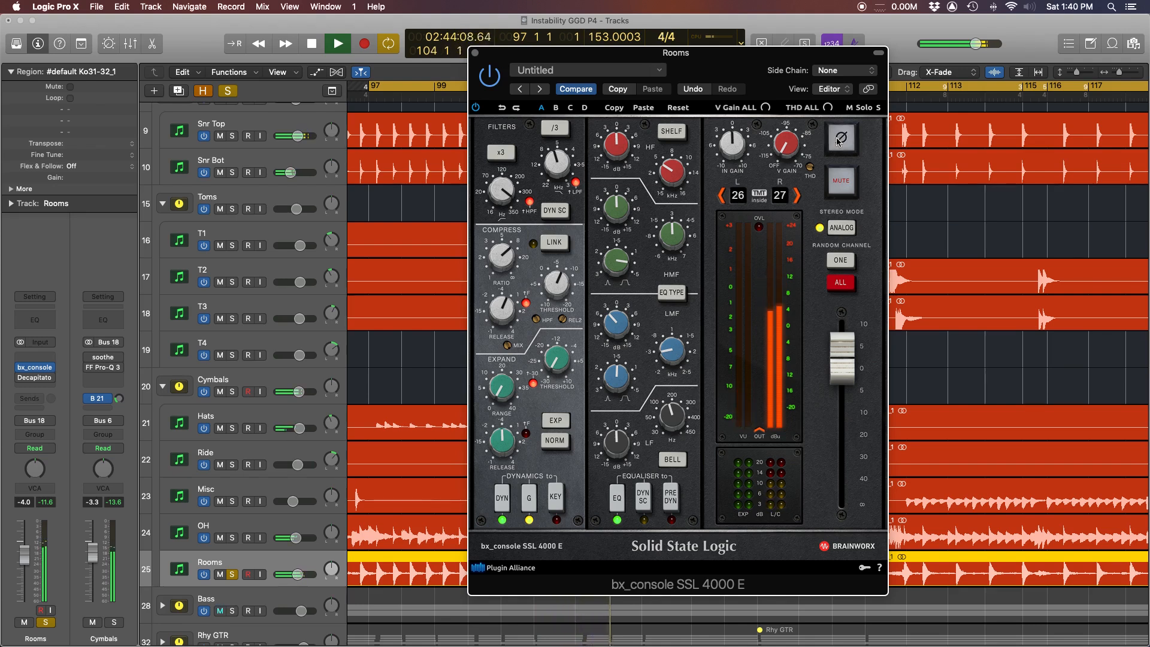
pyautogui.click(839, 140)
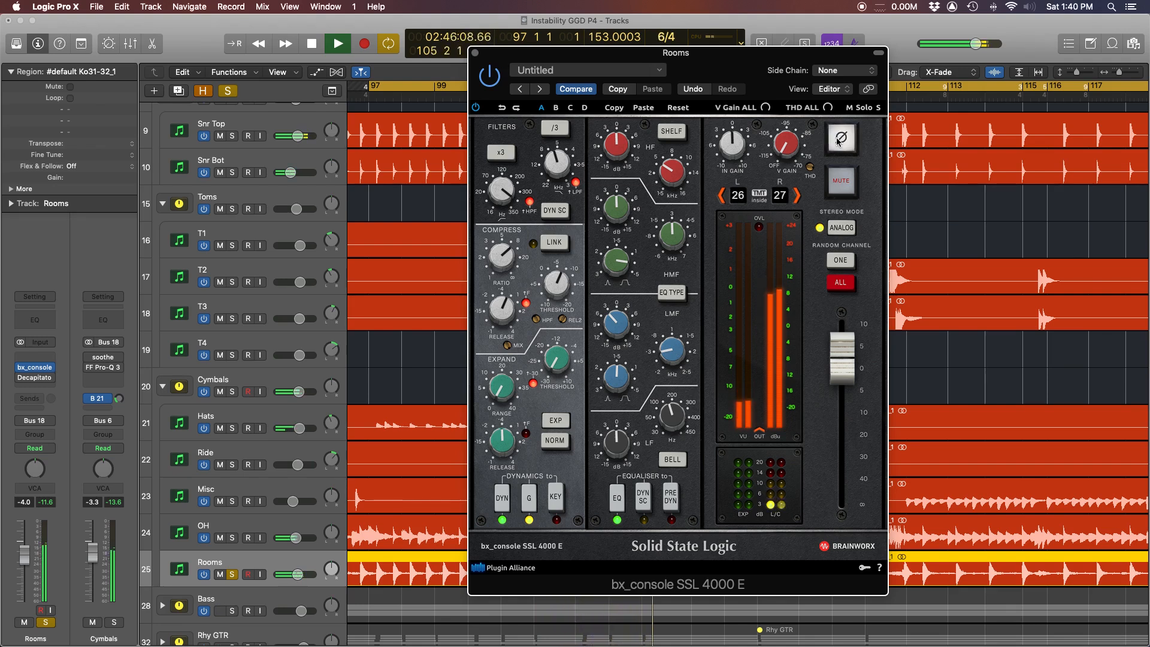
pyautogui.press('space')
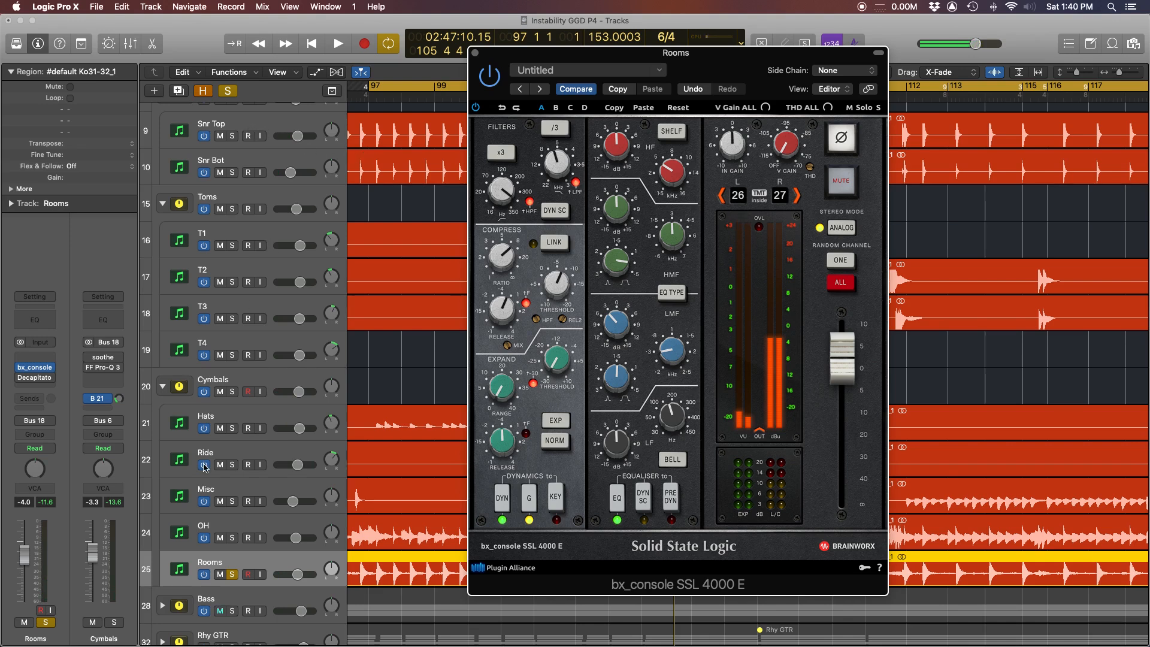
# Open Decapitator on the Rooms track, separate its window from the console's, and close the console
pyautogui.scroll(-1, 204, 466)
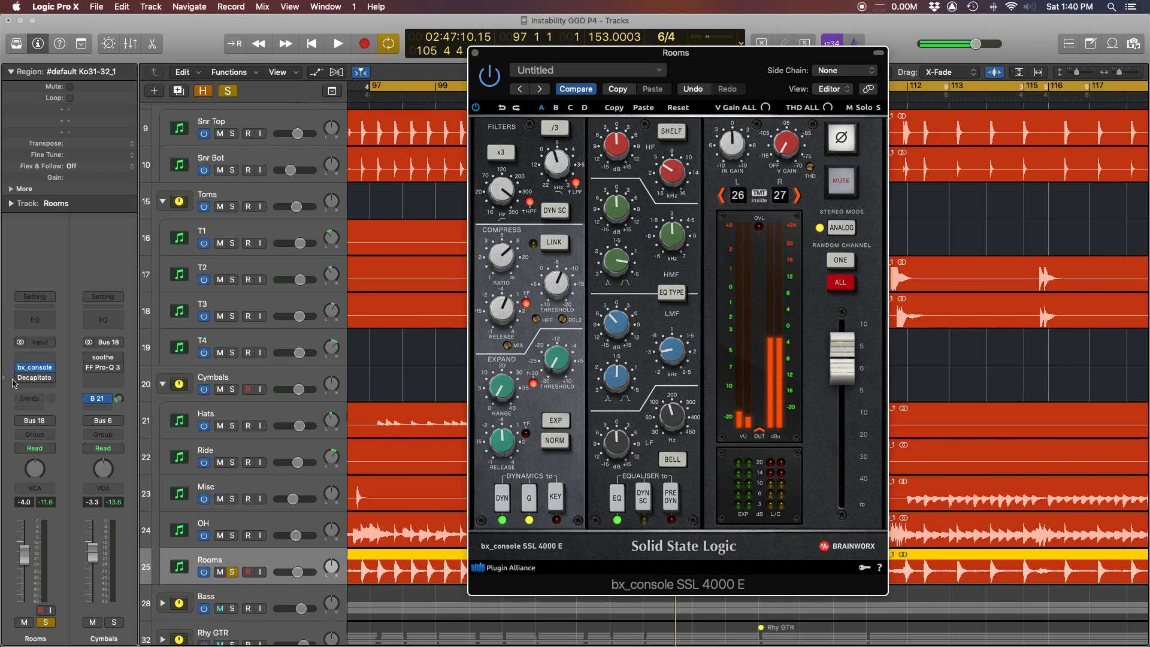
pyautogui.click(34, 377)
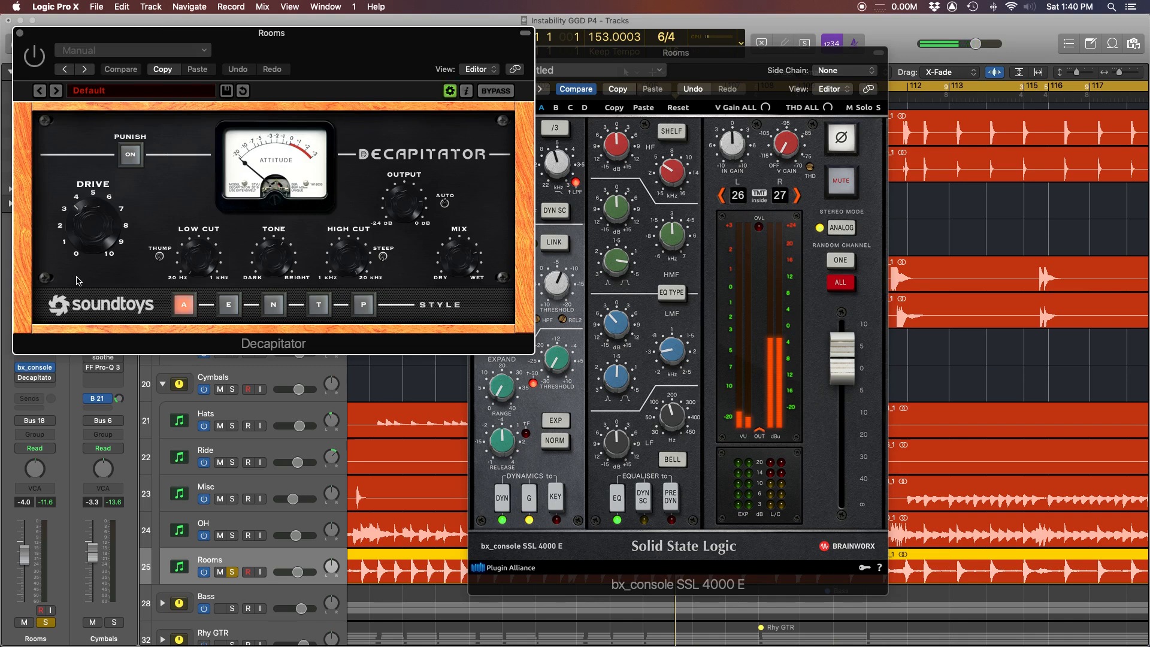
pyautogui.moveTo(451, 258); pyautogui.dragTo(475, 278)
pyautogui.moveTo(270, 37); pyautogui.dragTo(309, 37)
pyautogui.click(707, 60)
pyautogui.moveTo(707, 58); pyautogui.dragTo(835, 56)
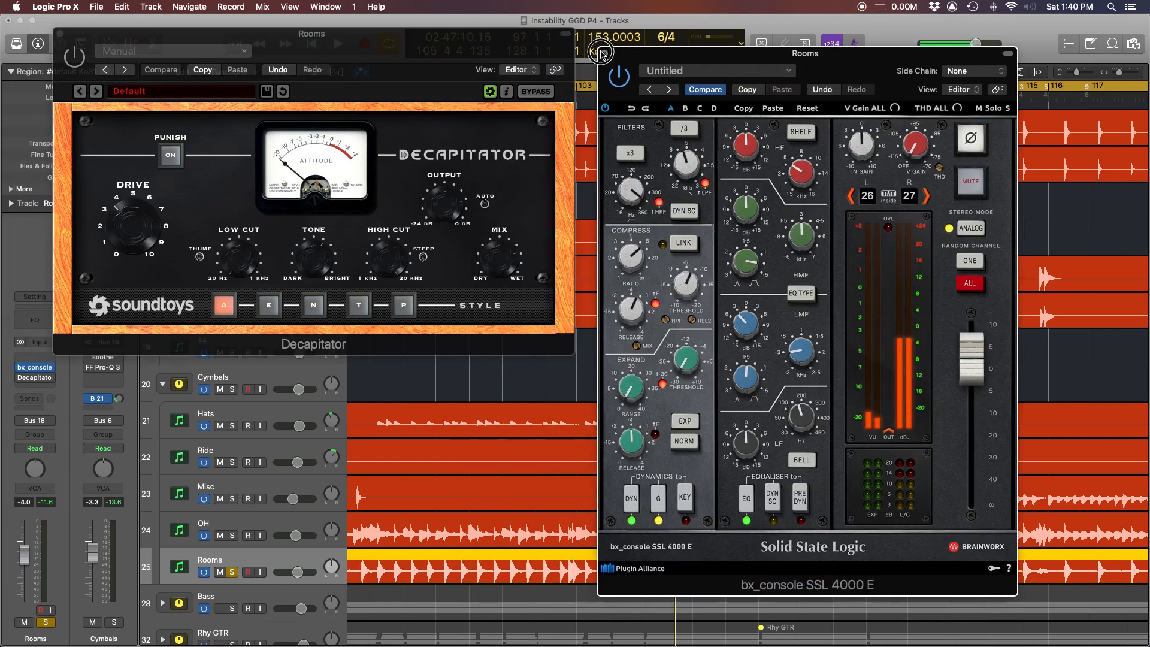
pyautogui.click(602, 52)
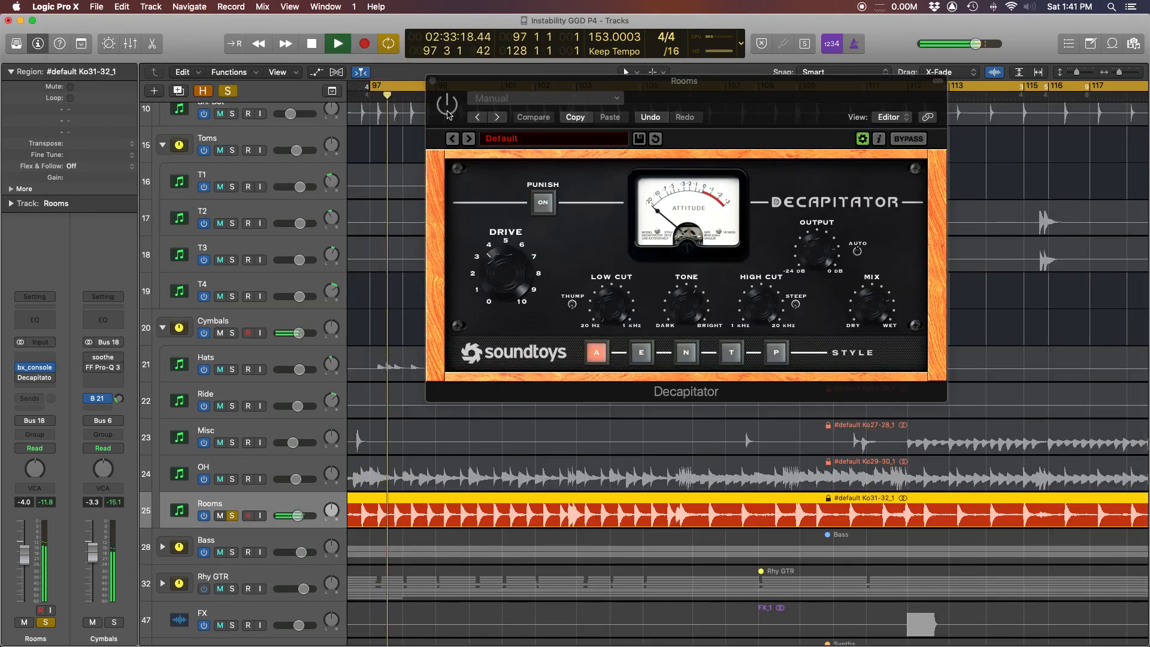
# Enable Decapitator on the Rooms track while it plays soloed, stop playback, and close the plug-in
pyautogui.click(448, 114)
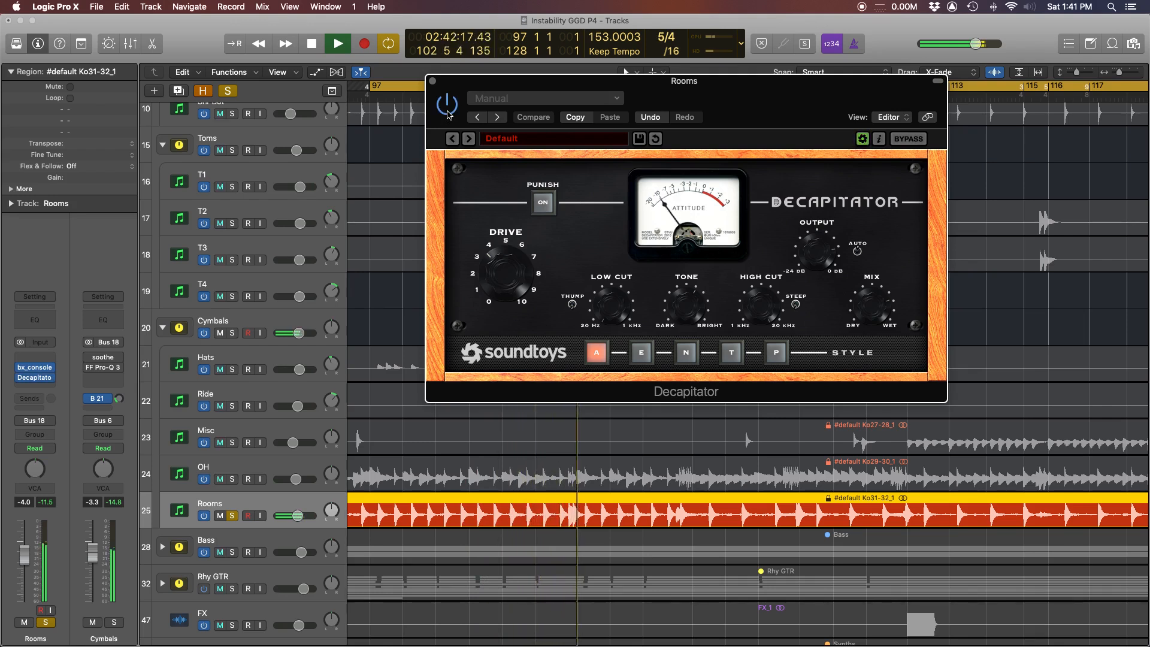
pyautogui.press('space')
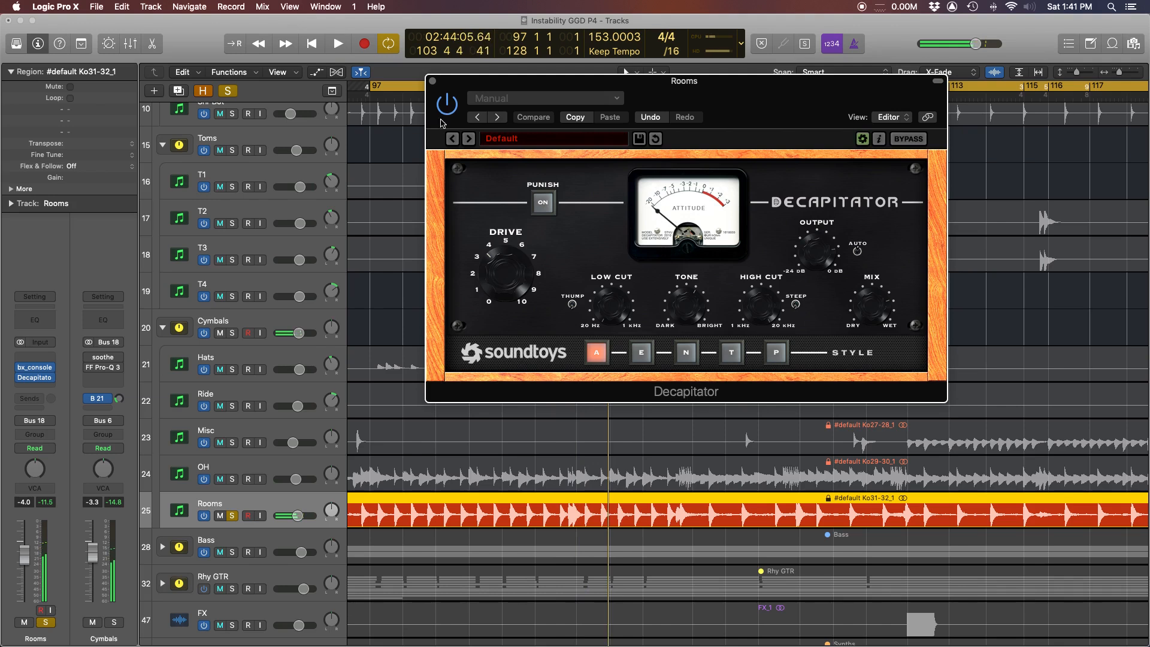
pyautogui.click(433, 81)
# Solo the Drums Full stack alongside the Rooms track and audition Decapitator within the full drum mix
pyautogui.scroll(5, 317, 298)
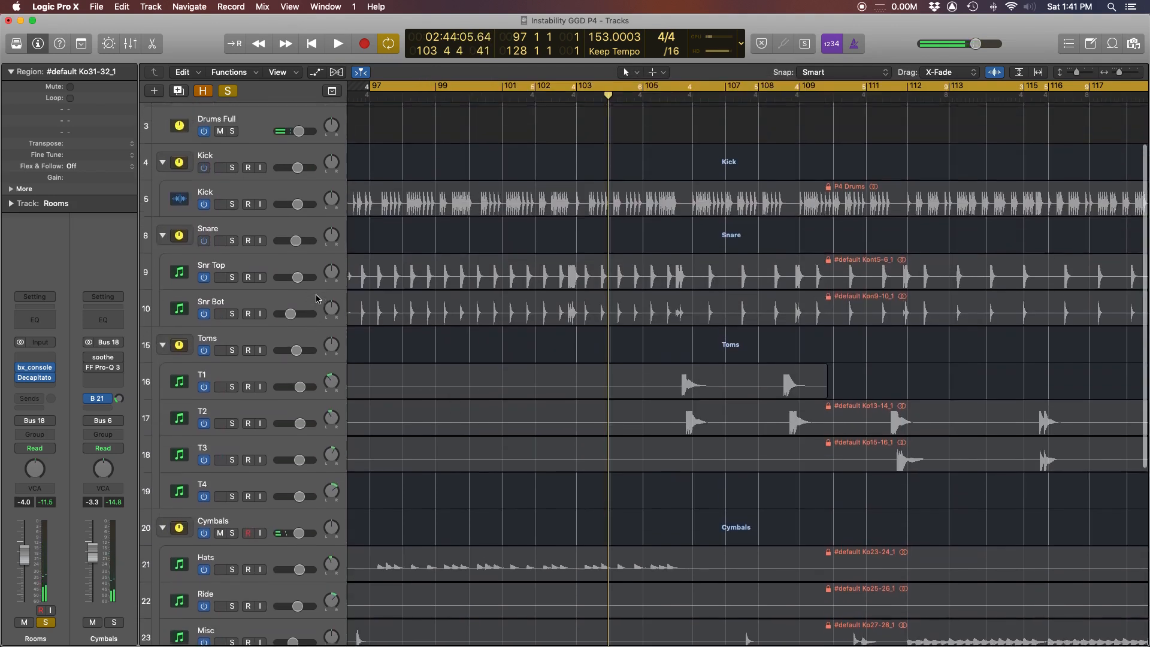
pyautogui.scroll(2, 317, 298)
pyautogui.click(233, 191)
pyautogui.scroll(-7, 477, 259)
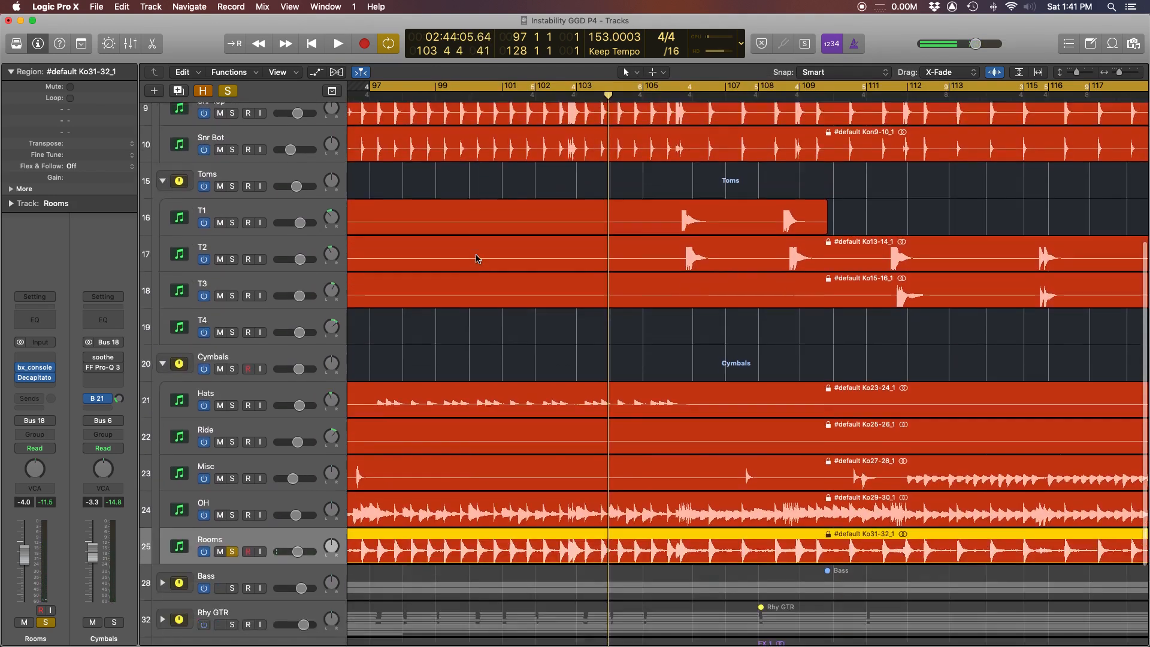
pyautogui.scroll(-3, 477, 259)
pyautogui.moveTo(20, 379)
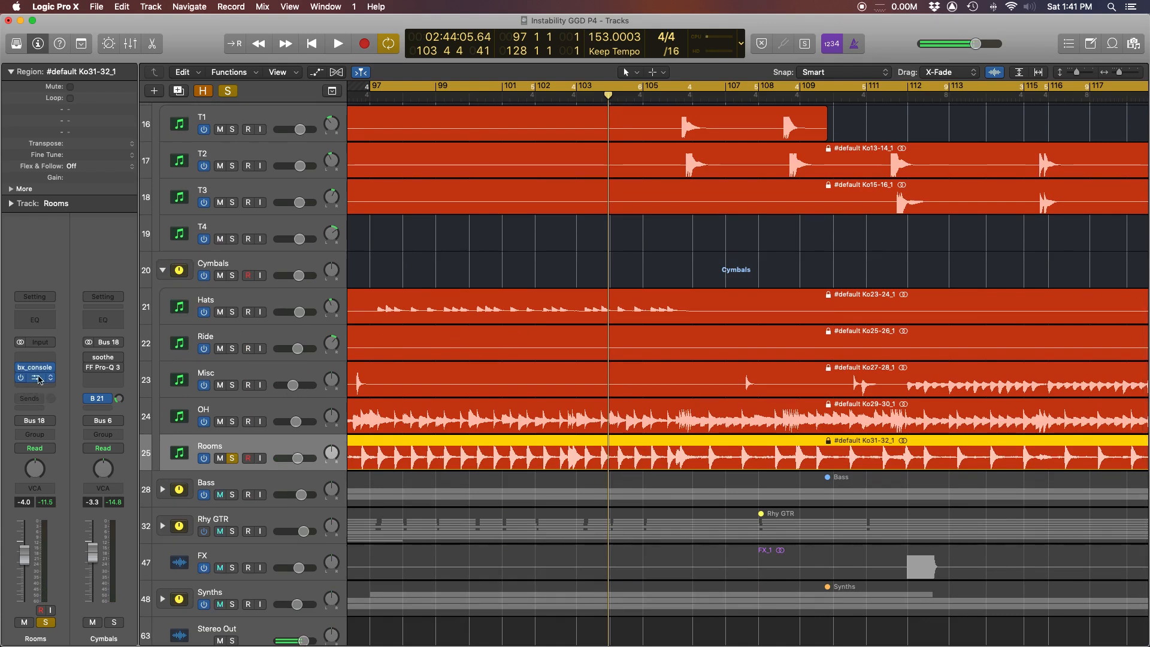
pyautogui.press('space')
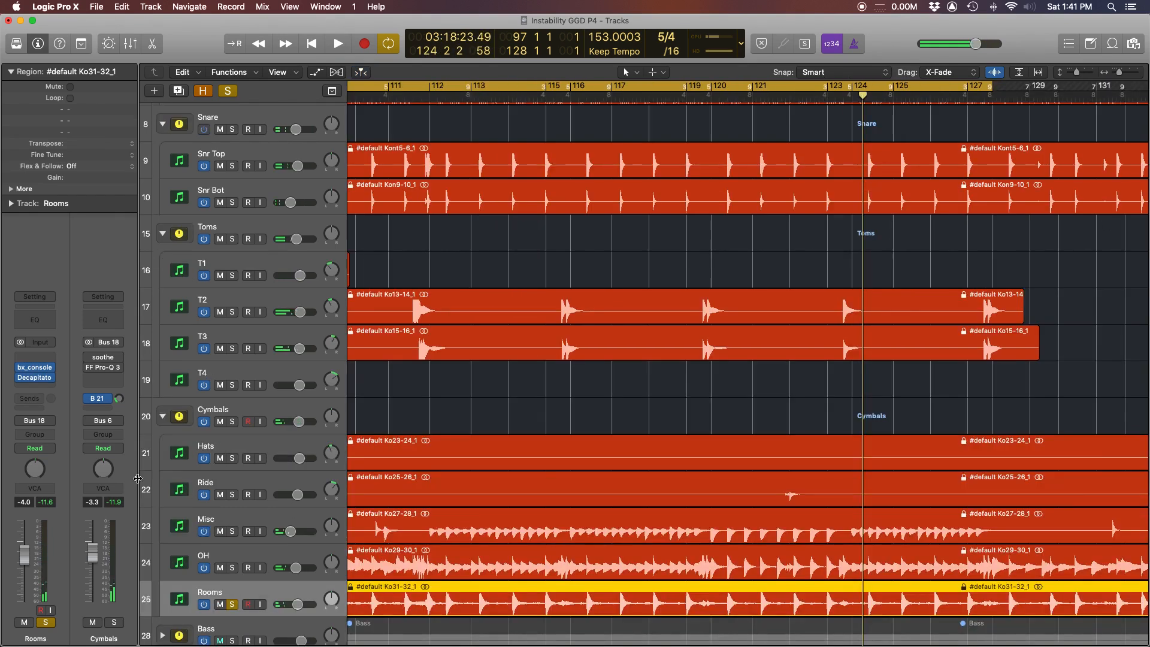
# Solo the Cymbals stack instead of Drums Full and open the soothe plug-in on its channel
pyautogui.scroll(-1, 262, 577)
pyautogui.hscroll(1, 263, 577)
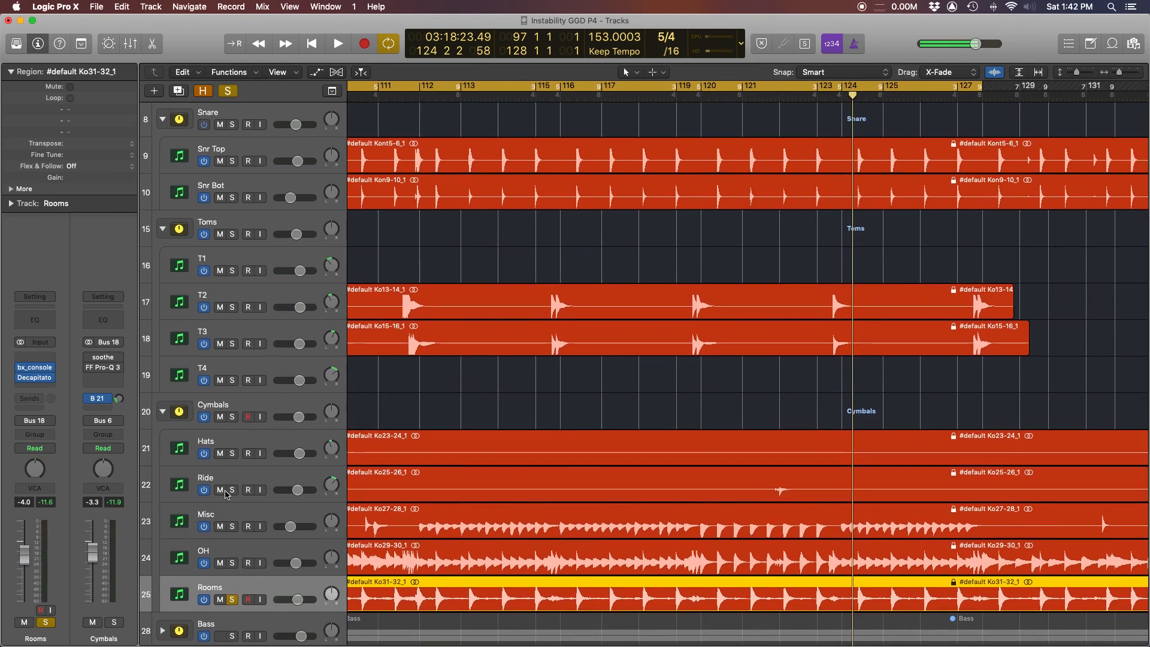
pyautogui.scroll(-5, 349, 421)
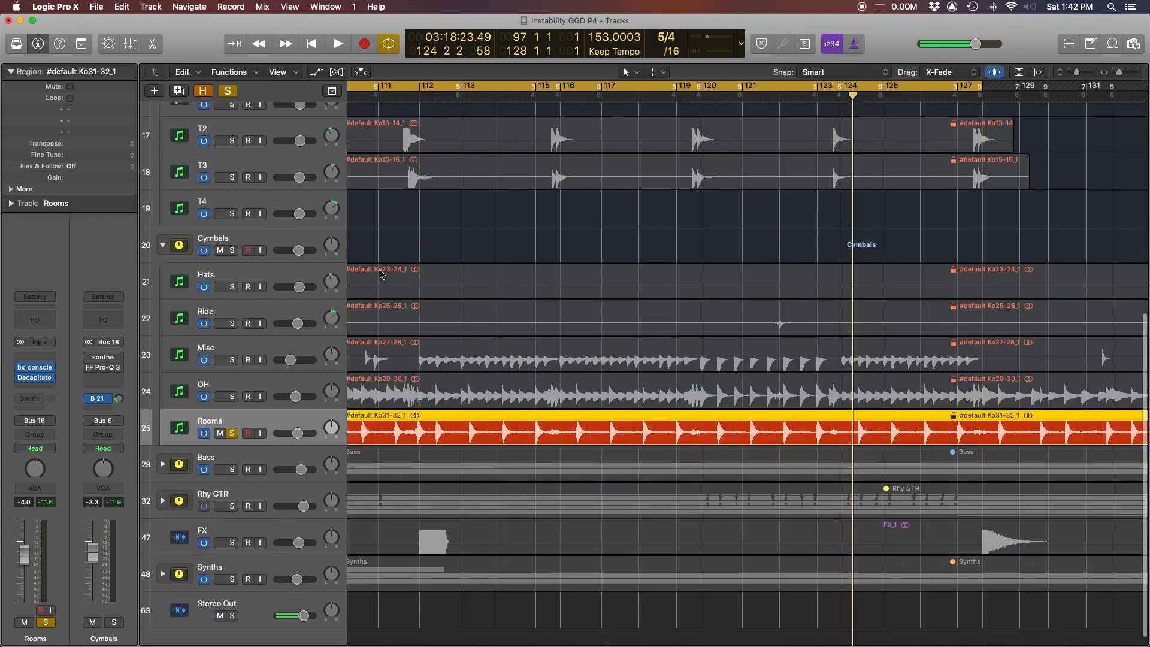
pyautogui.click(232, 251)
pyautogui.click(244, 234)
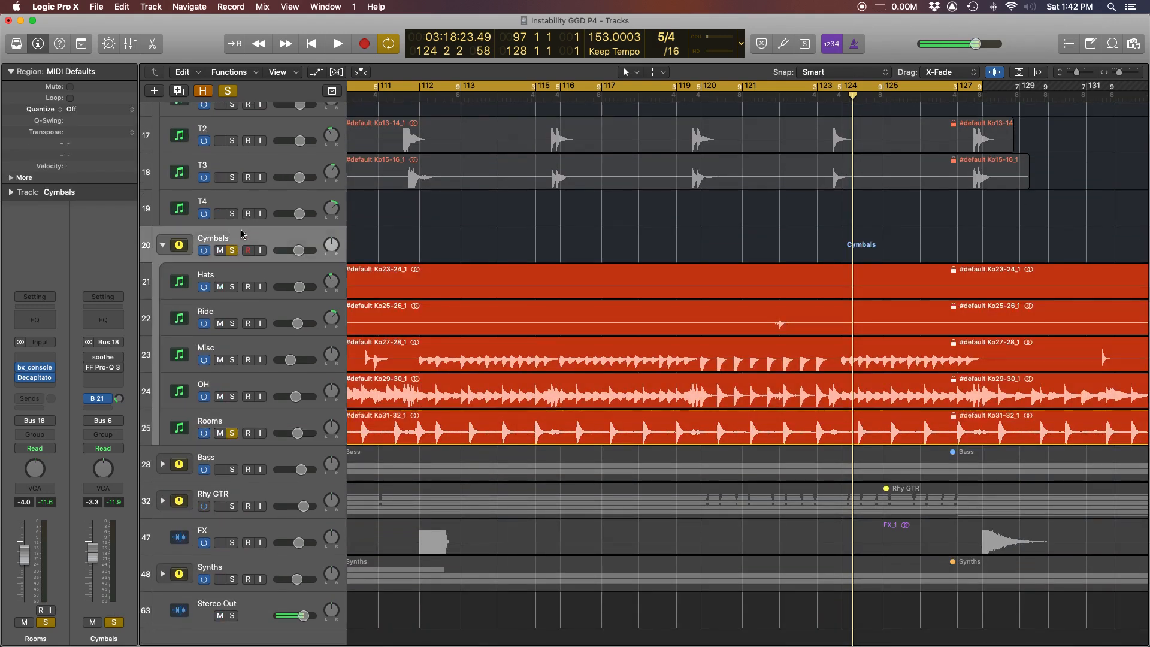
pyautogui.moveTo(37, 360)
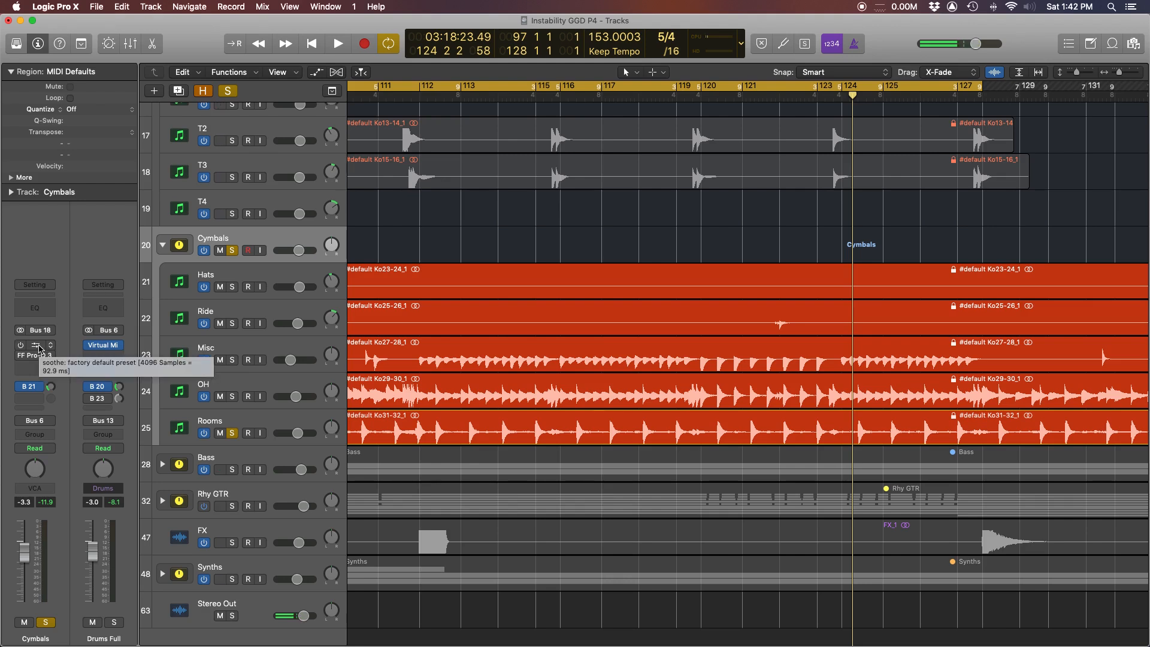
pyautogui.click(39, 349)
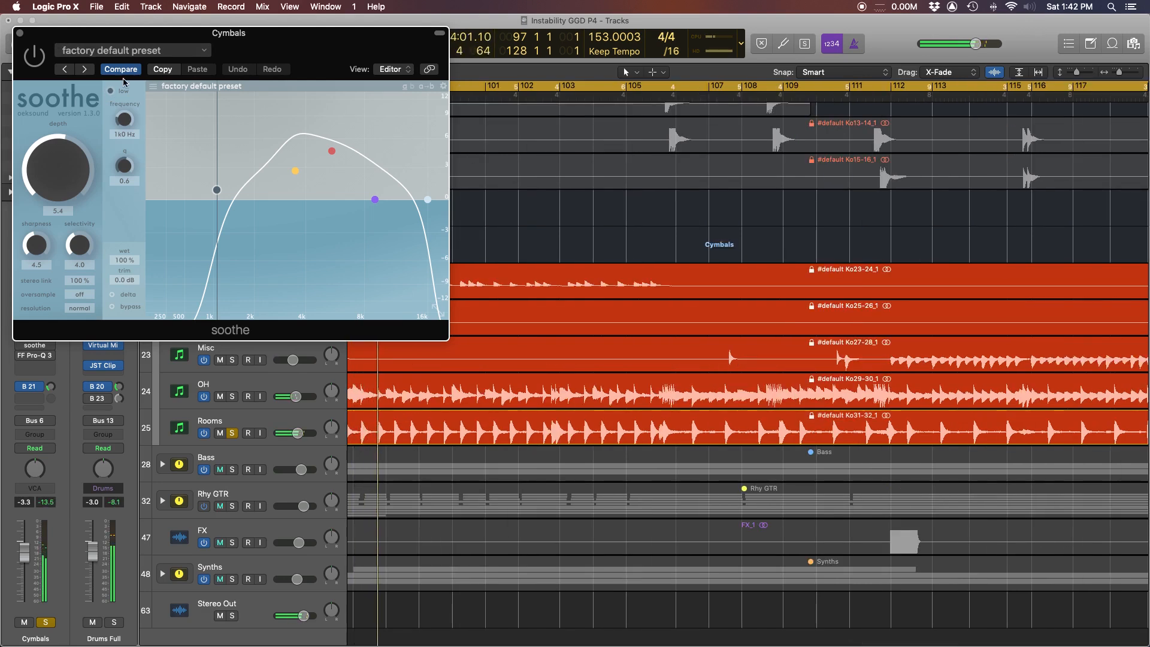
# Enable soothe on the Cymbals stack during playback and compare the sound with its soft bypass on and off
pyautogui.click(38, 62)
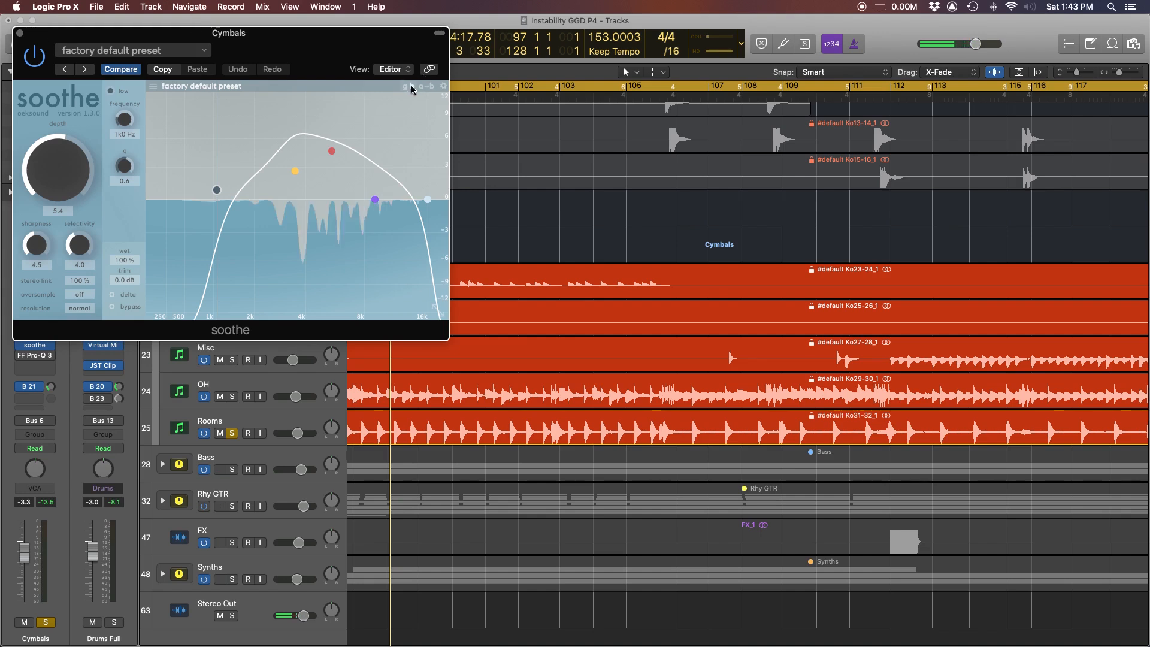
pyautogui.click(112, 308)
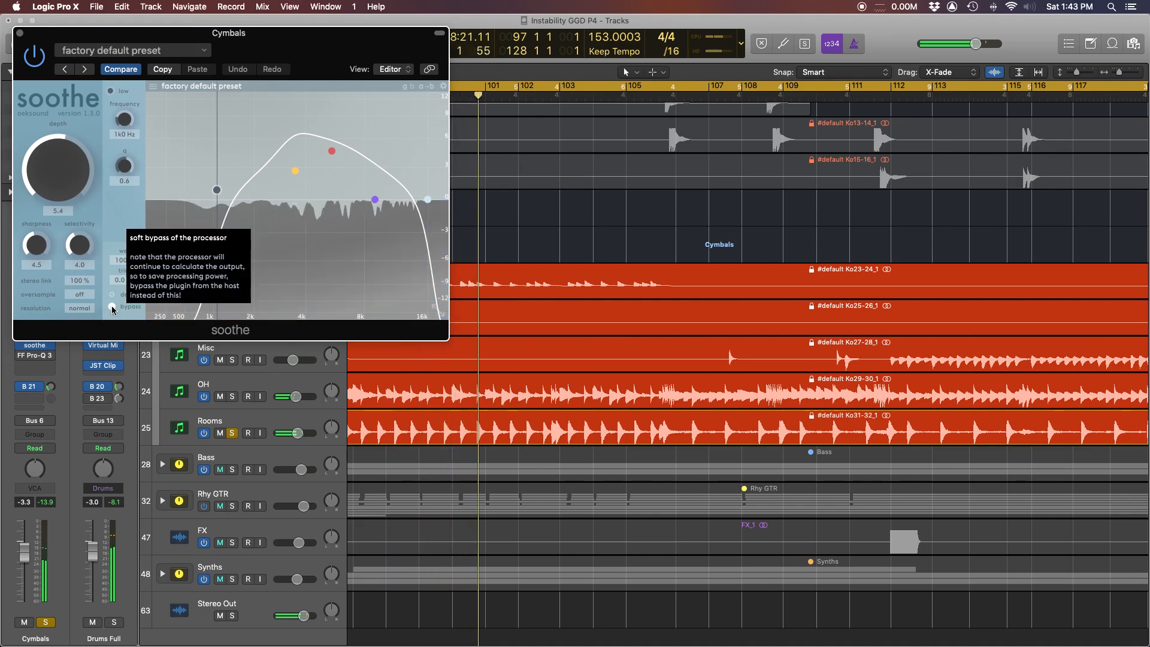
pyautogui.click(112, 308)
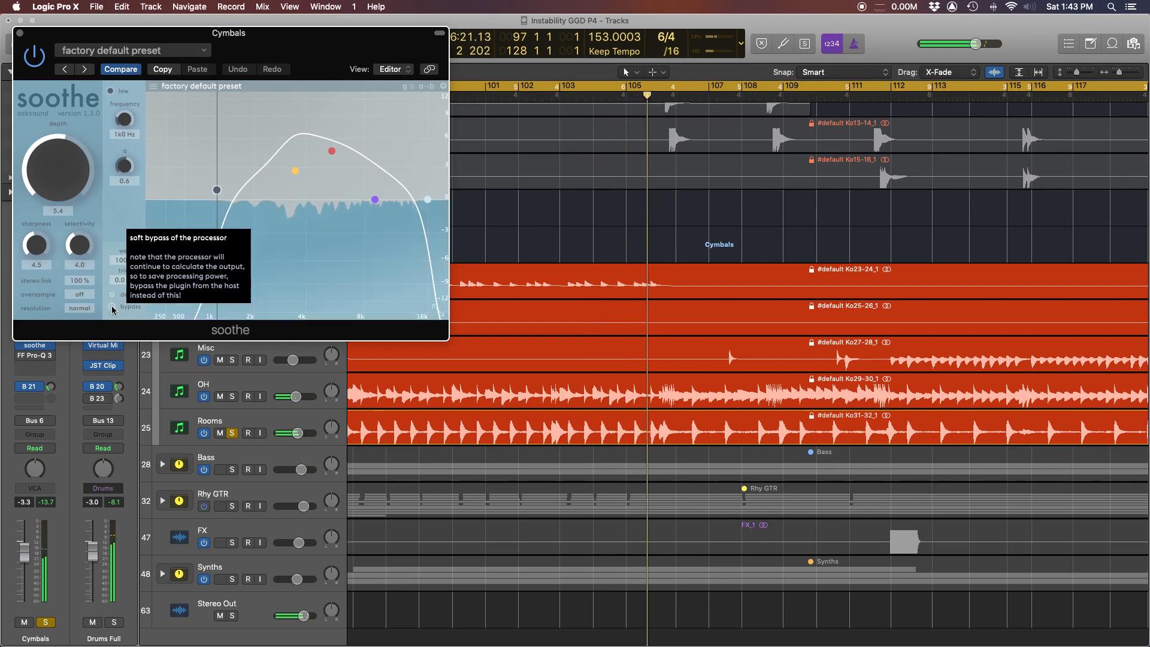
pyautogui.click(112, 307)
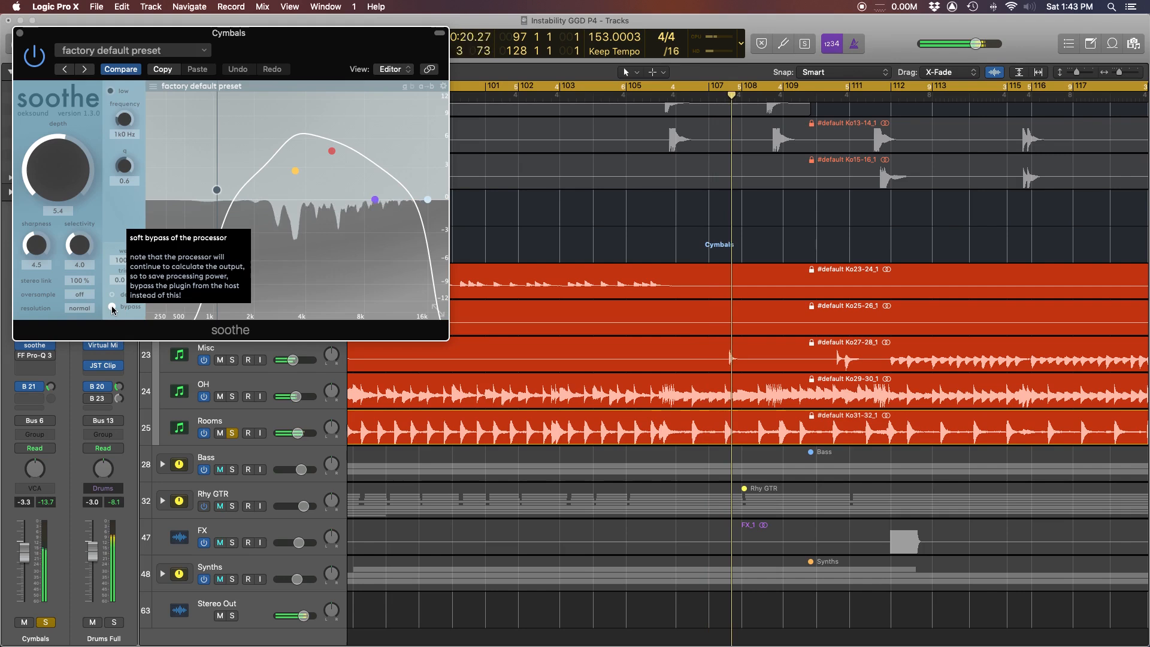
pyautogui.click(112, 308)
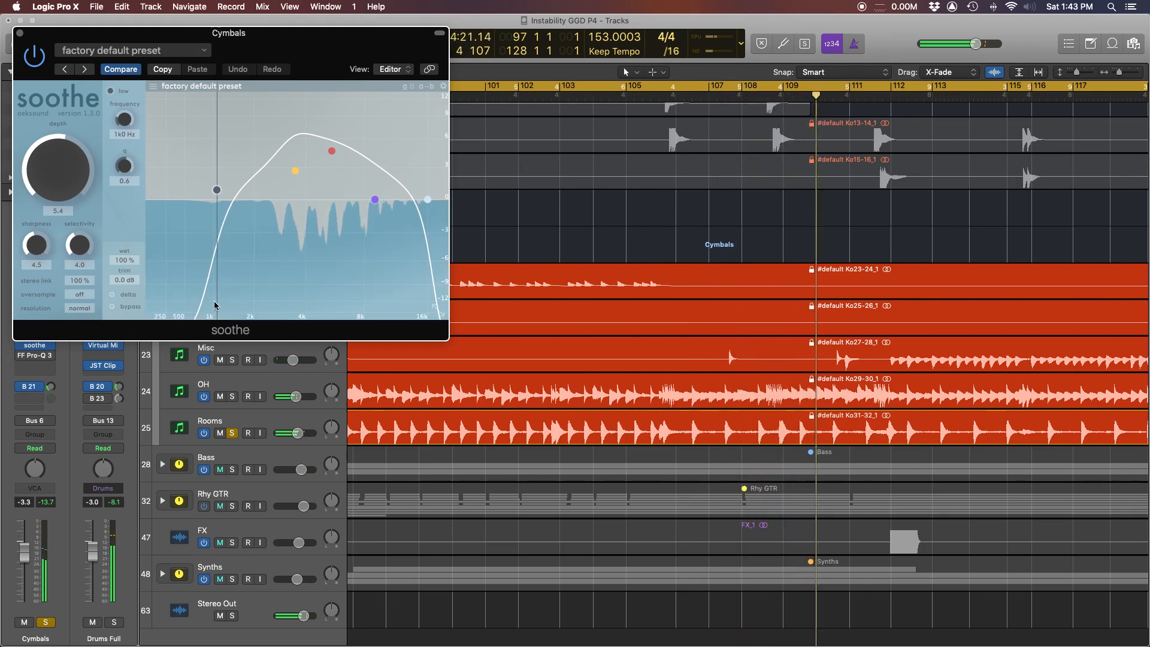
pyautogui.press('space')
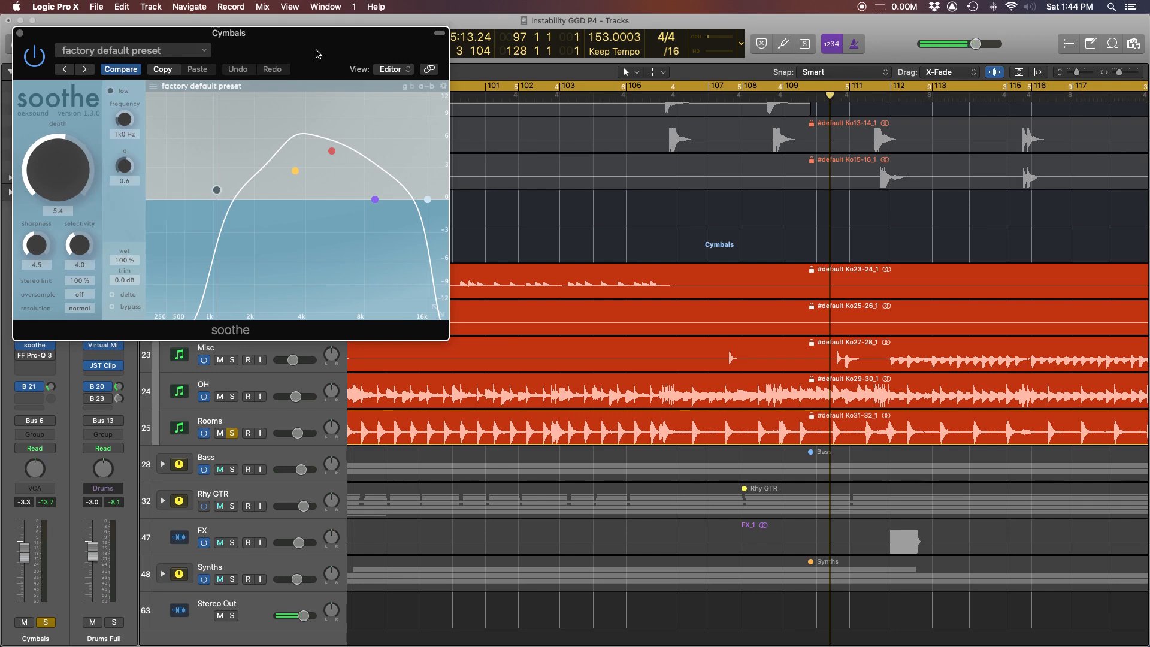
# Play the cymbals with soothe's depth exaggerated to 42.9, undo the depth change, and stop playback
pyautogui.press('space')
pyautogui.moveTo(47, 187); pyautogui.dragTo(49, 142)
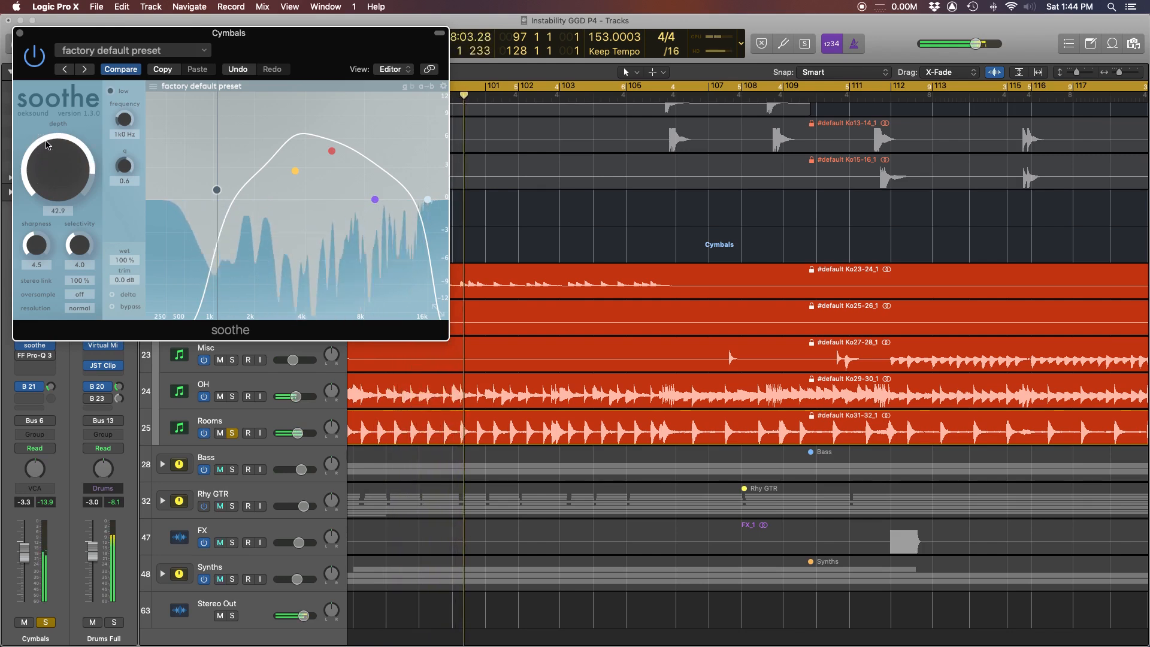
pyautogui.click(238, 70)
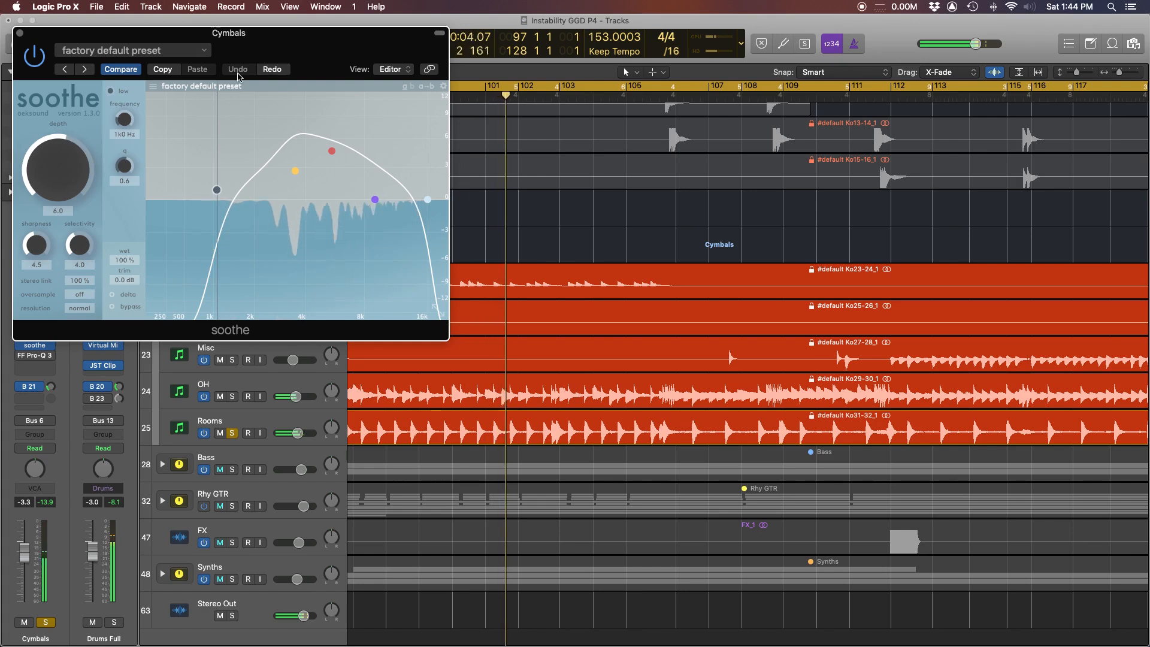
pyautogui.press('space')
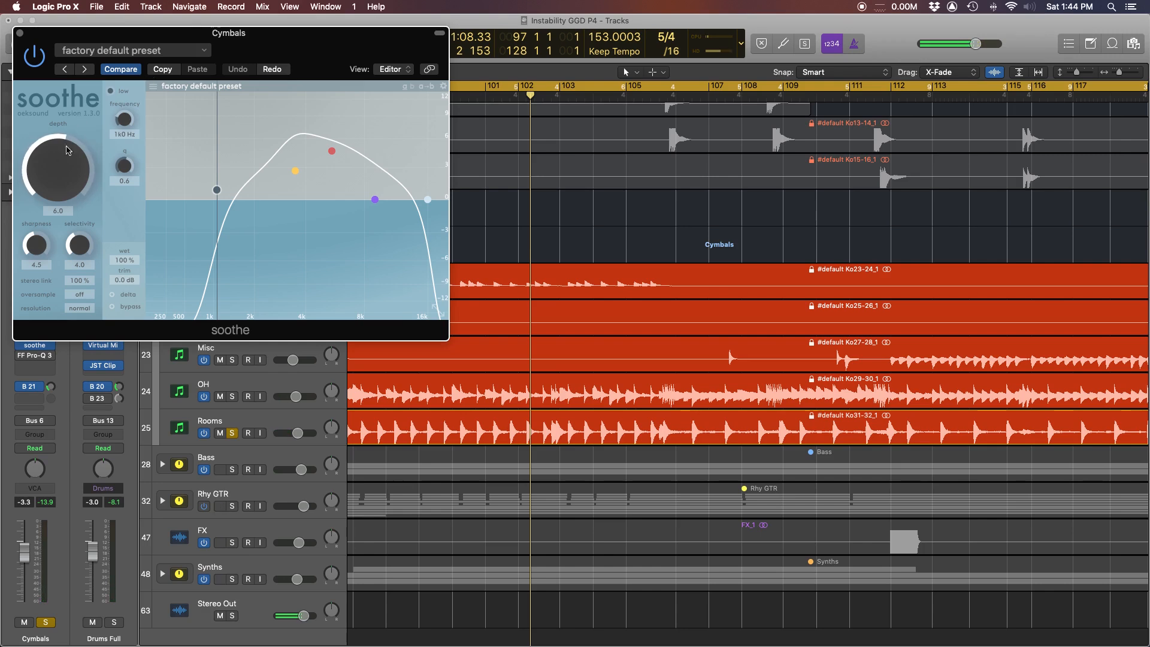
# Set soothe's depth to 5.3 on the Cymbals stack and close the plug-in
pyautogui.moveTo(49, 167); pyautogui.dragTo(48, 171)
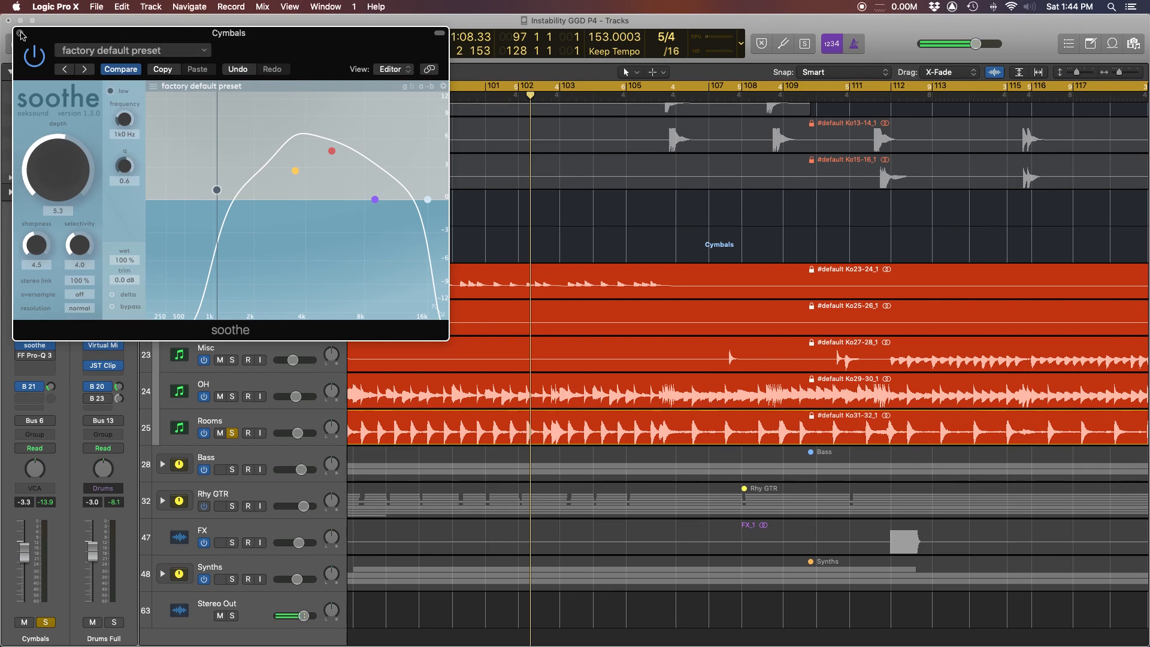
pyautogui.click(20, 34)
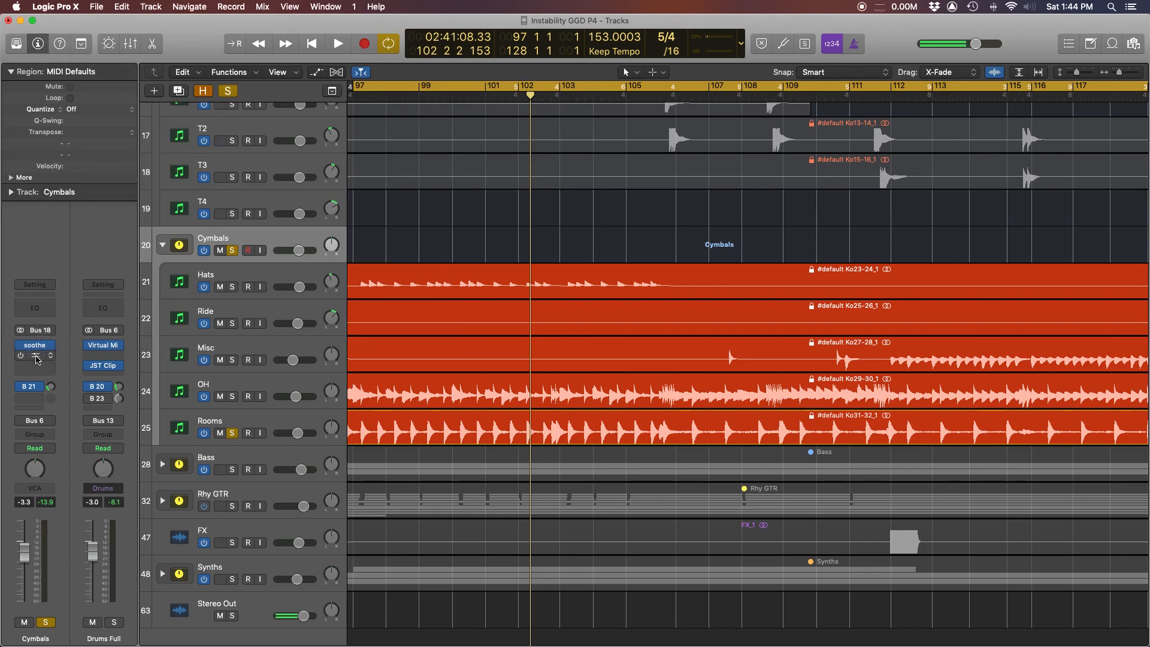
# Open FF Pro-Q 3 on the Cymbals stack, move it clear of the channel strips, and enable it
pyautogui.click(36, 358)
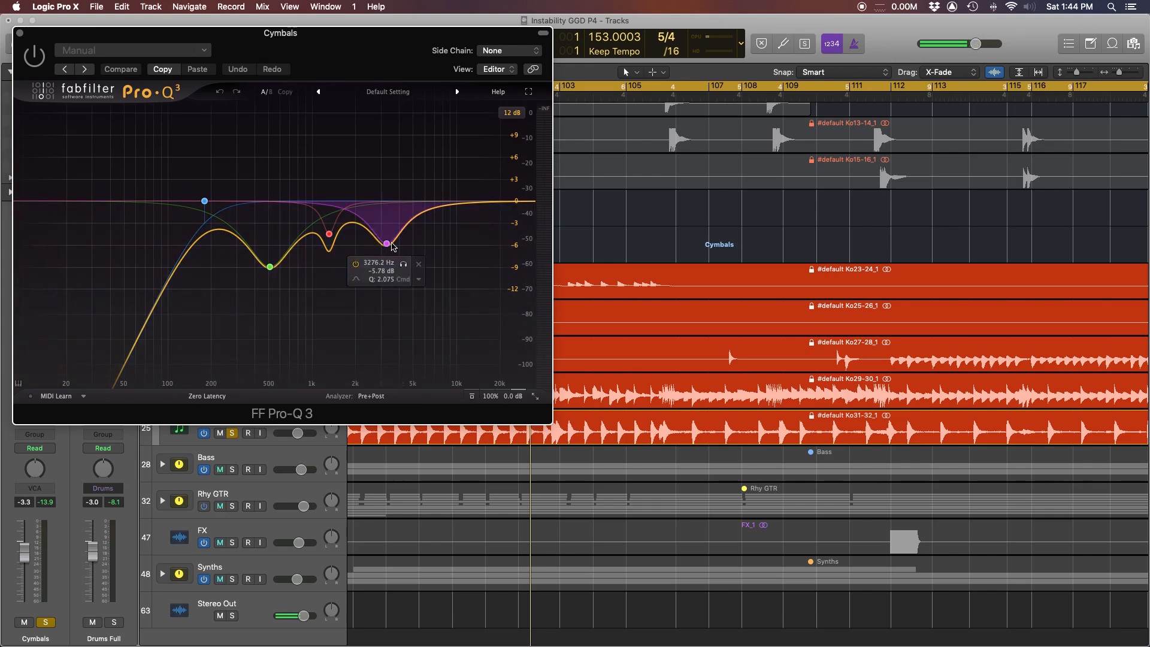
pyautogui.moveTo(287, 33); pyautogui.dragTo(488, 35)
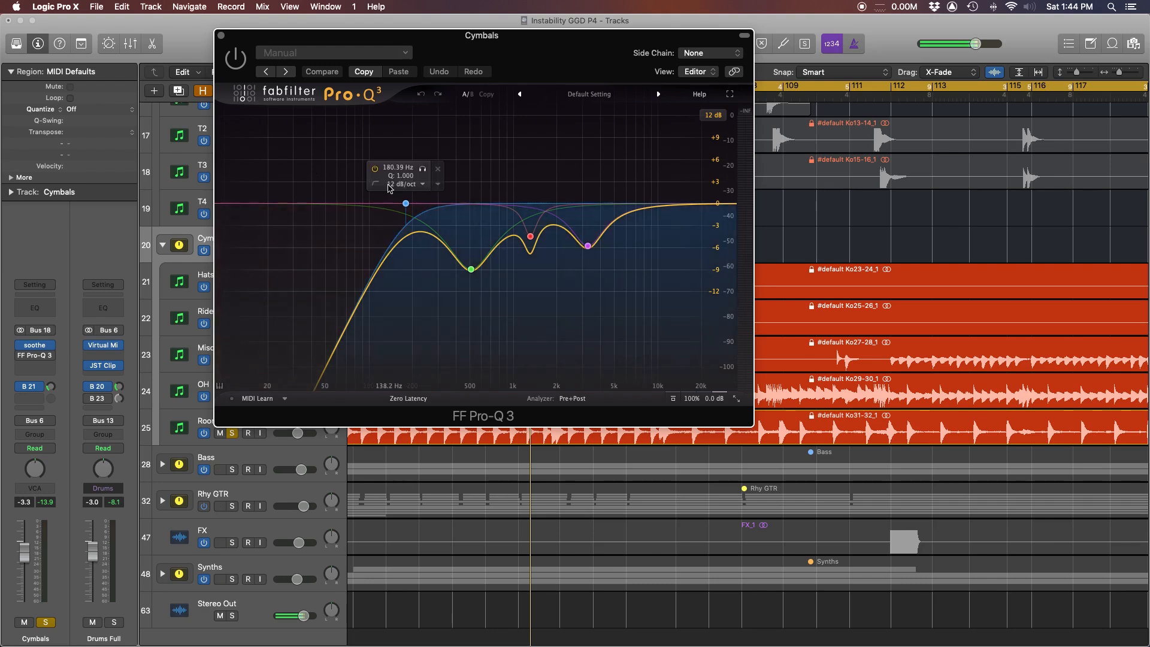
pyautogui.click(233, 62)
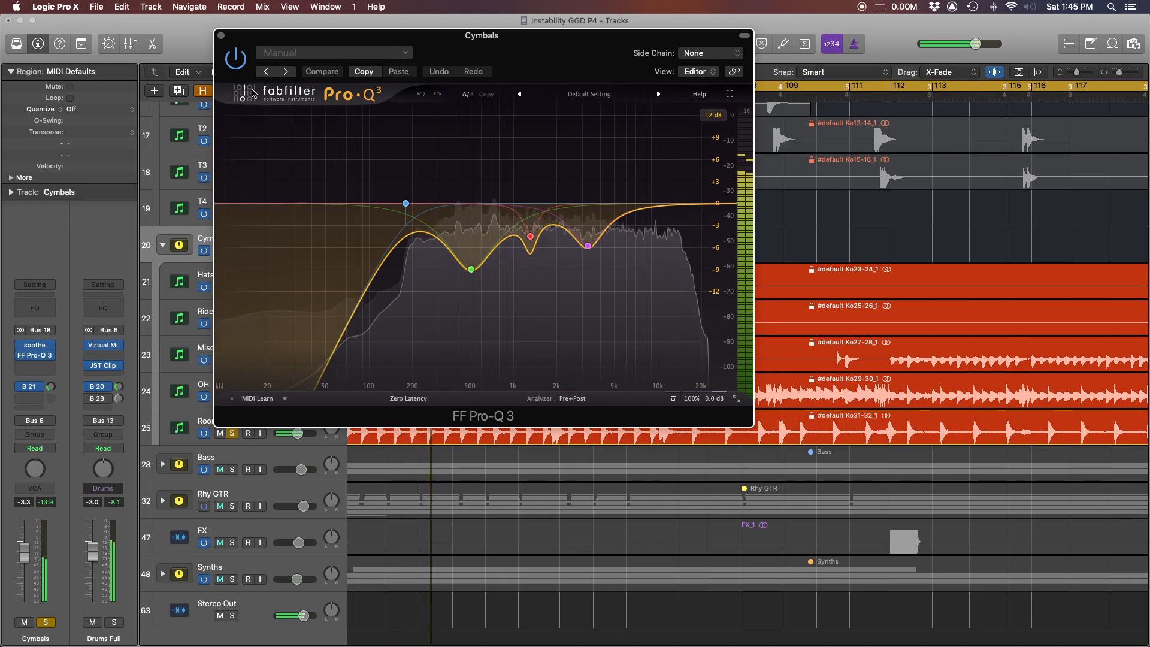
# Play the cymbals with the 506 Hz band's gain exaggerated to about +11 dB, and undo the gain change
pyautogui.click(472, 270)
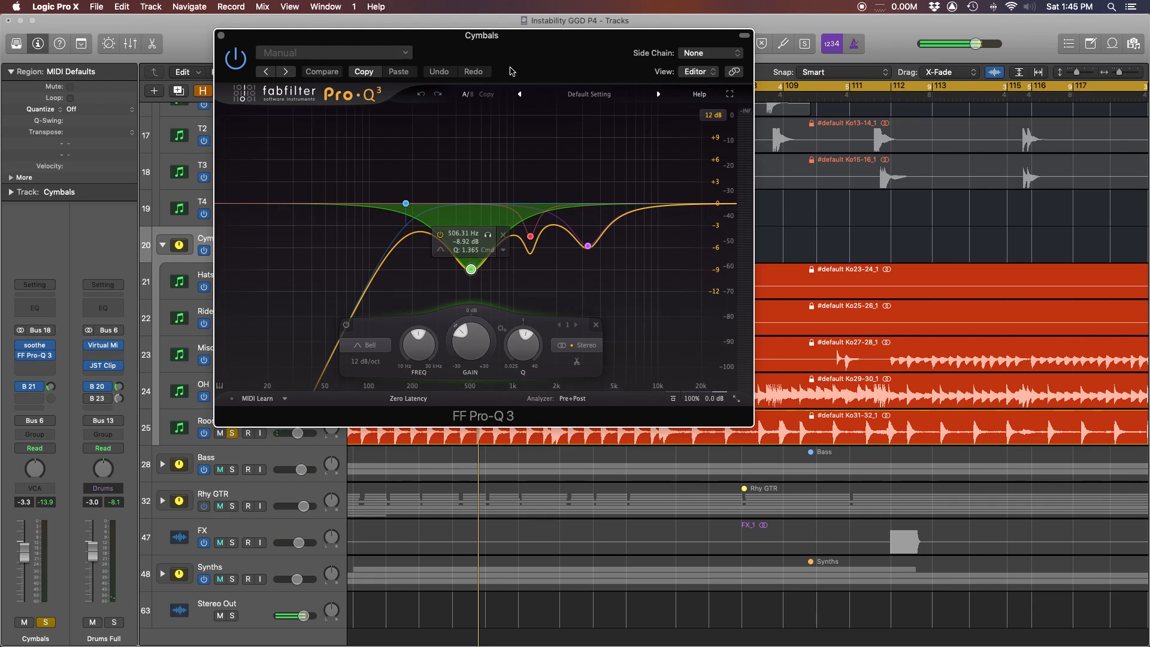
pyautogui.moveTo(473, 347)
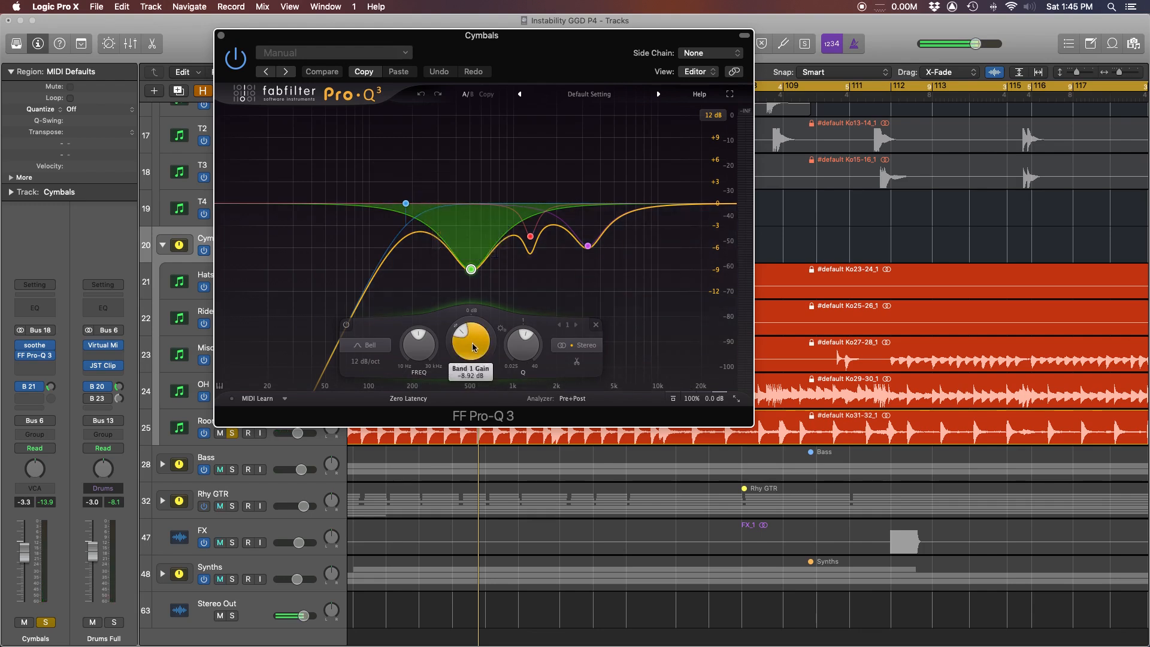
pyautogui.moveTo(472, 343); pyautogui.dragTo(470, 240)
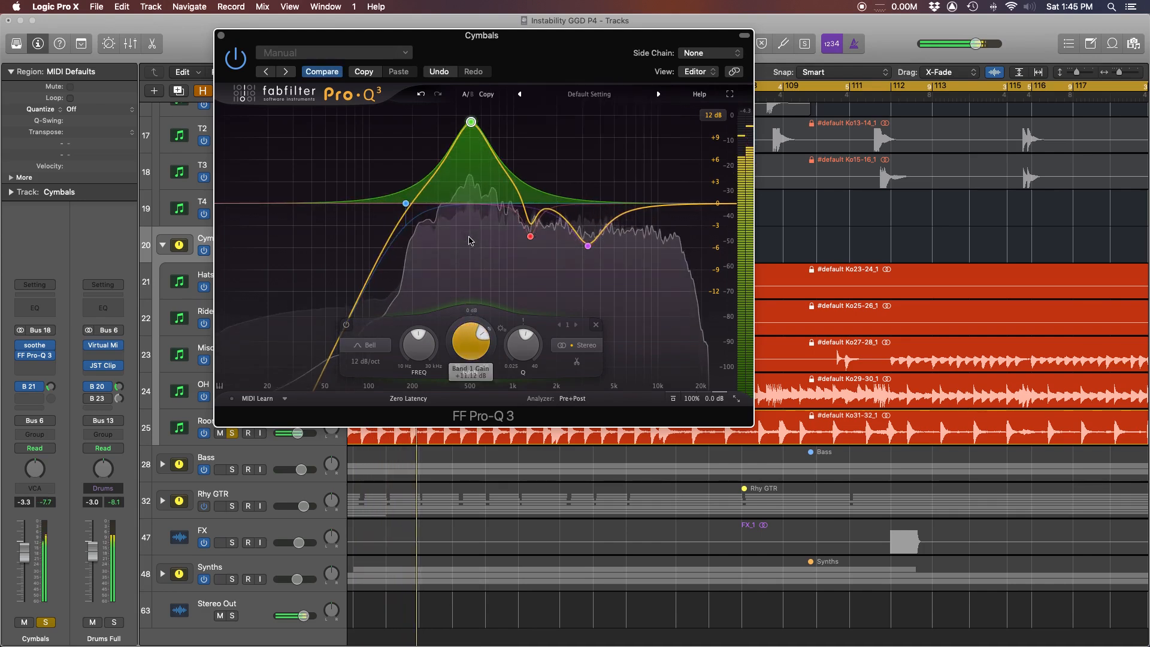
pyautogui.click(420, 95)
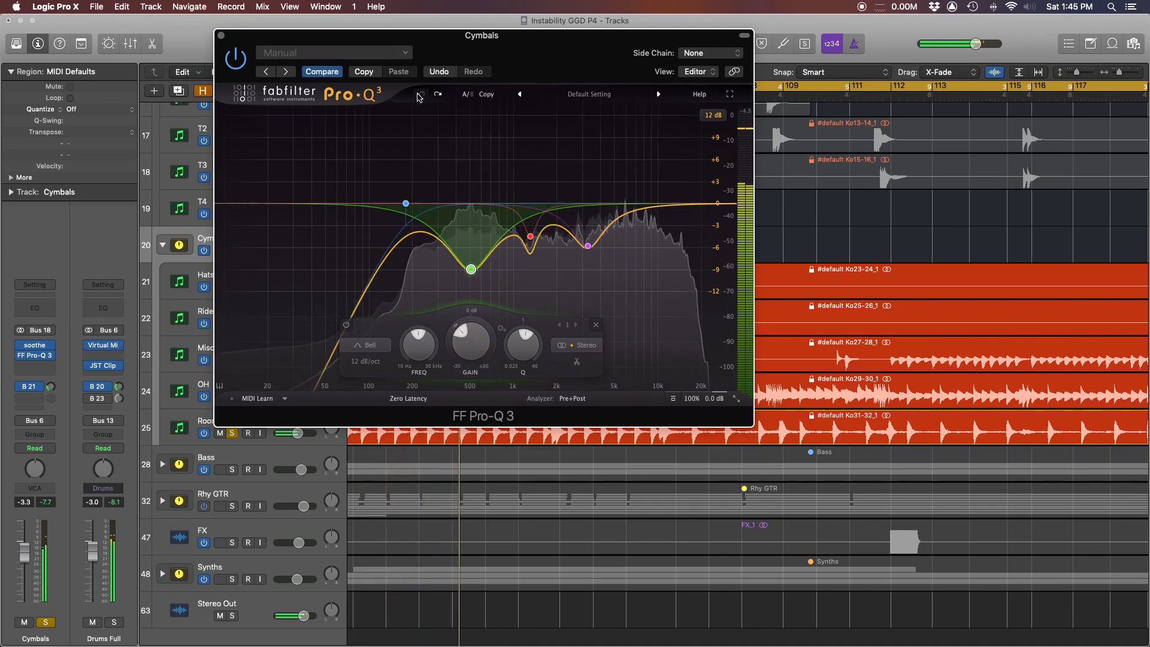
# Play the cymbals with the narrow 1304 Hz band boosted to about +10.96 dB, and undo the boost
pyautogui.click(531, 237)
pyautogui.moveTo(526, 342)
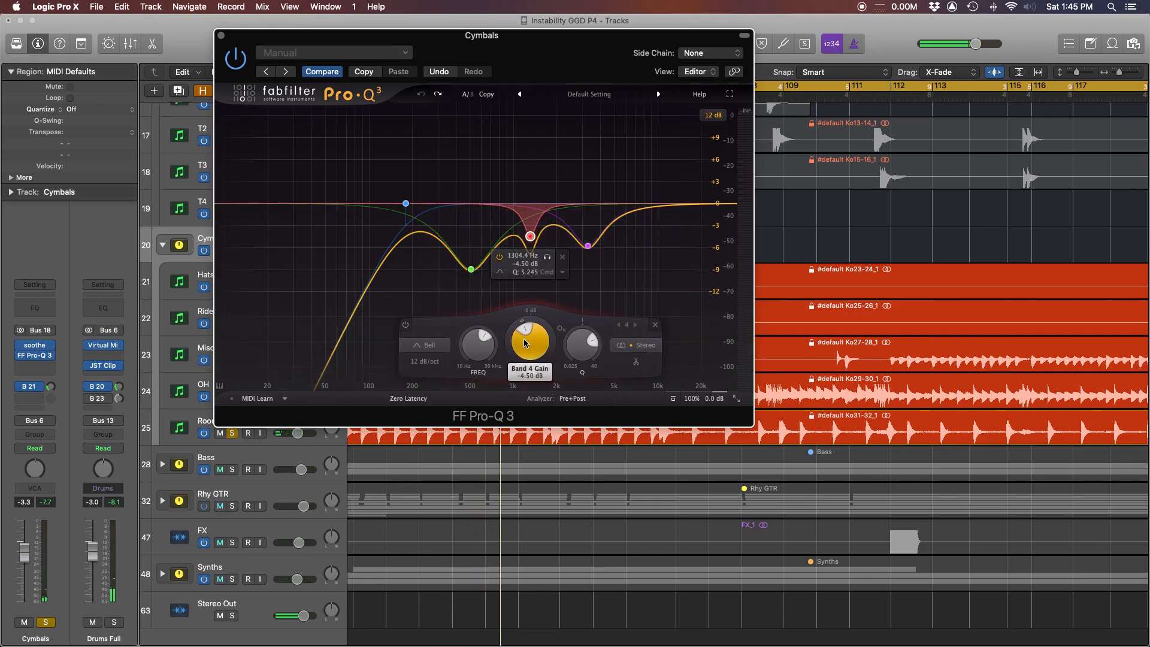
pyautogui.press('space')
pyautogui.moveTo(530, 342); pyautogui.dragTo(527, 270)
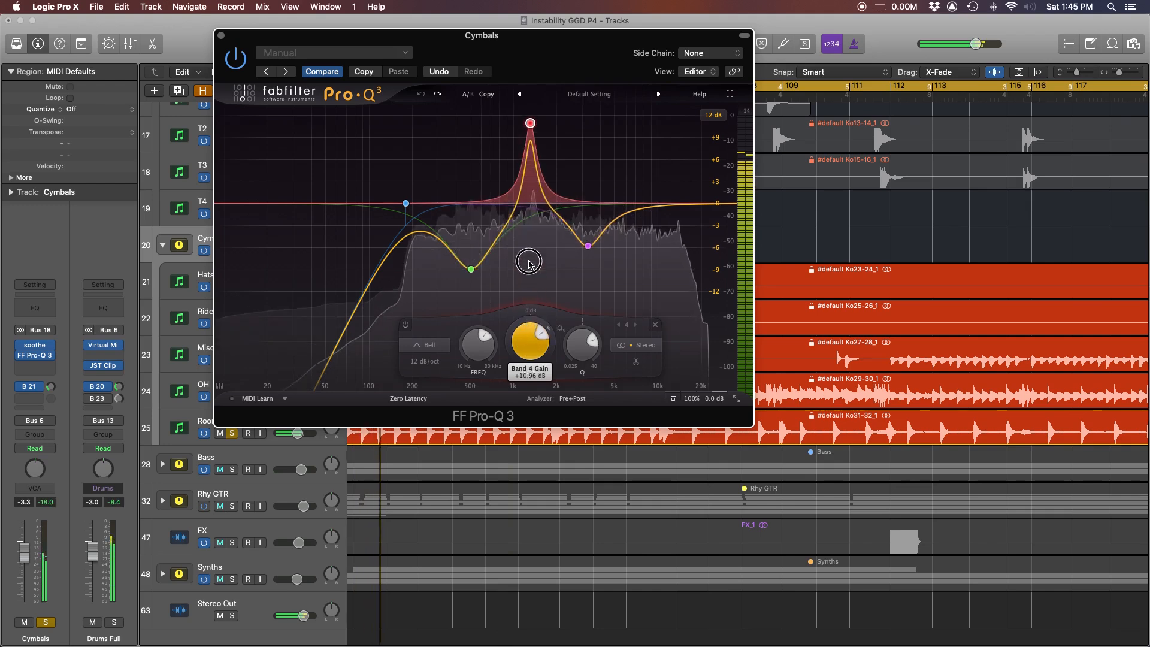
pyautogui.press('super+z')
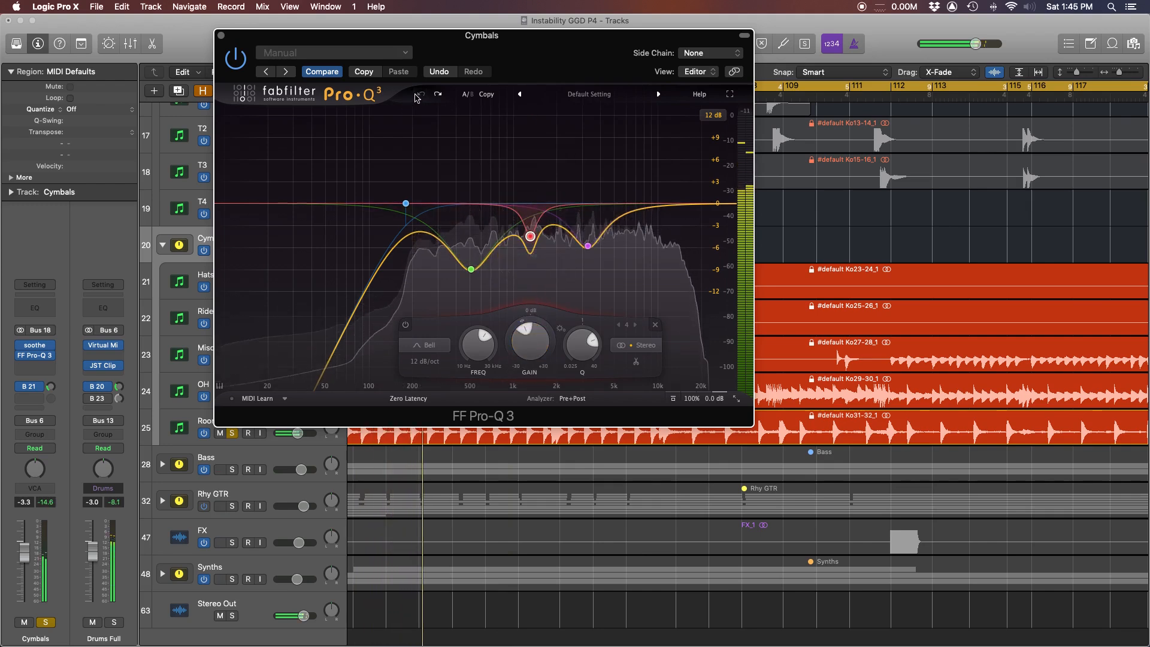
# Play the cymbals with the 3276 Hz band's cut turned into a strong boost, and undo the gain change
pyautogui.click(587, 245)
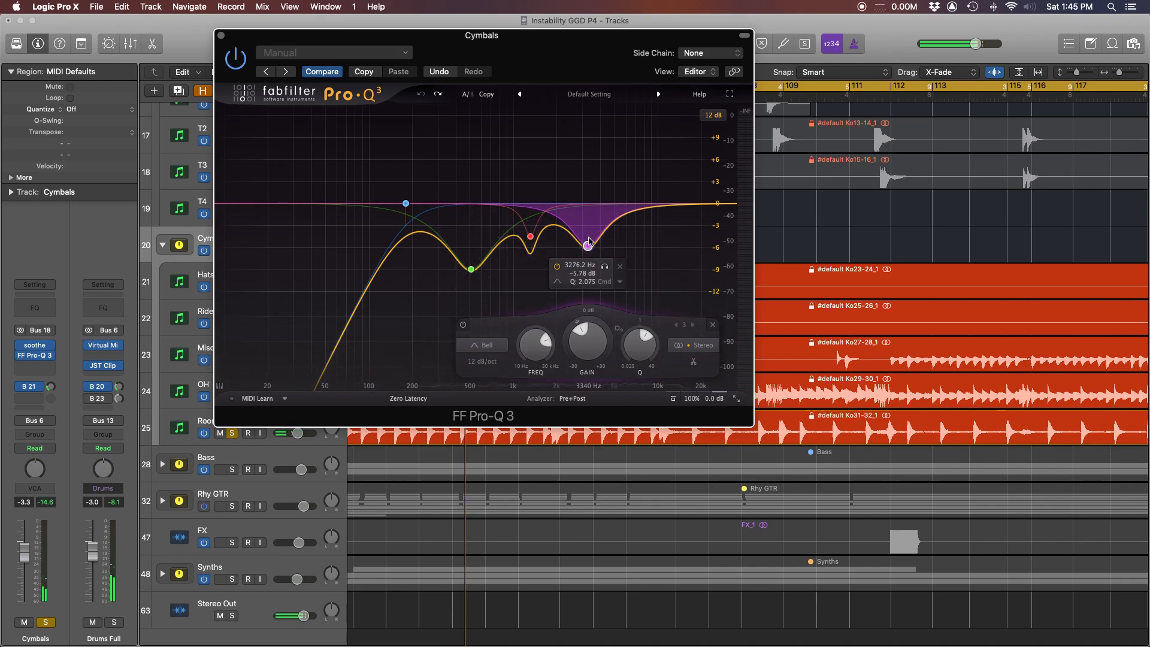
pyautogui.moveTo(585, 345)
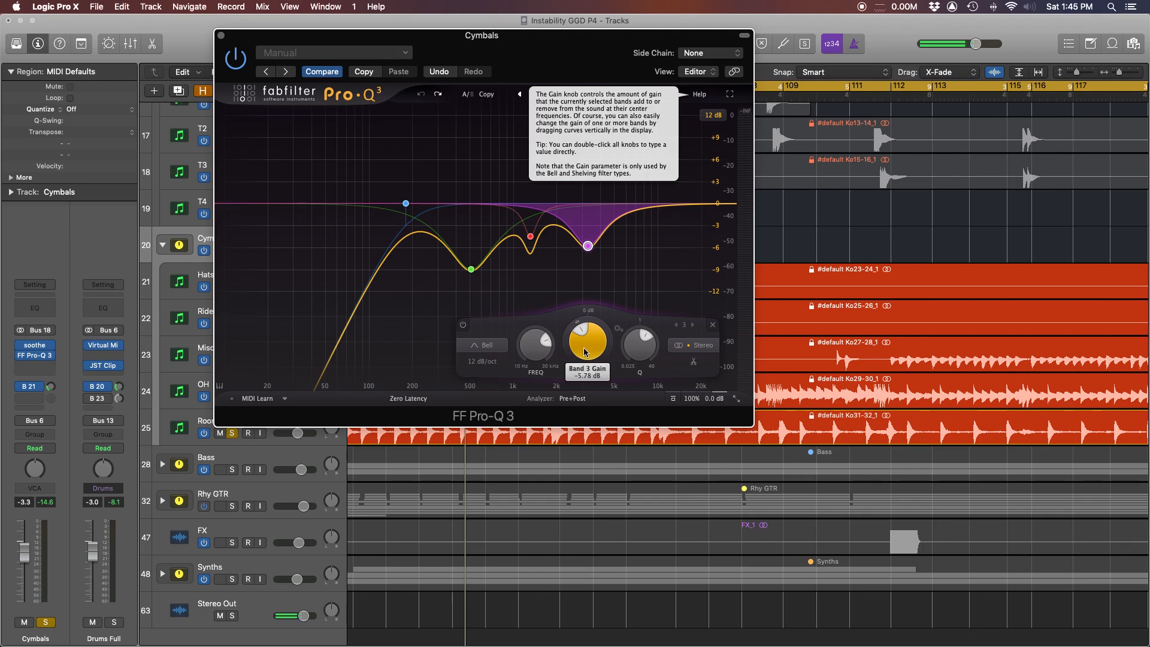
pyautogui.moveTo(586, 351); pyautogui.dragTo(579, 261)
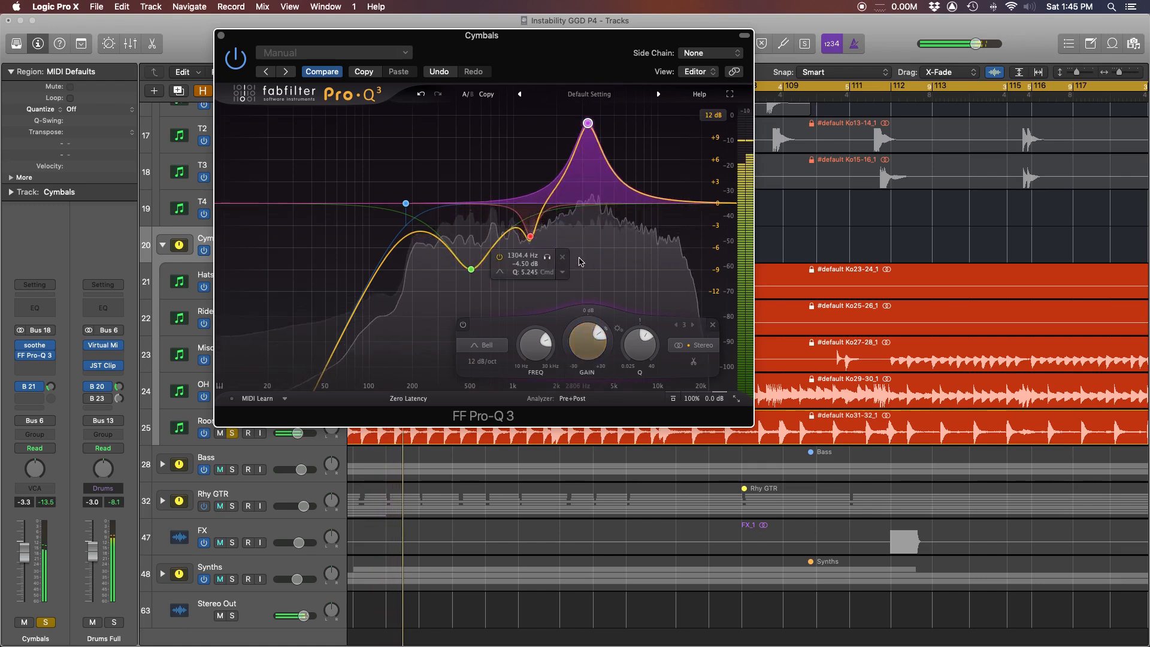
pyautogui.click(422, 95)
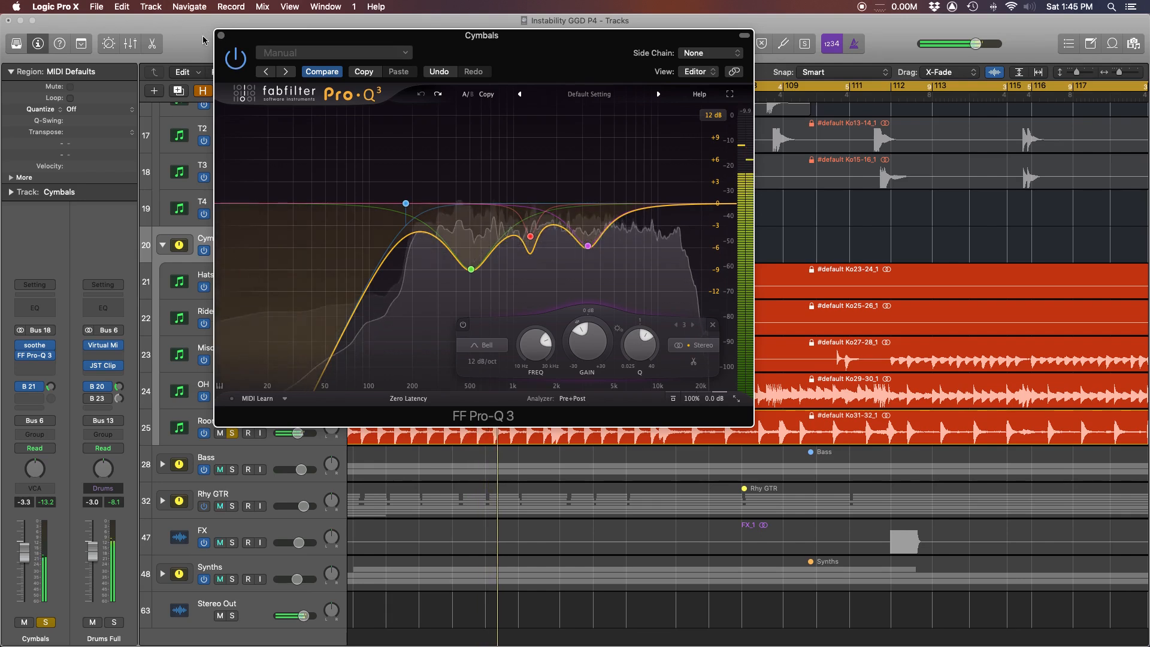
# Close the Cymbals equalizer, stop playback, and solo the Drums Full stack
pyautogui.click(221, 35)
pyautogui.press('space')
pyautogui.scroll(10, 376, 217)
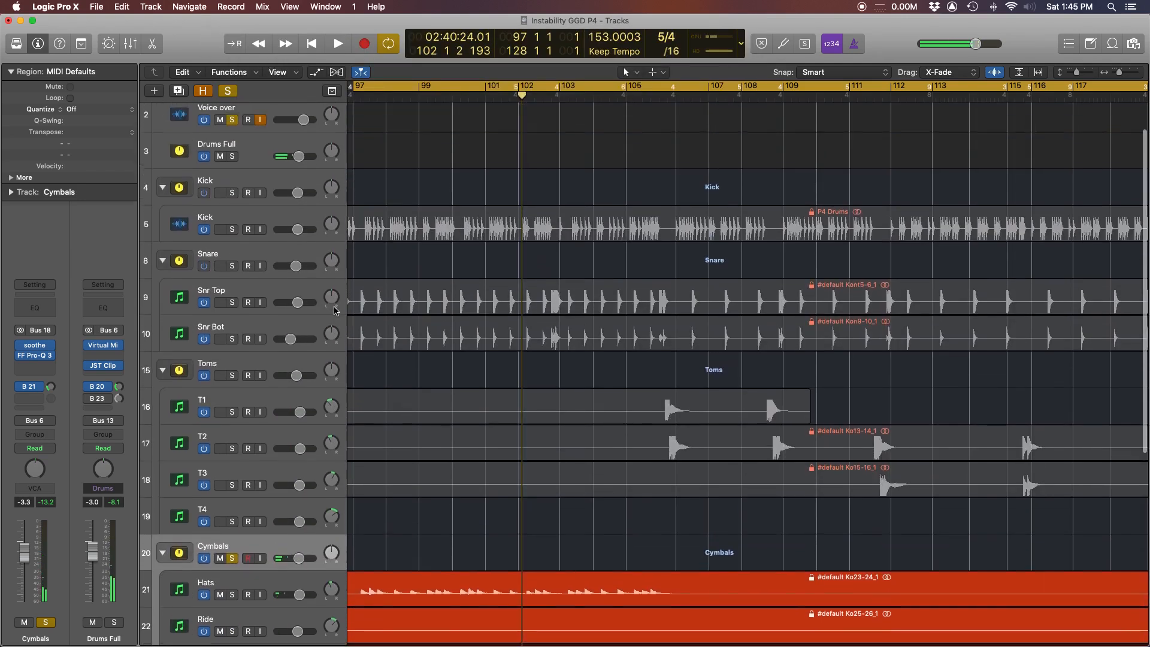
pyautogui.click(231, 200)
pyautogui.scroll(-5, 545, 236)
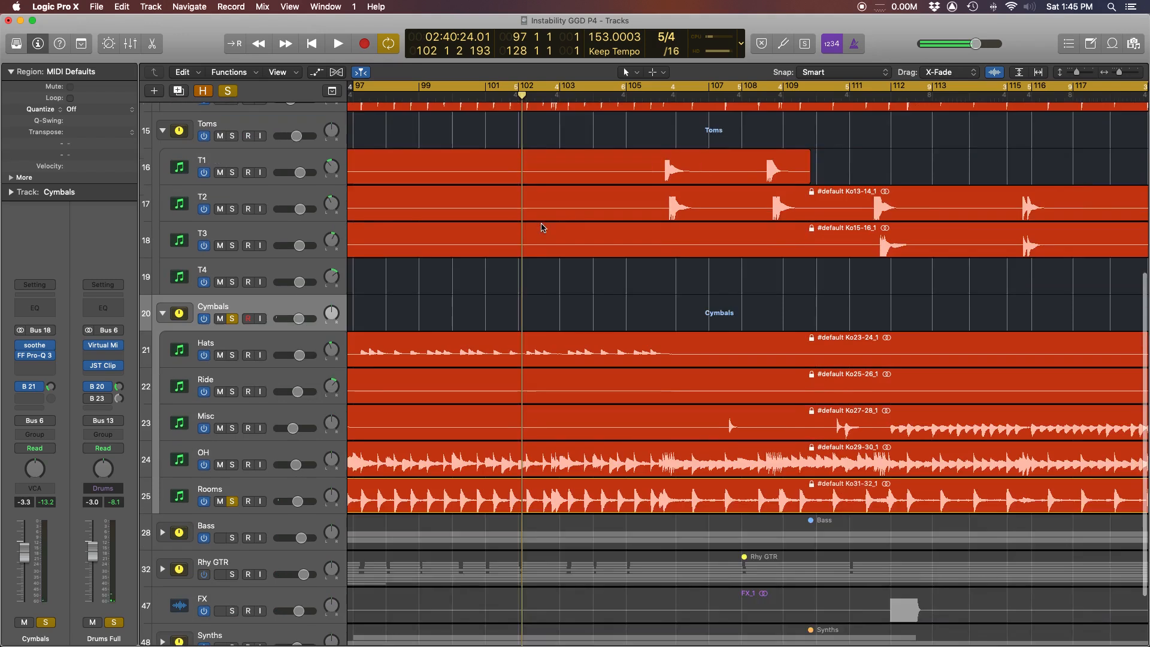
pyautogui.hscroll(-3, 545, 236)
pyautogui.hscroll(2, 566, 231)
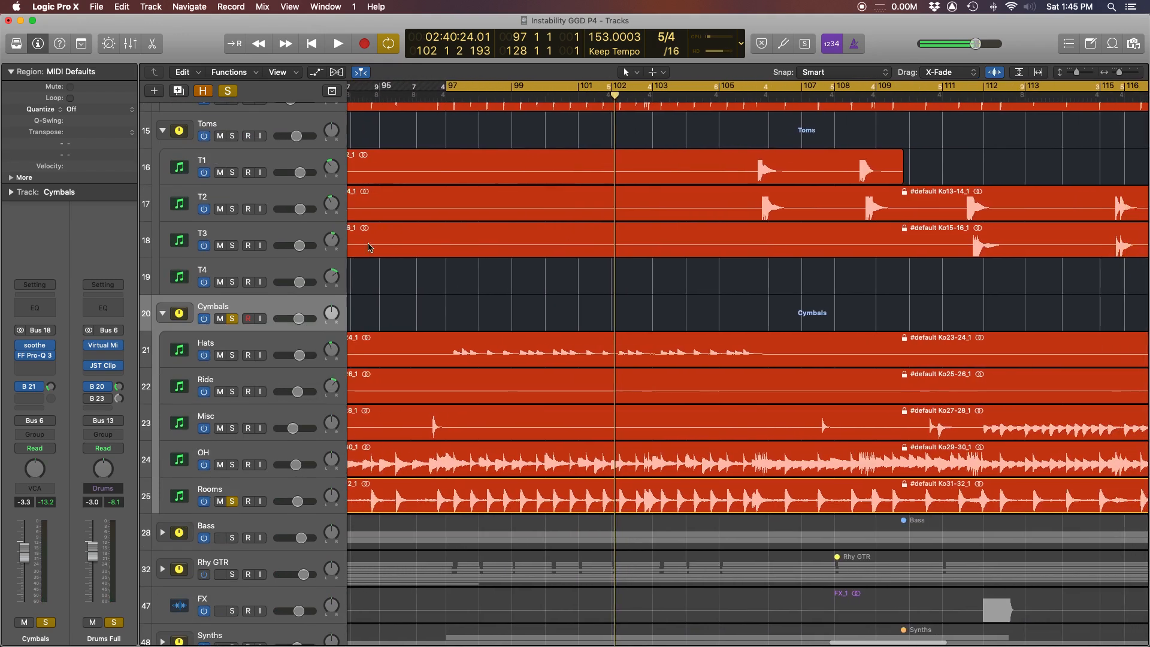
pyautogui.scroll(5, 372, 249)
pyautogui.scroll(-6, 296, 363)
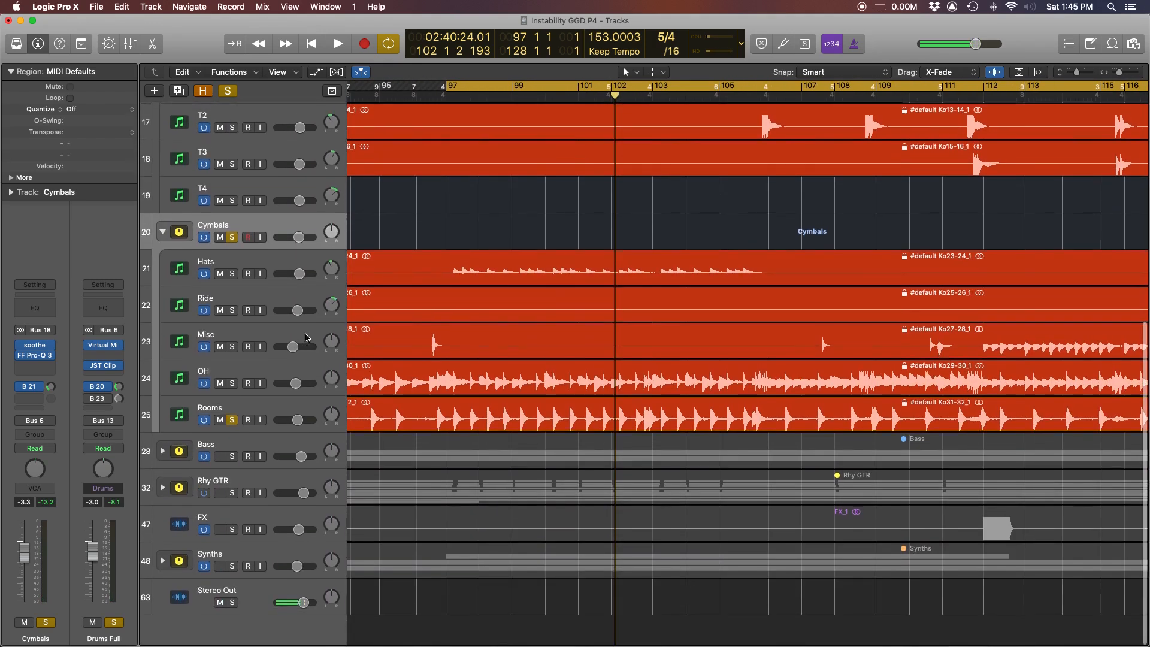
# Play the soloed drums, take the Rooms track out of solo, and stop playback
pyautogui.press('x')
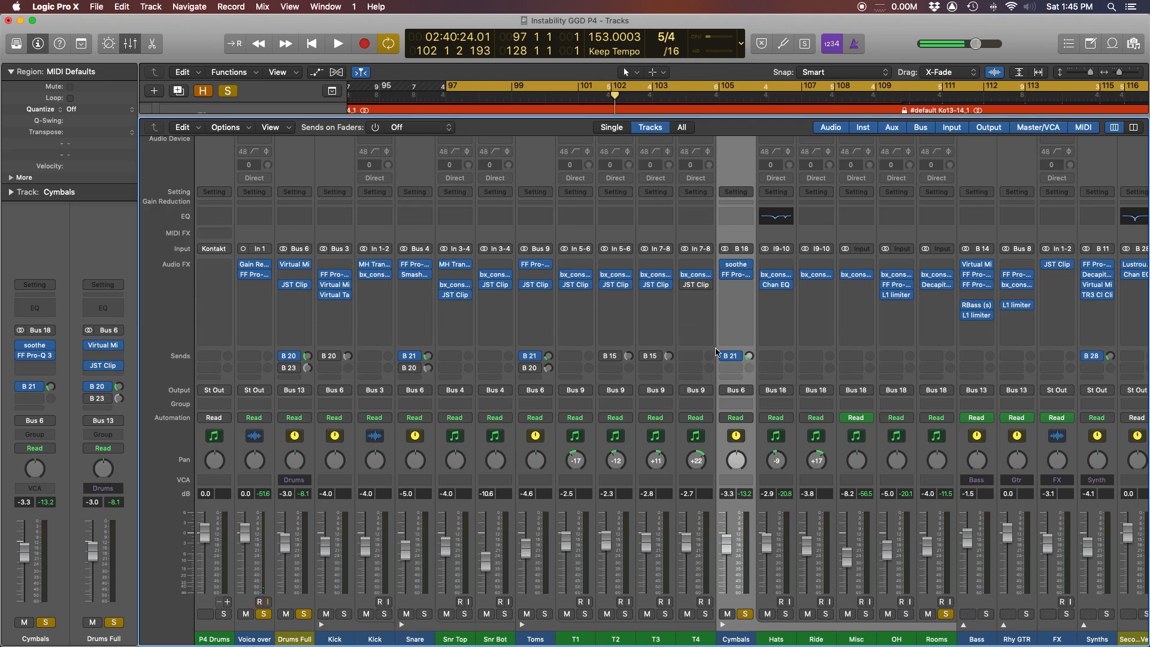
pyautogui.press('x')
pyautogui.scroll(3, 515, 335)
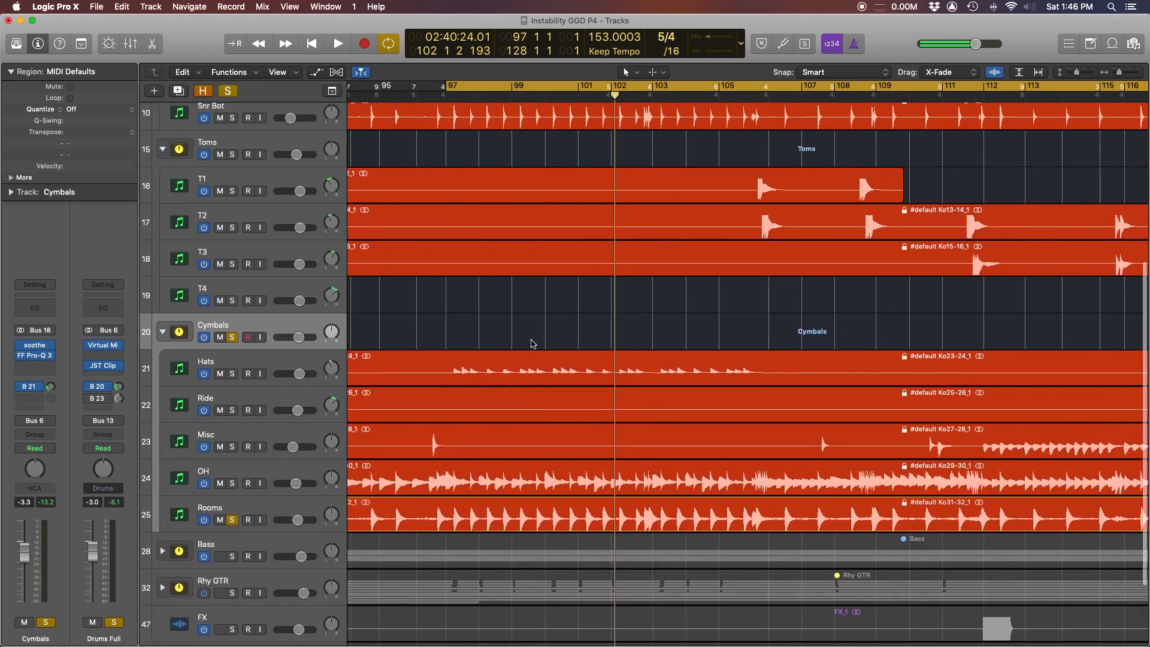
pyautogui.press('space')
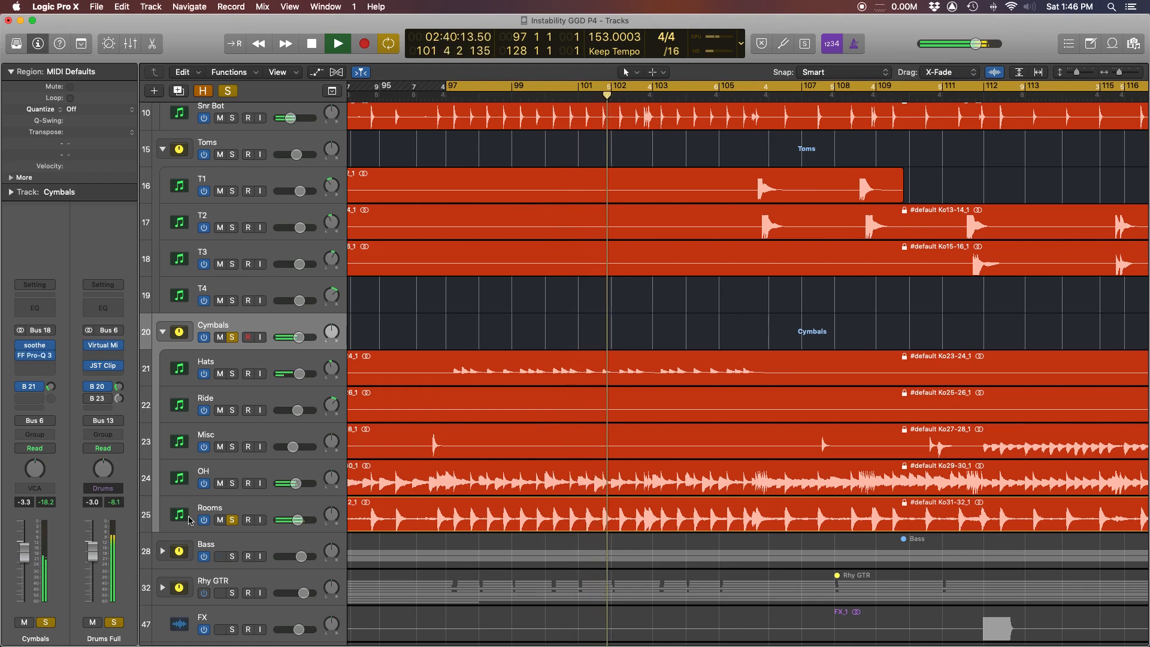
pyautogui.click(231, 520)
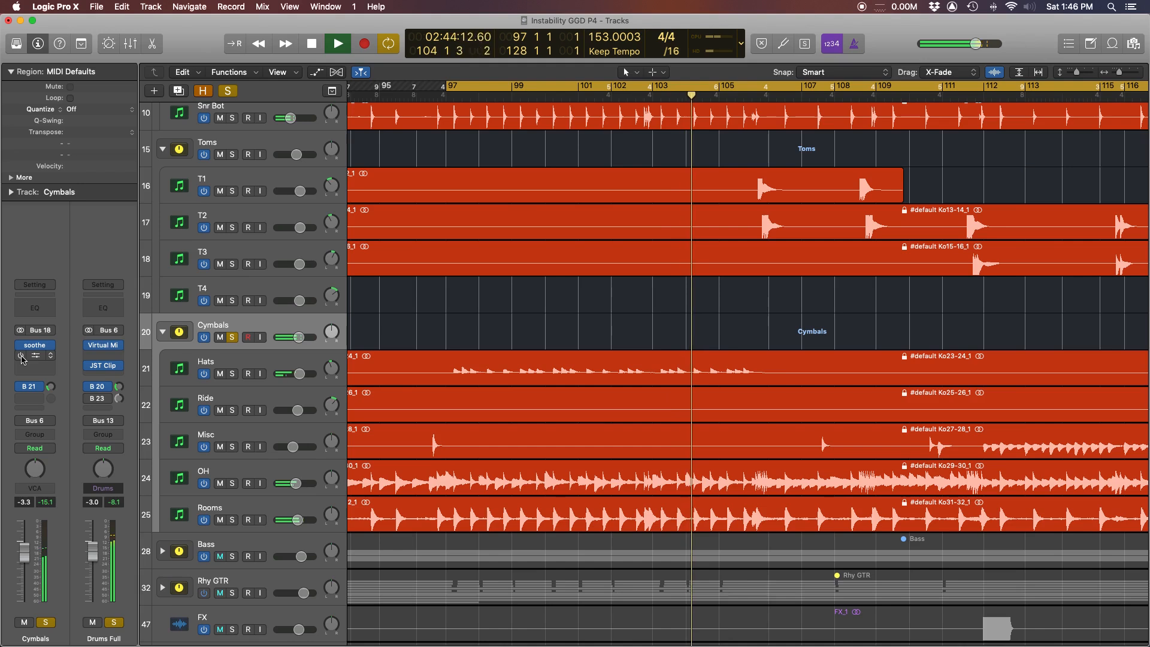
pyautogui.press('space')
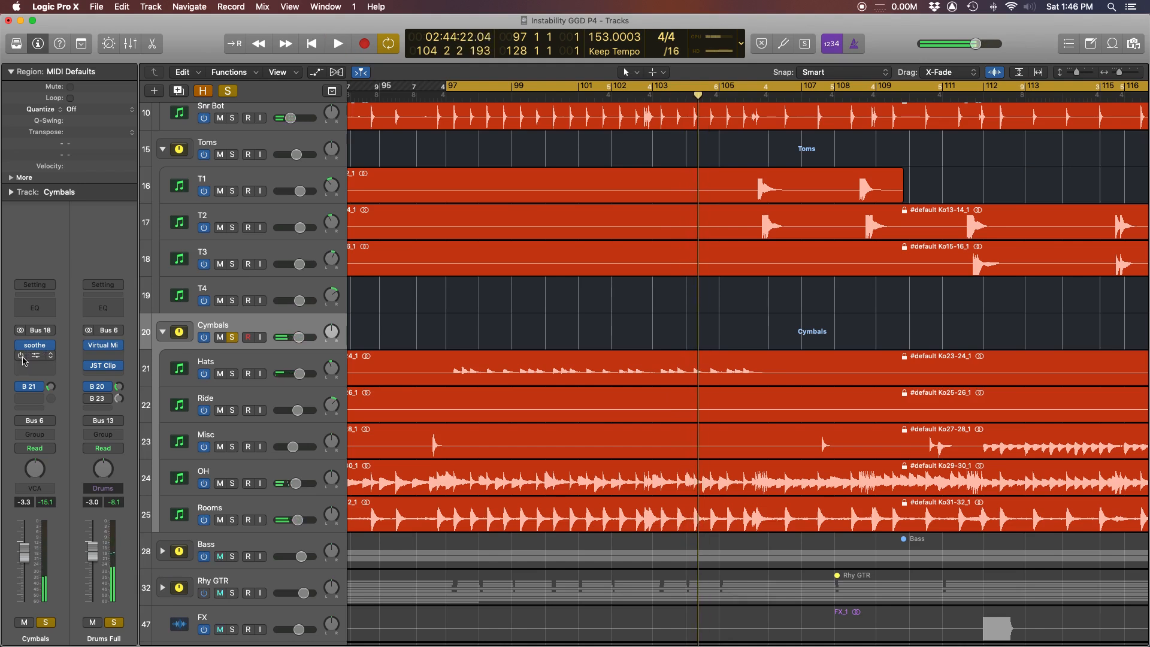
# Reopen FF Pro-Q 3 on the Cymbals stack, play the drums with the equalizer enabled, and close it
pyautogui.click(30, 356)
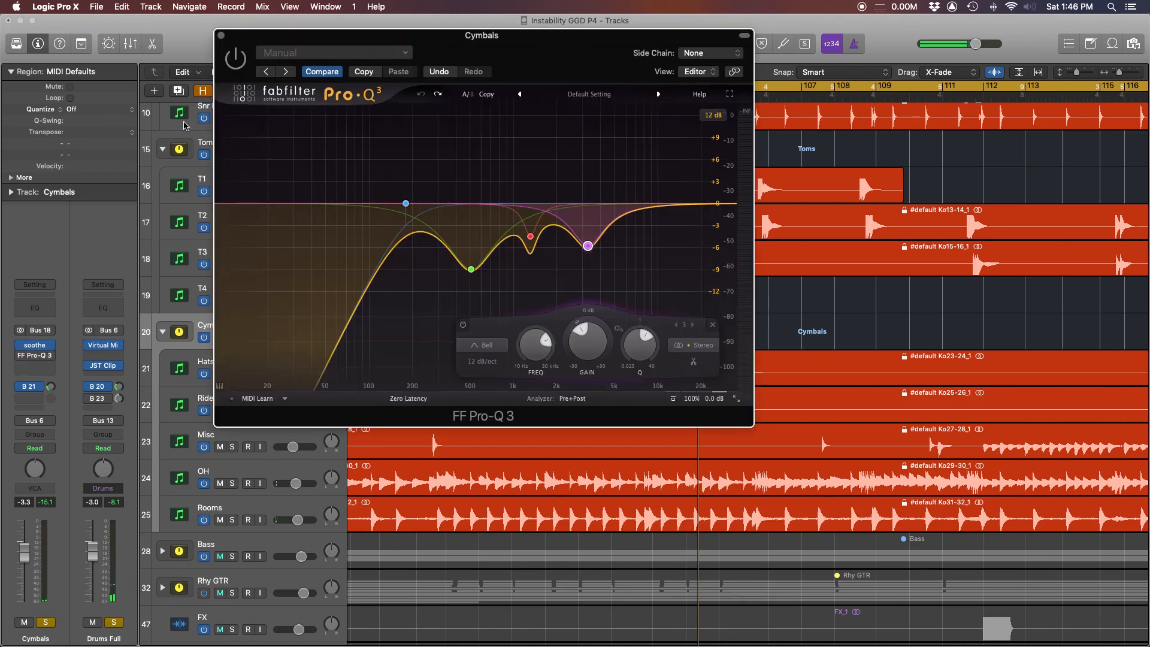
pyautogui.moveTo(249, 36); pyautogui.dragTo(116, 41)
pyautogui.moveTo(128, 82); pyautogui.dragTo(163, 86)
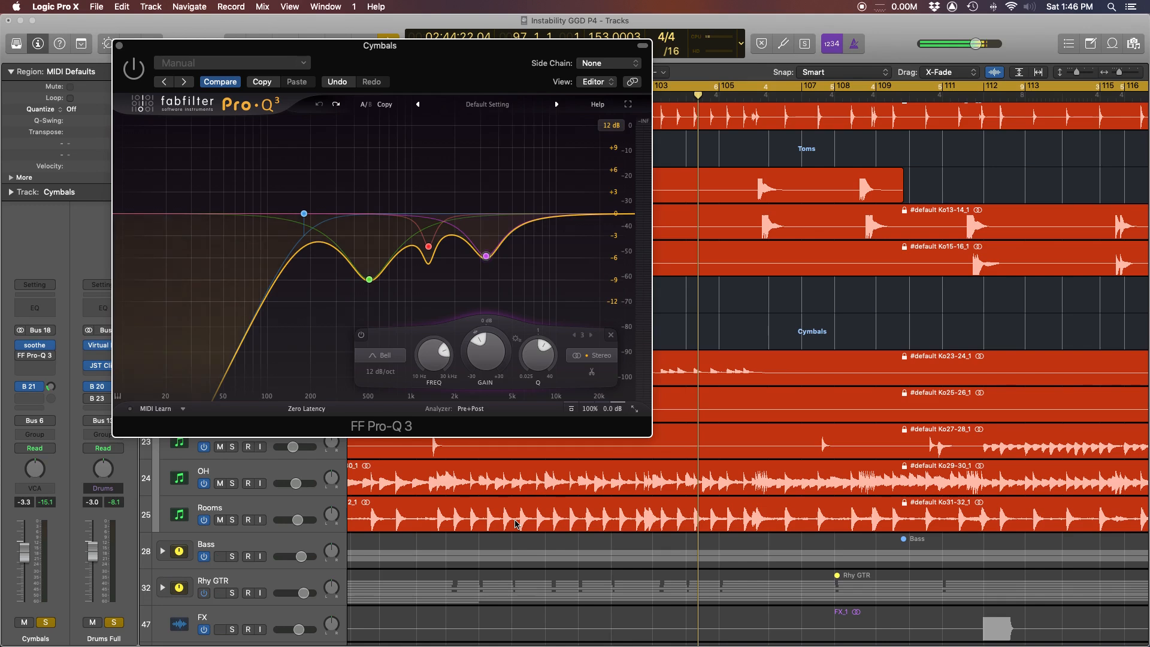
pyautogui.press('space')
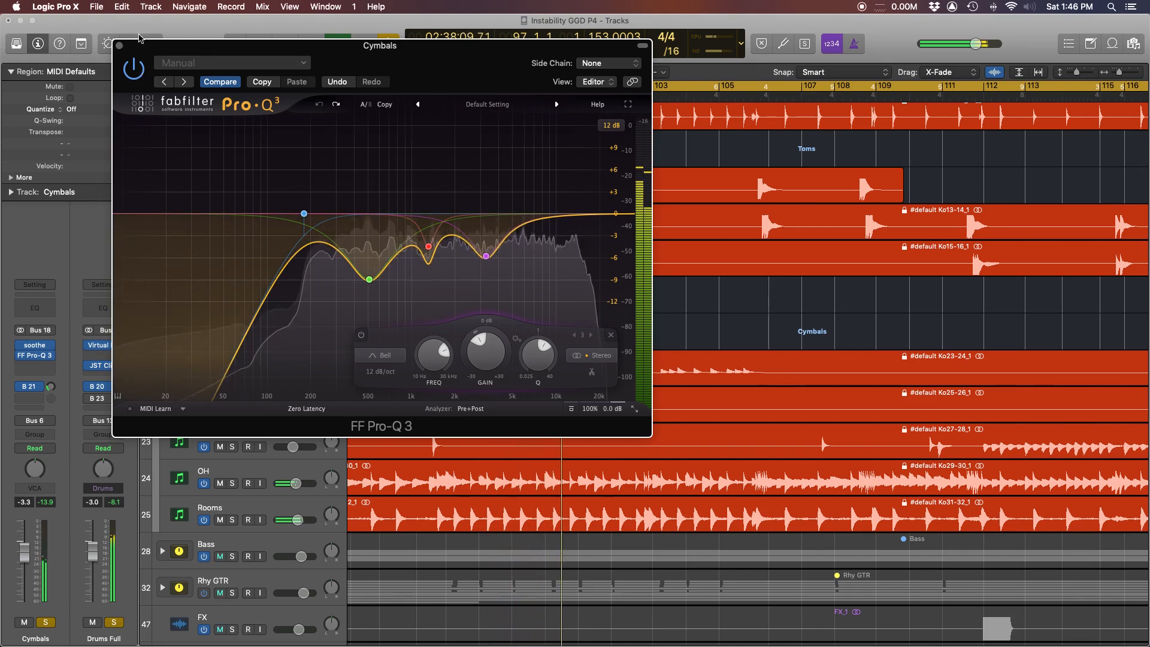
pyautogui.click(119, 45)
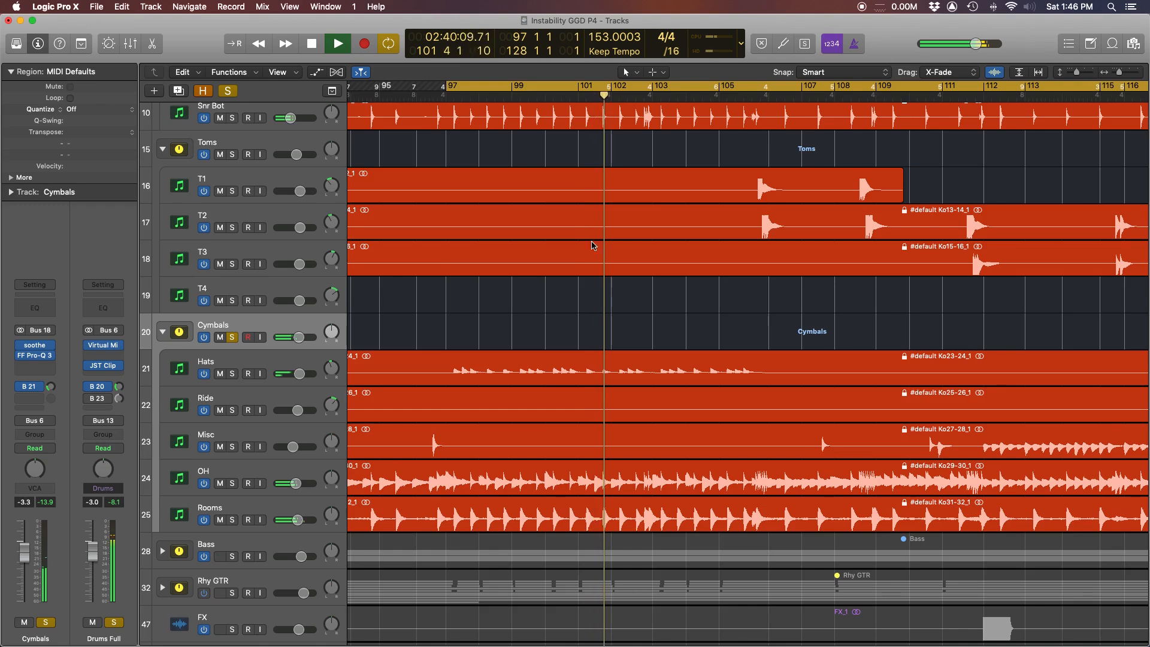
# Jump ahead in the song, listen to the soloed drums through the tom hits, and stop around bar 114
pyautogui.click(669, 98)
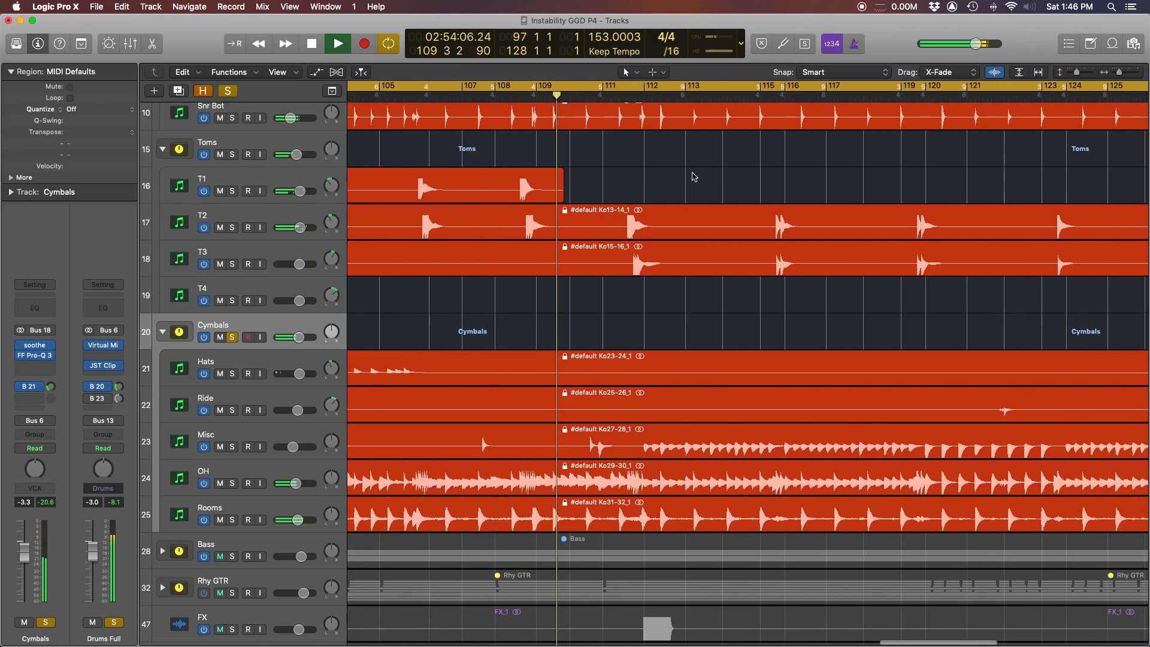
pyautogui.scroll(5, 647, 129)
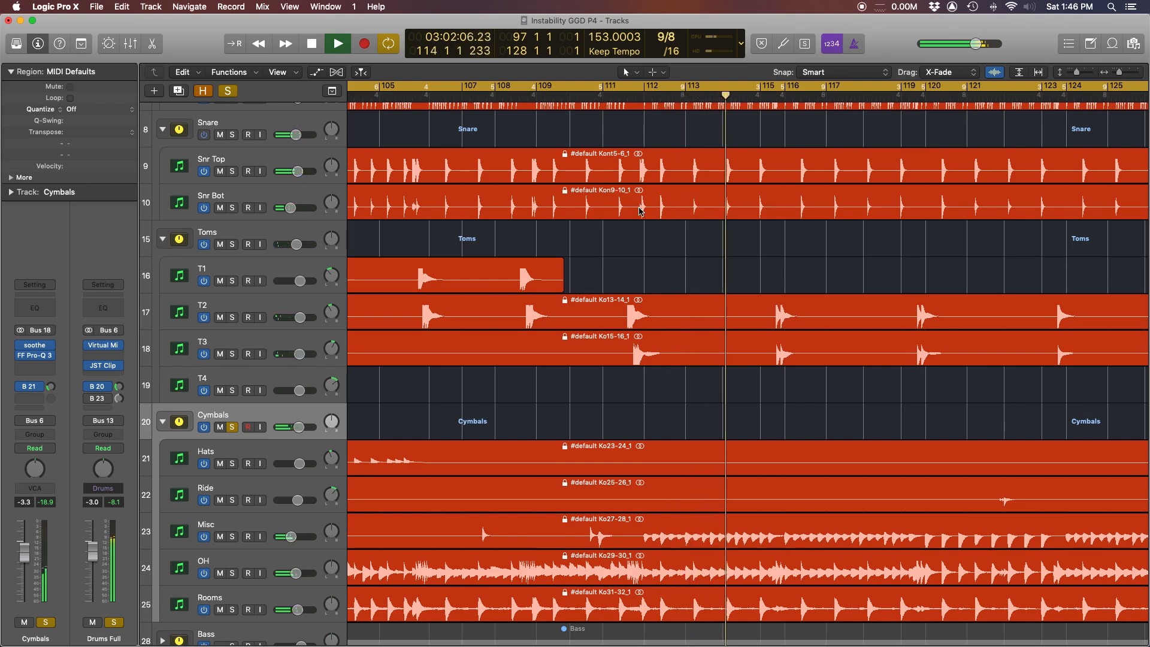
pyautogui.press('space')
pyautogui.hscroll(-4, 641, 211)
pyautogui.scroll(1, 640, 211)
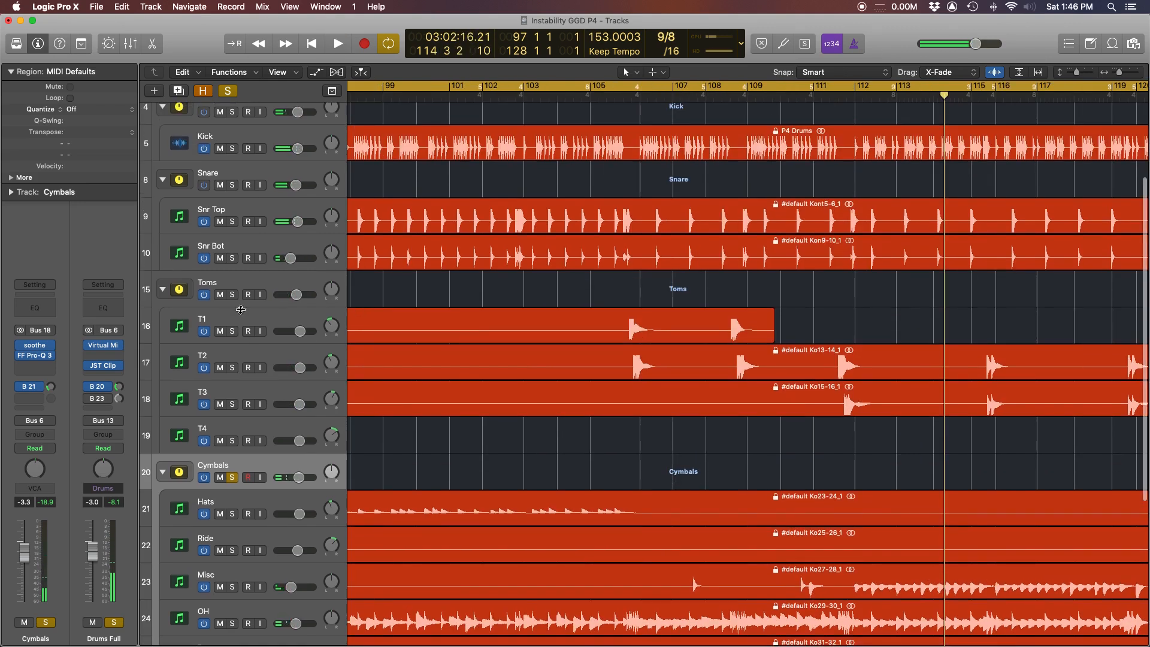
# Clear the solos on the Cymbals stack and the Voice over track to bring back the whole mix
pyautogui.click(229, 479)
pyautogui.scroll(3, 237, 178)
pyautogui.scroll(-1, 237, 178)
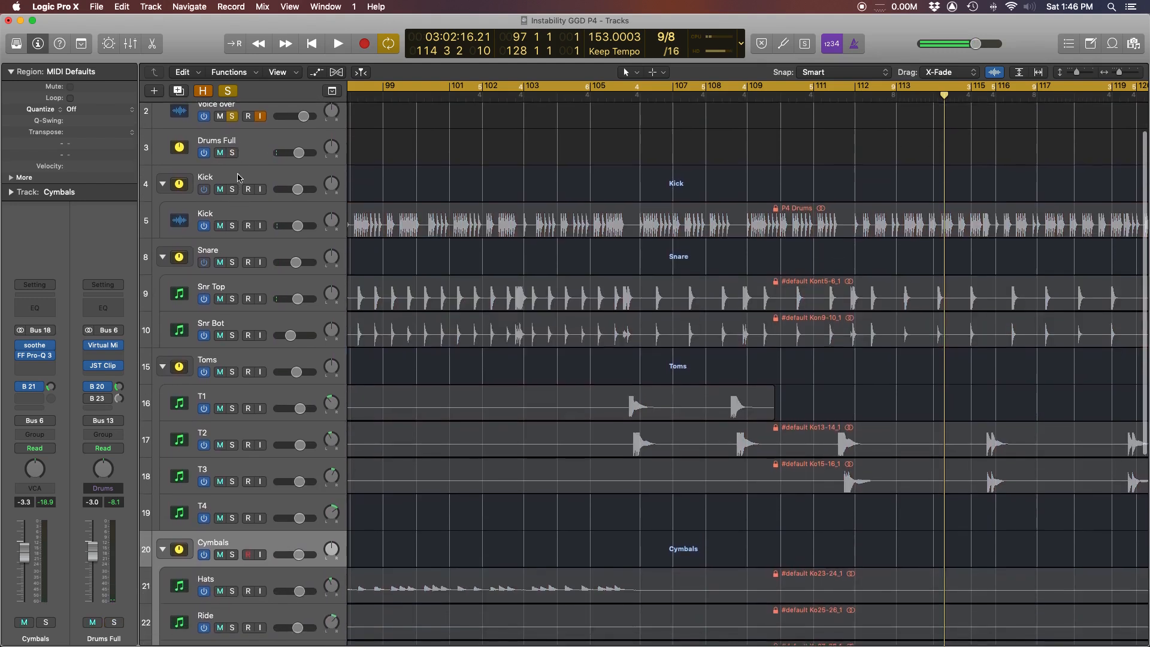
pyautogui.scroll(-6, 238, 178)
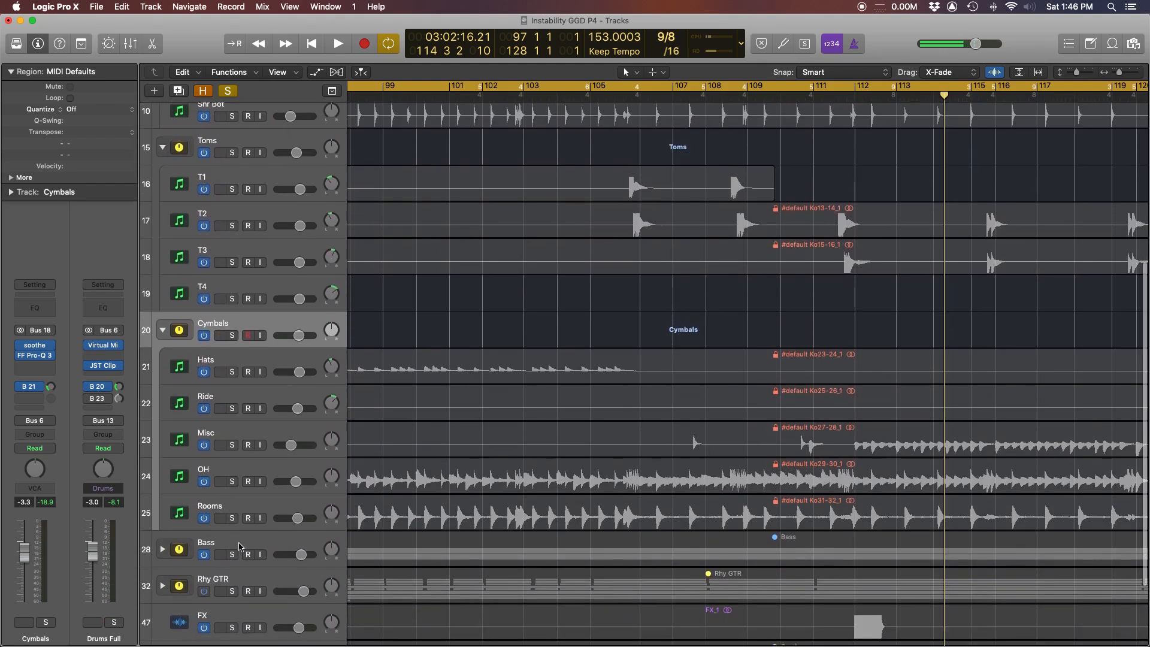
pyautogui.scroll(-1, 239, 547)
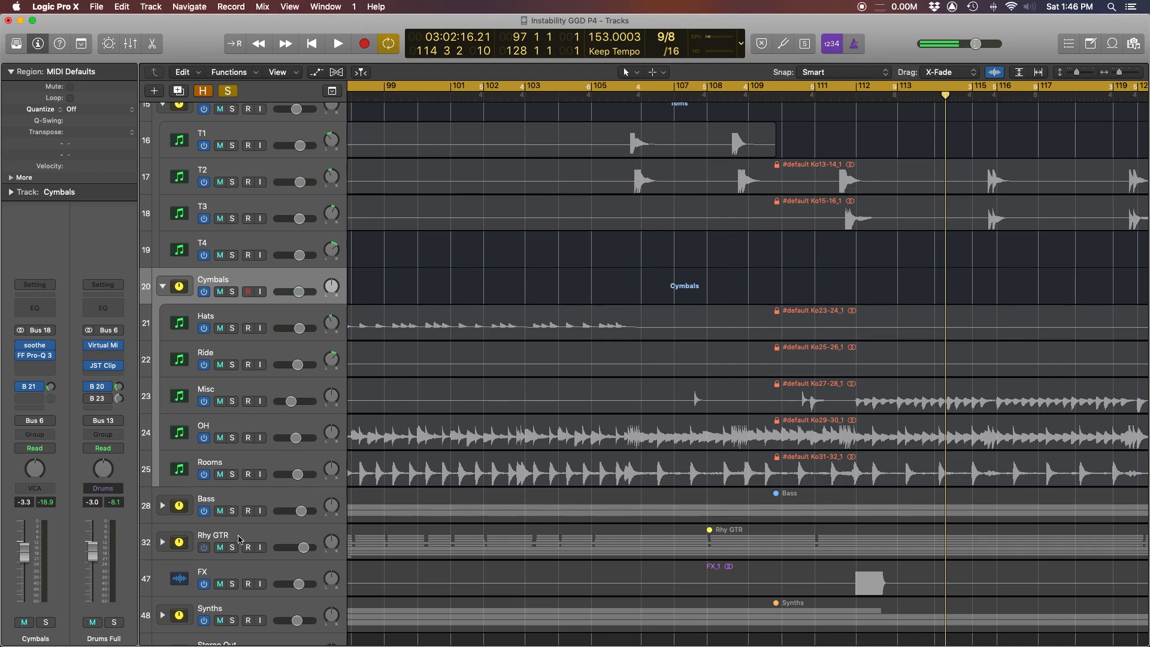
pyautogui.scroll(9, 240, 517)
pyautogui.click(233, 164)
pyautogui.scroll(-3, 470, 277)
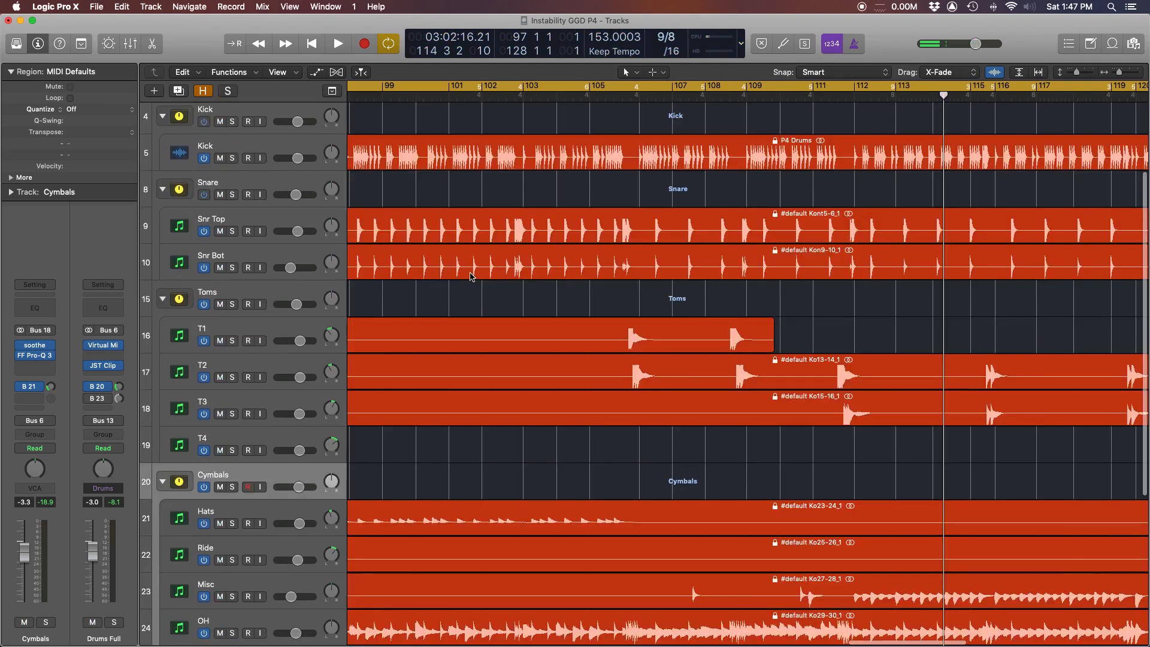
# Play the full mix from bar 97 with the bass, guitars and synths while looking over the drum tracks
pyautogui.press('space')
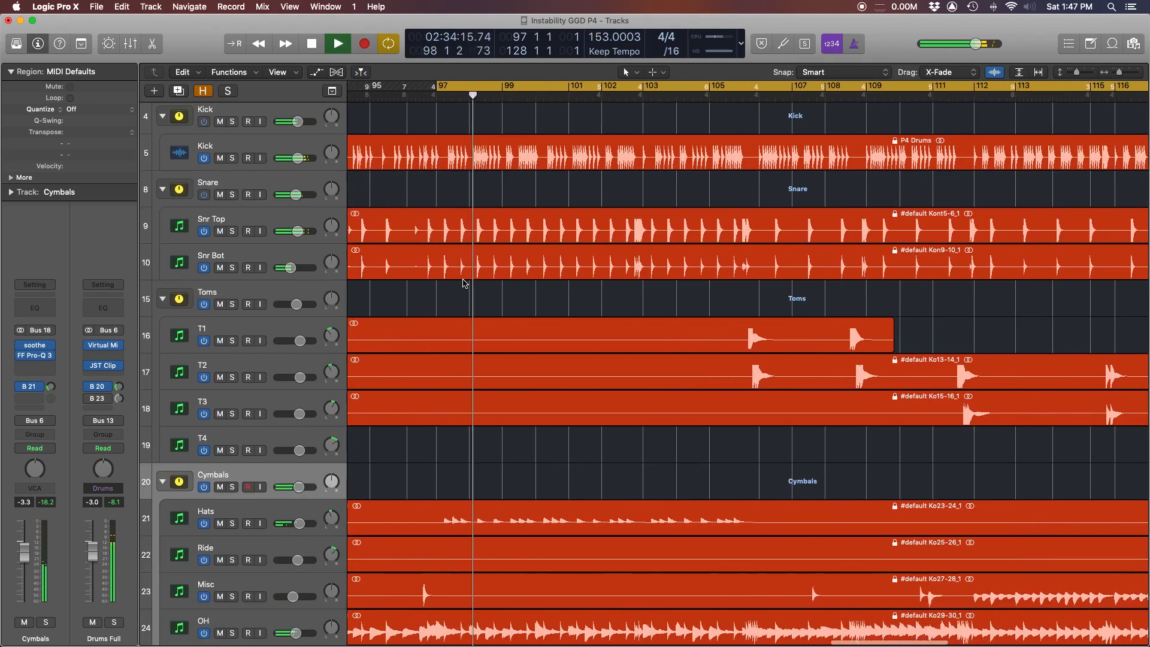
pyautogui.scroll(-5, 465, 283)
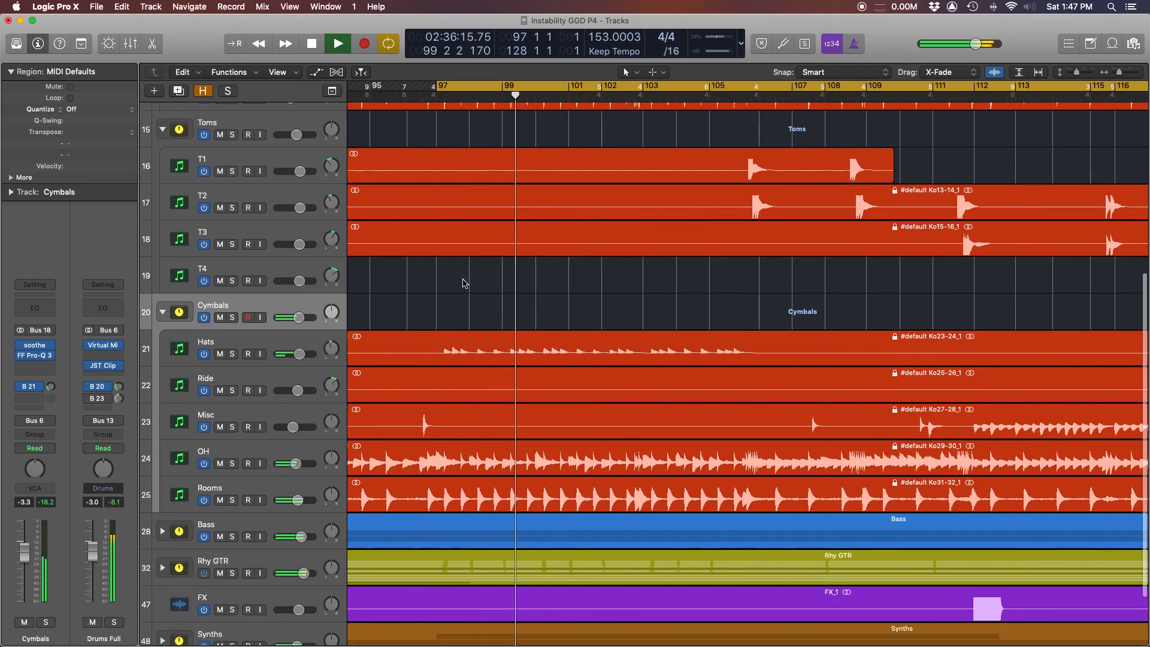
pyautogui.hscroll(10, 465, 283)
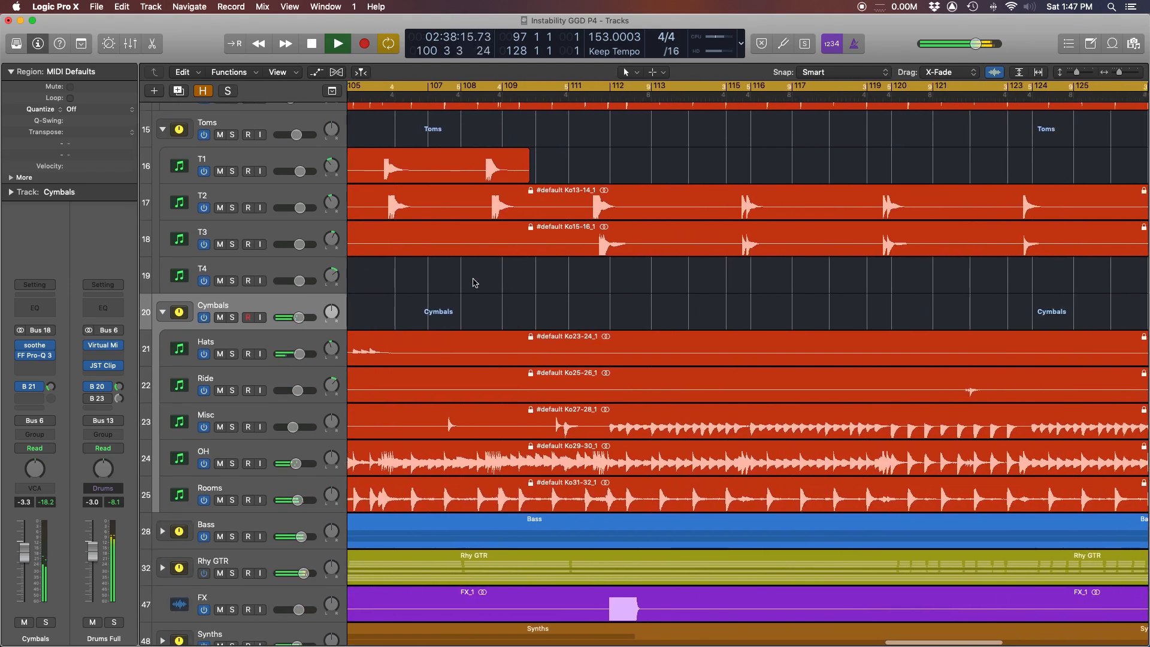
pyautogui.scroll(2, 474, 282)
pyautogui.hscroll(-6, 475, 280)
pyautogui.scroll(4, 475, 280)
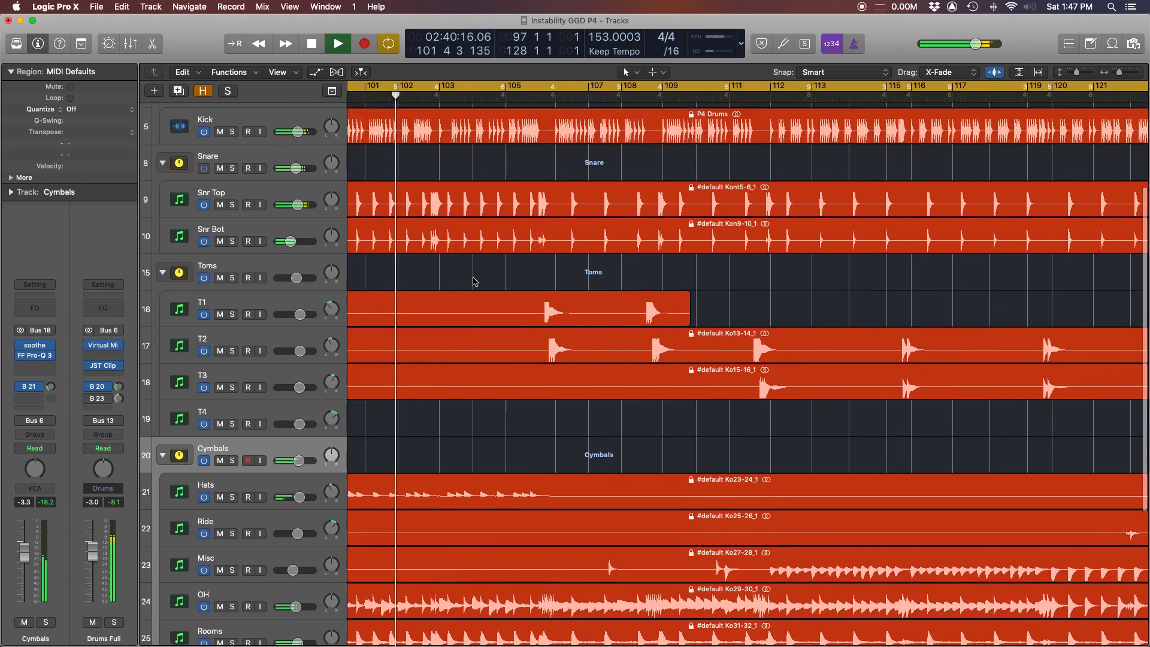
# Jump the full-mix playback ahead to around bar 110, listen through the following tom hits, and stop around bar 121
pyautogui.scroll(-5, 468, 285)
pyautogui.scroll(-1, 468, 284)
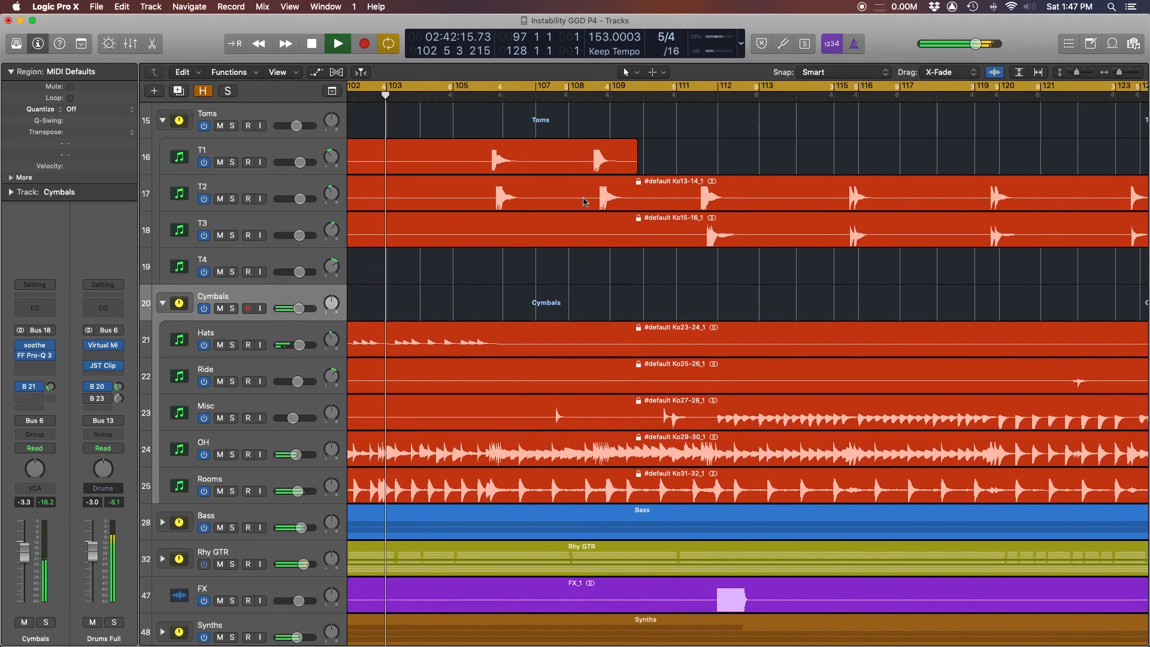
pyautogui.click(678, 97)
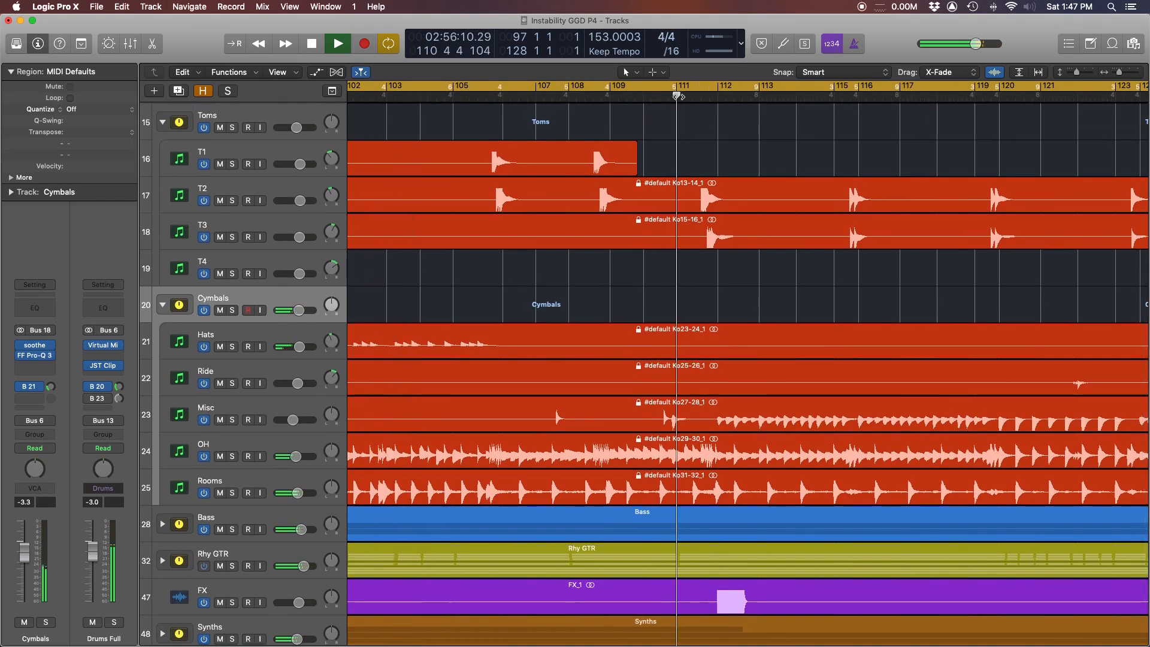
pyautogui.hscroll(2, 672, 113)
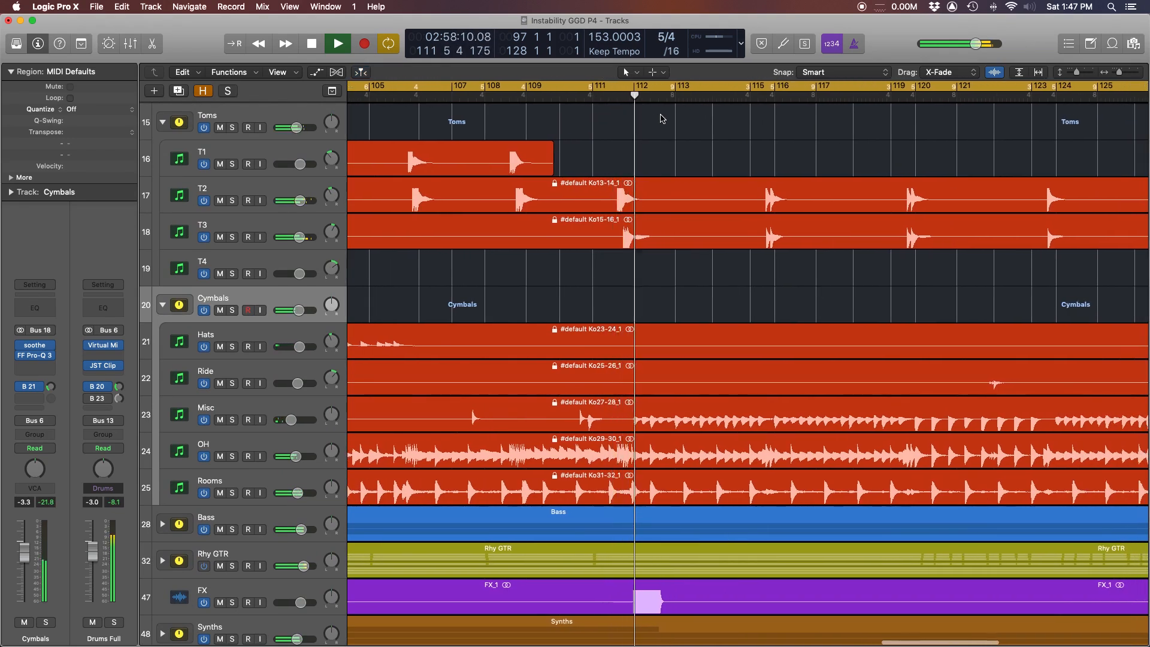
pyautogui.hscroll(4, 659, 119)
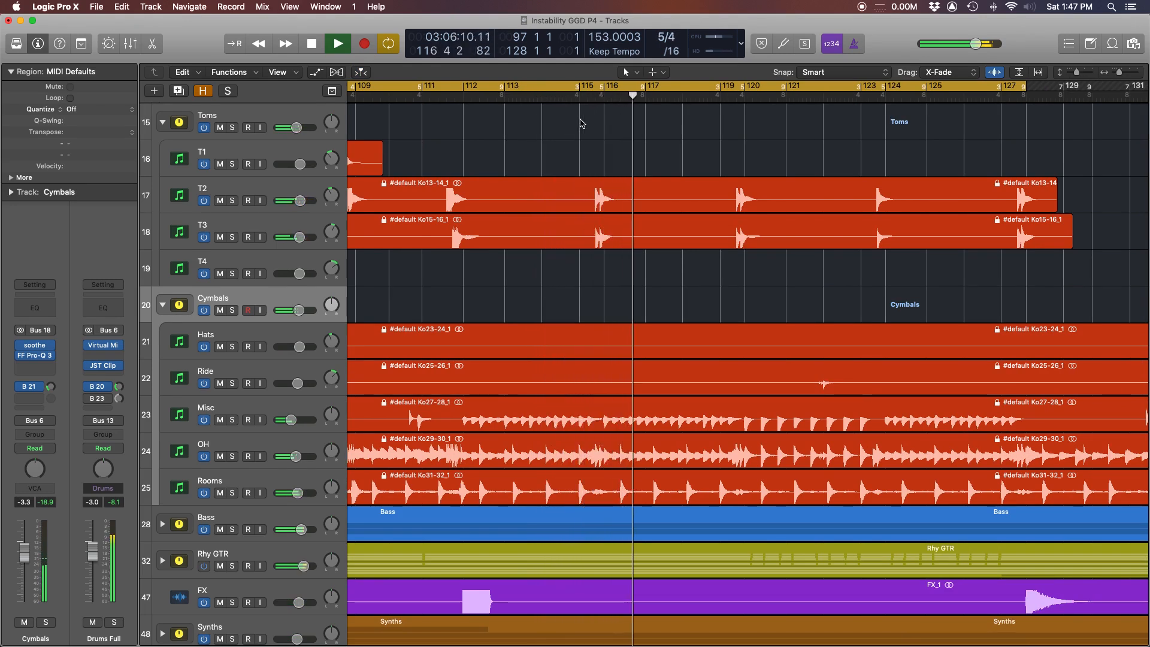
pyautogui.scroll(5, 580, 123)
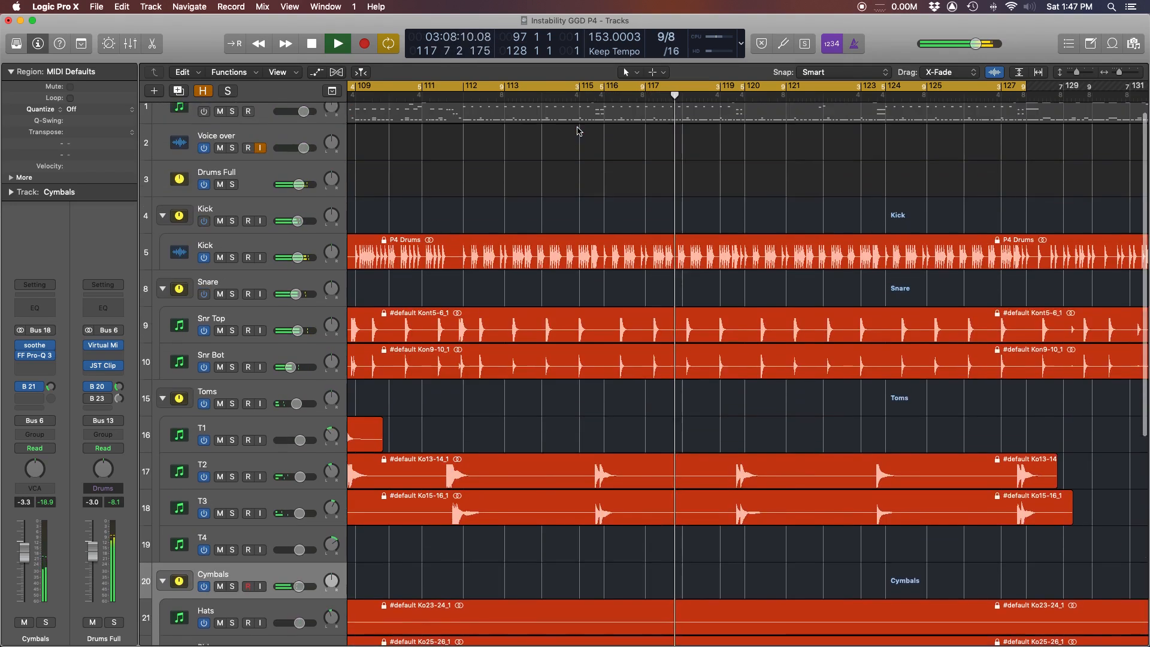
pyautogui.scroll(-3, 579, 131)
pyautogui.scroll(2, 579, 131)
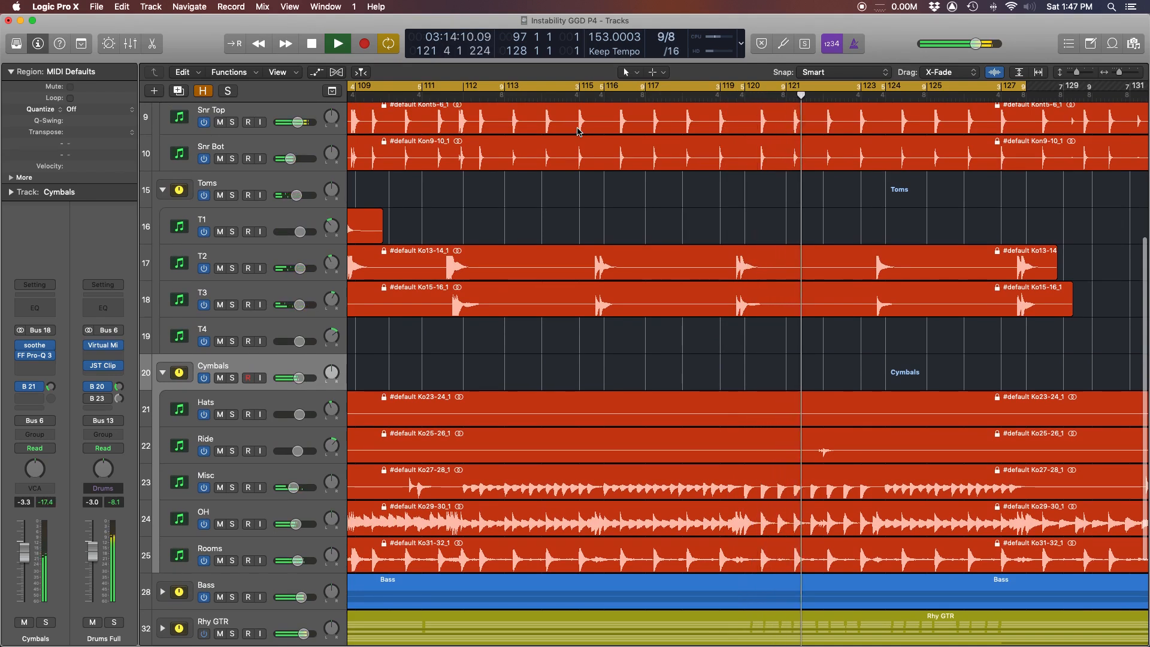
pyautogui.press('space')
# Look over the drum tracks in the arrangement, review their channel strips and plug-in chains in the mixer, and close the mixer
pyautogui.hscroll(-3, 670, 279)
pyautogui.hscroll(-4, 670, 279)
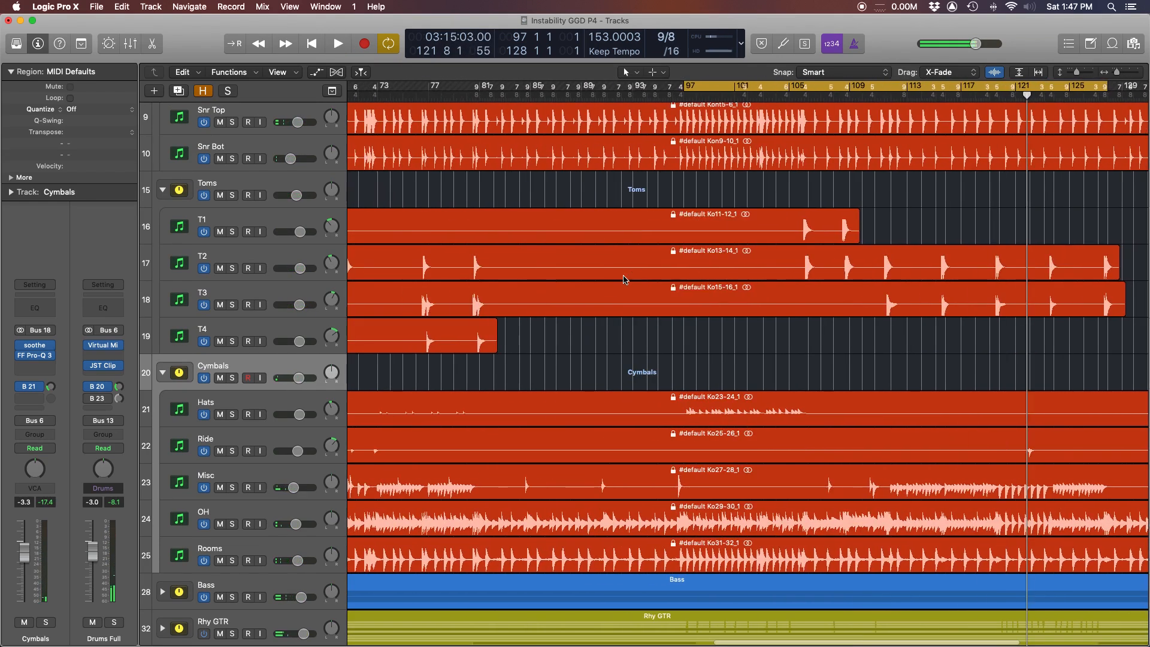
pyautogui.scroll(1, 764, 258)
pyautogui.scroll(1, 763, 259)
pyautogui.scroll(2, 629, 156)
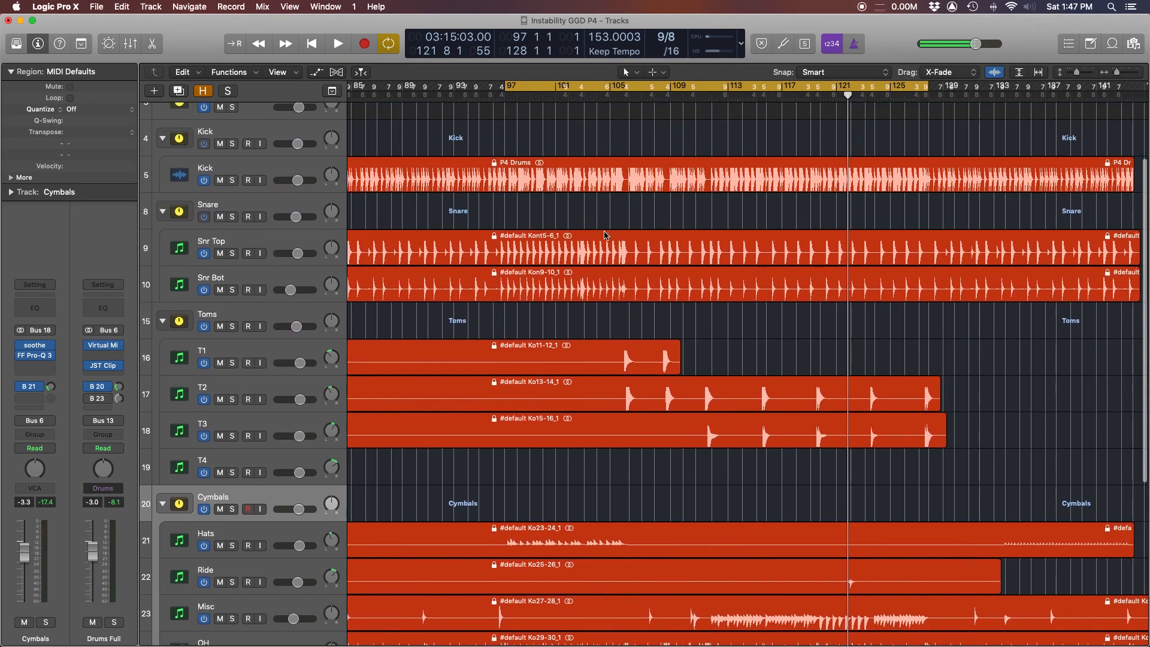
pyautogui.scroll(-4, 639, 470)
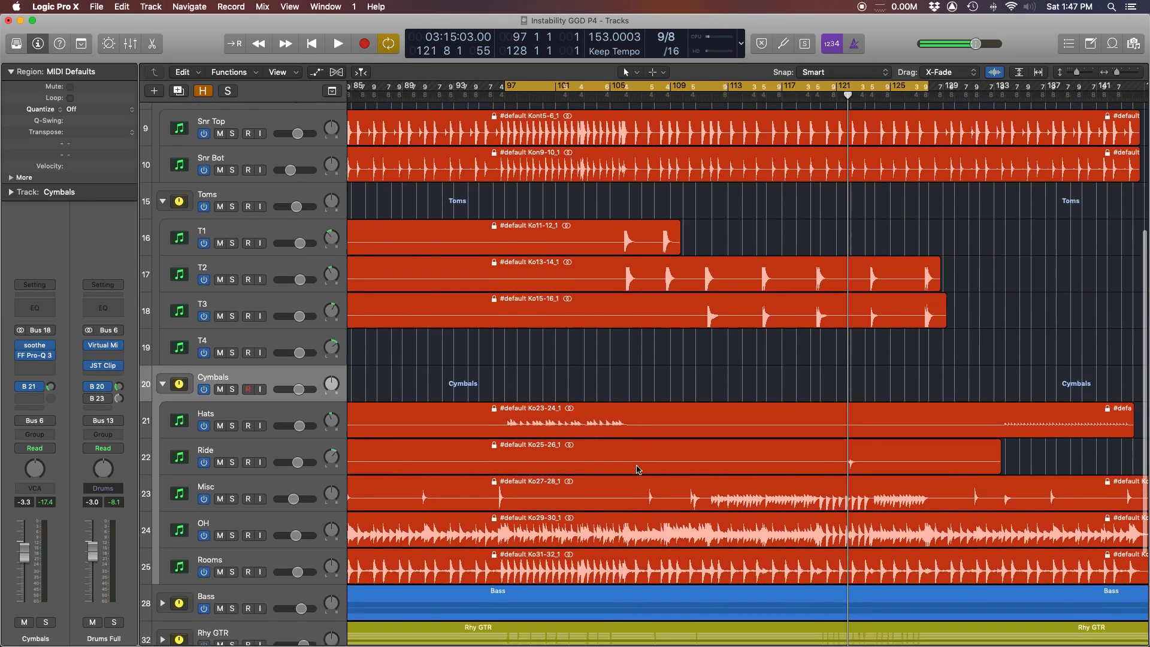
pyautogui.press('x')
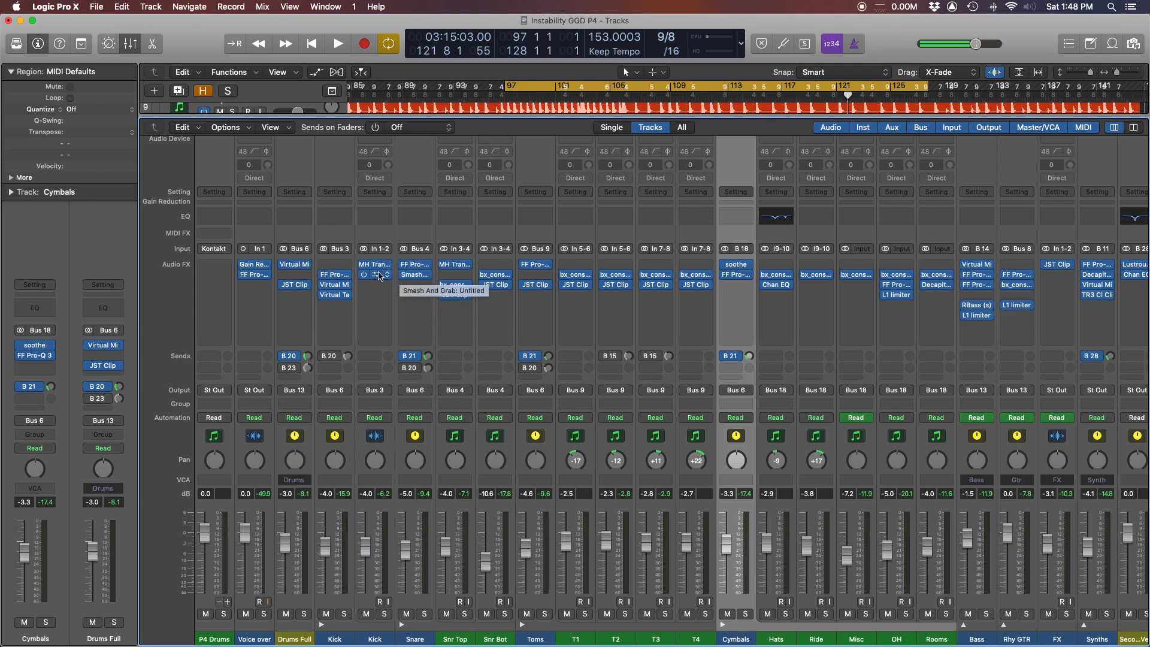
pyautogui.press('x')
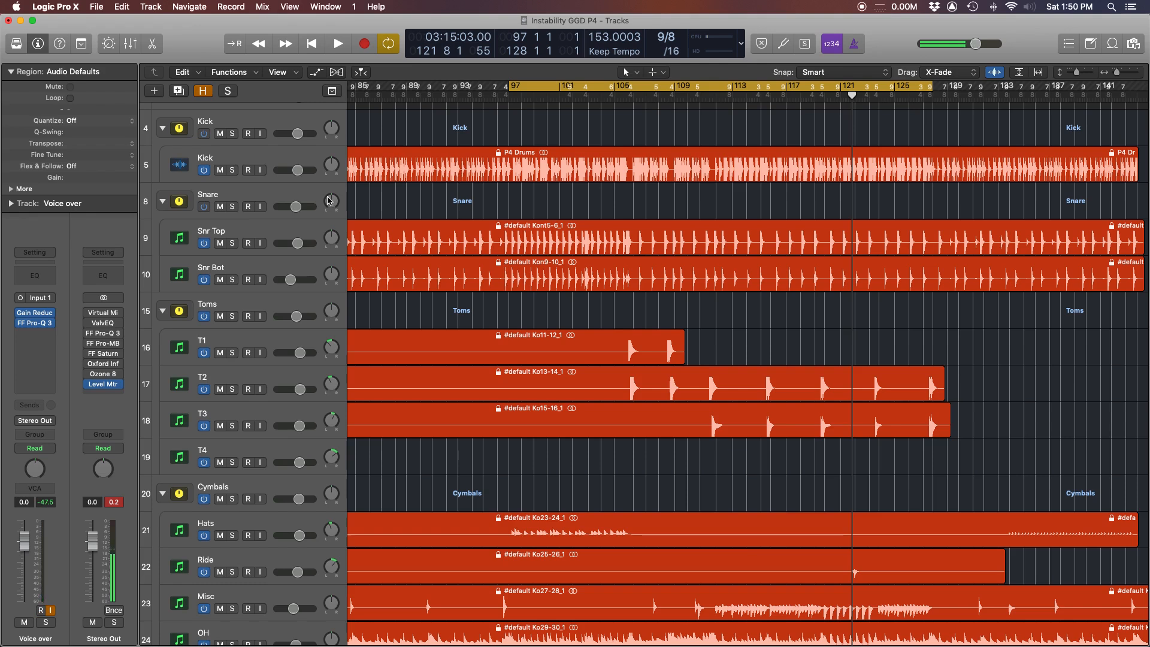
# Select the Snr Top track to show its channel strip and plug-ins
pyautogui.click(250, 228)
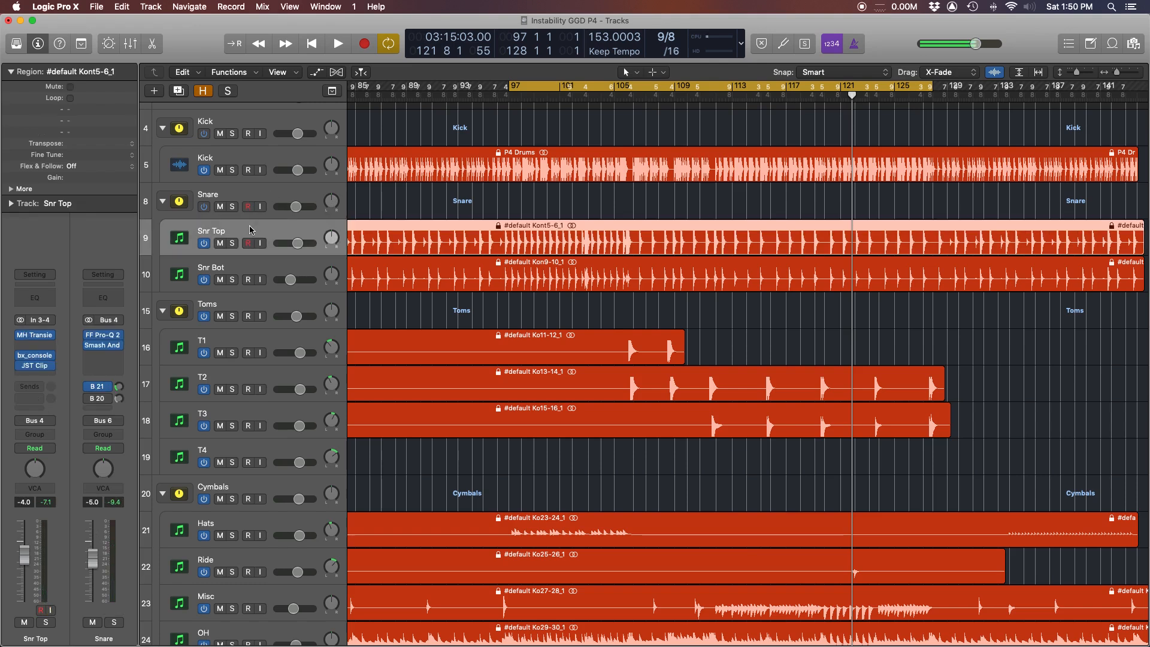
pyautogui.hscroll(1, 267, 230)
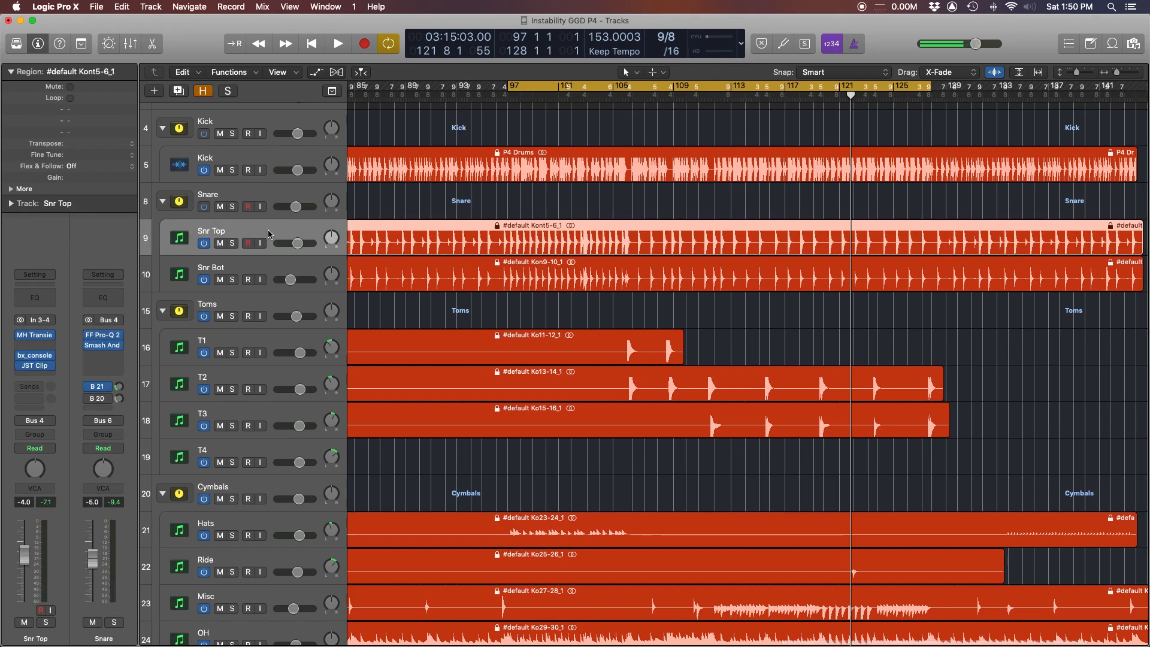